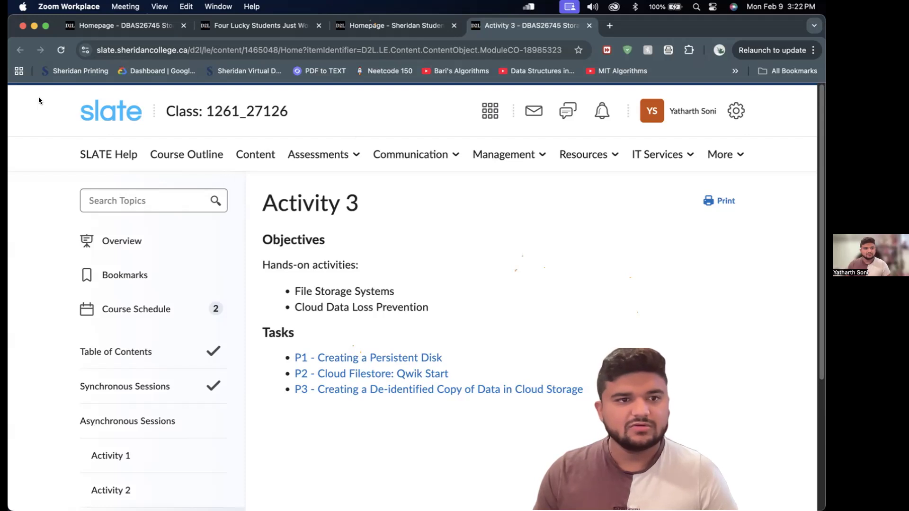
# Open the P1 - Creating a Persistent Disk lab from Activity 3 in a new tab and look over its page
pyautogui.click(460, 414)
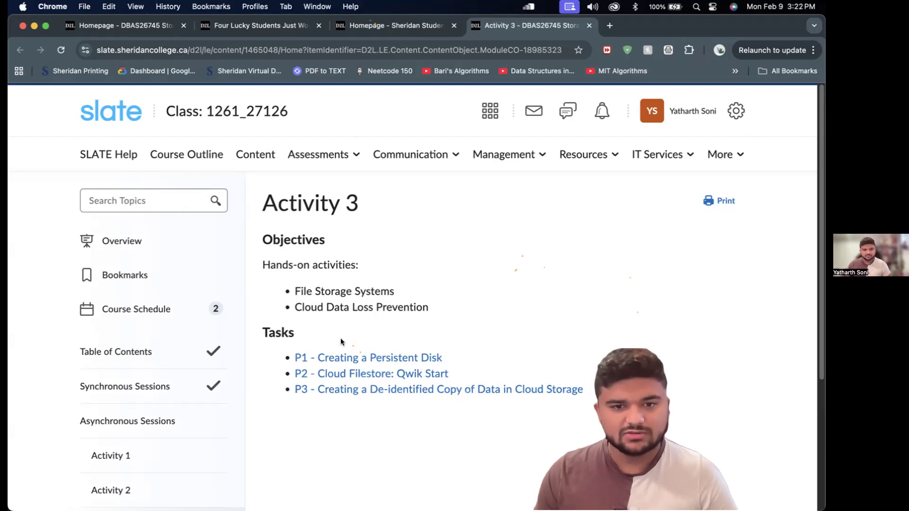
pyautogui.rightClick(355, 359)
pyautogui.click(377, 362)
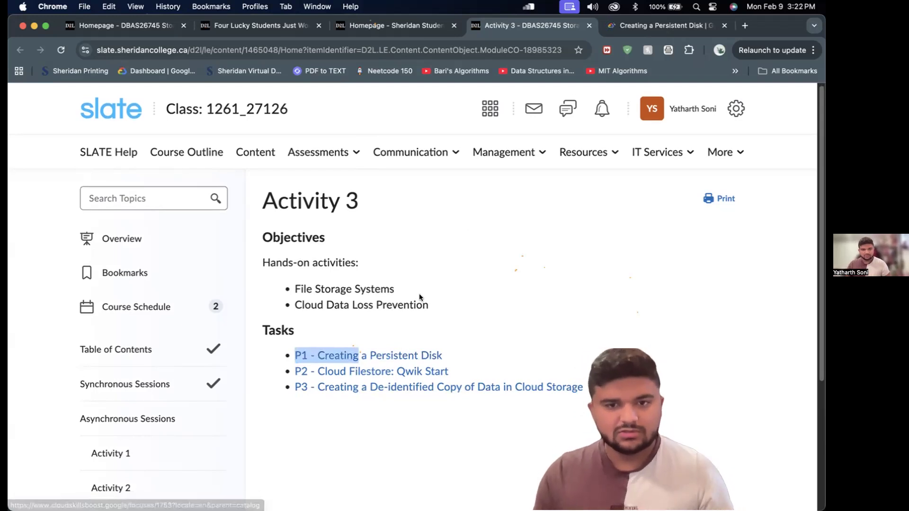
pyautogui.scroll(-2, 419, 294)
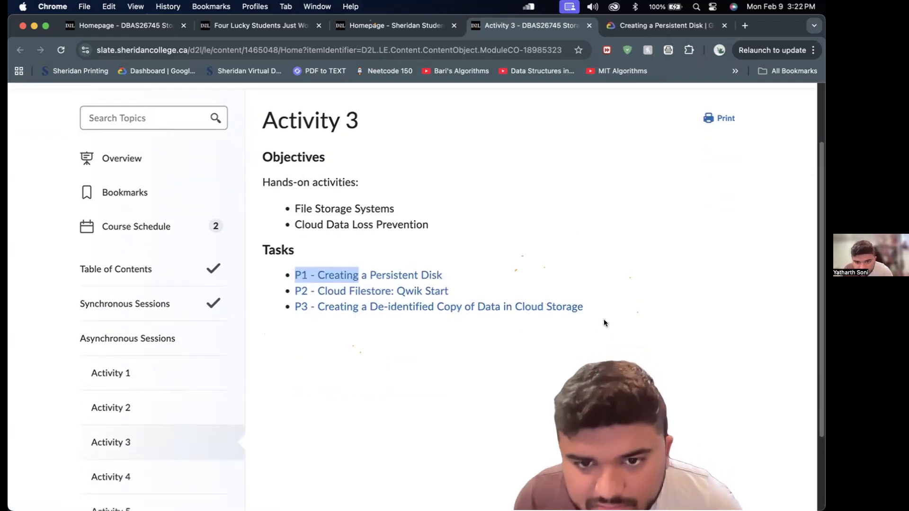
pyautogui.scroll(2, 604, 307)
pyautogui.click(623, 29)
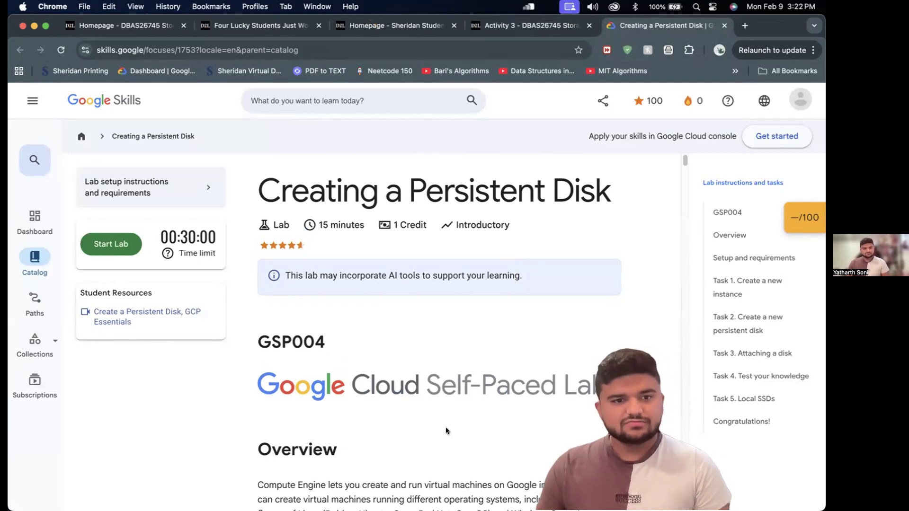
pyautogui.scroll(-8, 418, 348)
pyautogui.scroll(8, 418, 343)
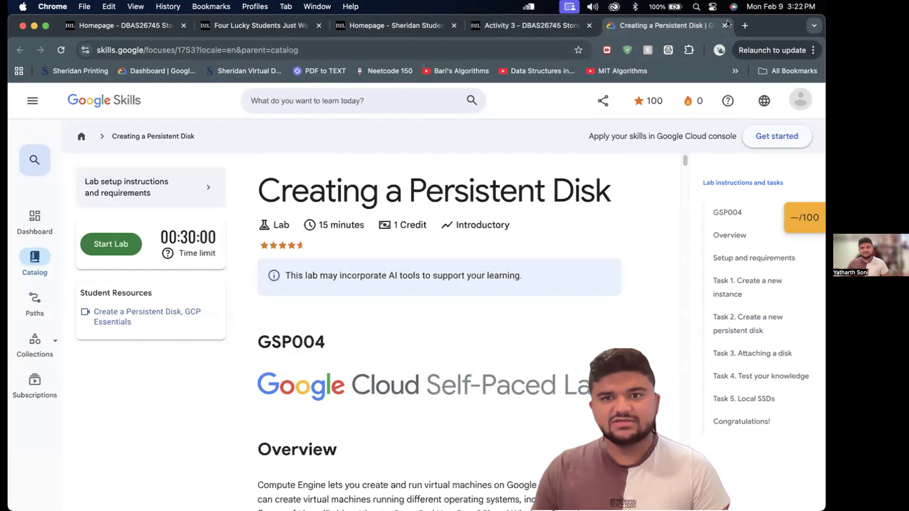
# Start the Creating a Persistent Disk lab so its temporary credentials are issued
pyautogui.click(118, 245)
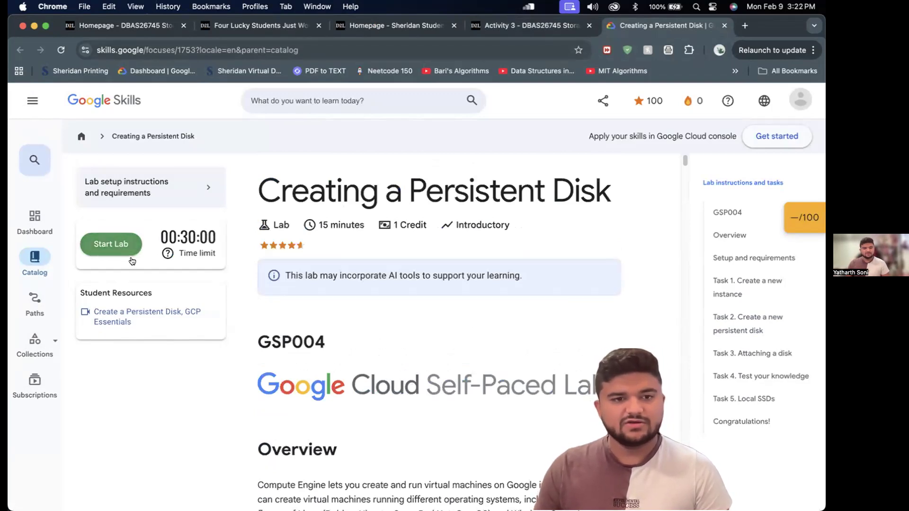
pyautogui.click(309, 325)
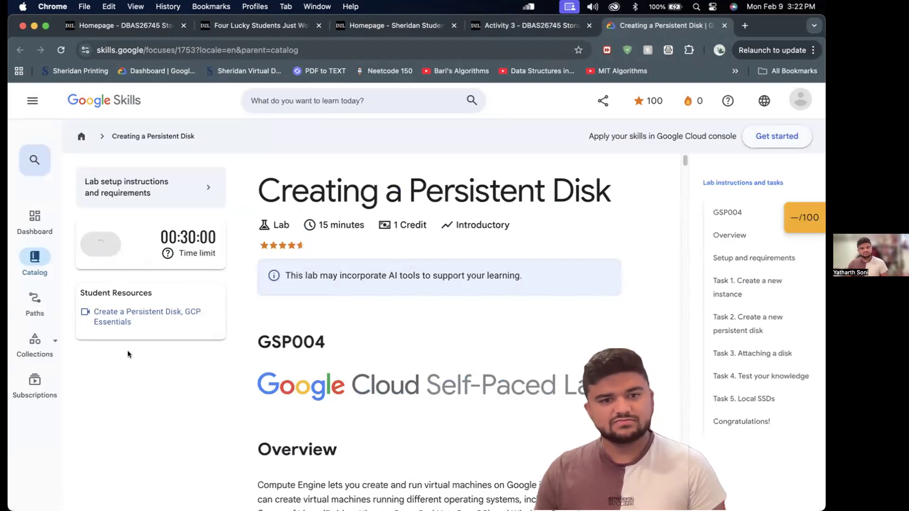
pyautogui.click(170, 303)
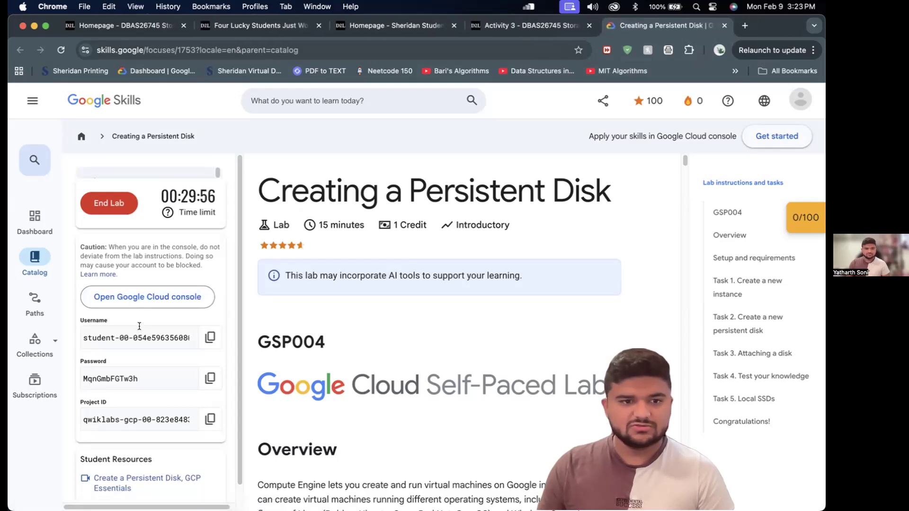
# Open the lab's Google Cloud console in an incognito window
pyautogui.rightClick(160, 296)
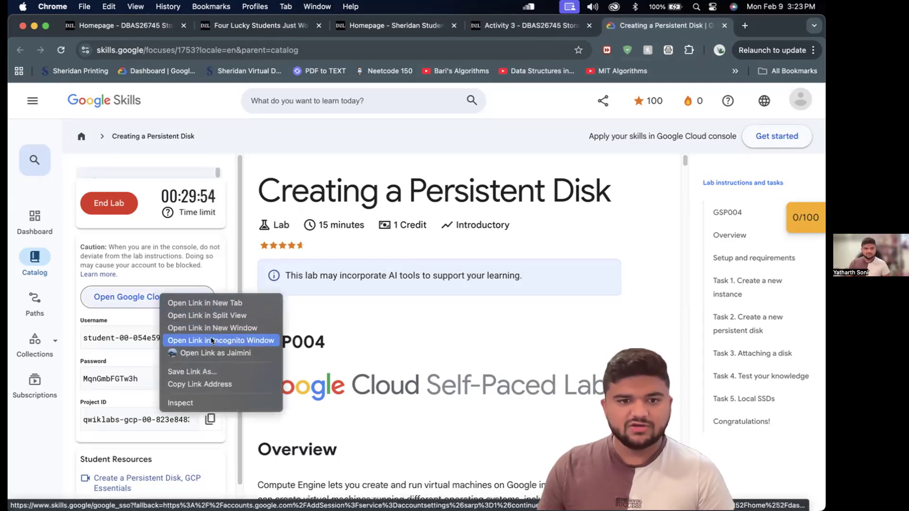
pyautogui.click(208, 340)
pyautogui.moveTo(824, 332); pyautogui.dragTo(324, 32)
pyautogui.moveTo(439, 33); pyautogui.dragTo(439, 135)
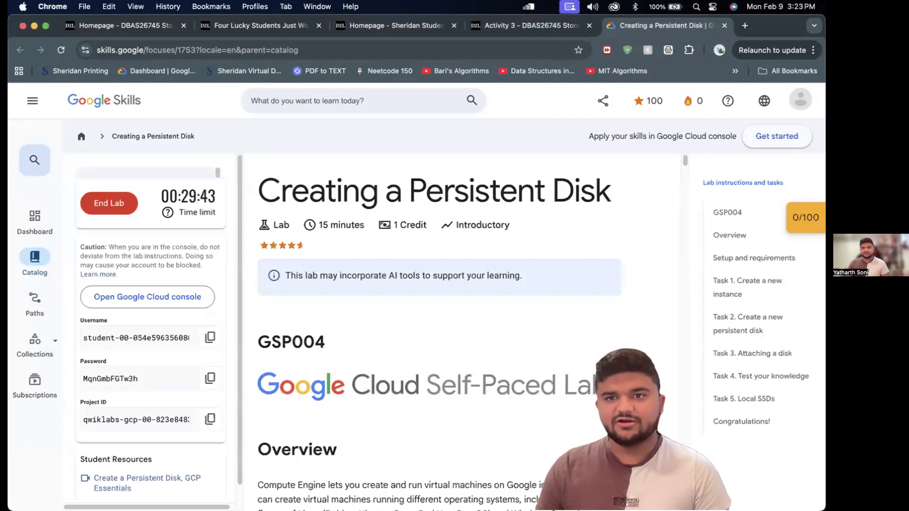
# Close the lab instructions tab and bring the incognito console window forward, enlarged to fill the screen
pyautogui.press('super+w')
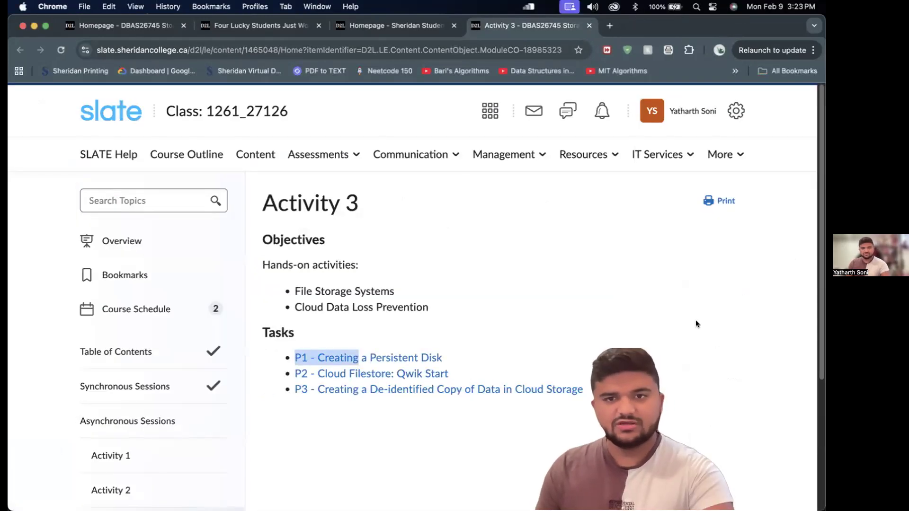
pyautogui.hotkey('ctrl', 'Up')
pyautogui.click(232, 189)
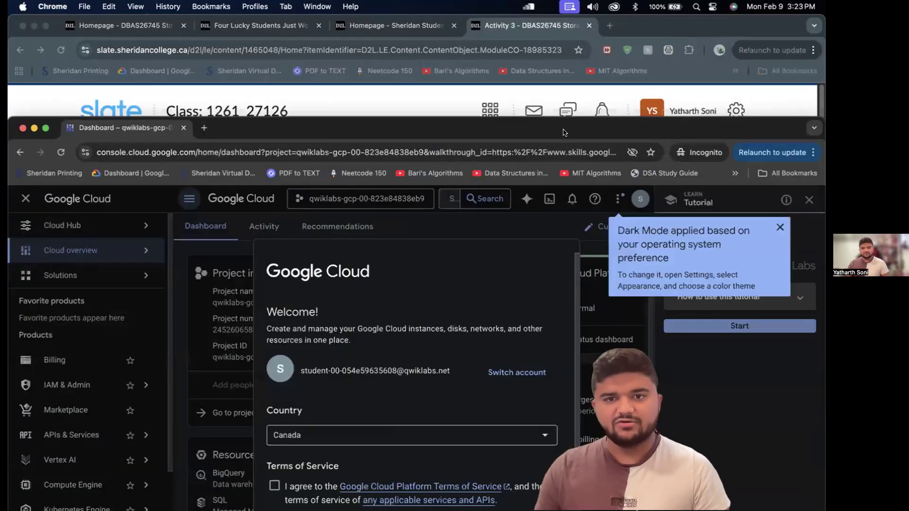
pyautogui.doubleClick(563, 131)
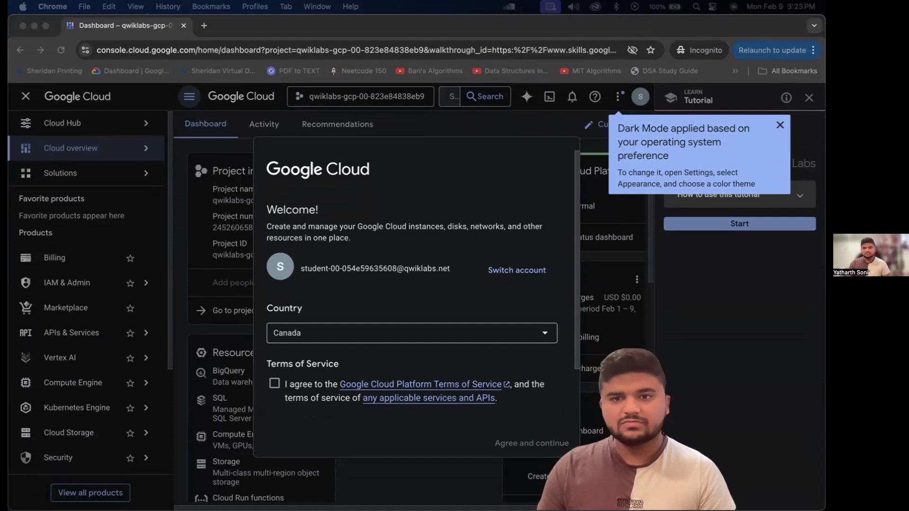
# Dismiss the Dark Mode notice and accept the Google Cloud Platform Terms of Service
pyautogui.click(780, 126)
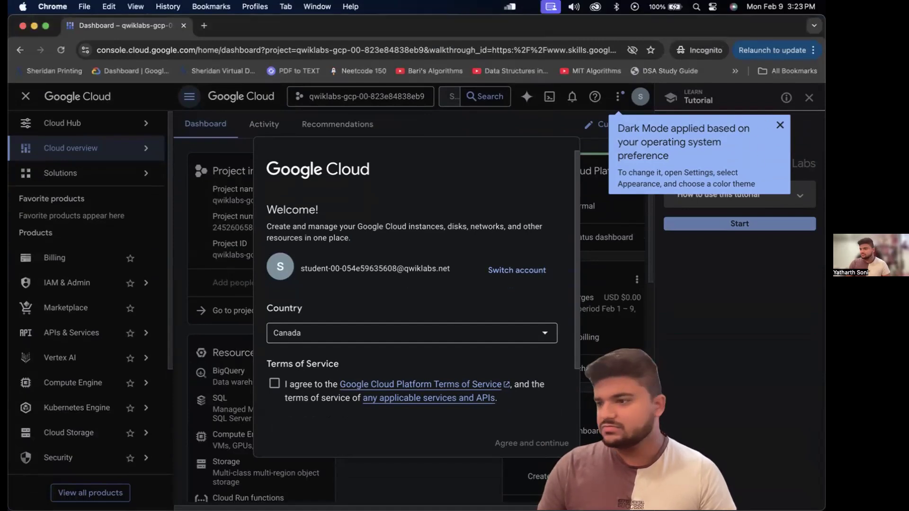
pyautogui.click(779, 126)
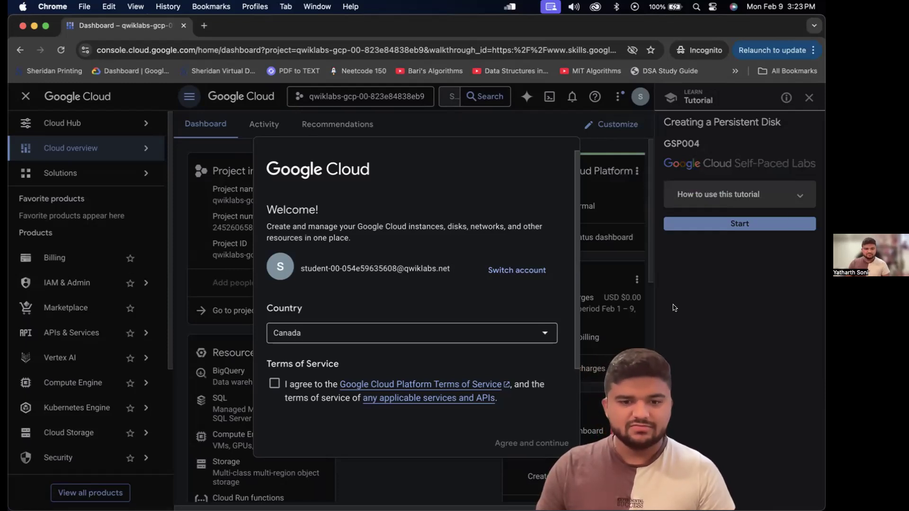
pyautogui.press('XF86AudioRaiseVolume')
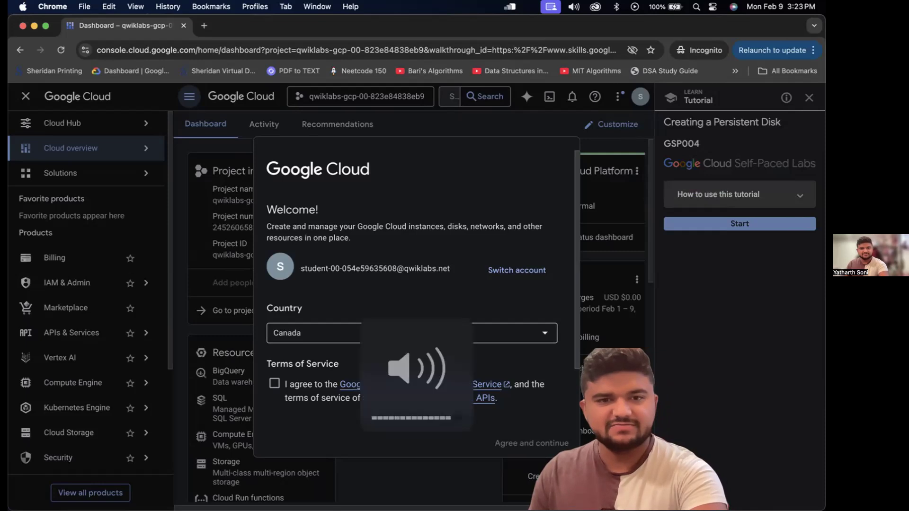
pyautogui.press('XF86AudioLowerVolume')
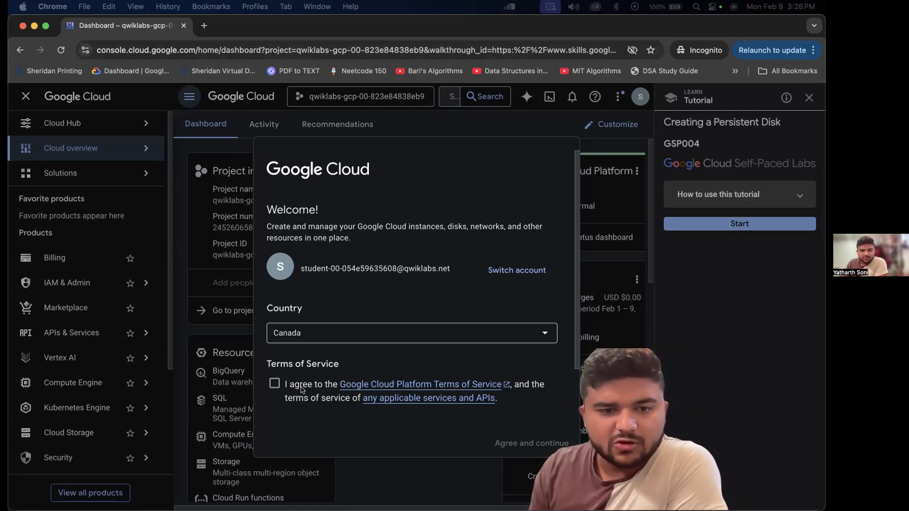
pyautogui.click(275, 384)
pyautogui.click(529, 450)
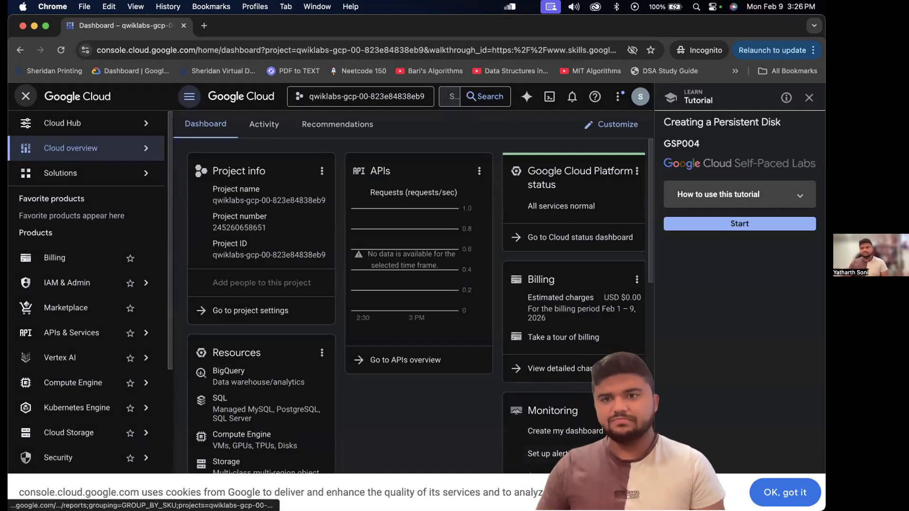
# Start the Creating a Persistent Disk tutorial and dismiss the cookie notice
pyautogui.click(694, 224)
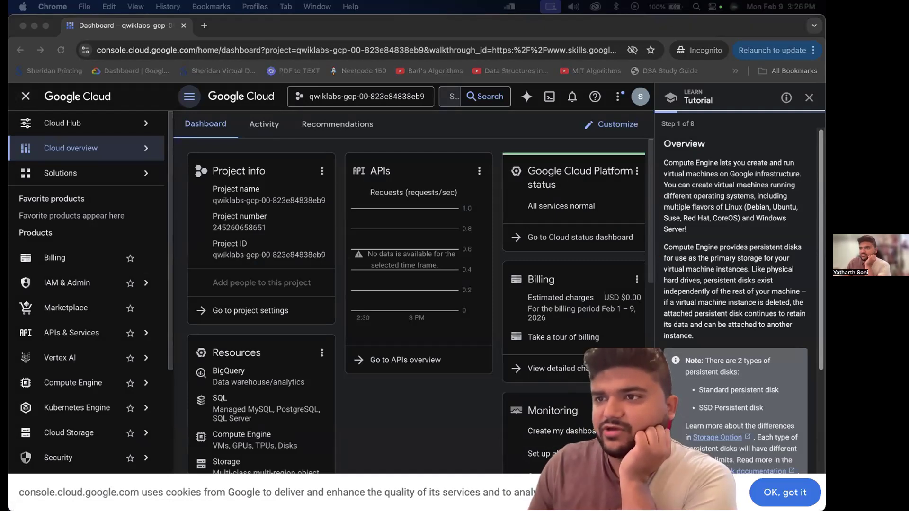
pyautogui.scroll(-5, 352, 335)
pyautogui.scroll(5, 352, 336)
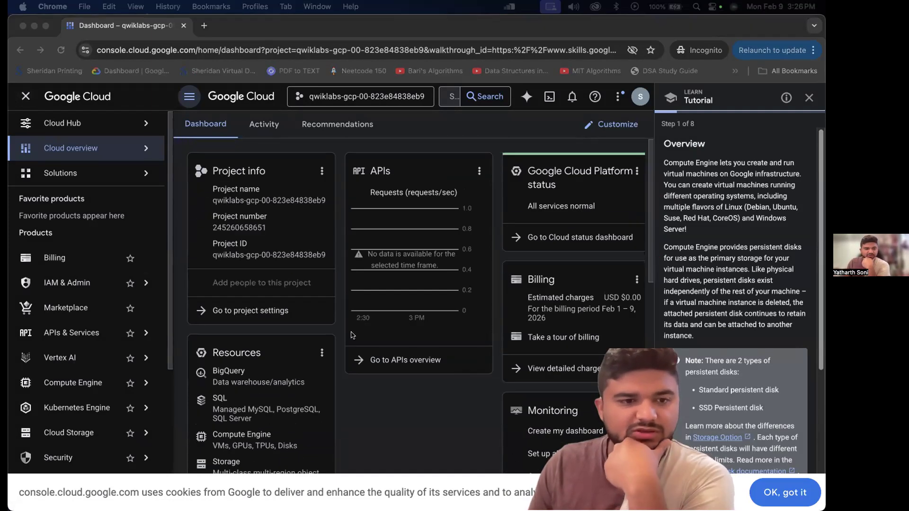
pyautogui.click(777, 488)
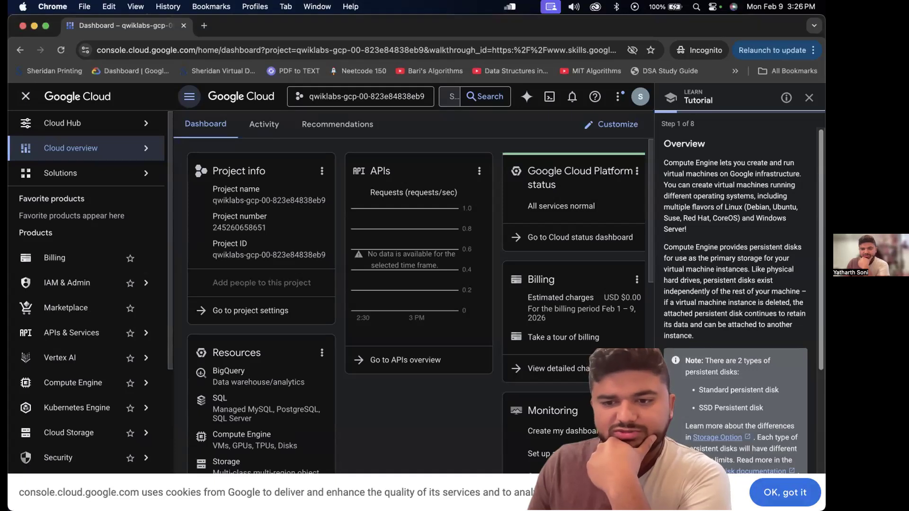
pyautogui.scroll(-7, 352, 335)
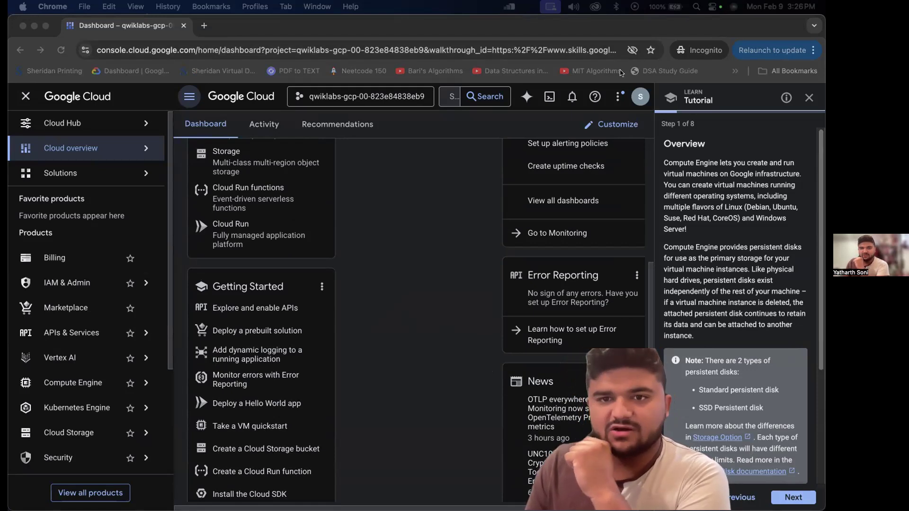
# Activate Cloud Shell and authorize it to use the account credentials for API calls
pyautogui.click(545, 98)
pyautogui.click(549, 98)
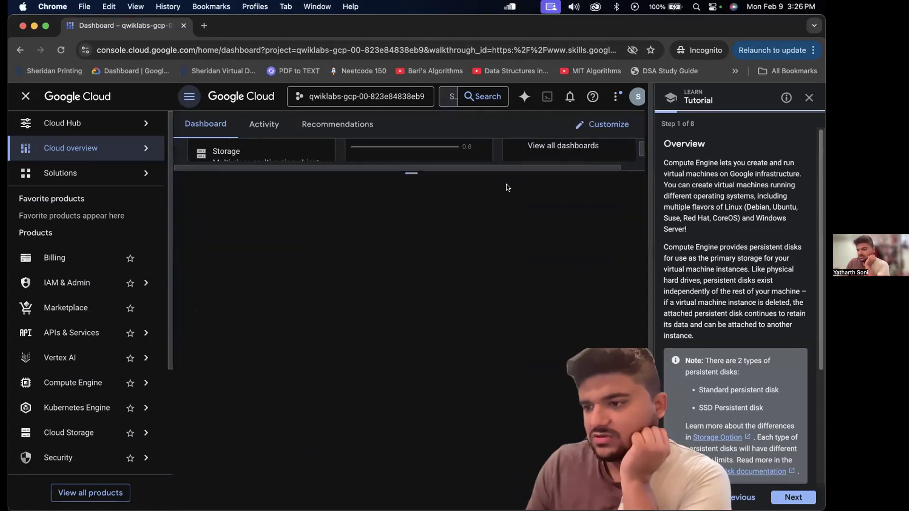
pyautogui.click(550, 416)
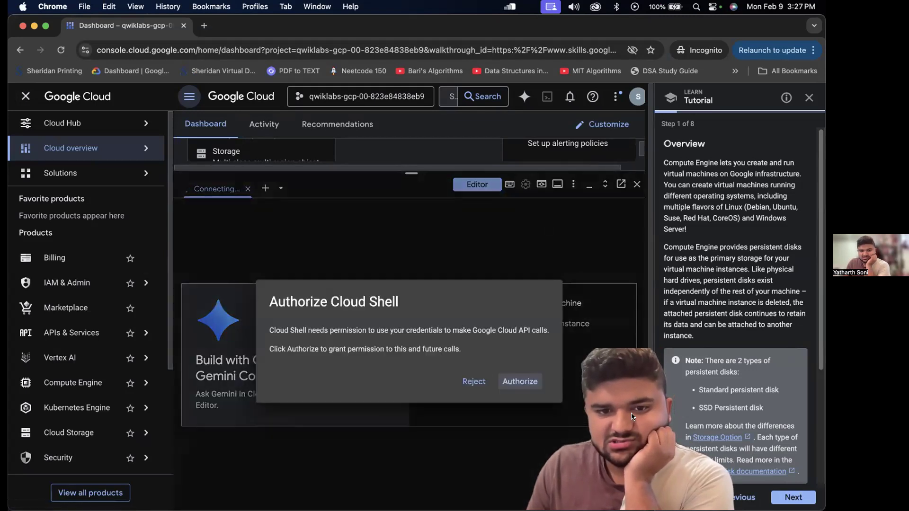
pyautogui.click(519, 381)
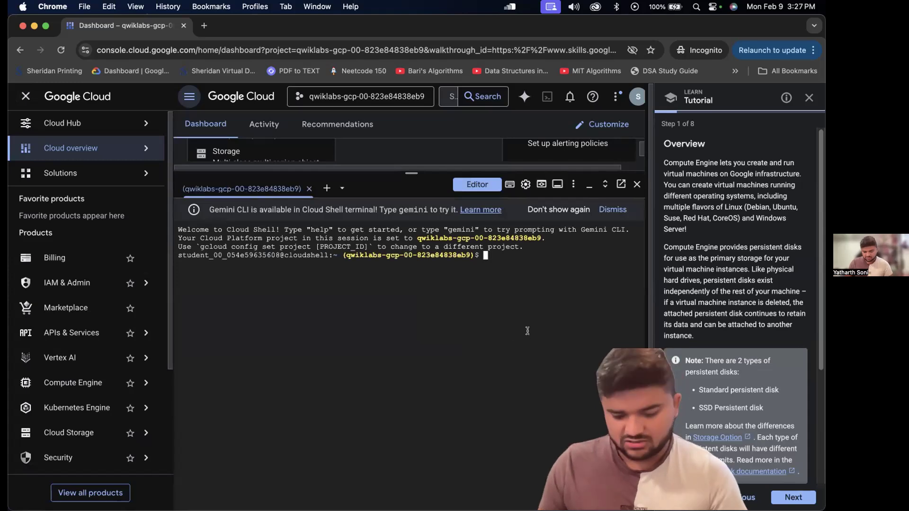
# Try to list the credentialed accounts in the Cloud Shell terminal
pyautogui.write('glcould')
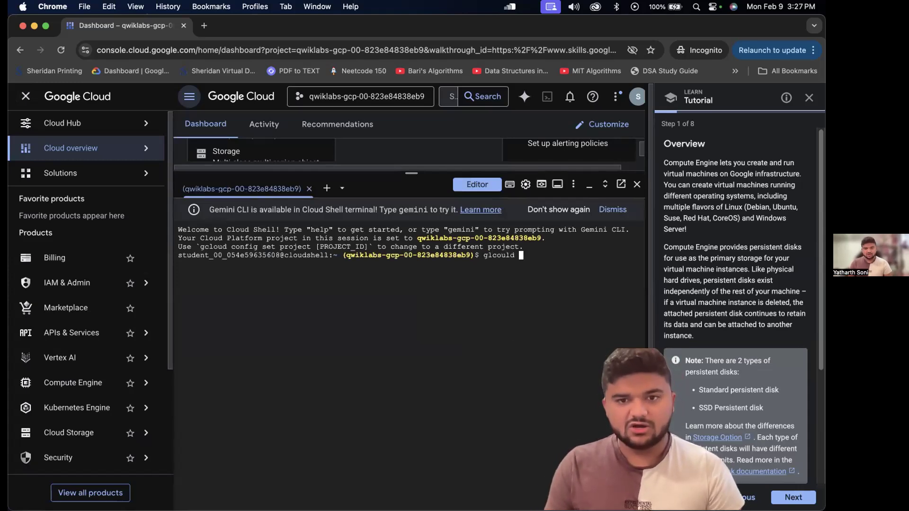
pyautogui.press('BackSpace')
pyautogui.press('BackSpace')
pyautogui.press('BackSpace')
pyautogui.press('BackSpace')
pyautogui.press('BackSpace')
pyautogui.write('lo')
pyautogui.press('BackSpace')
pyautogui.write('oud ')
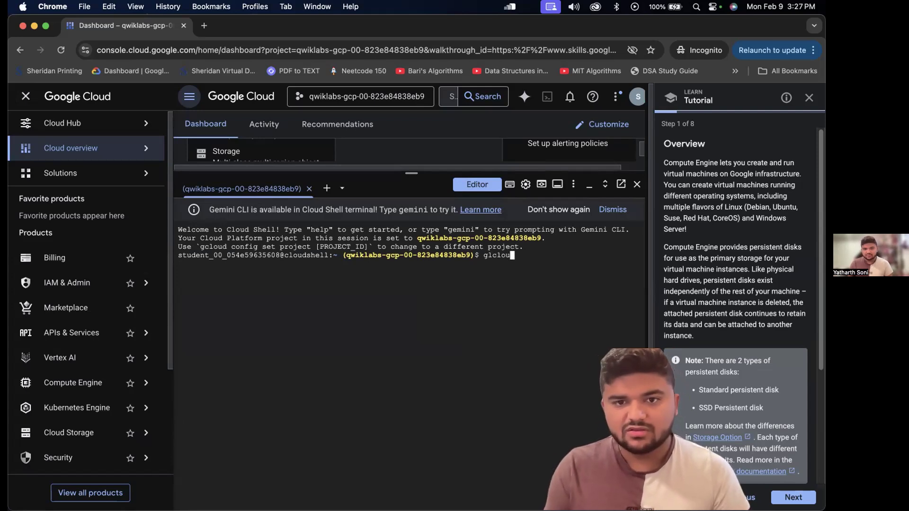
pyautogui.write('auth list')
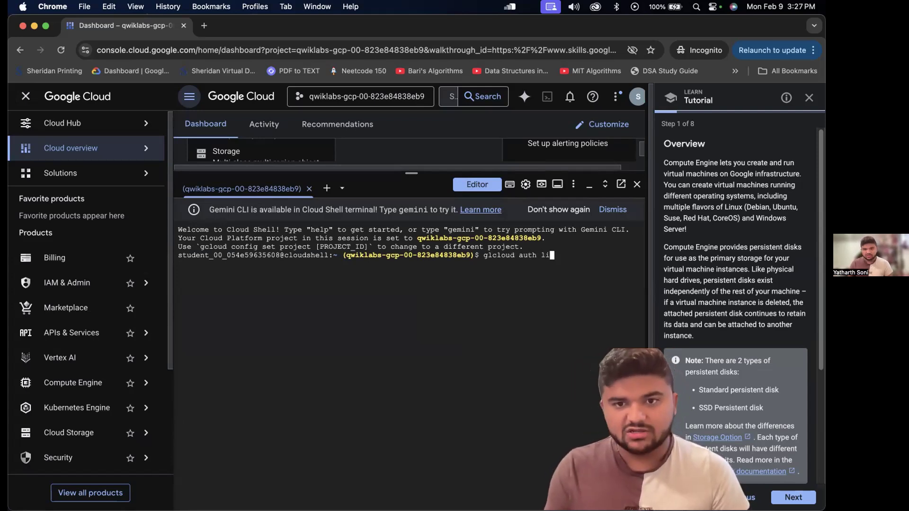
pyautogui.press('Return')
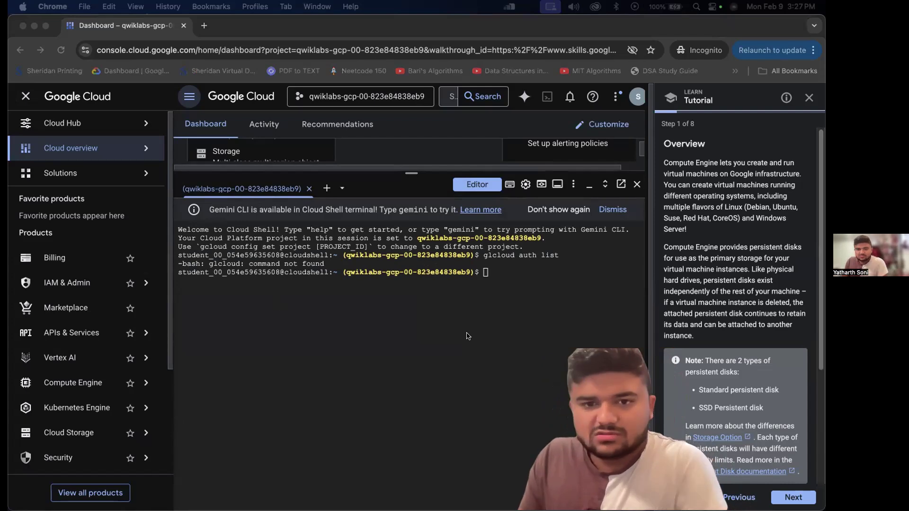
# Run gcloud auth list in Cloud Shell to list the credentialed accounts
pyautogui.click(577, 342)
pyautogui.write('gcloud auth list')
pyautogui.press('Return')
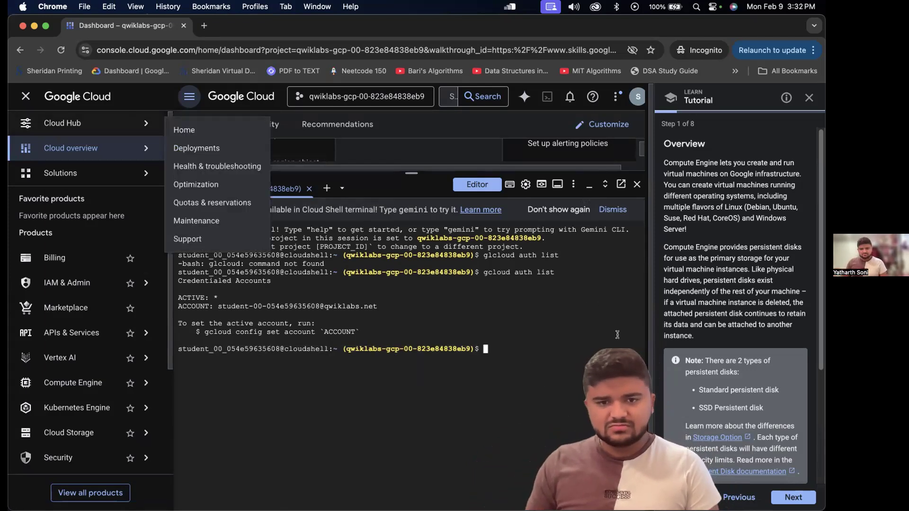
# Hide the console's navigation menu and enlarge the Cloud Shell terminal up to the page header
pyautogui.click(182, 93)
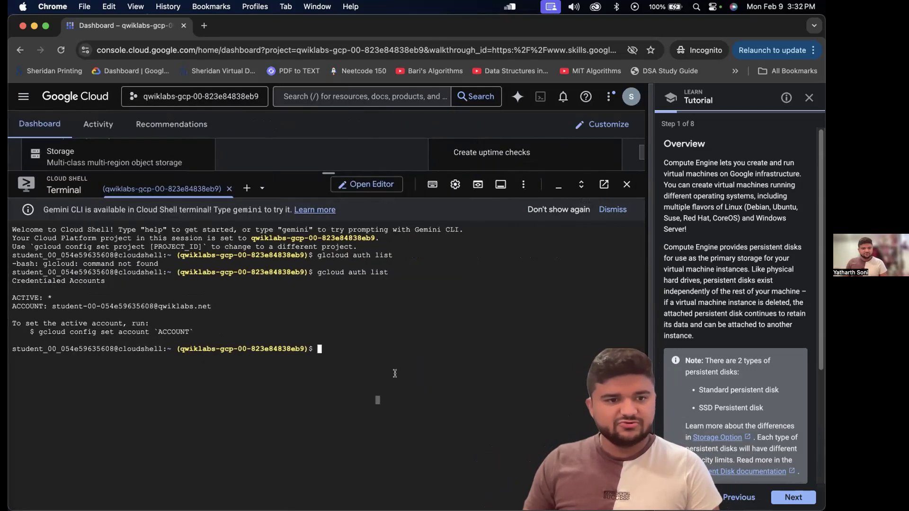
pyautogui.moveTo(36, 172); pyautogui.dragTo(36, 114)
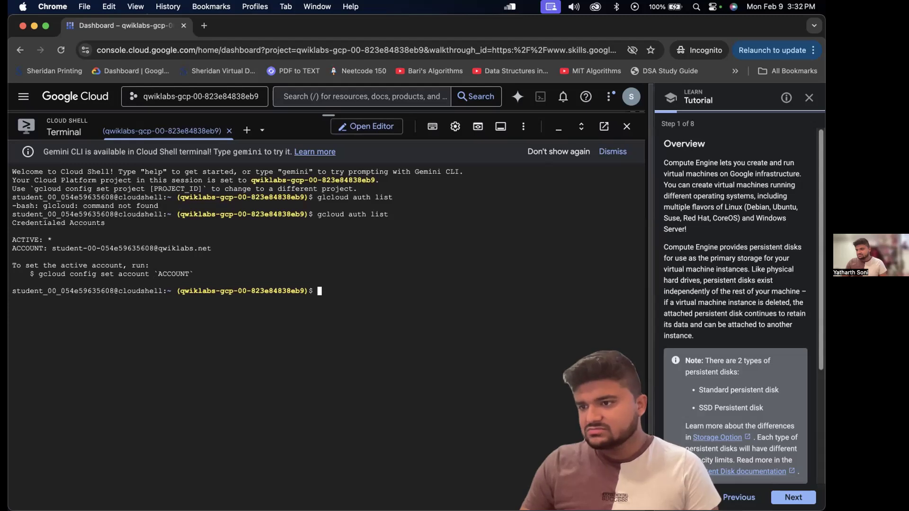
# Run gcloud config list project in Cloud Shell to show the active project ID
pyautogui.write('gcloud ')
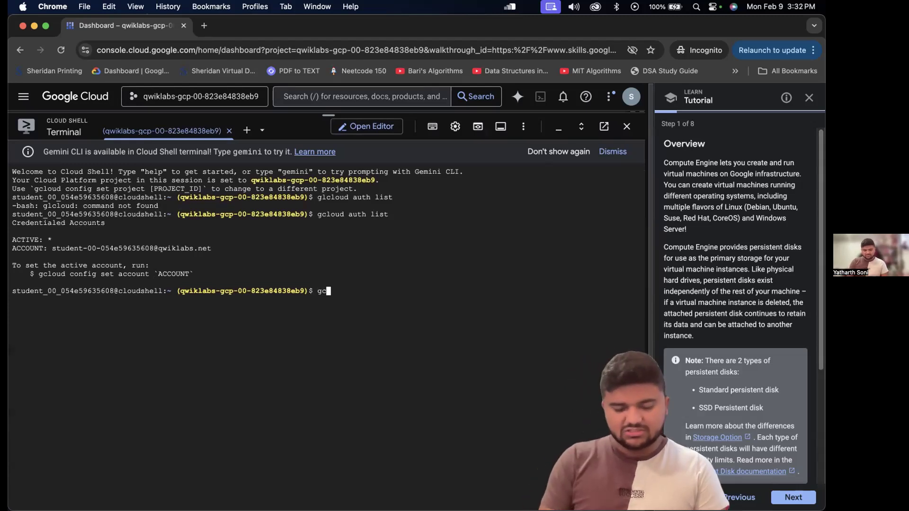
pyautogui.write('cpnfi')
pyautogui.press('BackSpace')
pyautogui.press('BackSpace')
pyautogui.press('BackSpace')
pyautogui.press('BackSpace')
pyautogui.write('p')
pyautogui.press('BackSpace')
pyautogui.write('onfig')
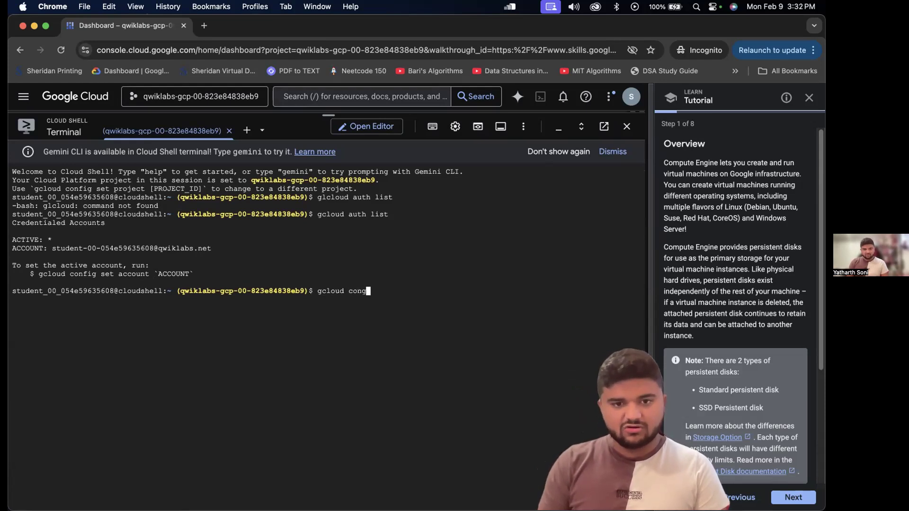
pyautogui.write(' list proj')
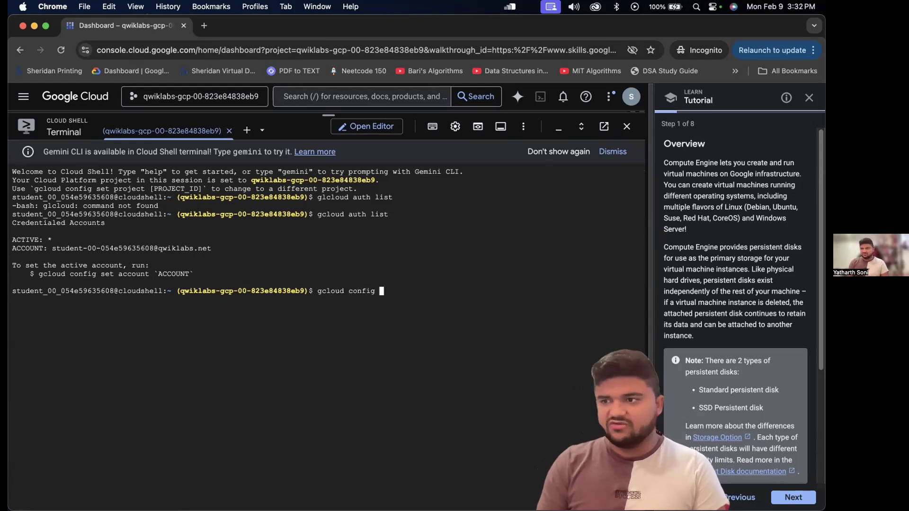
pyautogui.write('ect')
pyautogui.press('Return')
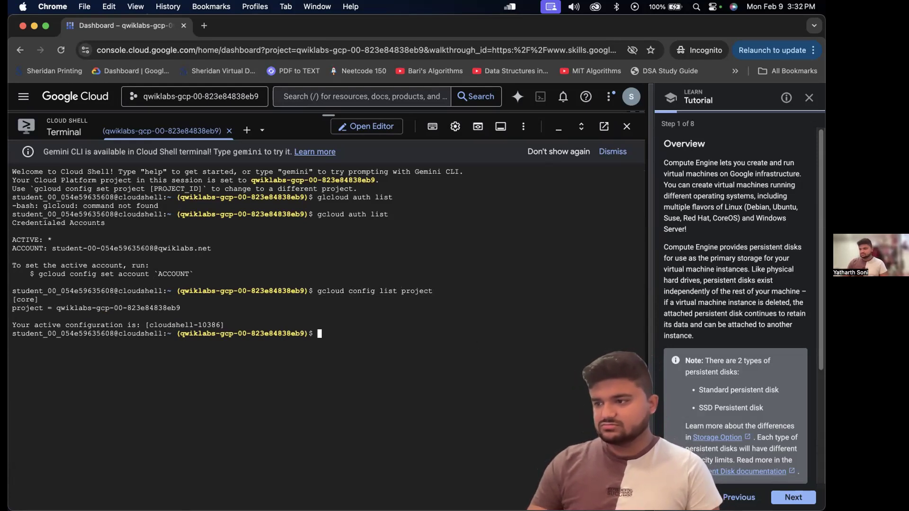
# Set the gcloud compute zone to europe-west4-a and region to europe-west4, and export the same values as ZONE and REGION variables
pyautogui.write('gcloud config set compute/zone europe-west4-a gcloud config set compute/region europe-west4')
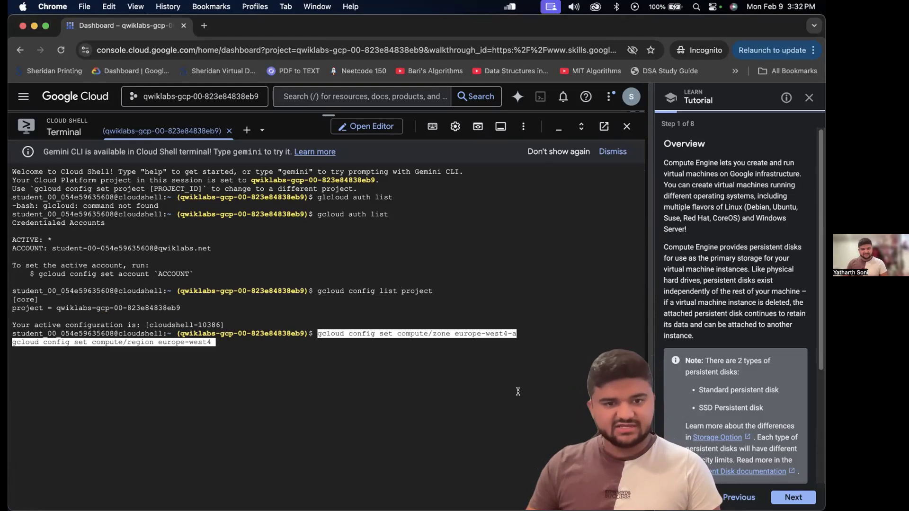
pyautogui.press('Return')
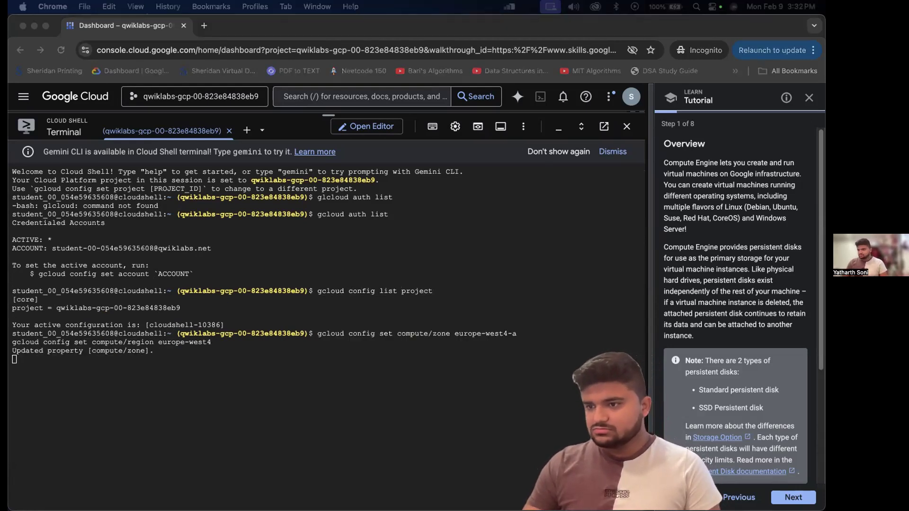
pyautogui.click(463, 406)
pyautogui.write('export REGION=europe-west4')
pyautogui.press('Return')
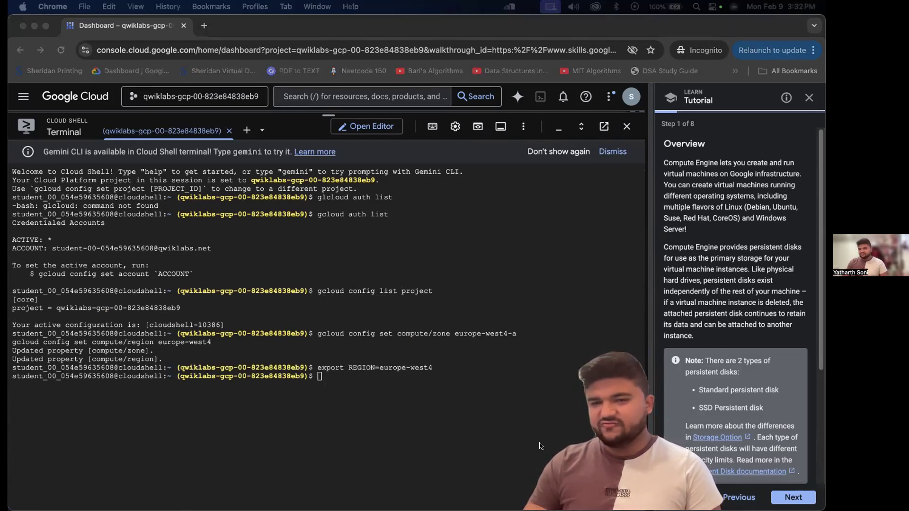
pyautogui.click(436, 435)
pyautogui.press('super+v')
pyautogui.press('Return')
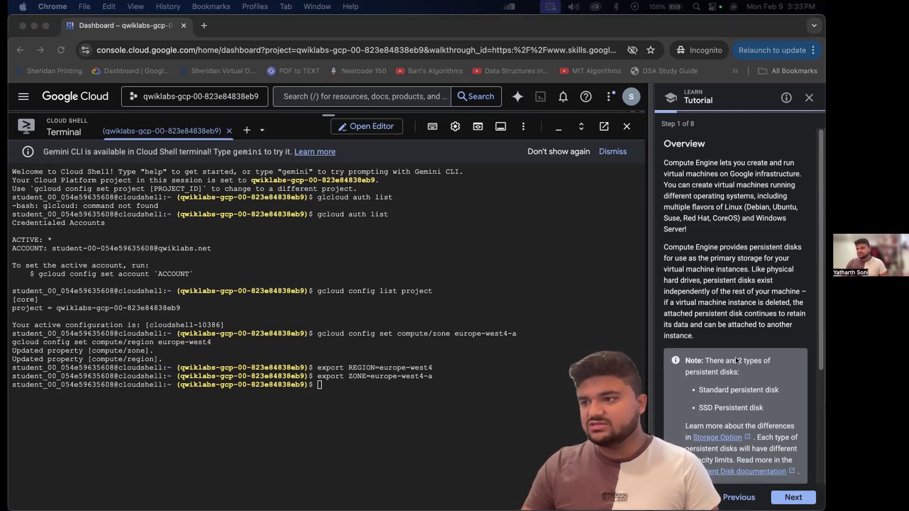
# Create the VM instance gcelab in zone $ZONE with machine type e2-standard-2, and advance the tutorial to Setup and requirements
pyautogui.click(502, 394)
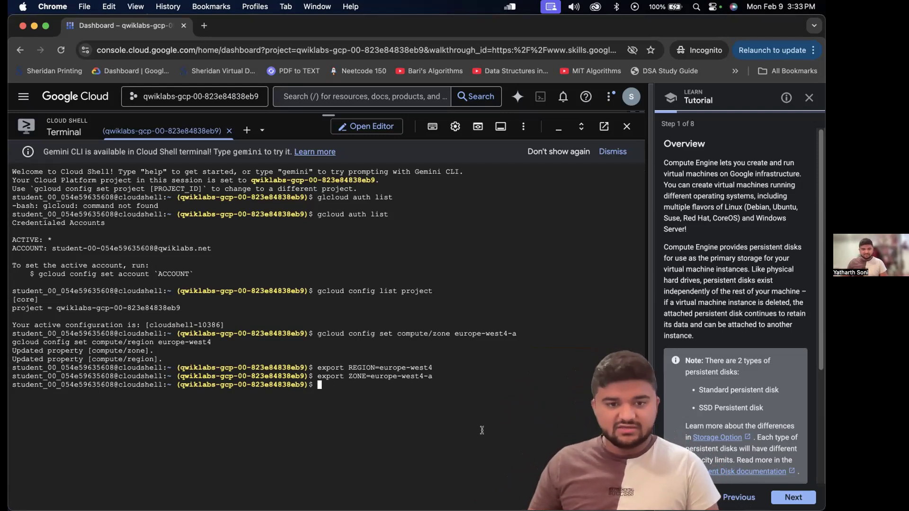
pyautogui.write('gcloud compute instances create gcelab --zone $ZONE --machine-type e2-standard-2')
pyautogui.press('Return')
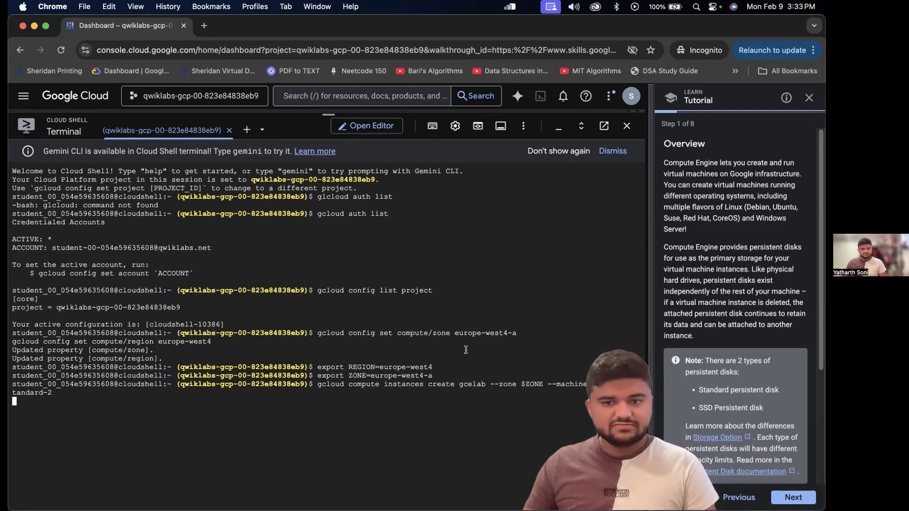
pyautogui.click(794, 497)
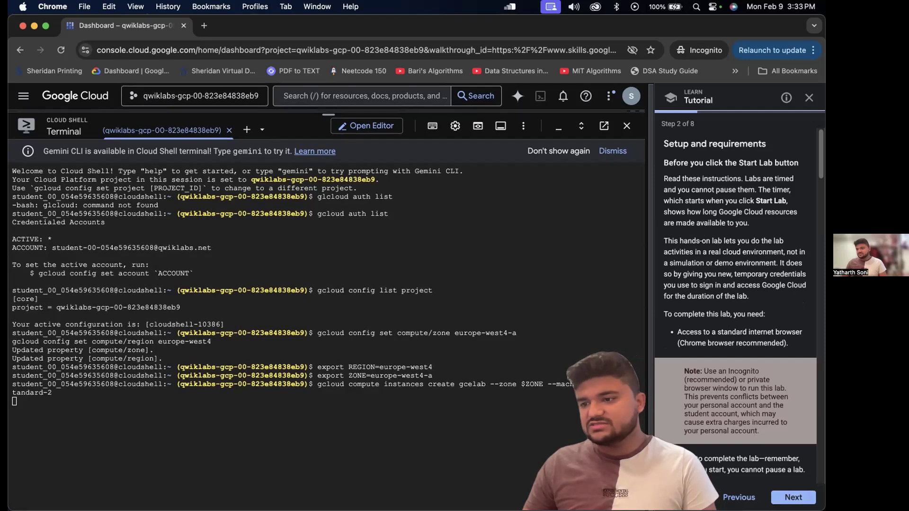
pyautogui.click(583, 404)
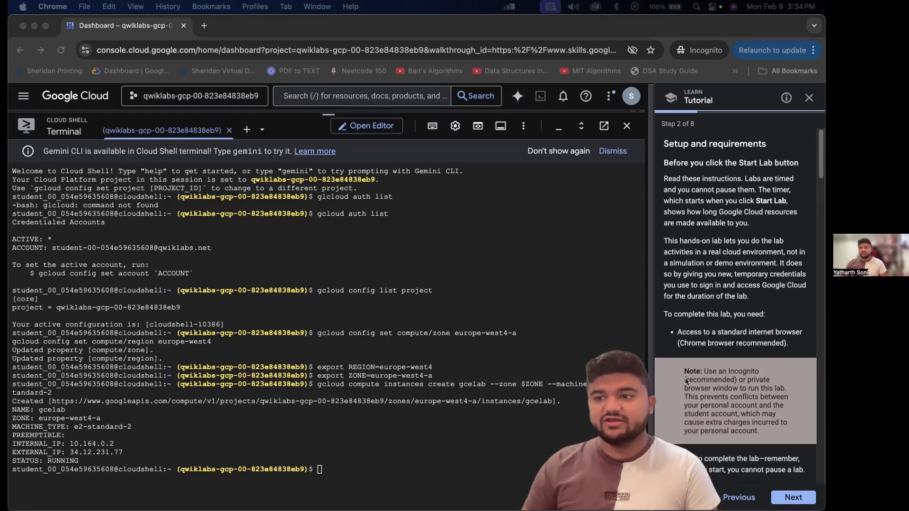
# Create a 200GB persistent disk named mydisk in zone $ZONE with gcloud compute disks create, and read the note about formatting new disks
pyautogui.click(390, 482)
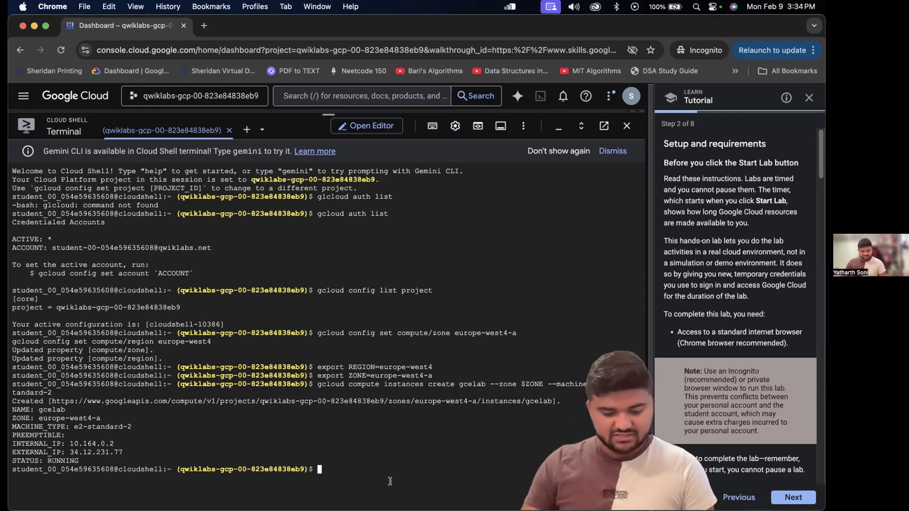
pyautogui.write('gcloud compute disks create mydisk --size=200GB \\ --zone $ZONE')
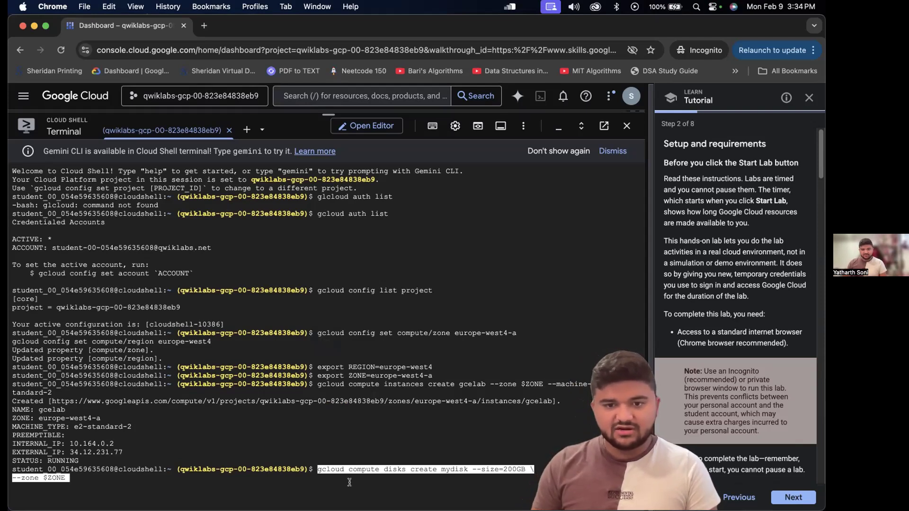
pyautogui.press('Return')
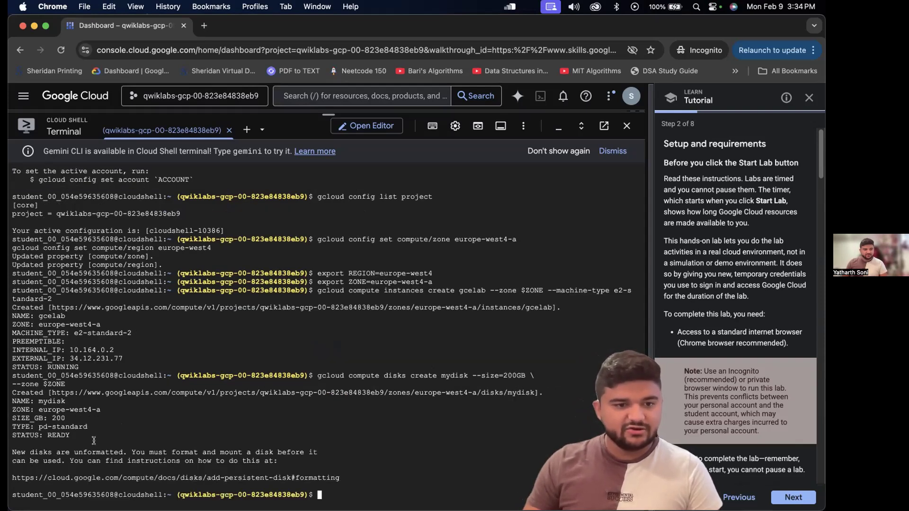
pyautogui.moveTo(101, 452); pyautogui.dragTo(307, 471)
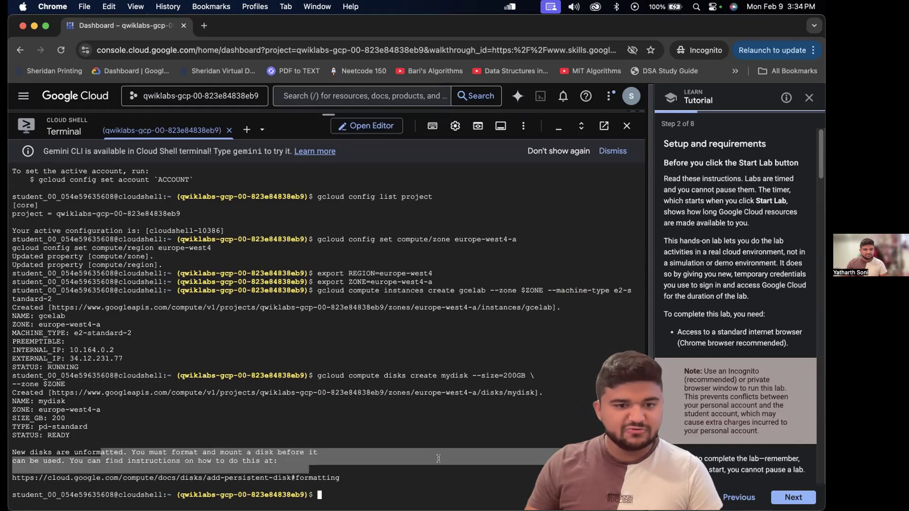
pyautogui.click(482, 492)
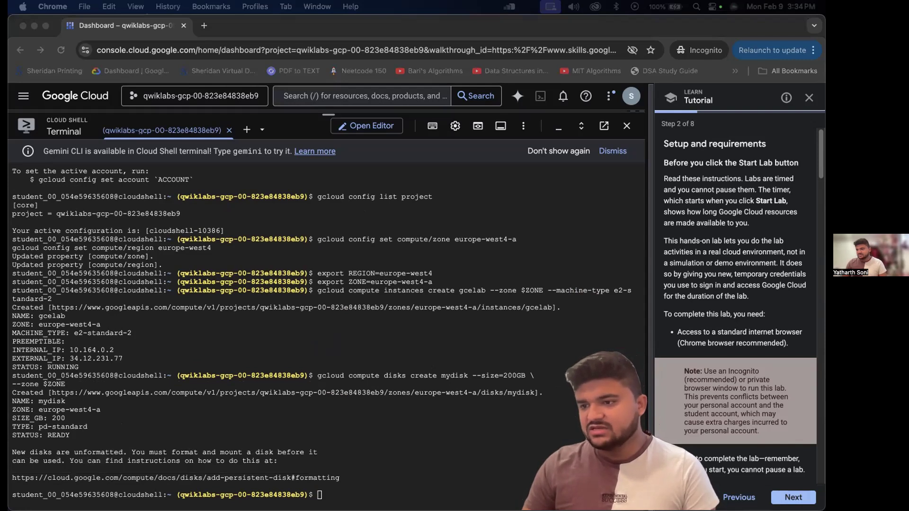
# Go through the tutorial up to Task 3, Attaching a disk, and examine its instructions
pyautogui.scroll(-1, 754, 393)
pyautogui.click(755, 444)
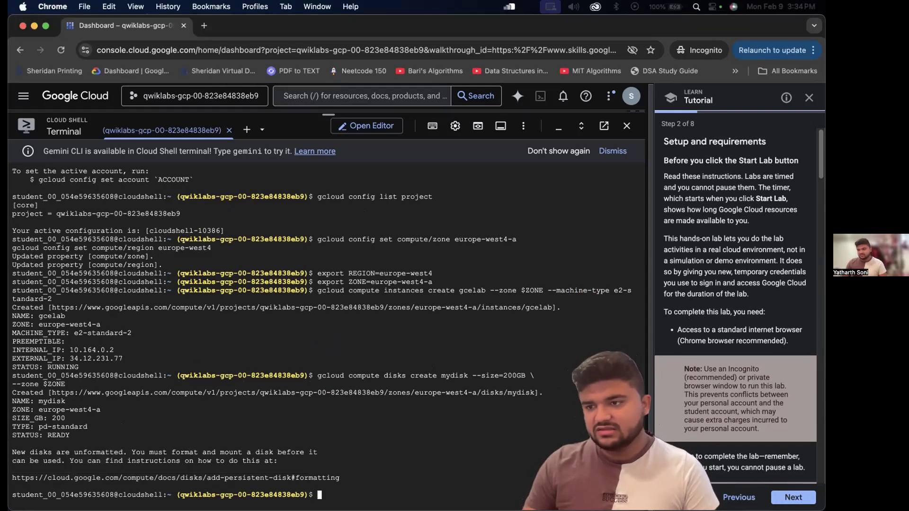
pyautogui.scroll(-5, 730, 416)
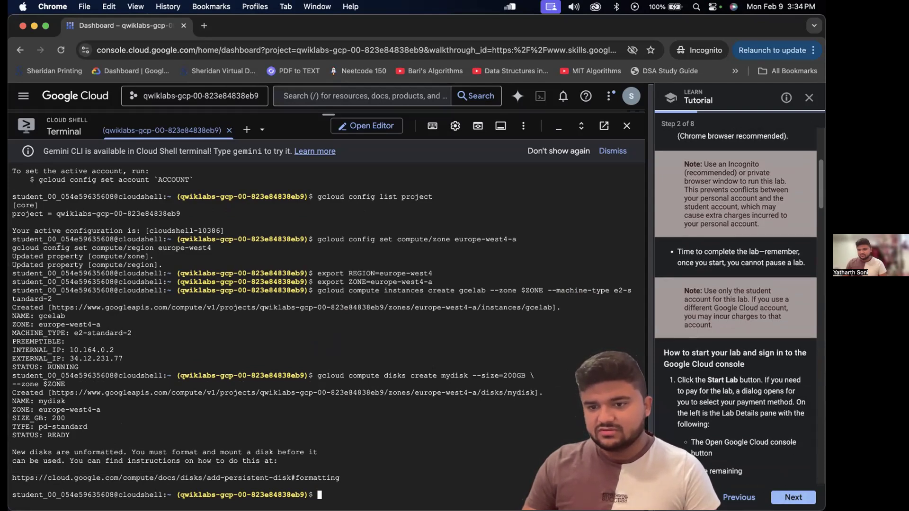
pyautogui.click(791, 496)
pyautogui.click(632, 97)
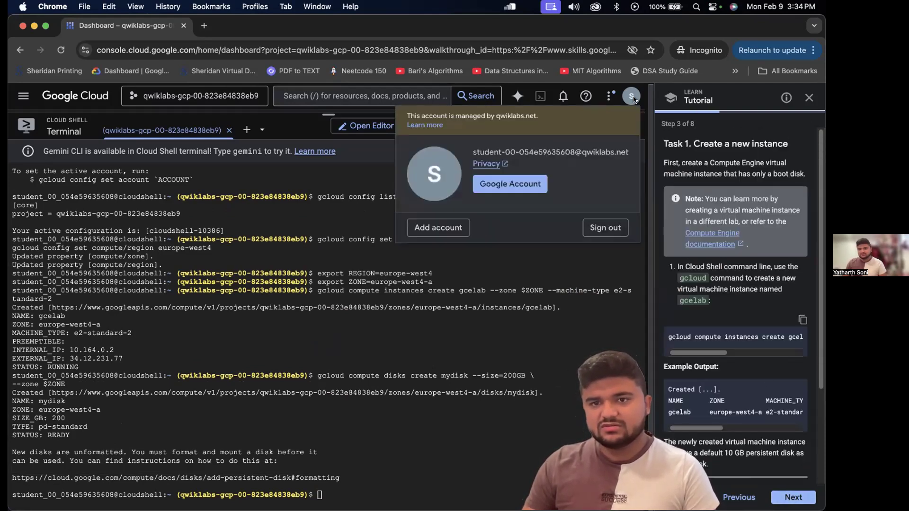
pyautogui.click(632, 97)
pyautogui.scroll(-3, 666, 388)
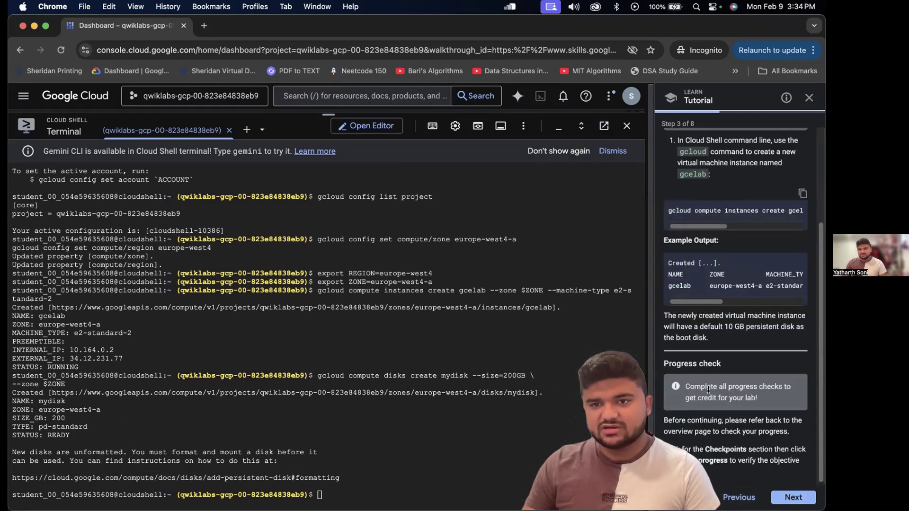
pyautogui.scroll(4, 790, 443)
pyautogui.scroll(-4, 790, 442)
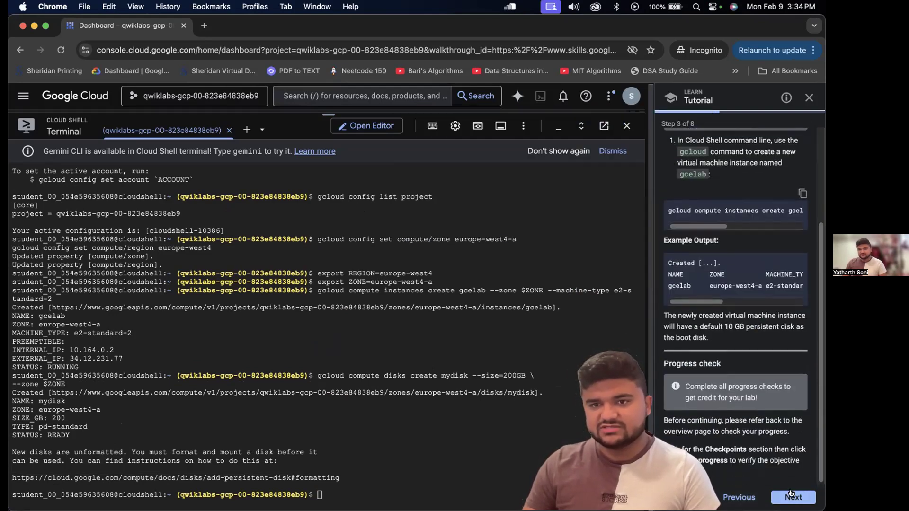
pyautogui.click(790, 495)
pyautogui.click(790, 495)
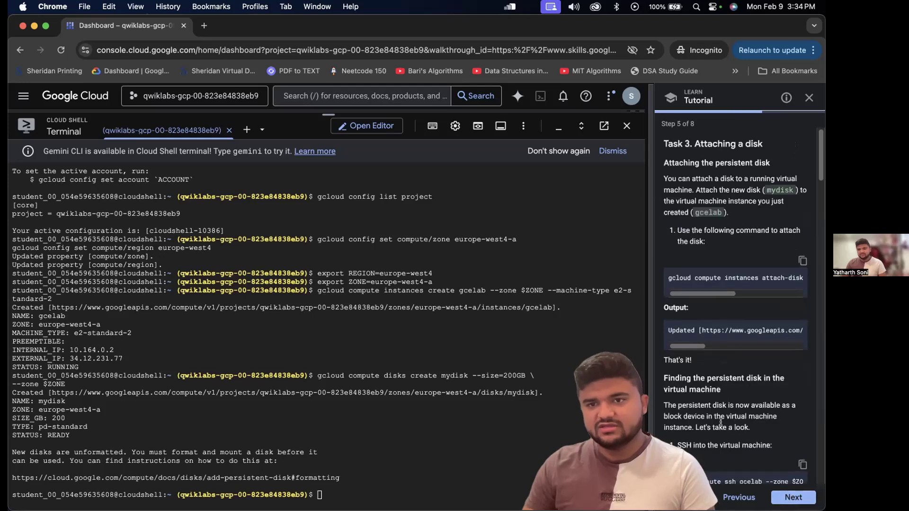
pyautogui.scroll(-8, 722, 424)
pyautogui.scroll(8, 722, 424)
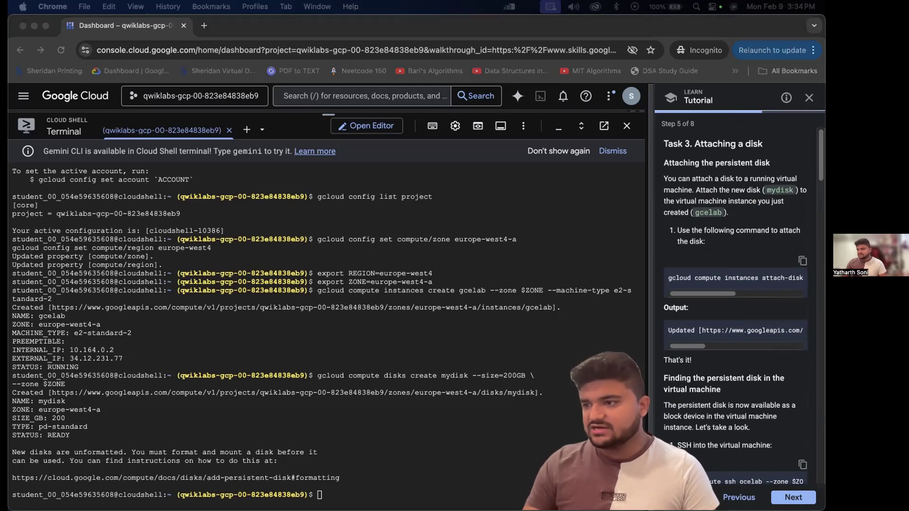
# Attach the persistent disk mydisk to the gcelab instance with gcloud compute instances attach-disk
pyautogui.click(413, 409)
pyautogui.write('gcloud compute instances attach-disk gcelab --disk')
pyautogui.press('Return')
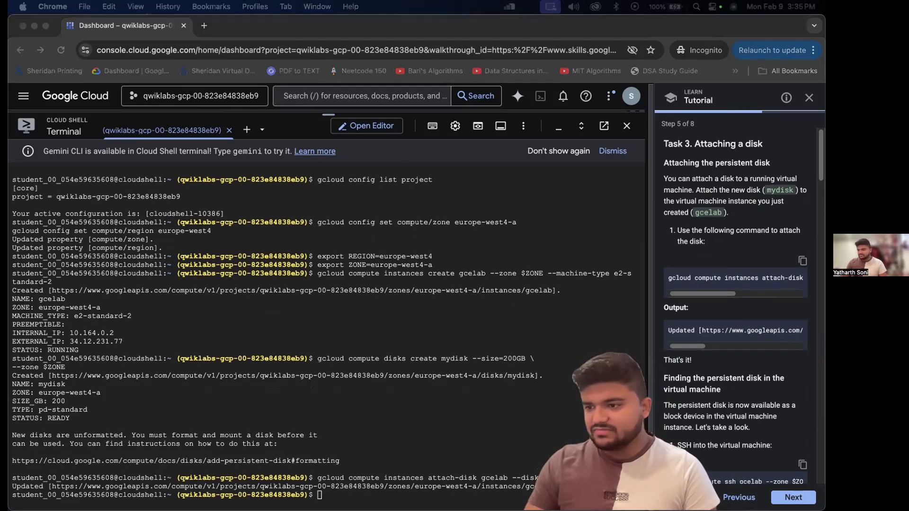
# SSH into gcelab in zone $ZONE, agreeing to generate an SSH key and leaving its passphrase empty
pyautogui.click(497, 492)
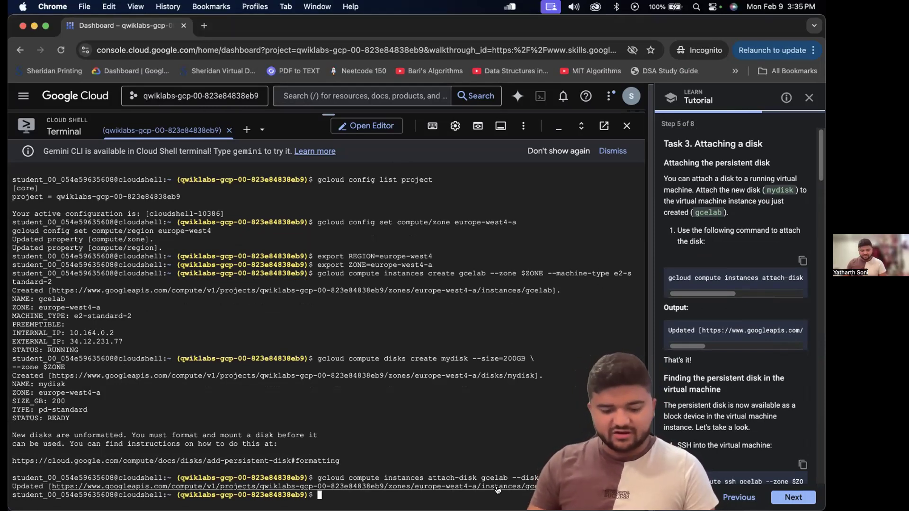
pyautogui.write('gcloud compute ssh gcelab --zone $ZONE')
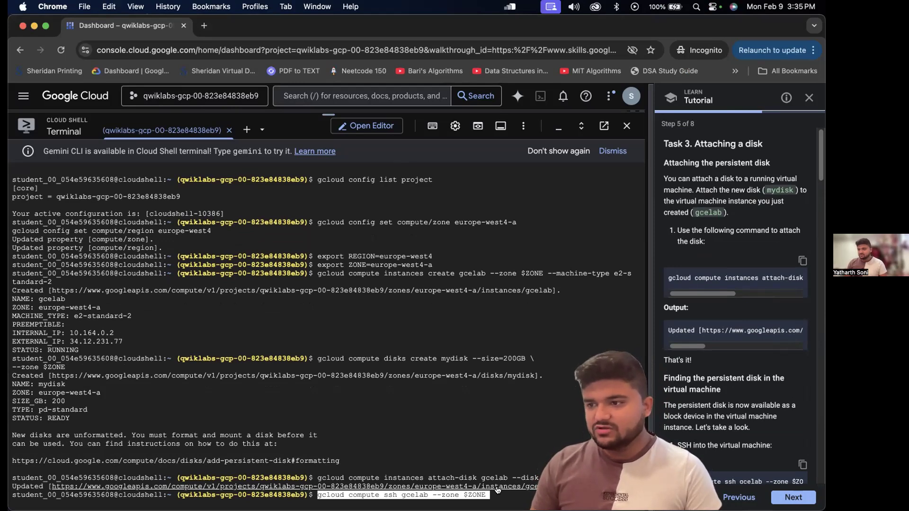
pyautogui.press('Return')
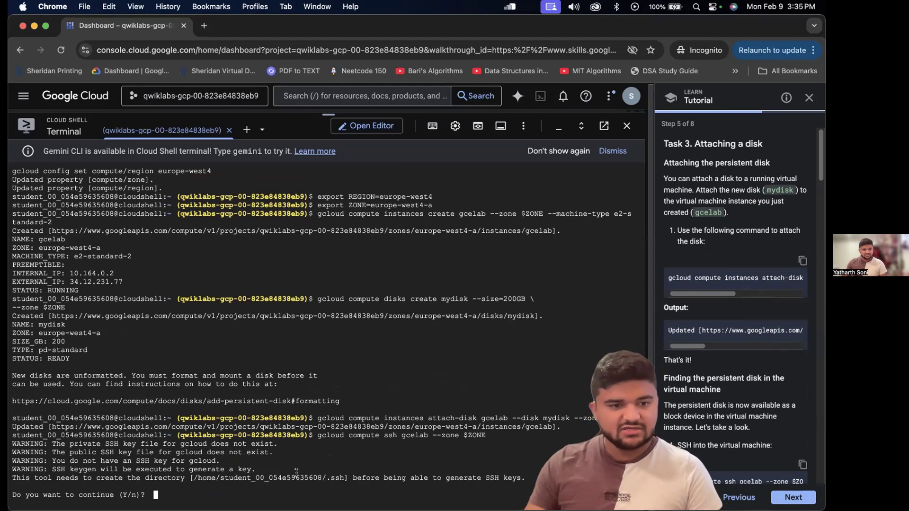
pyautogui.write('Y')
pyautogui.press('Return')
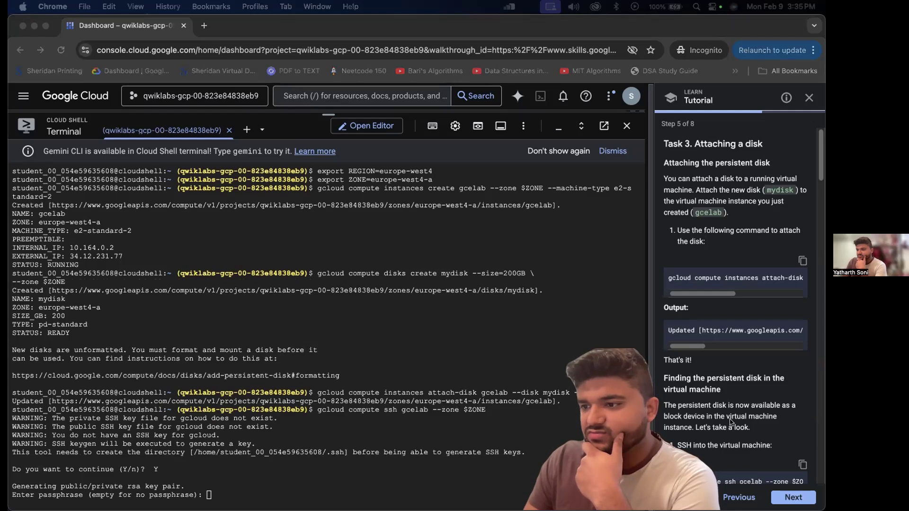
pyautogui.click(375, 476)
pyautogui.press('Return')
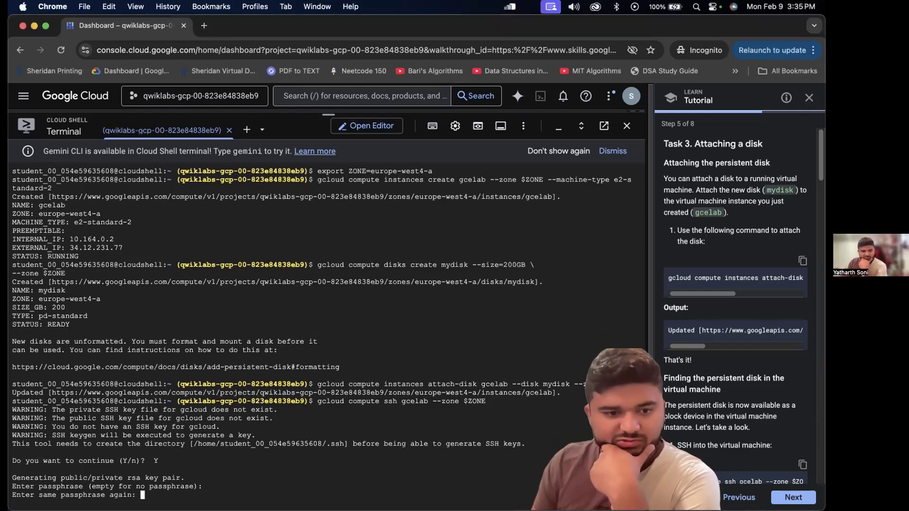
pyautogui.press('Return')
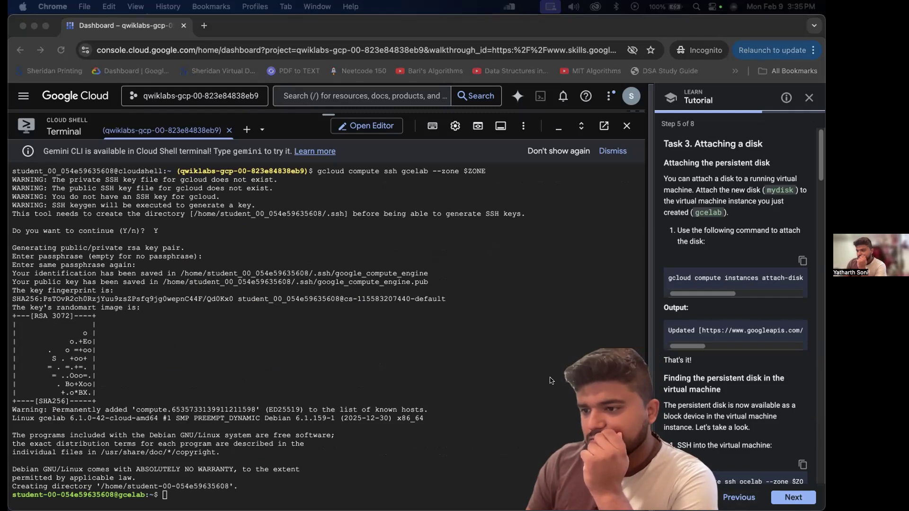
# List the disk devices in /dev/disk/by-id/ on the gcelab VM in long format
pyautogui.click(512, 449)
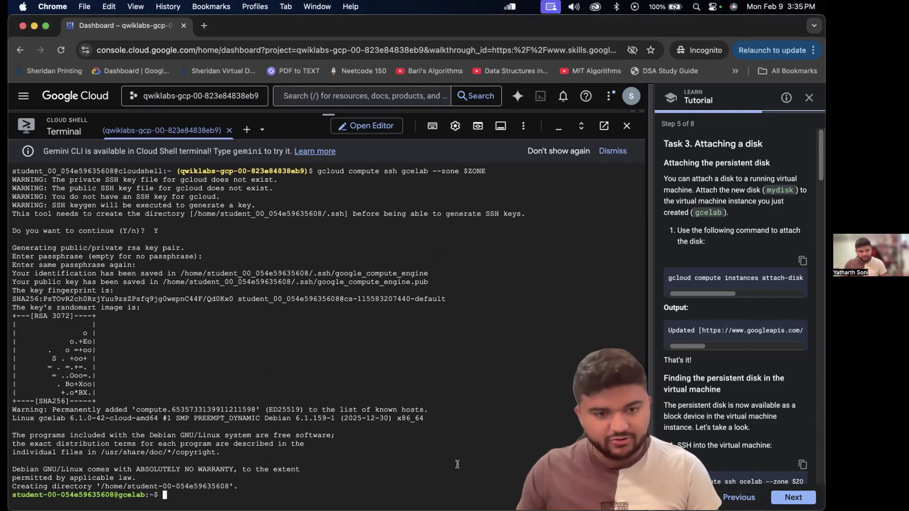
pyautogui.write('ls -l /dev/disk/by-id/')
pyautogui.press('Return')
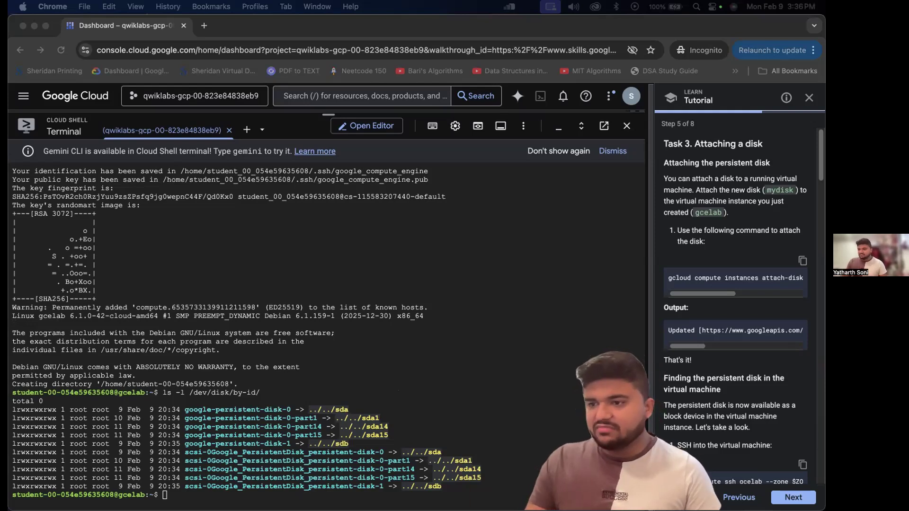
# Create the mount point directory /mnt/mydisk on the gcelab VM with sudo mkdir
pyautogui.click(235, 472)
pyautogui.write('sudo mkdir /mnt/mydisk')
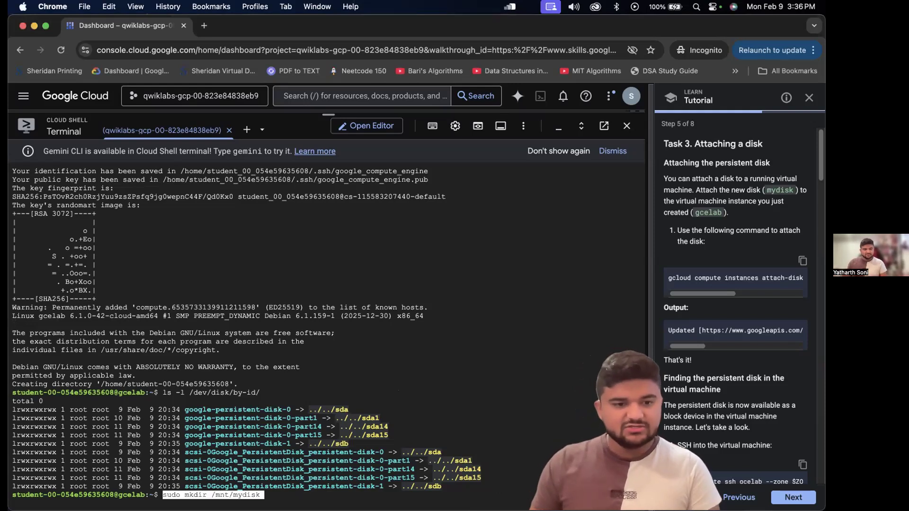
pyautogui.press('Return')
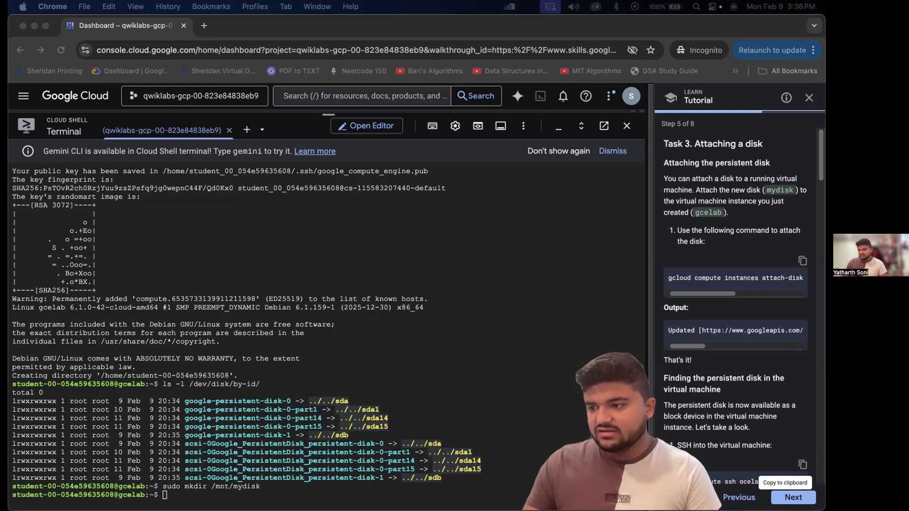
# Format /dev/disk/by-id/scsi-0Google_PersistentDisk_persistent-disk-1 as ext4 using sudo mkfs.ext4 -F -E lazy_itable_init=0,lazy_journal_init=0,discard
pyautogui.scroll(-3, 739, 308)
pyautogui.click(466, 446)
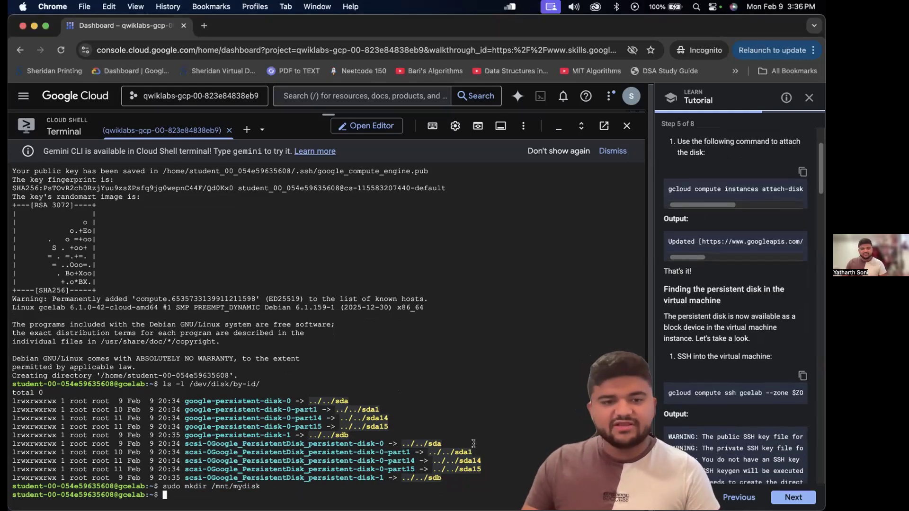
pyautogui.write('sudo mkfs.ext4 -F -E lazy_itable_init=0,lazy_journal_init=0,discard /dev/disk/by-id/scsi-0Google_PersistentDisk_persistent-disk-1')
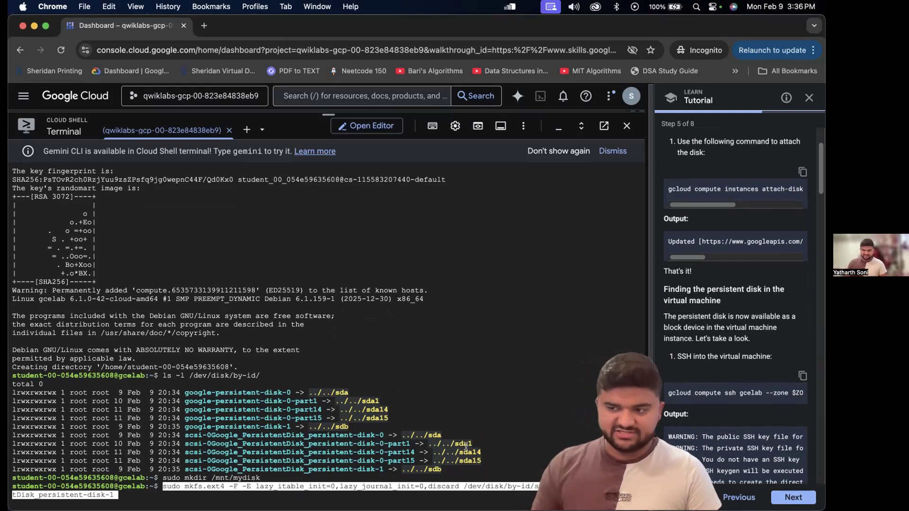
pyautogui.press('Return')
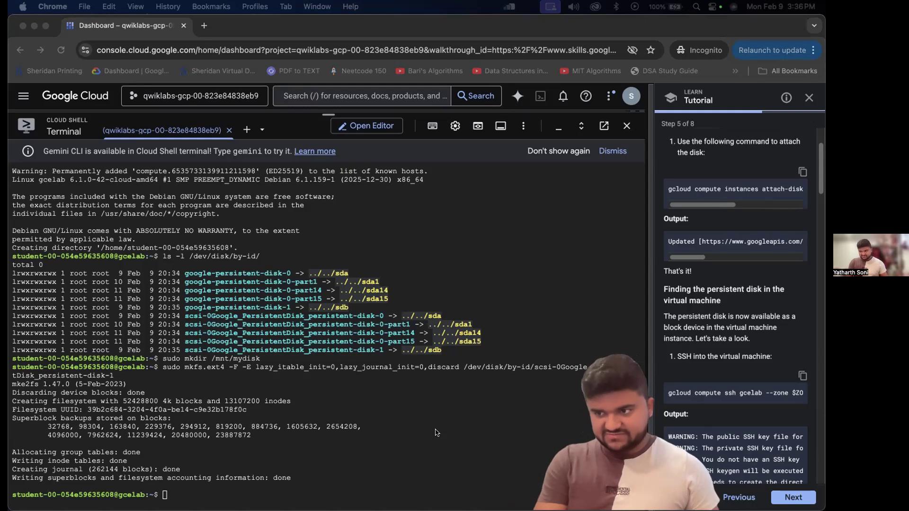
# Mount /dev/disk/by-id/scsi-0Google_PersistentDisk_persistent-disk-1 at /mnt/mydisk using sudo mount with the options discard,defaults
pyautogui.click(415, 452)
pyautogui.write('sudo mount -o discard,defaults /dev/disk/by-id/scsi-0Google_PersistentDisk_persistent-disk-1 /mnt/mydisk')
pyautogui.press('Return')
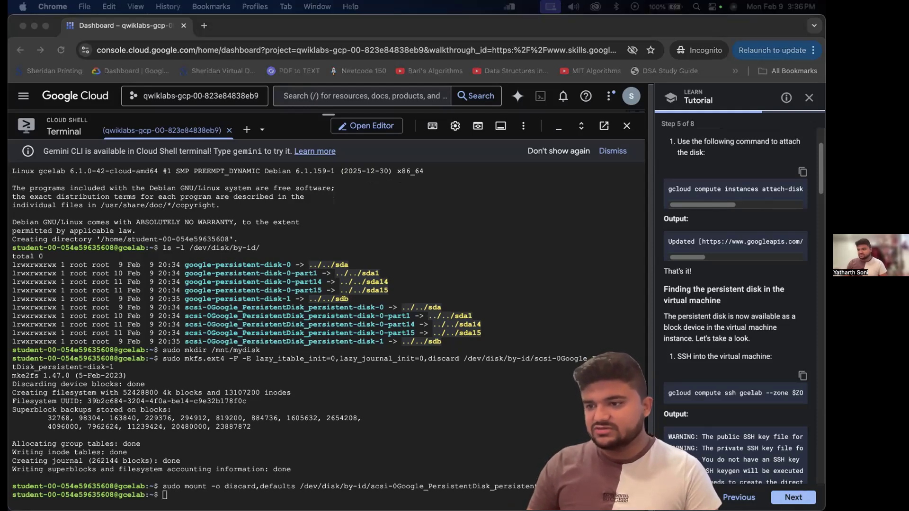
# Open /etc/fstab in nano with sudo and go to the empty line below the last entry
pyautogui.click(354, 491)
pyautogui.write('sudo nano /etc/fstab')
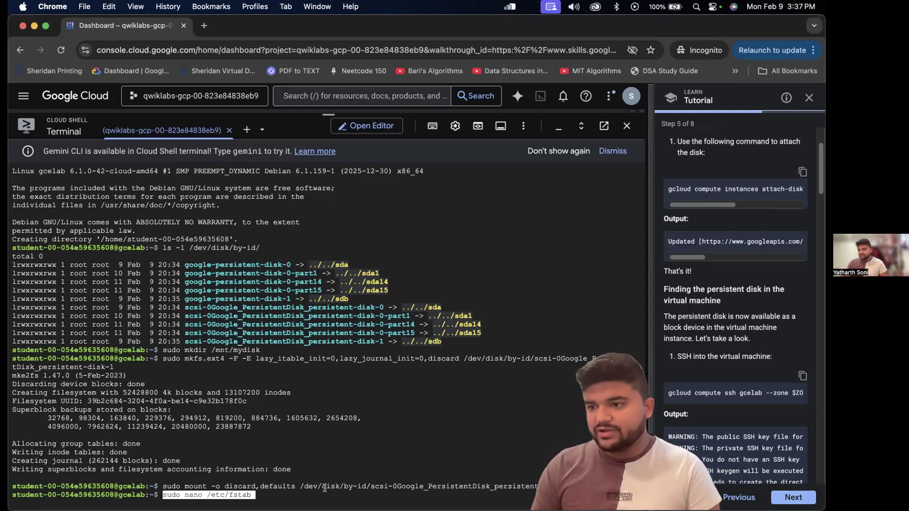
pyautogui.press('Return')
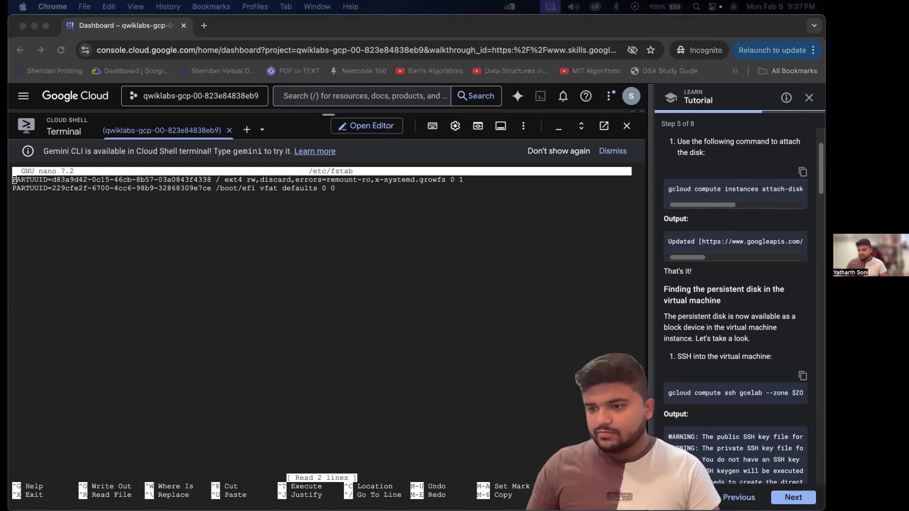
pyautogui.click(349, 305)
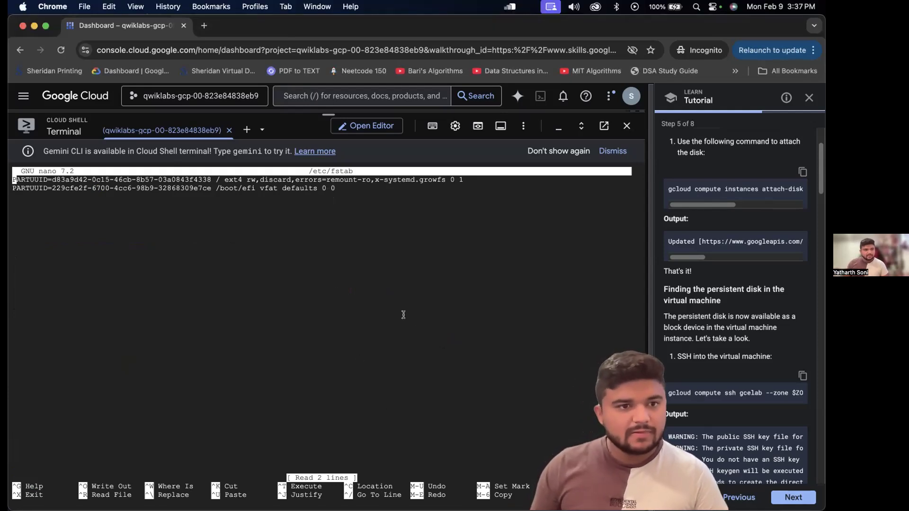
pyautogui.press('Down')
pyautogui.press('Down')
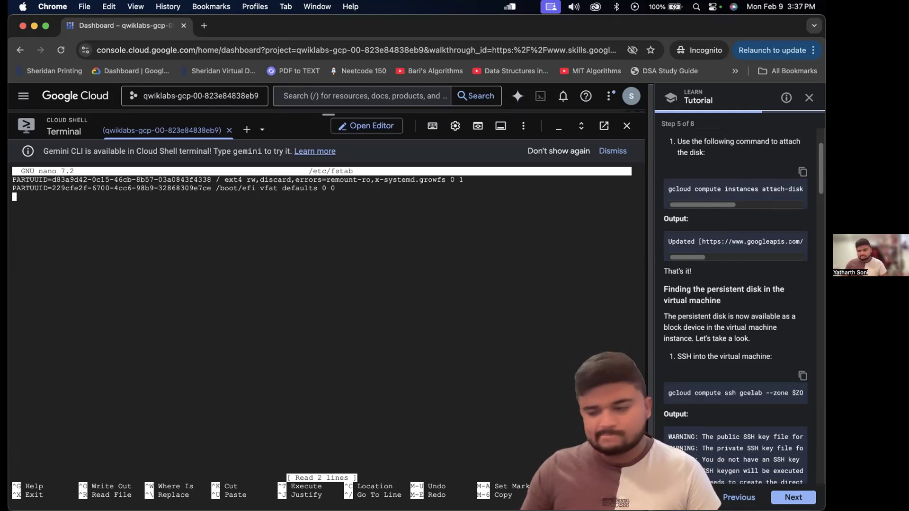
pyautogui.write('sudo nano /etc/fstab')
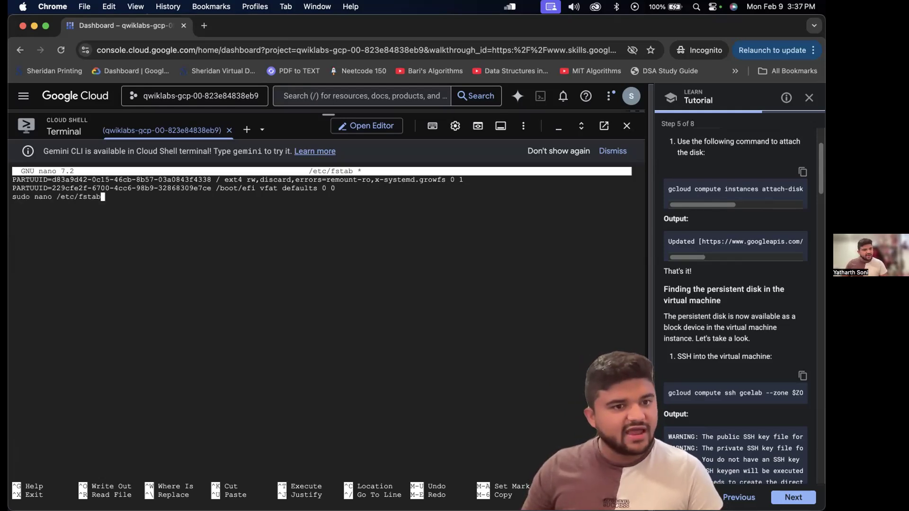
pyautogui.press('BackSpace')
pyautogui.press('BackSpace')
pyautogui.press('BackSpace')
pyautogui.press('BackSpace')
pyautogui.press('BackSpace')
pyautogui.press('BackSpace')
pyautogui.press('BackSpace')
pyautogui.press('BackSpace')
pyautogui.press('BackSpace')
pyautogui.press('BackSpace')
pyautogui.press('BackSpace')
pyautogui.press('BackSpace')
pyautogui.press('BackSpace')
pyautogui.press('BackSpace')
pyautogui.press('BackSpace')
pyautogui.press('BackSpace')
pyautogui.press('BackSpace')
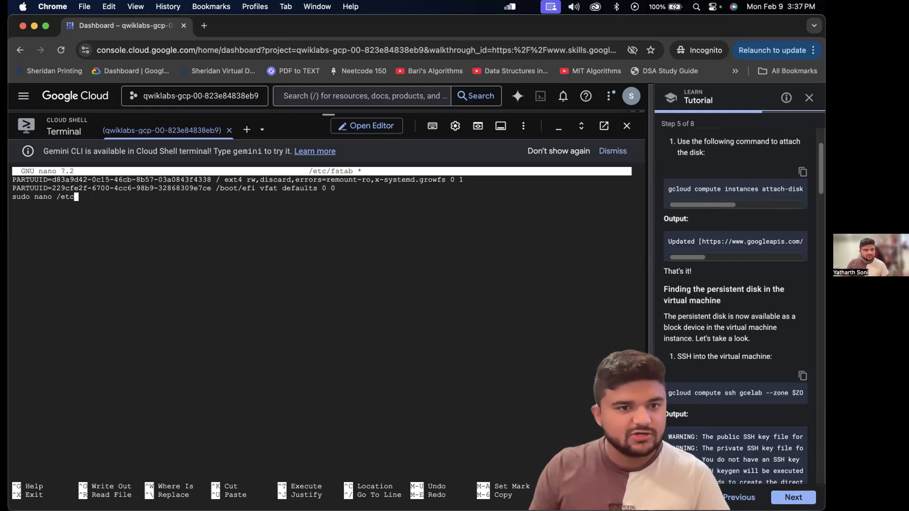
pyautogui.press('BackSpace')
pyautogui.press('BackSpace')
pyautogui.press('BackSpace')
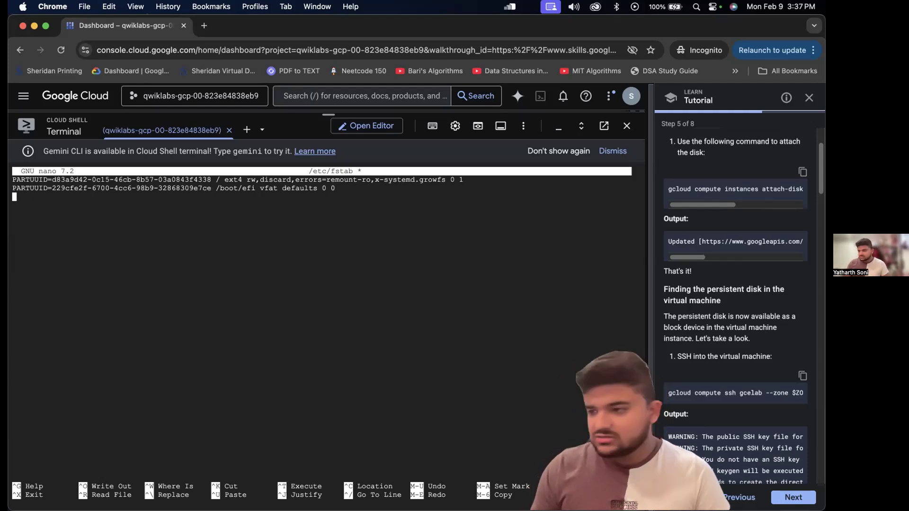
# Add "/dev/disk/by-id/scsi-0Google_PersistentDisk_persistent-disk-1 /mnt/mydisk ext4 defaults 1 1" as a new line in /etc/fstab, then save the file and exit nano
pyautogui.press('super+Tab')
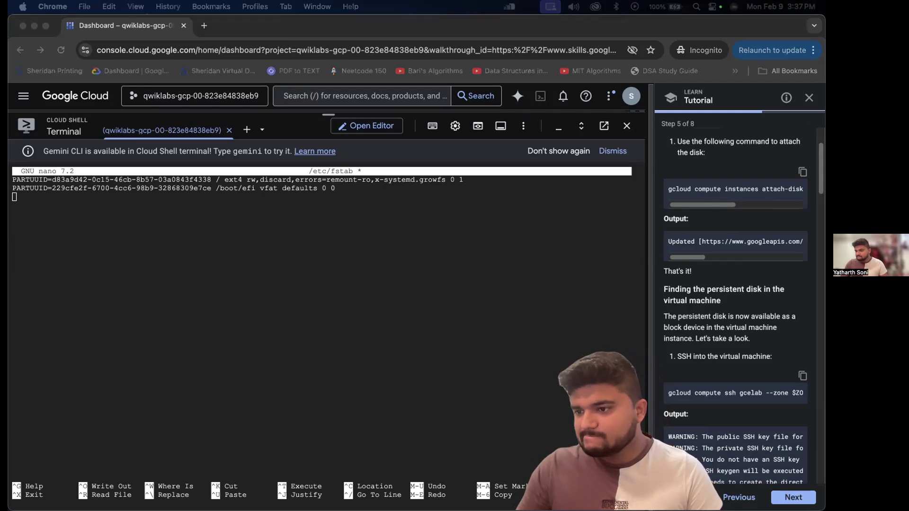
pyautogui.click(304, 219)
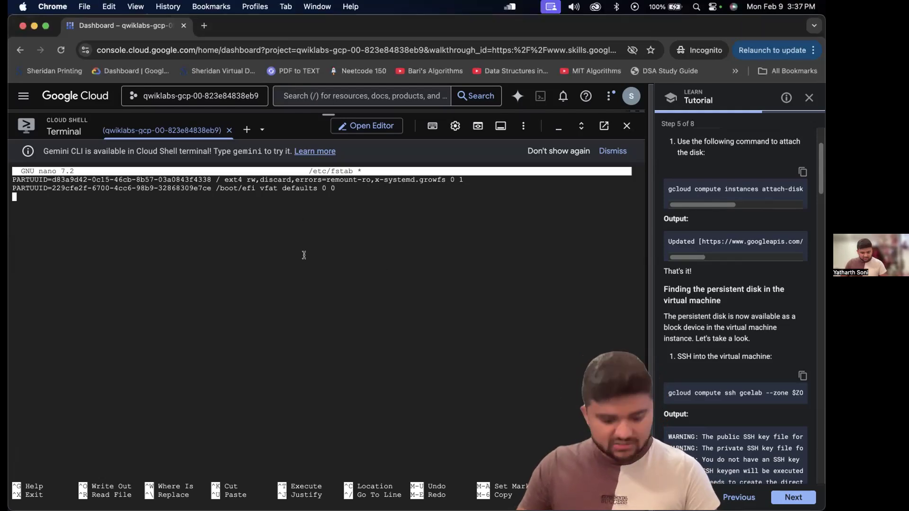
pyautogui.write('/dev/disk/by-id/scsi-0Google_PersistentDisk_persistent-disk-1 /mnt/mydisk ext4 defaults 1 1')
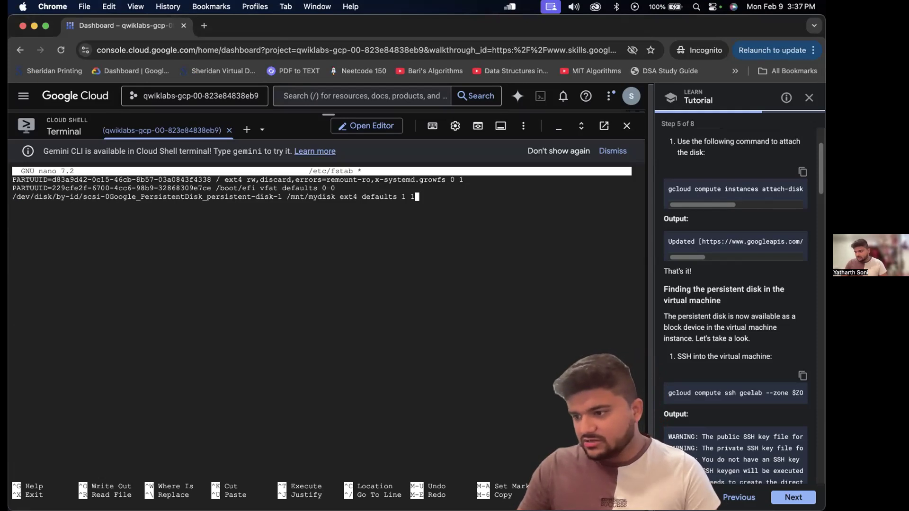
pyautogui.press('super+Tab')
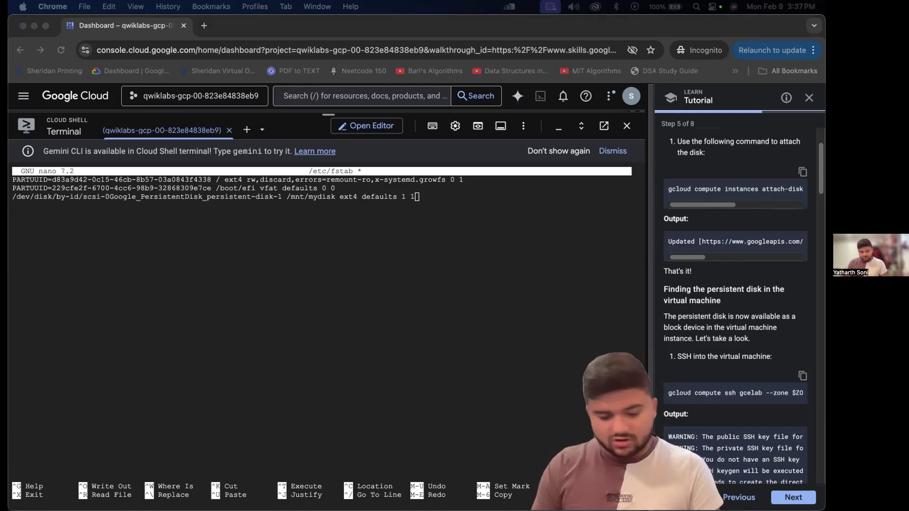
pyautogui.click(428, 326)
pyautogui.hotkey('ctrl', 'x')
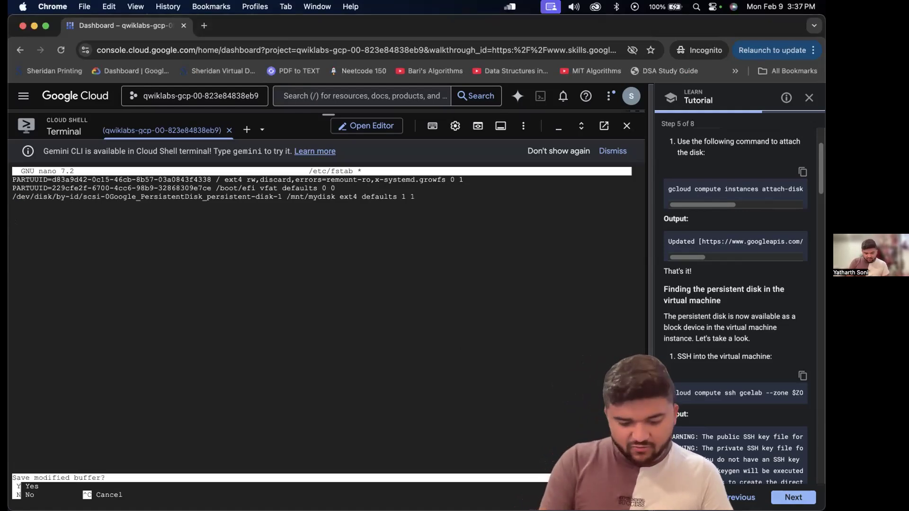
pyautogui.press('y')
pyautogui.press('Return')
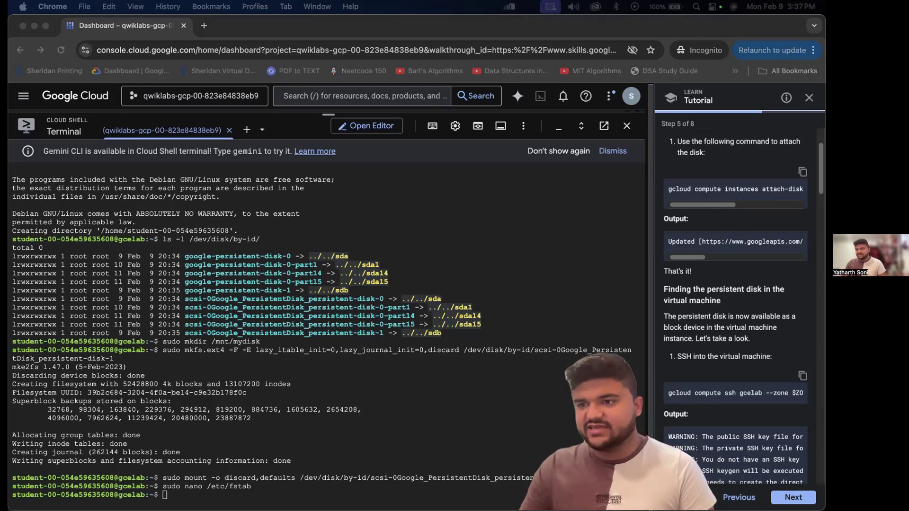
# Advance the lab tutorial past the remaining tasks to its final Congratulations step
pyautogui.click(740, 371)
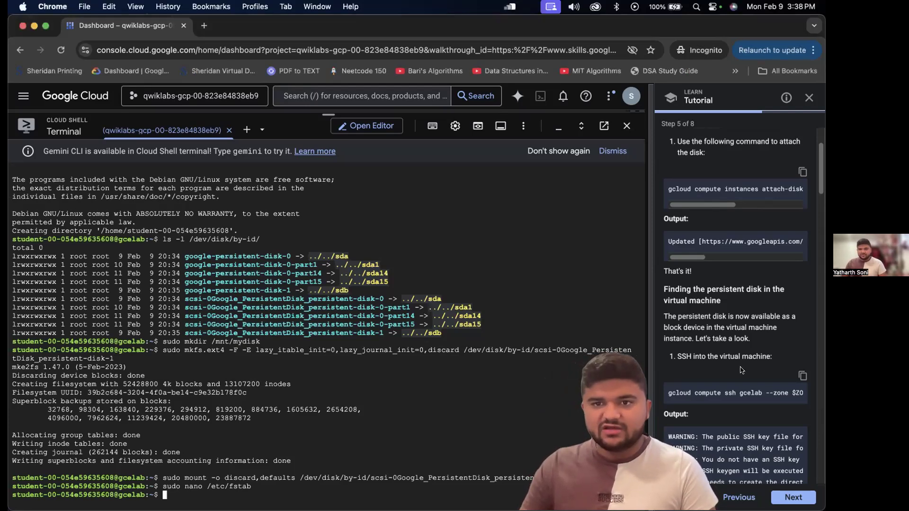
pyautogui.scroll(-1, 742, 374)
pyautogui.click(796, 498)
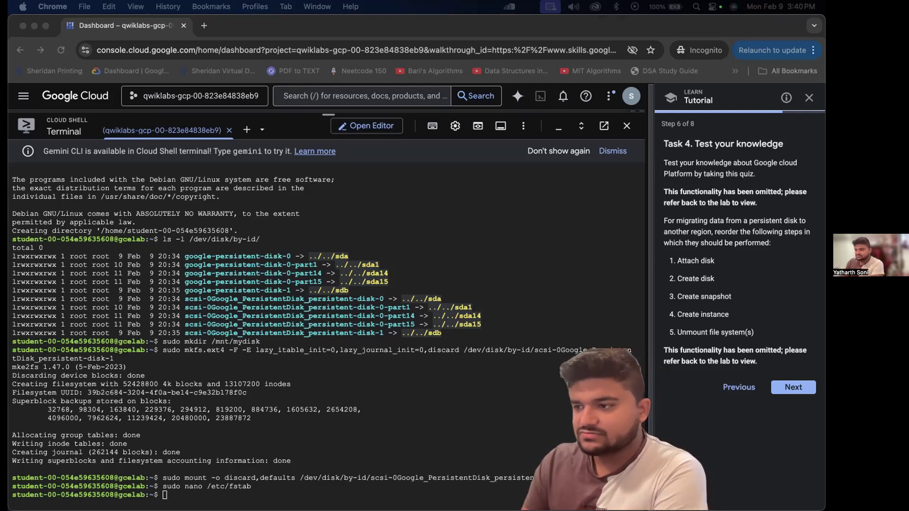
pyautogui.click(782, 389)
pyautogui.click(787, 495)
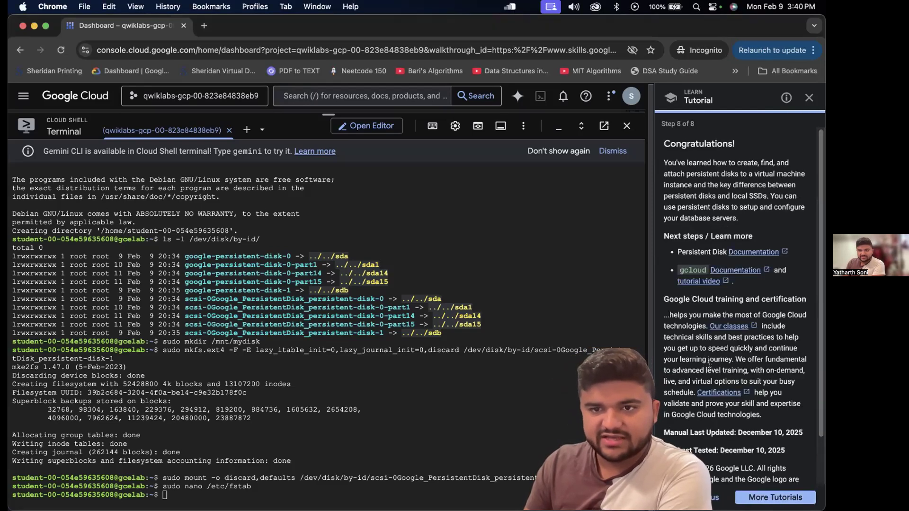
pyautogui.scroll(-2, 710, 364)
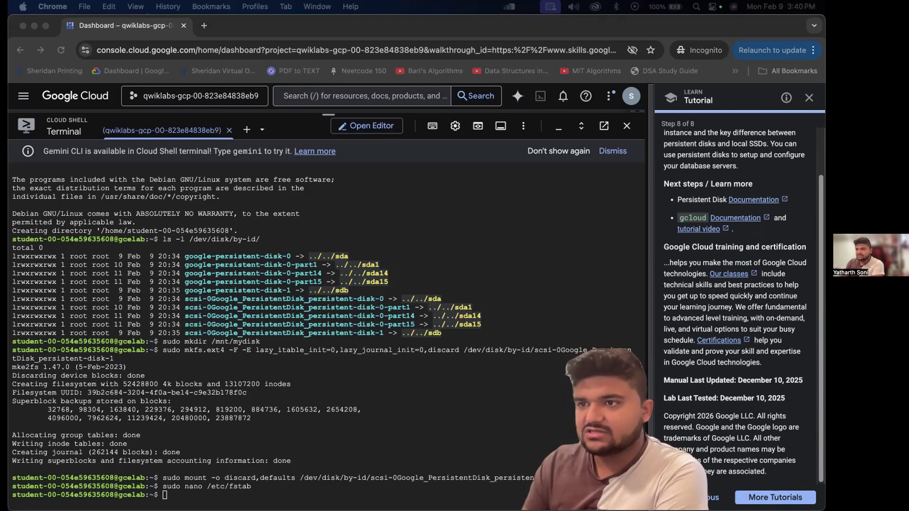
# Close the SSH session on gcelab with exit to return to Cloud Shell
pyautogui.click(338, 478)
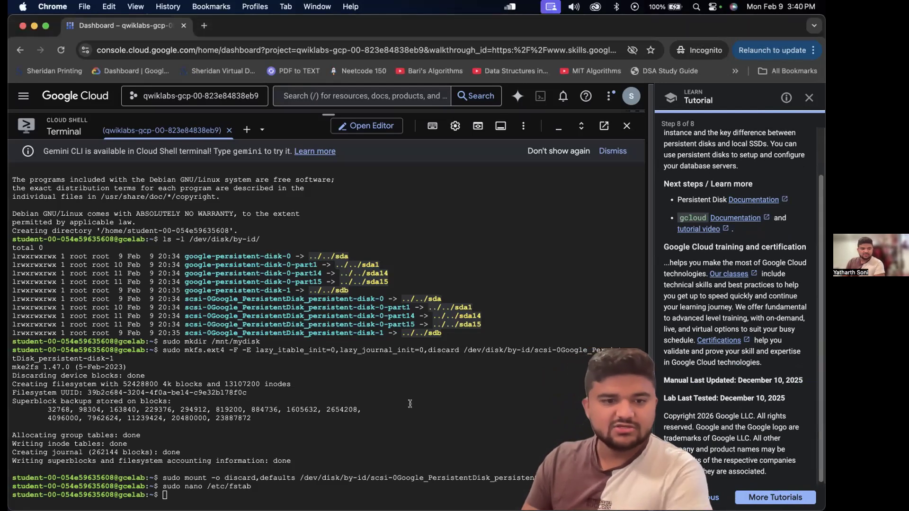
pyautogui.write('exity')
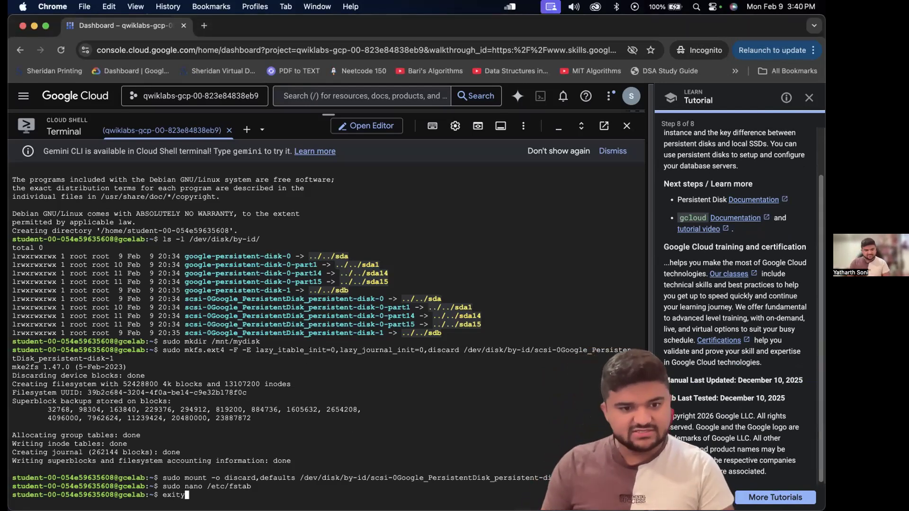
pyautogui.press('Return')
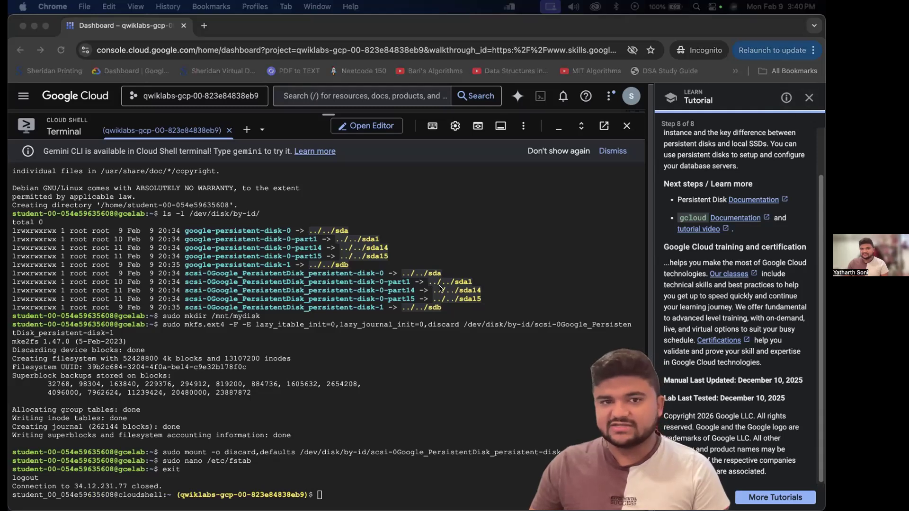
# End the Creating a Persistent Disk lab on its Google Skills page and submit a five-star satisfaction rating
pyautogui.moveTo(440, 288); pyautogui.dragTo(249, 188)
pyautogui.click(606, 43)
pyautogui.click(610, 32)
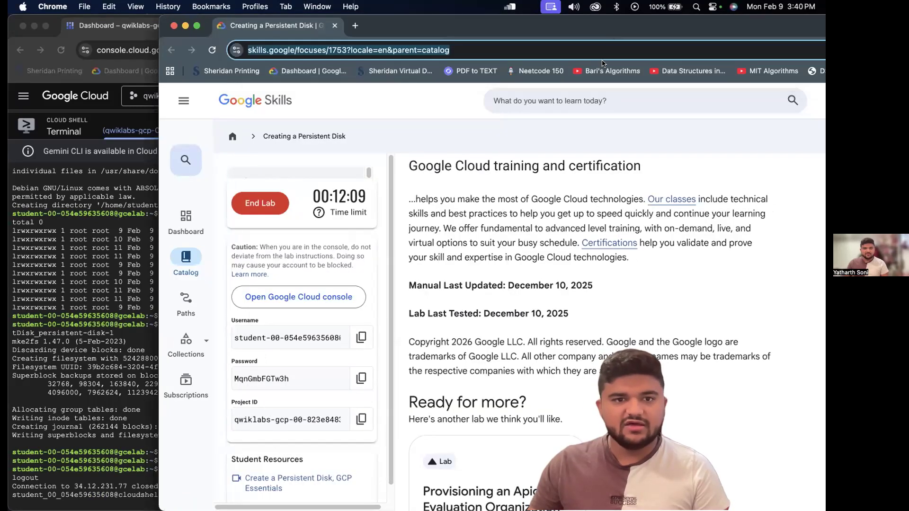
pyautogui.hotkey('ctrl', 'alt', 'Return')
pyautogui.click(110, 204)
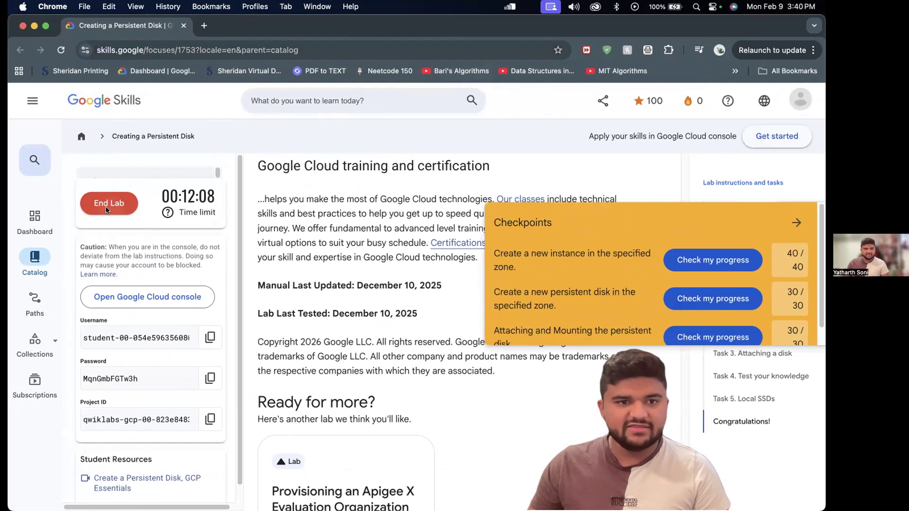
pyautogui.click(535, 336)
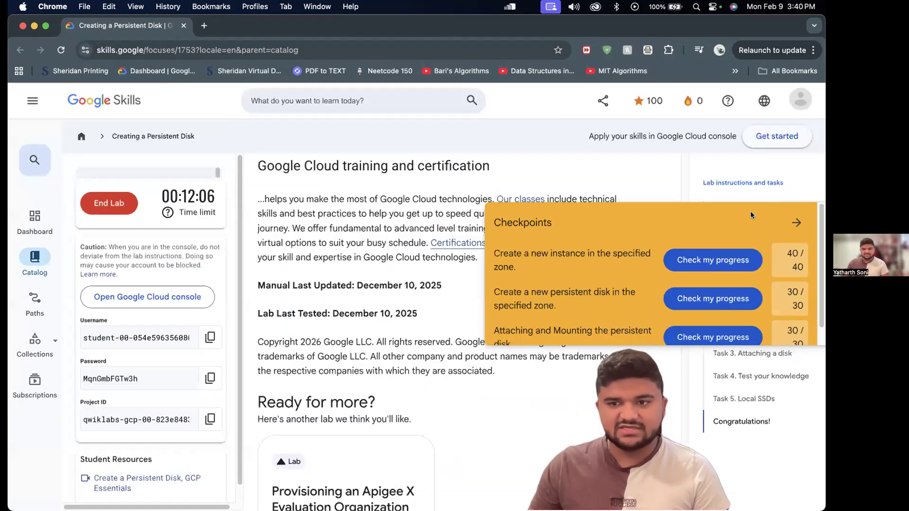
pyautogui.scroll(-1, 785, 308)
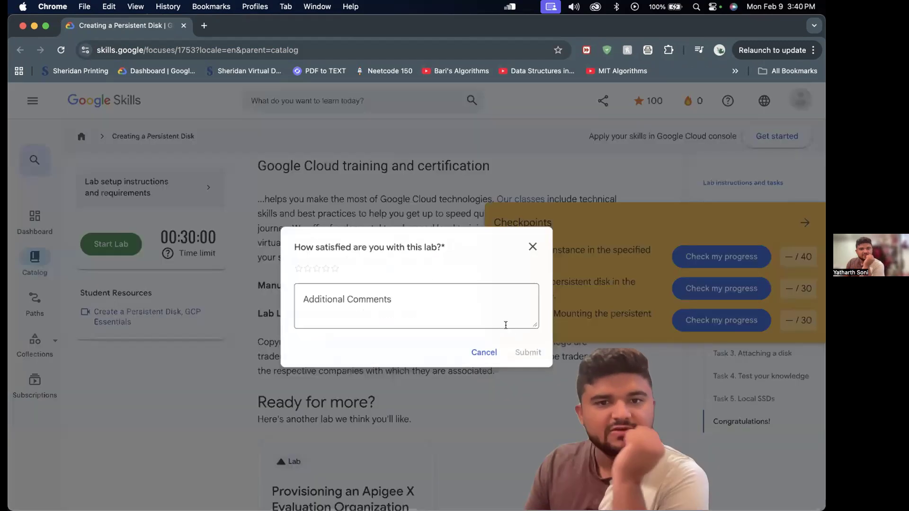
pyautogui.click(333, 269)
pyautogui.click(528, 353)
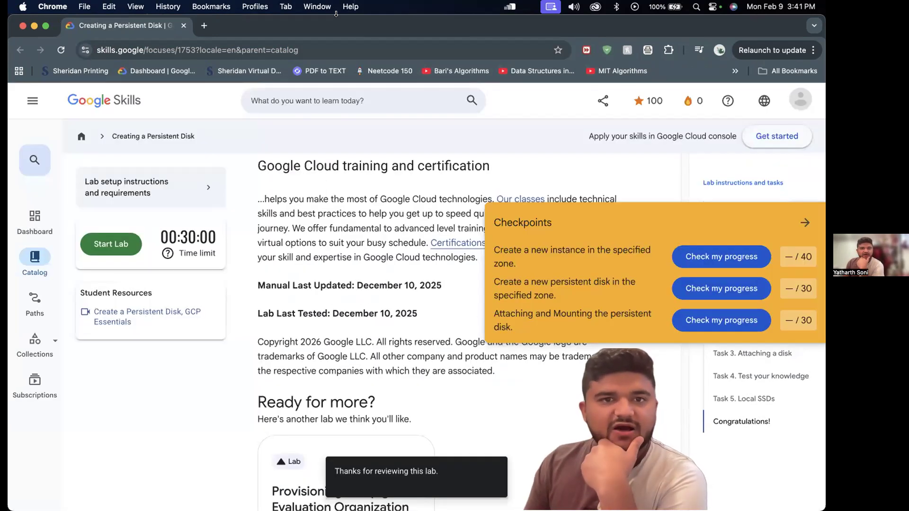
# Switch to the SLATE Activity 3 page and open the P2 - Cloud Filestore: Qwik Start lab to view it
pyautogui.moveTo(341, 24); pyautogui.dragTo(825, 122)
pyautogui.moveTo(237, 28); pyautogui.dragTo(237, 99)
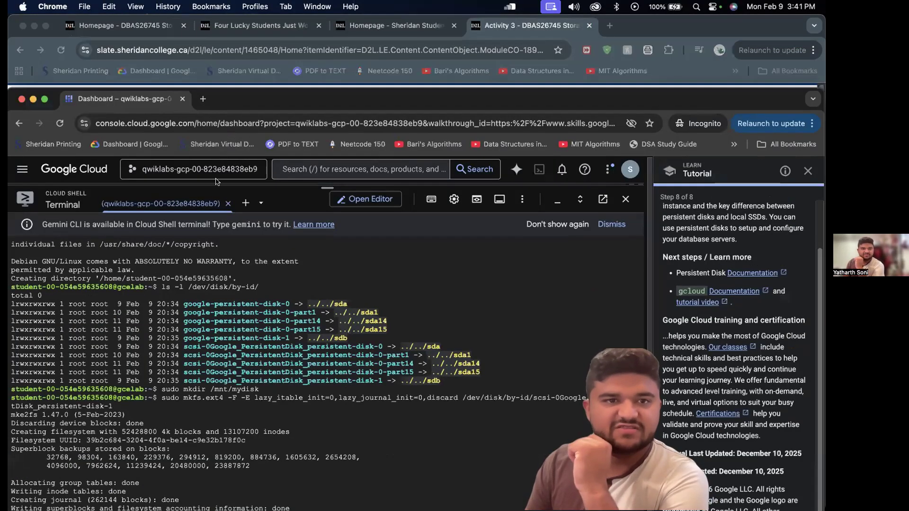
pyautogui.click(609, 77)
pyautogui.click(602, 111)
pyautogui.click(403, 247)
pyautogui.scroll(-1, 404, 338)
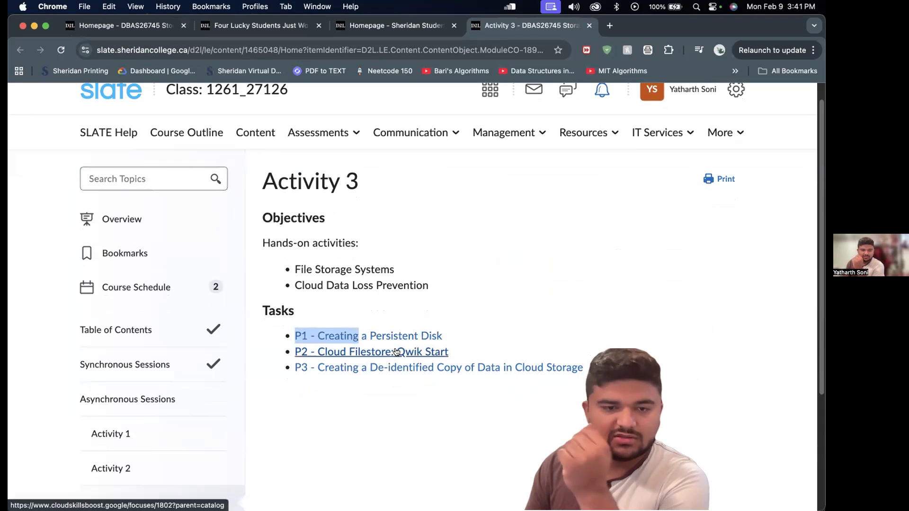
pyautogui.click(376, 352)
pyautogui.click(663, 25)
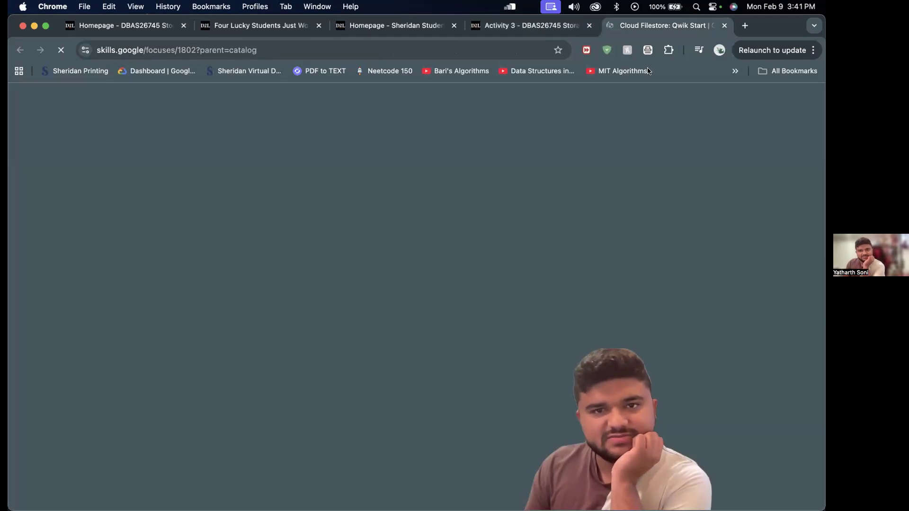
pyautogui.scroll(3, 452, 238)
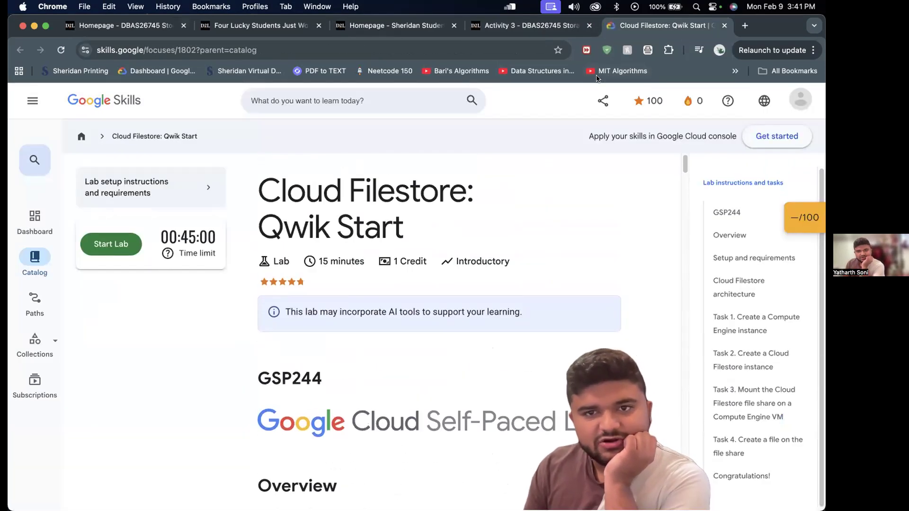
# Close the Cloud Filestore: Qwik Start tab and switch back to the Google Cloud console window
pyautogui.press('super+w')
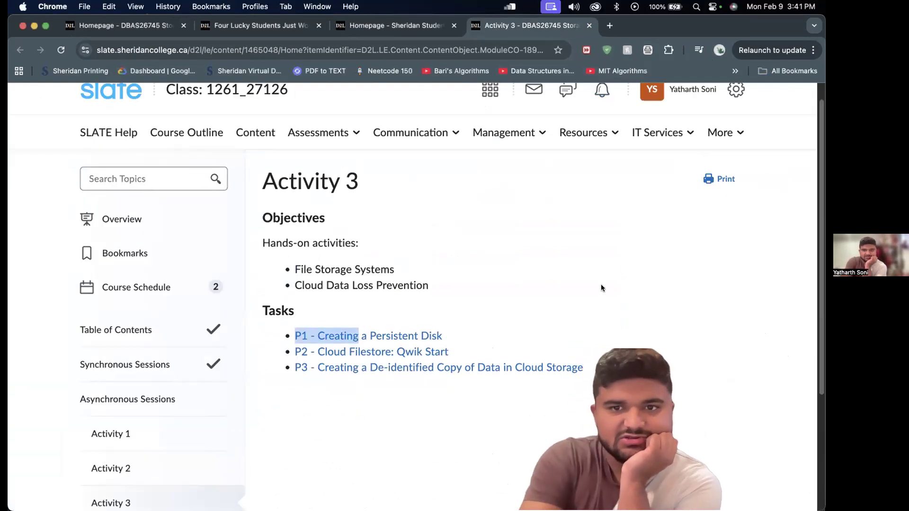
pyautogui.hotkey('ctrl', 'Up')
pyautogui.click(646, 199)
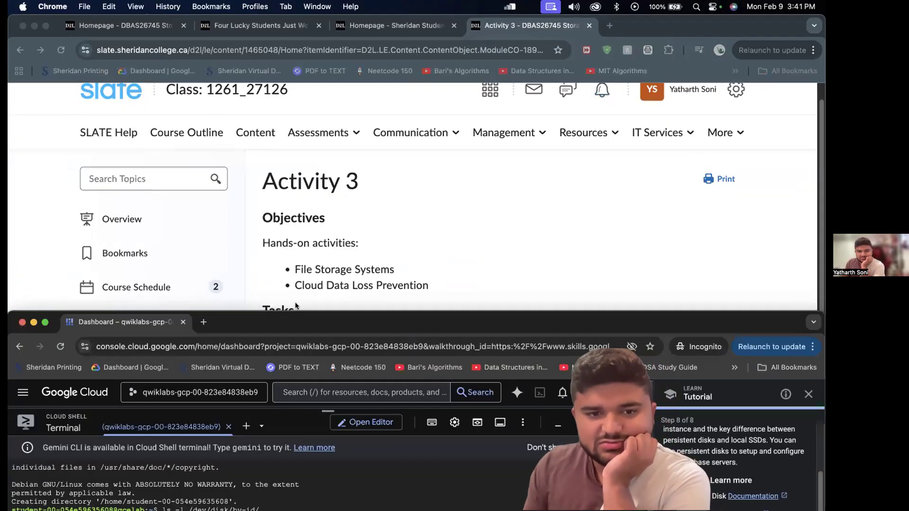
# Maximize the Google Cloud console window of the finished lab and close its Cloud Shell terminal
pyautogui.doubleClick(294, 319)
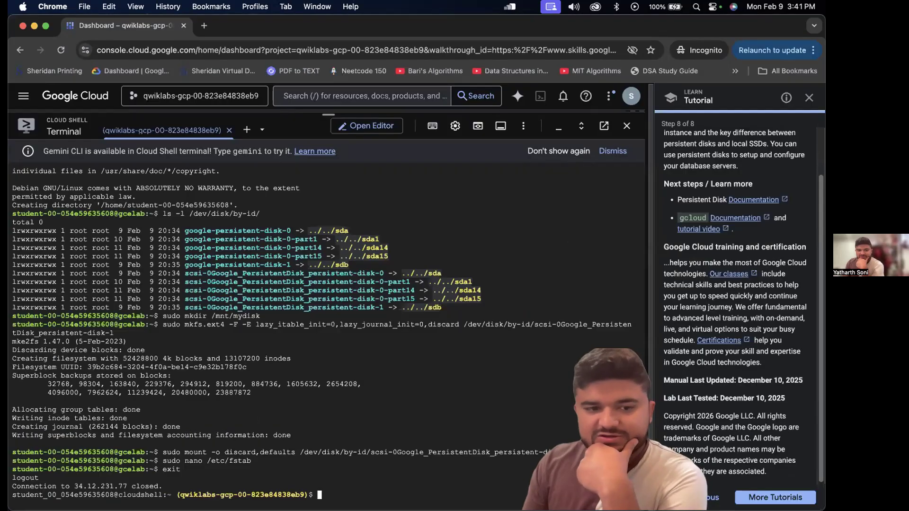
pyautogui.click(626, 125)
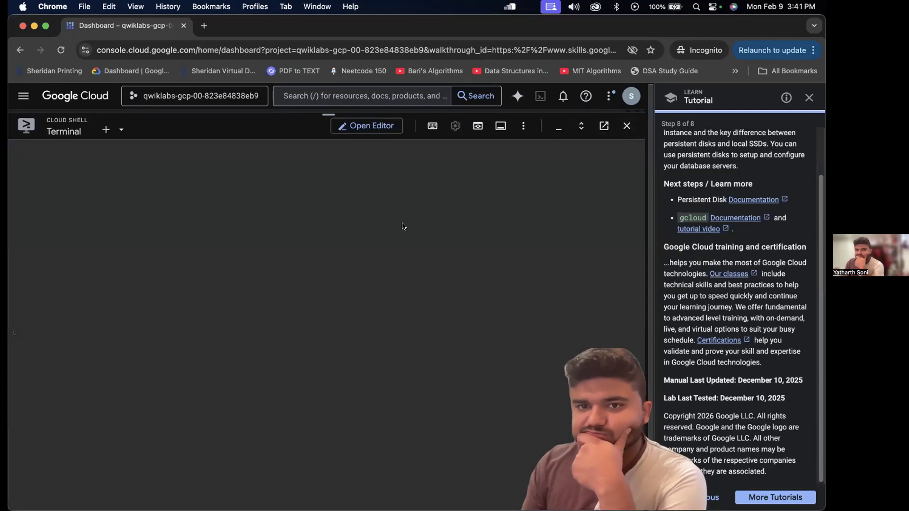
pyautogui.scroll(10, 376, 308)
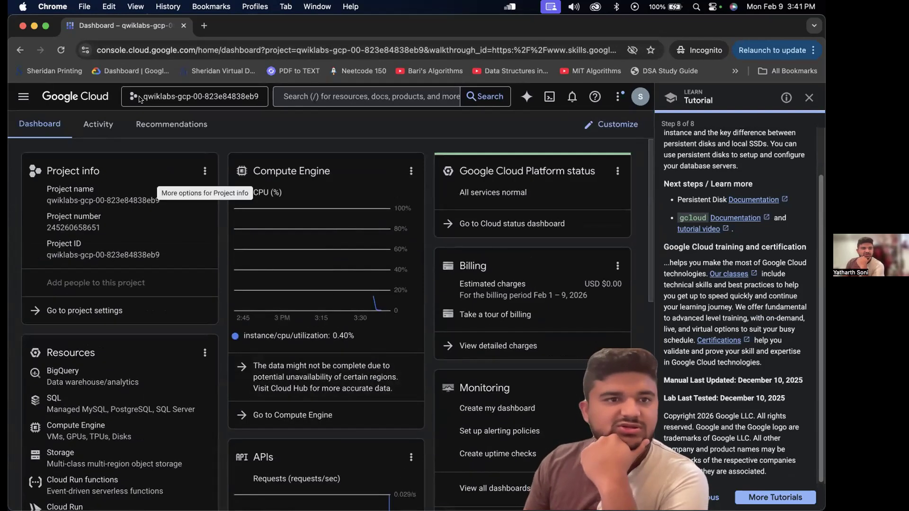
# Switch to the new lab's console window, accept the new student account's terms, and continue to the project dashboard
pyautogui.press('super+grave')
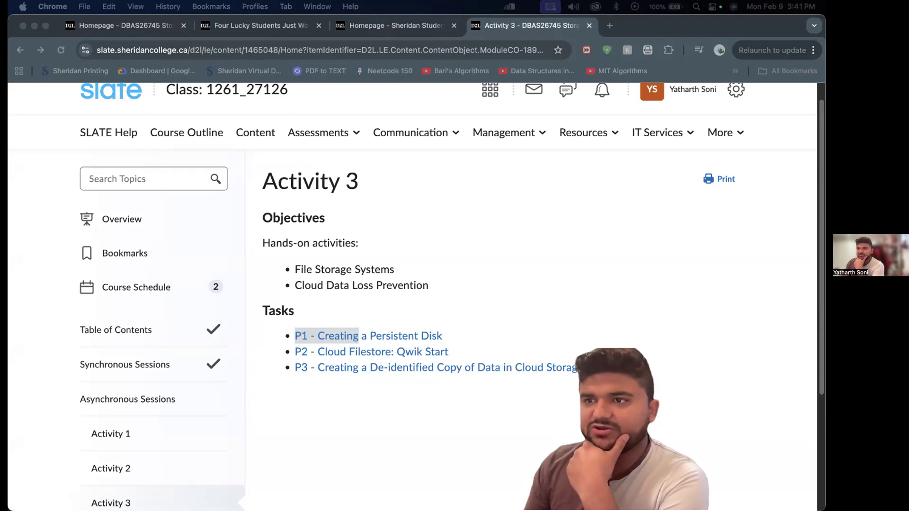
pyautogui.press('super+grave')
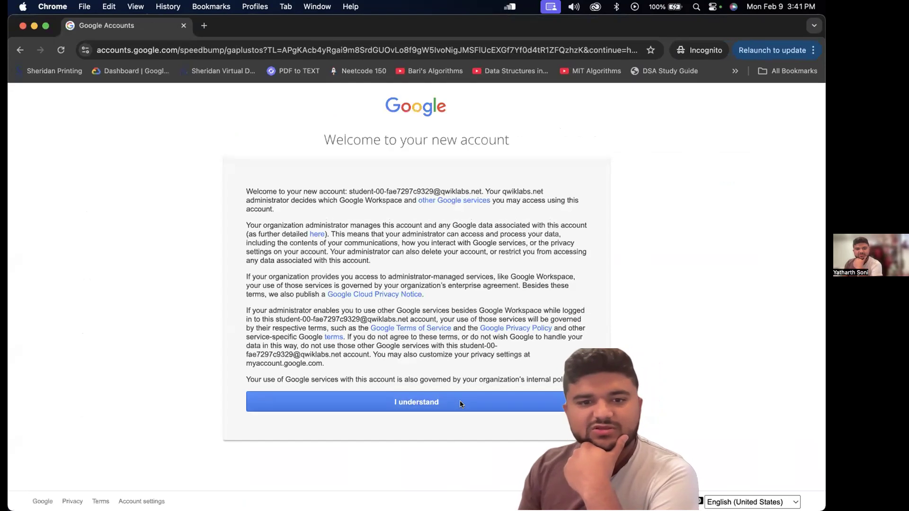
pyautogui.click(460, 402)
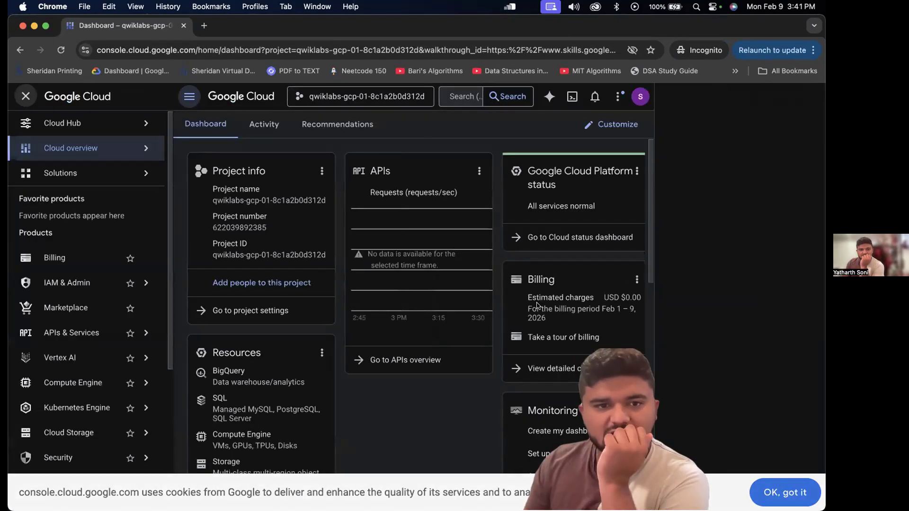
pyautogui.click(274, 383)
pyautogui.click(556, 448)
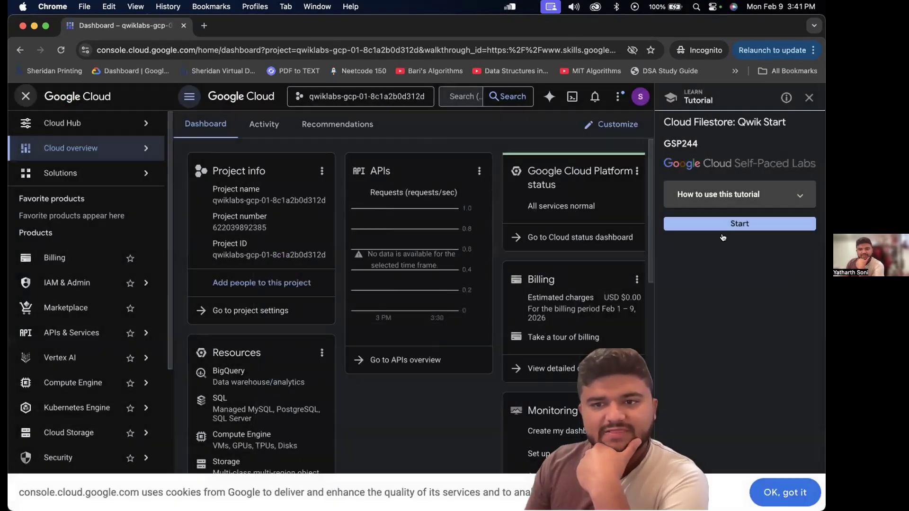
# Start the Cloud Filestore: Qwik Start tutorial and dismiss the Dark Mode notice
pyautogui.click(733, 224)
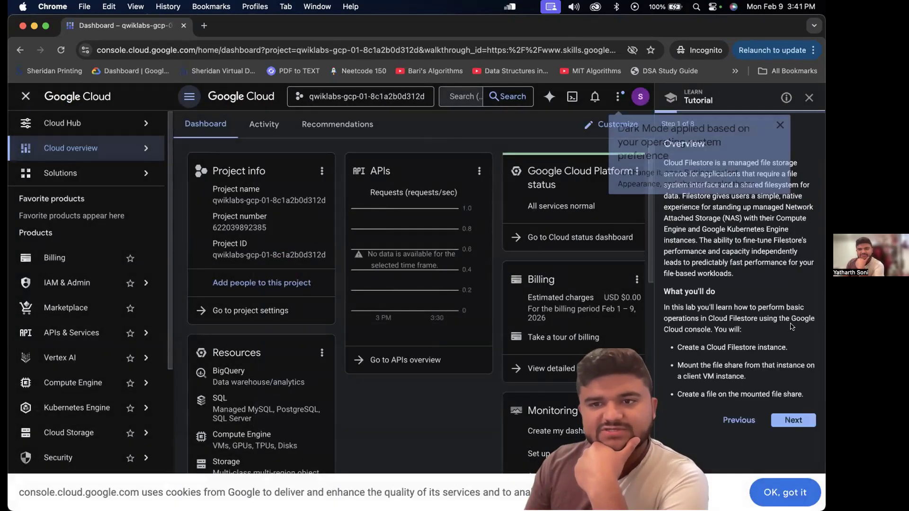
pyautogui.click(781, 125)
pyautogui.scroll(-3, 569, 268)
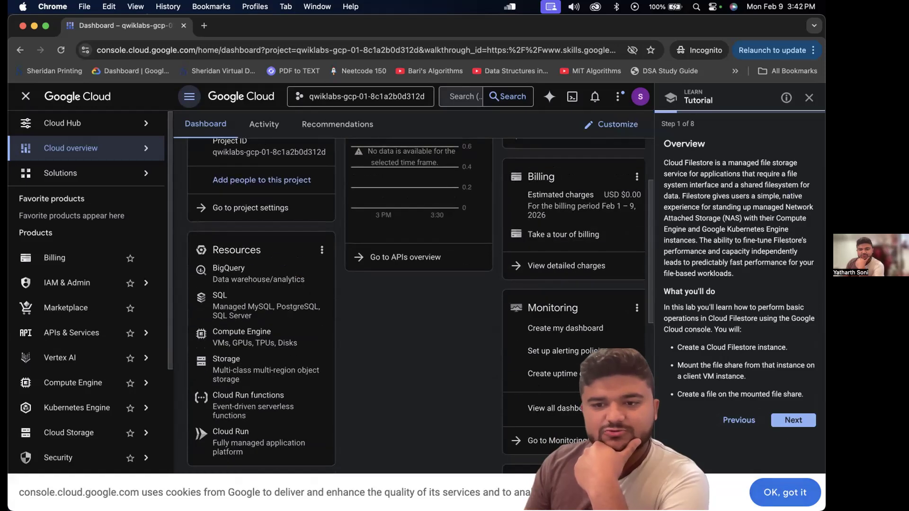
pyautogui.scroll(3, 600, 323)
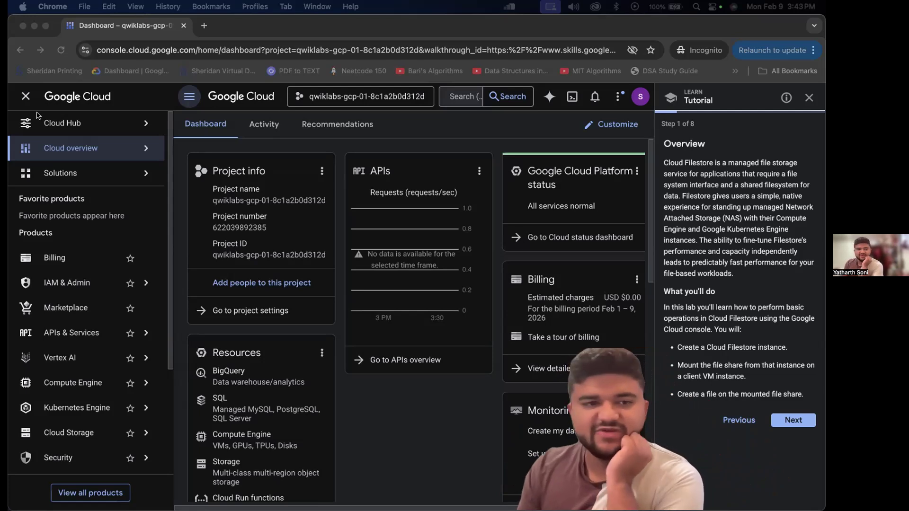
# Start creating a VM instance from Compute Engine's VM instances page and dismiss the introductory tour
pyautogui.scroll(-3, 78, 213)
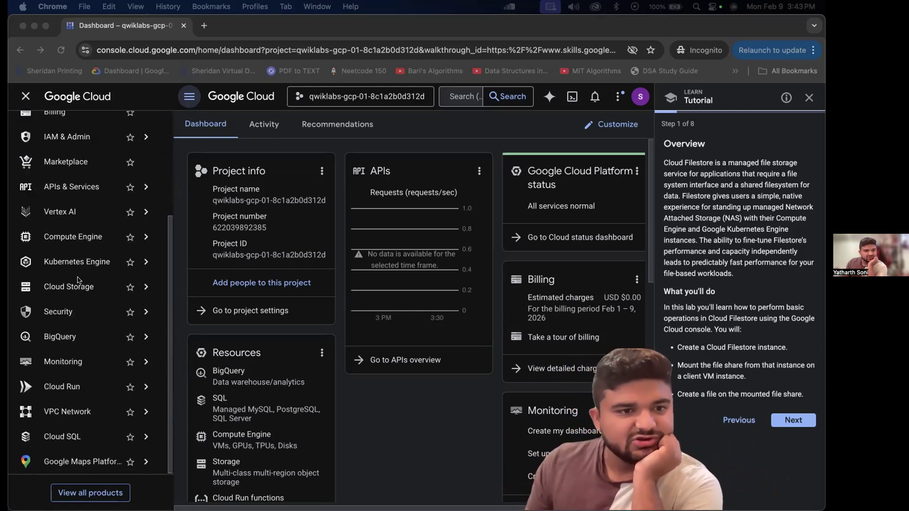
pyautogui.click(91, 236)
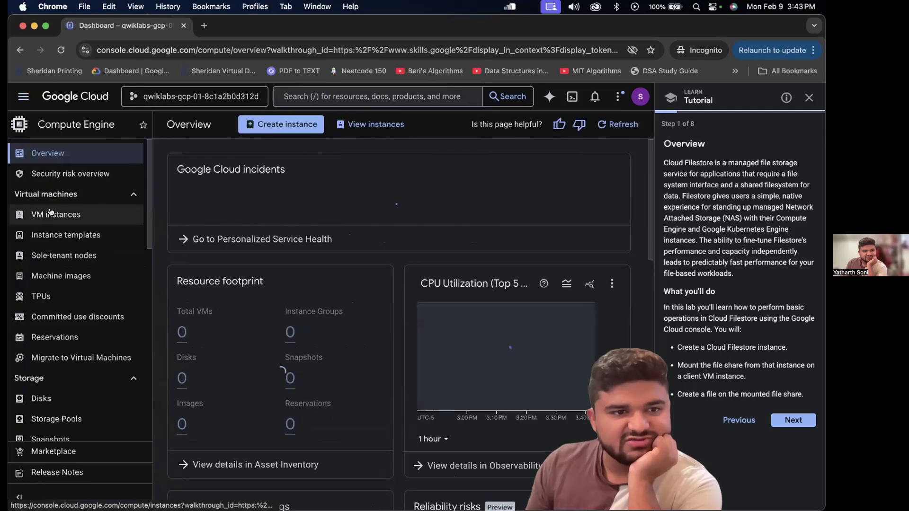
pyautogui.click(62, 214)
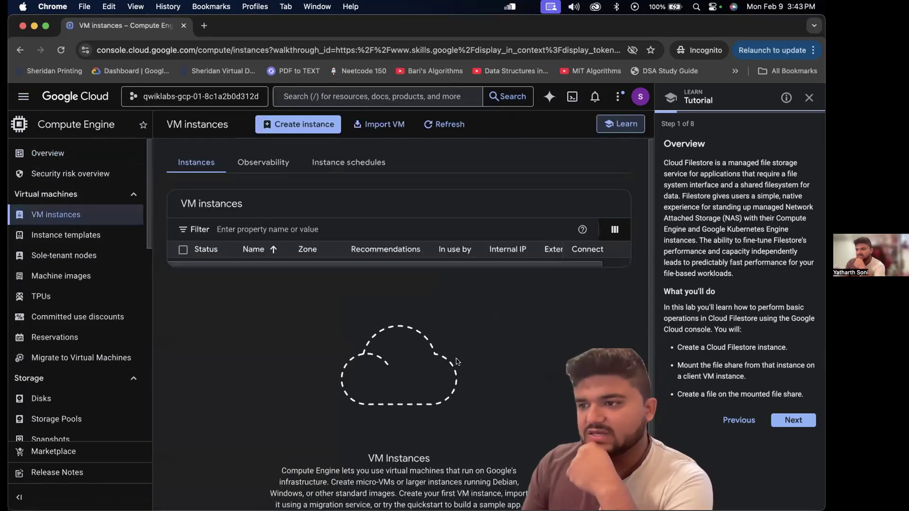
pyautogui.click(277, 131)
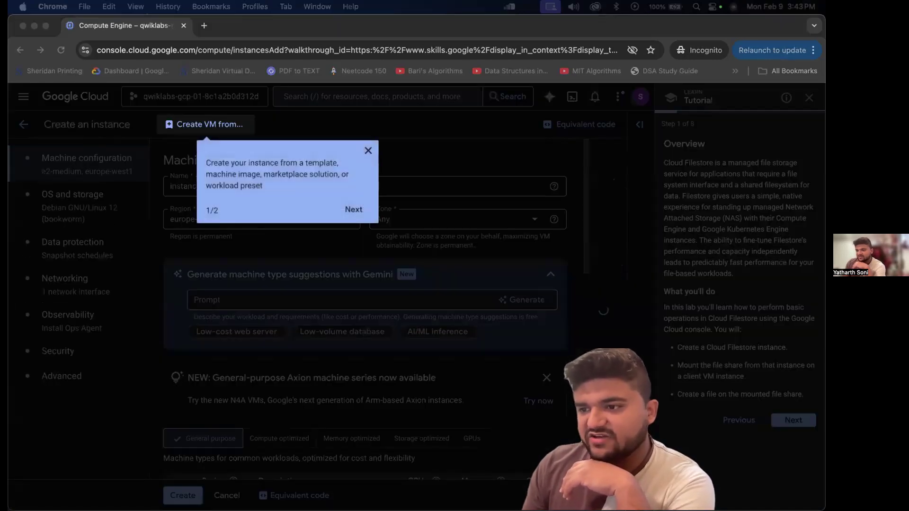
pyautogui.click(353, 209)
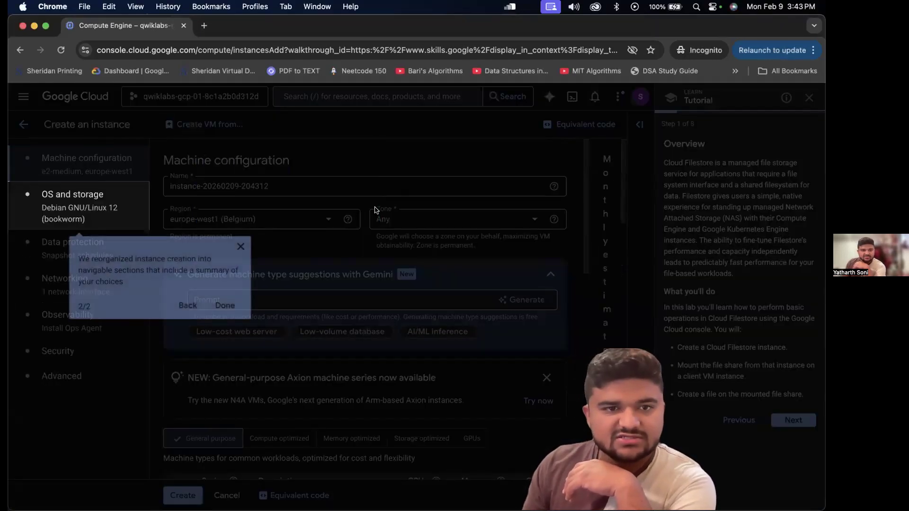
pyautogui.click(240, 246)
# Examine the new instance's machine configuration options, including machine families, series, machine type and provisioning model
pyautogui.scroll(-1, 540, 296)
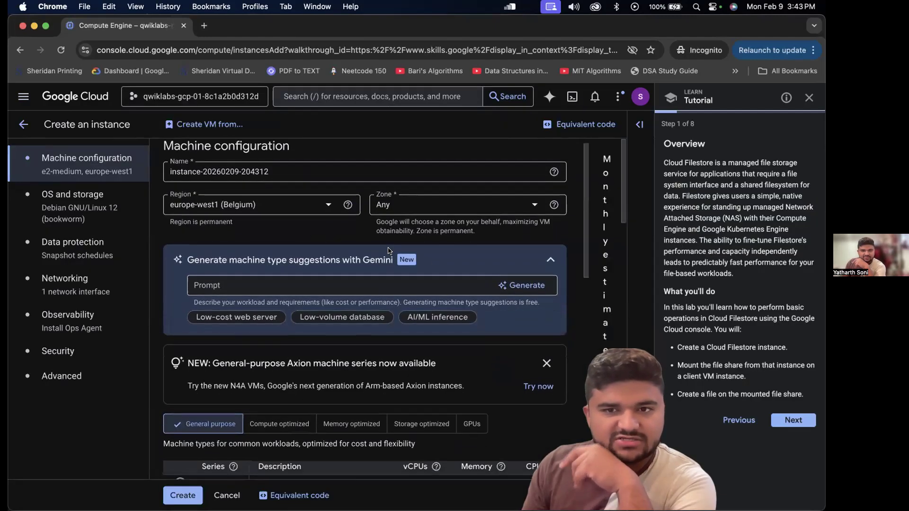
pyautogui.scroll(-5, 540, 296)
pyautogui.scroll(6, 274, 298)
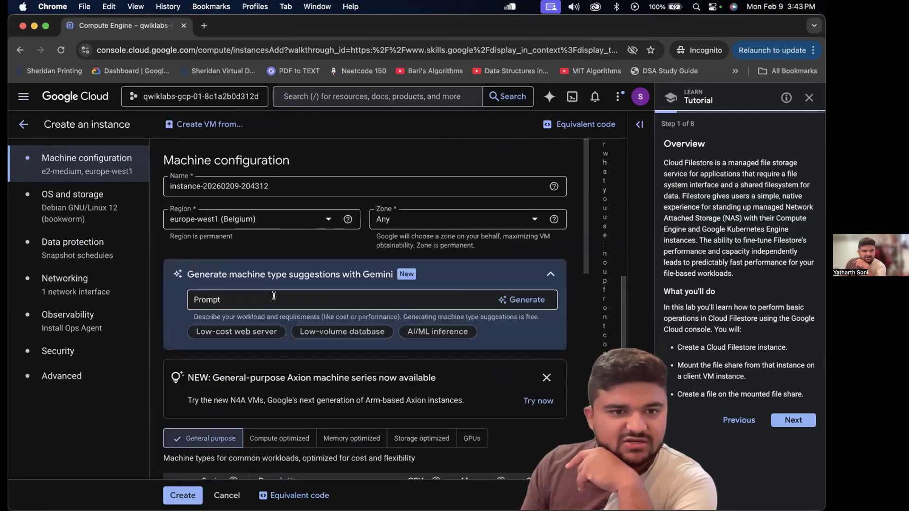
pyautogui.scroll(-3, 412, 298)
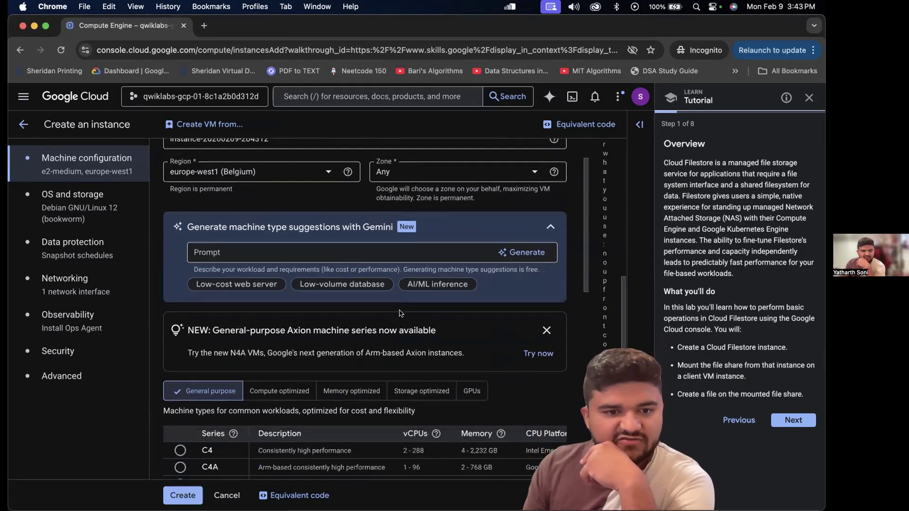
pyautogui.tripleClick(193, 388)
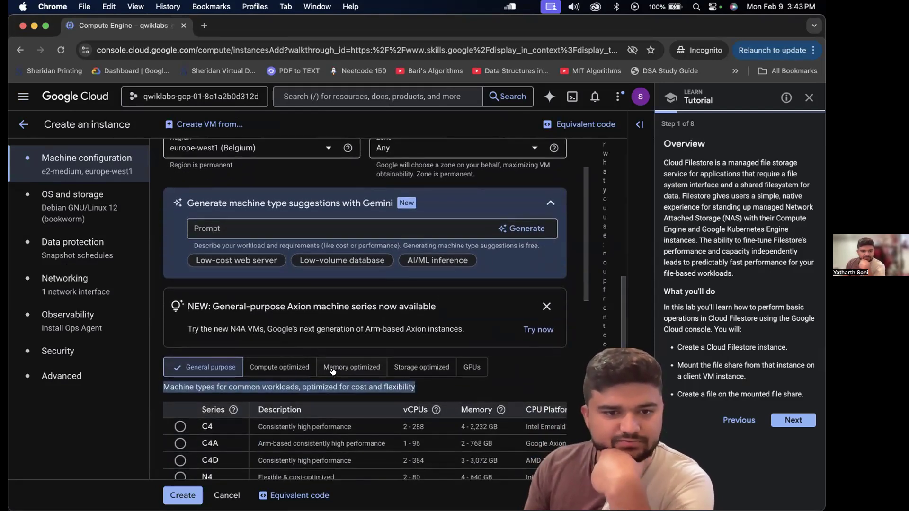
pyautogui.scroll(-9, 314, 373)
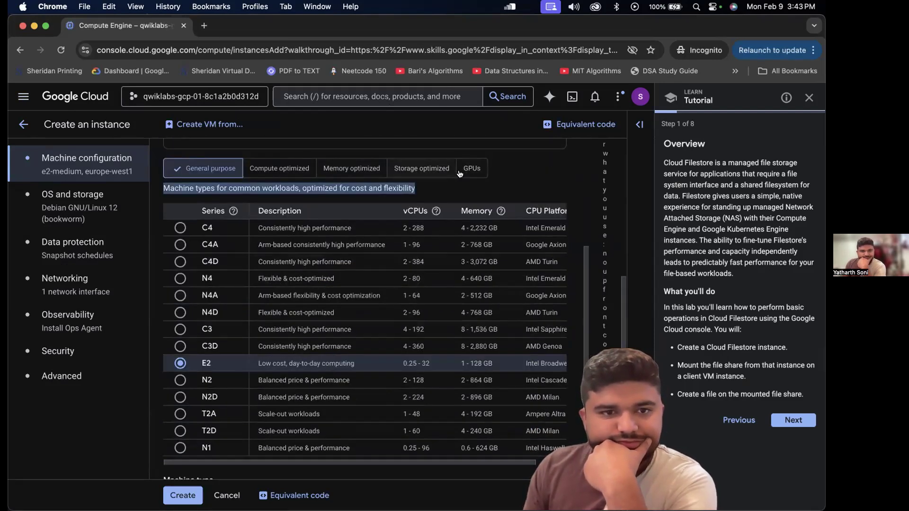
pyautogui.scroll(-10, 415, 352)
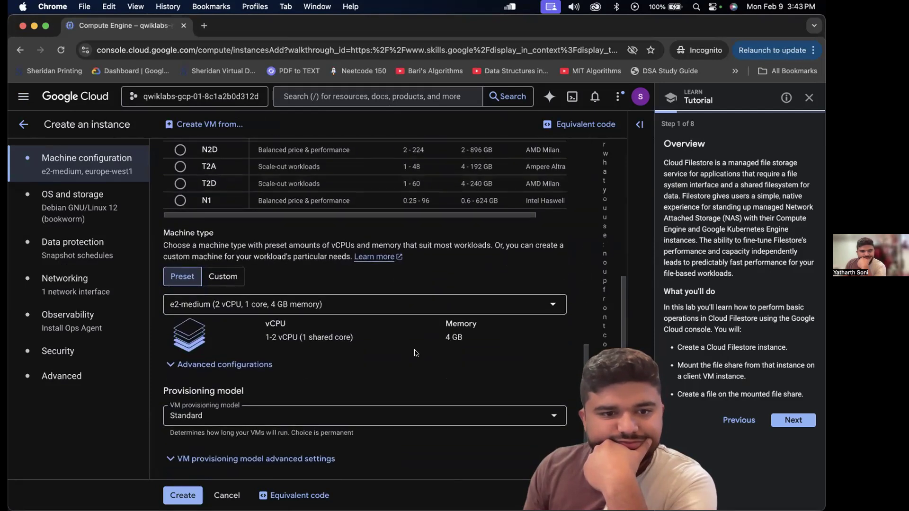
pyautogui.scroll(20, 415, 353)
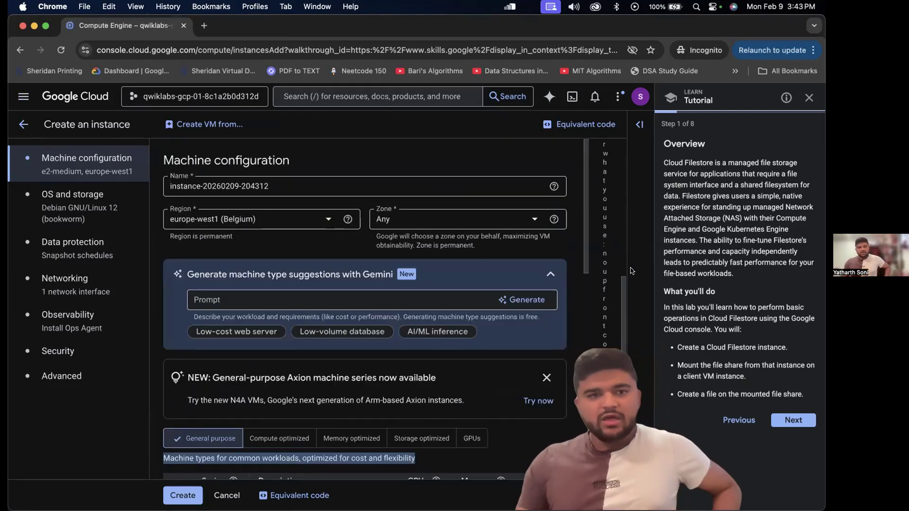
# Name the new VM instance nfs-client
pyautogui.click(402, 180)
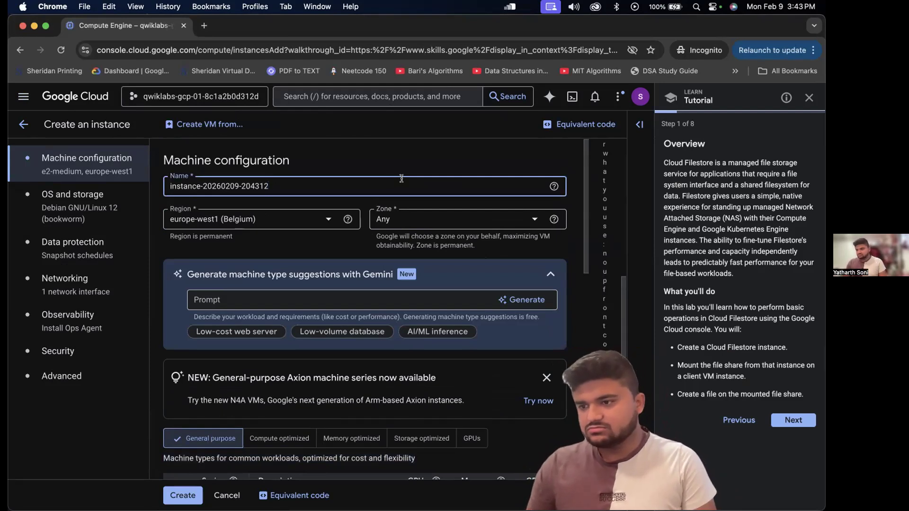
pyautogui.hotkey('alt', 'shift', 'Left')
pyautogui.hotkey('alt', 'shift', 'Left')
pyautogui.hotkey('alt', 'shift', 'Left')
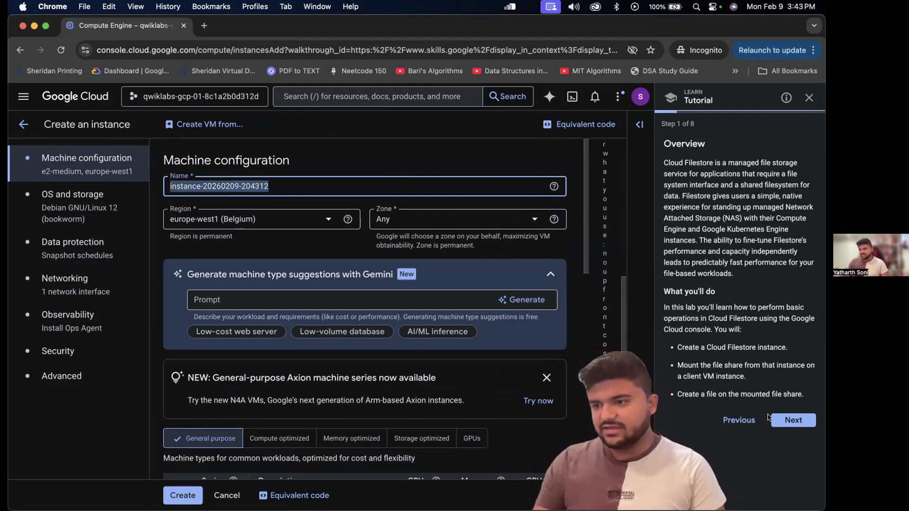
pyautogui.write('nfs-clo')
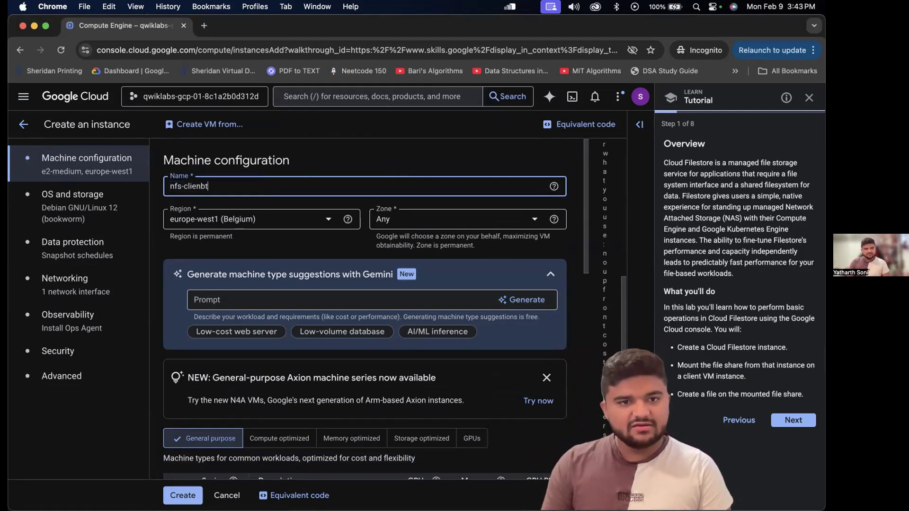
pyautogui.write('e')
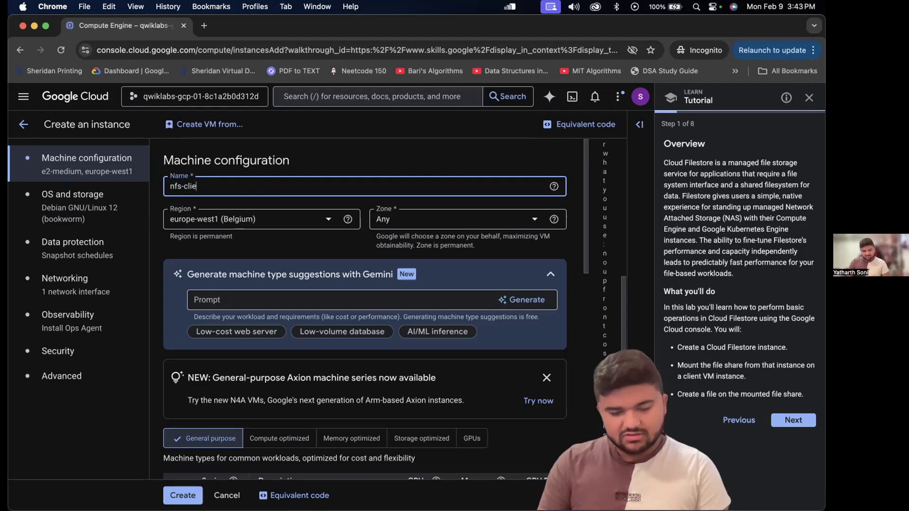
pyautogui.write('nt')
pyautogui.press('Tab')
pyautogui.press('Tab')
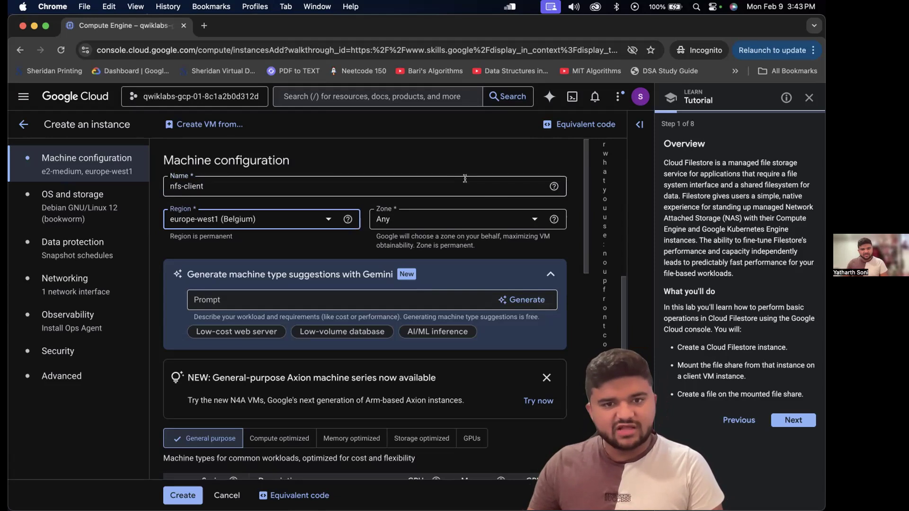
# Set the instance's zone to europe-west1-d and collapse the Gemini machine type suggestions
pyautogui.click(464, 219)
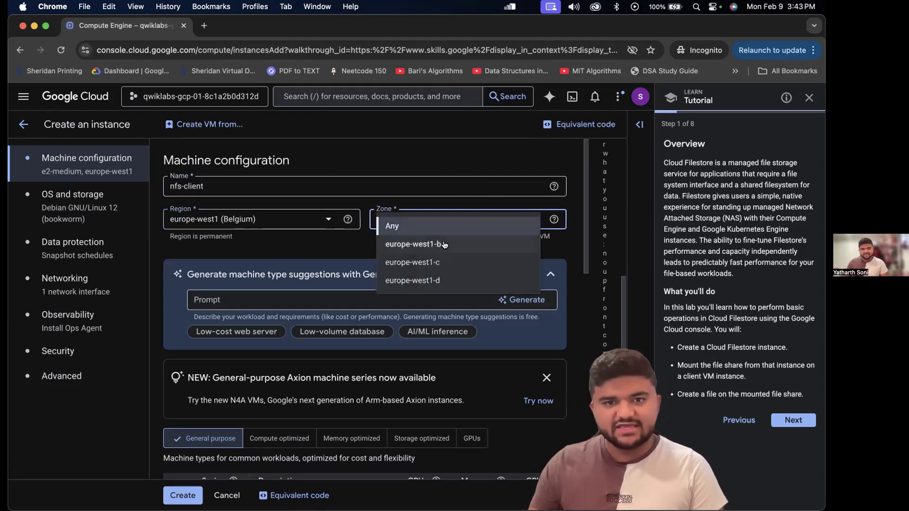
pyautogui.click(447, 279)
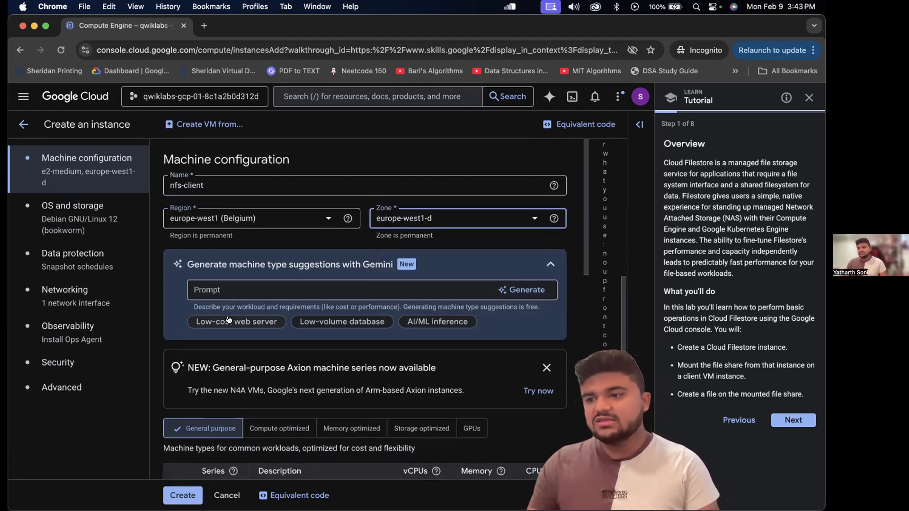
pyautogui.scroll(-1, 284, 303)
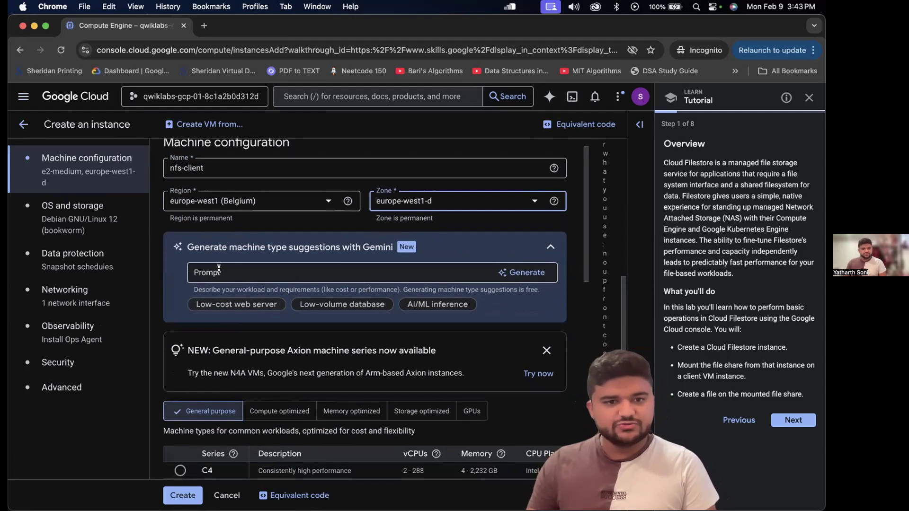
pyautogui.click(550, 246)
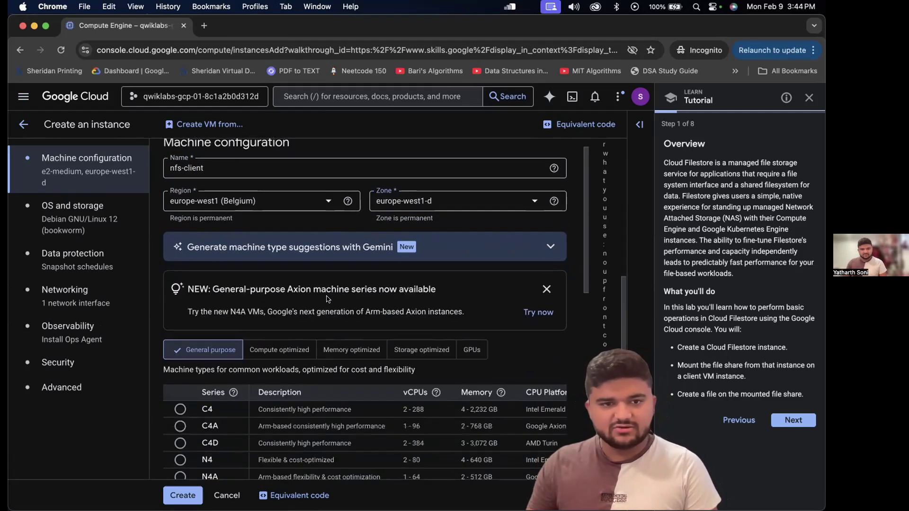
# Check the machine series and provisioning model options, and expand the machine type's advanced configurations
pyautogui.scroll(-1, 303, 284)
pyautogui.scroll(-6, 242, 258)
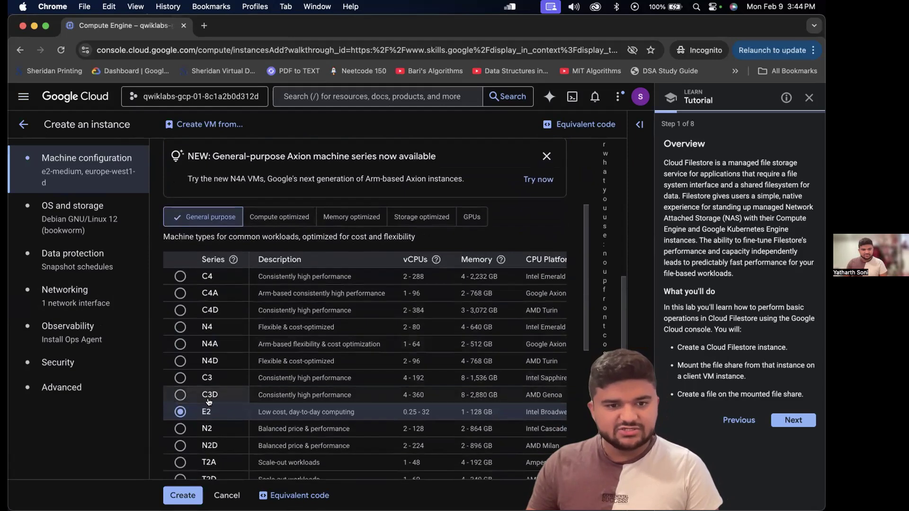
pyautogui.scroll(-4, 229, 403)
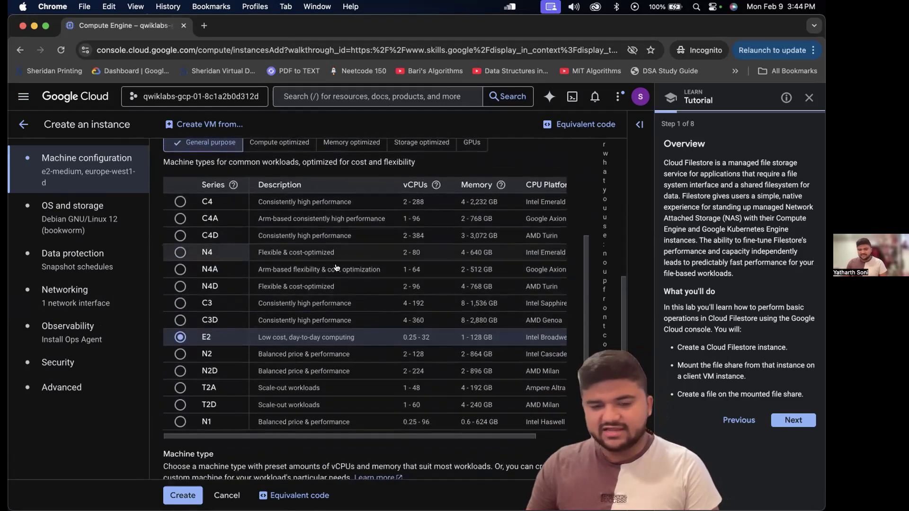
pyautogui.scroll(-10, 388, 350)
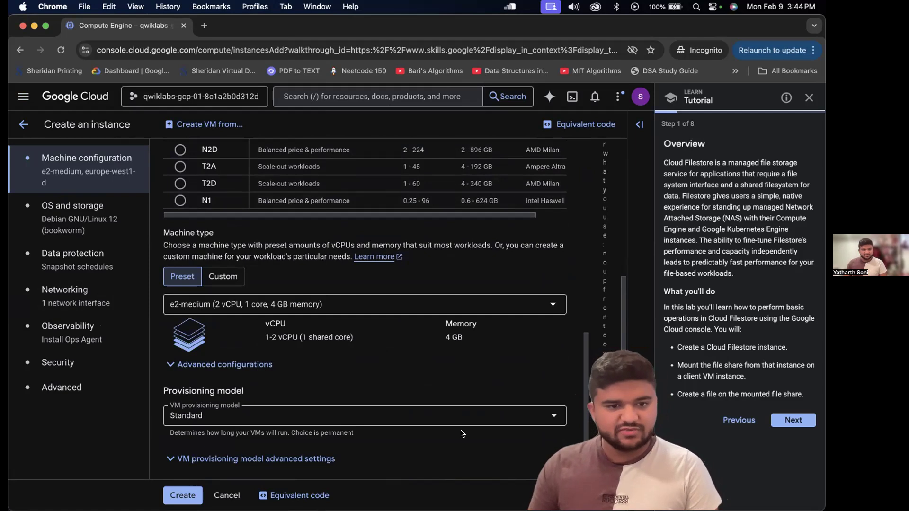
pyautogui.click(361, 415)
pyautogui.click(361, 419)
pyautogui.click(225, 365)
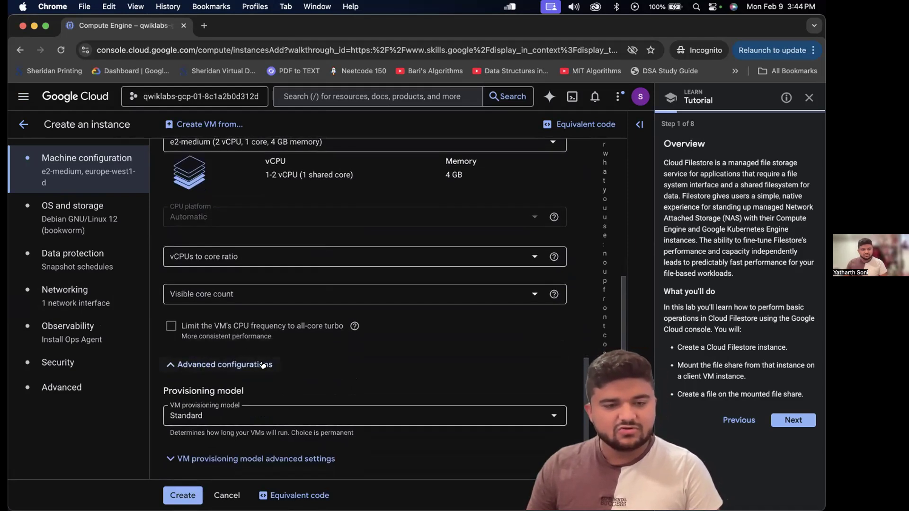
# Expand the VM provisioning model's advanced settings and check them along with the machine type options
pyautogui.click(303, 460)
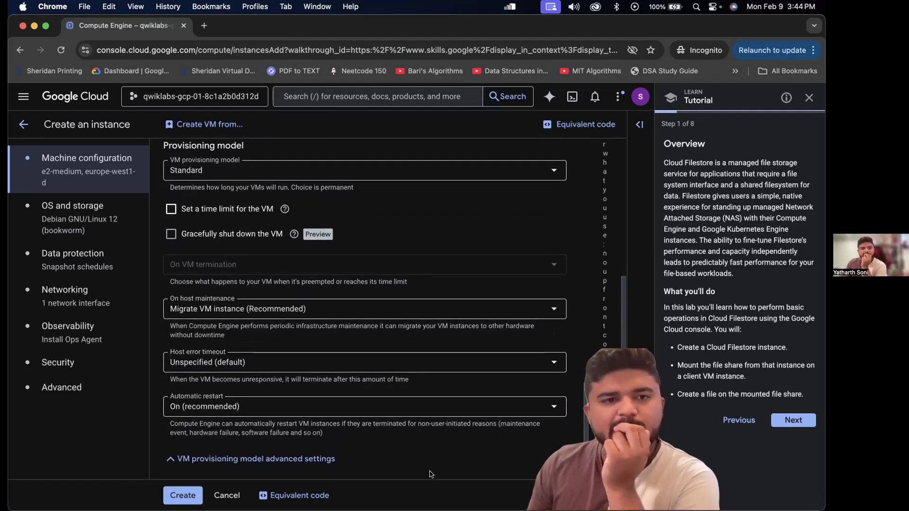
pyautogui.scroll(10, 589, 349)
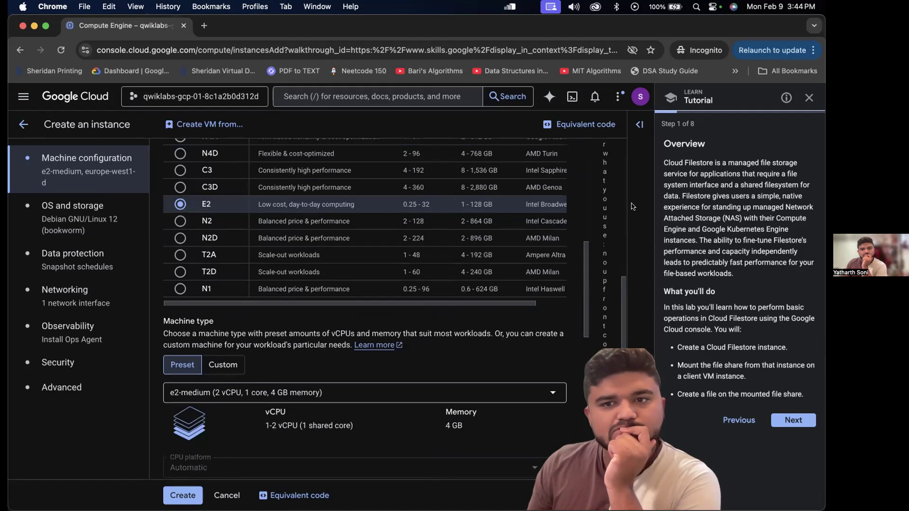
pyautogui.click(809, 97)
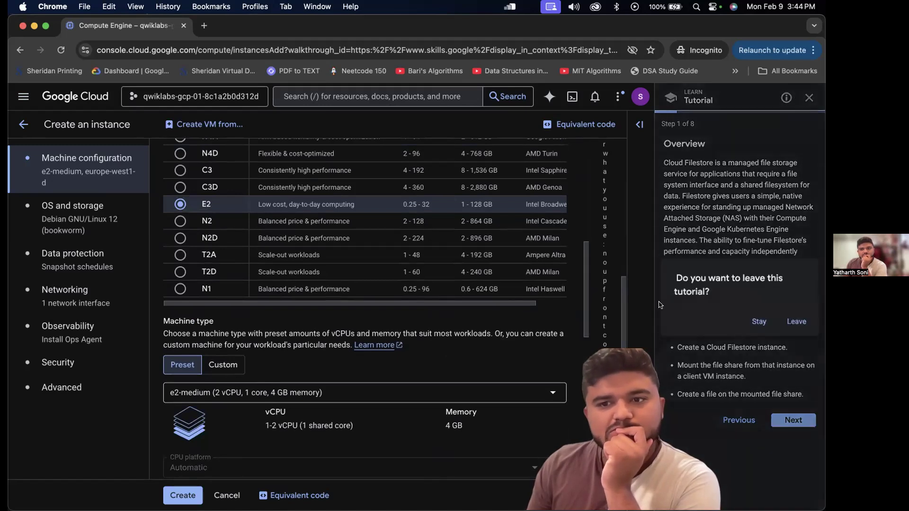
pyautogui.click(757, 321)
pyautogui.click(642, 124)
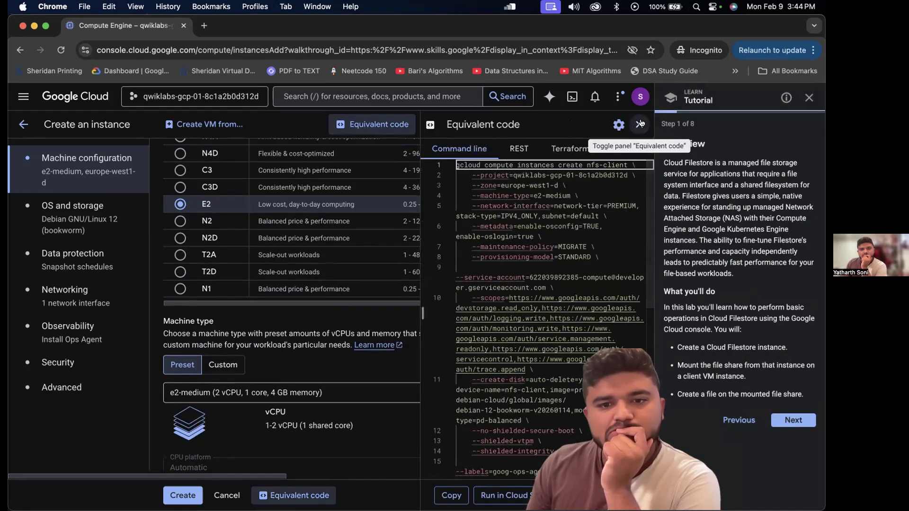
pyautogui.click(640, 123)
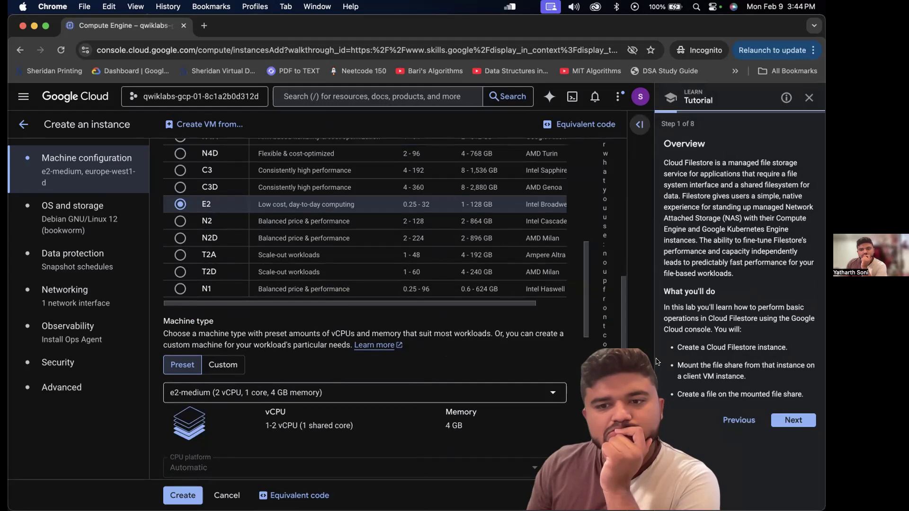
# Review the instance's machine configuration, and check the boot disk image in its operating system and storage settings
pyautogui.scroll(-5, 507, 328)
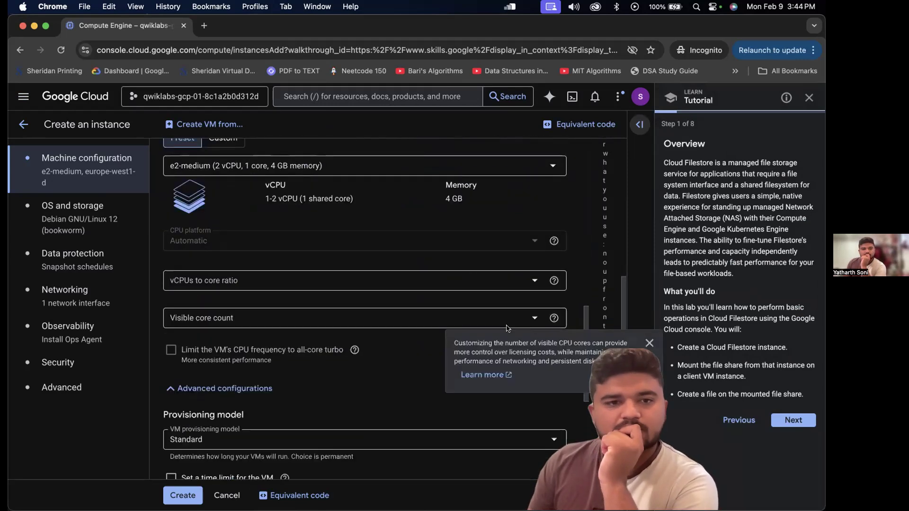
pyautogui.scroll(5, 180, 294)
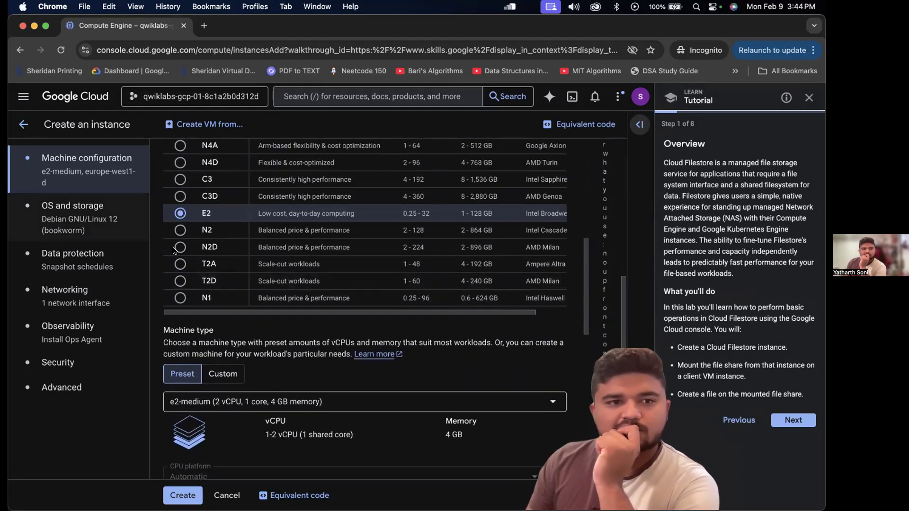
pyautogui.scroll(-10, 173, 250)
pyautogui.scroll(8, 142, 237)
pyautogui.click(86, 218)
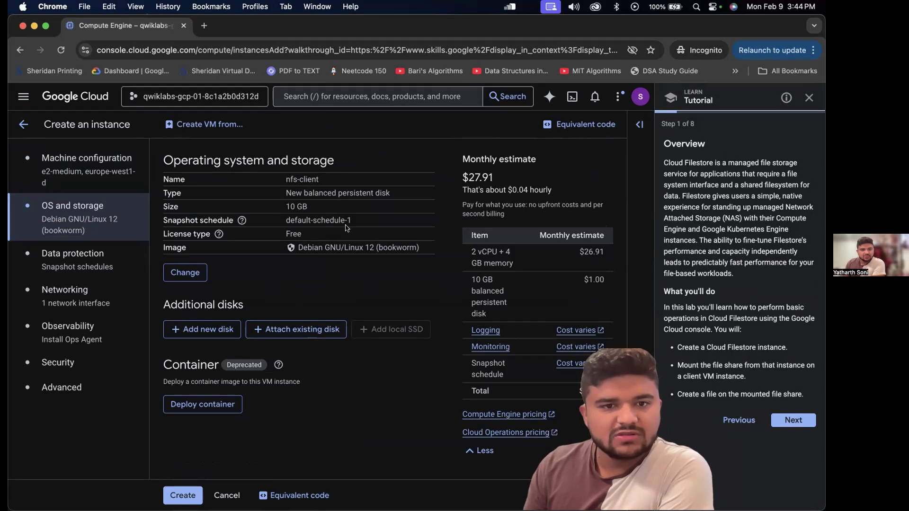
pyautogui.doubleClick(311, 247)
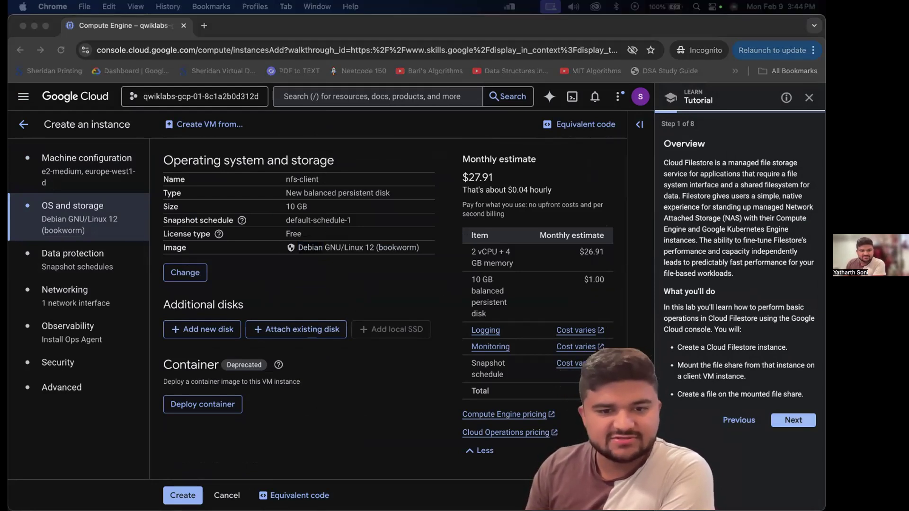
# Allow HTTP traffic in the instance's networking firewall settings, leaving the hostname at its default
pyautogui.click(83, 316)
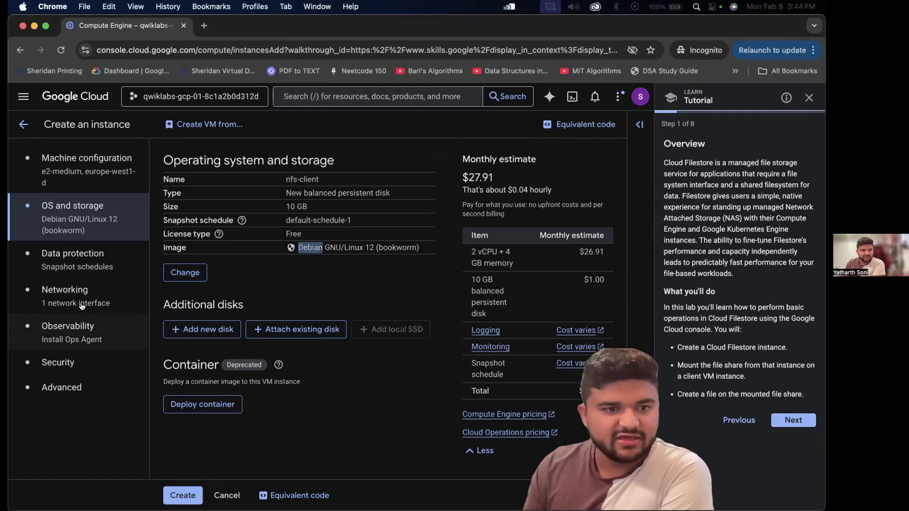
pyautogui.click(82, 305)
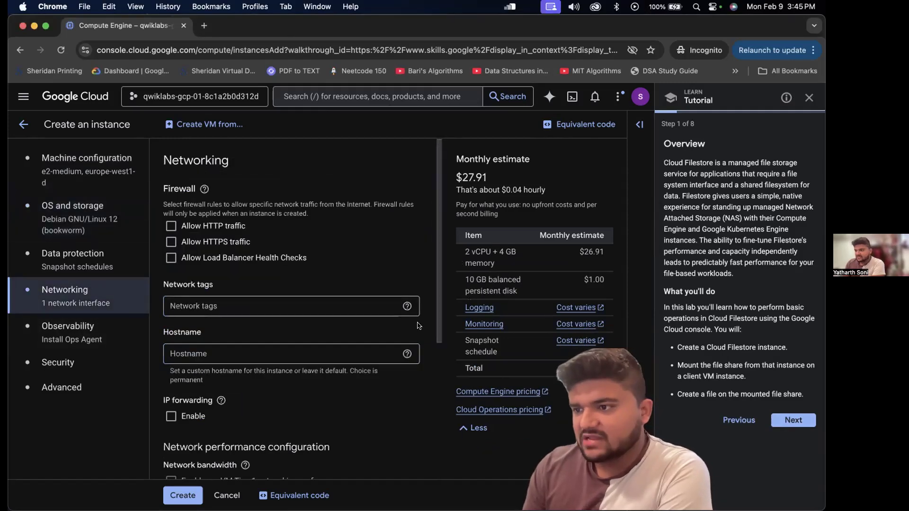
pyautogui.click(242, 307)
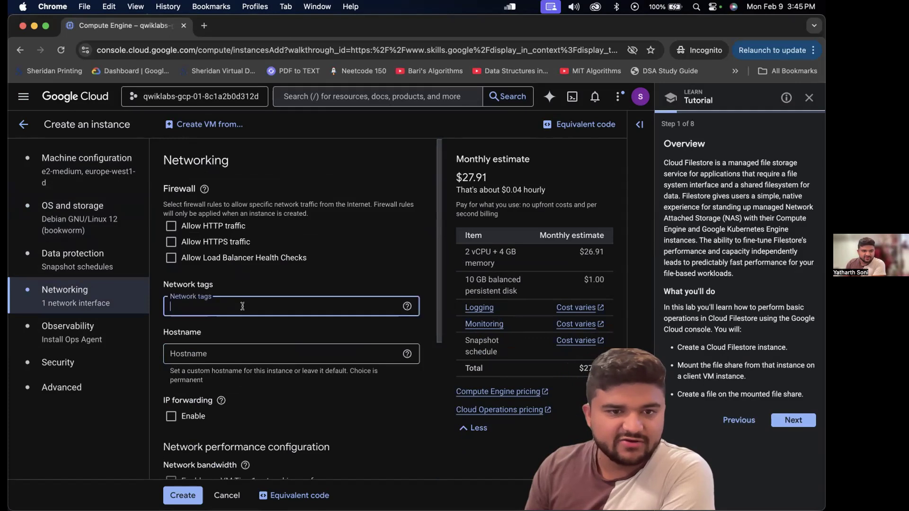
pyautogui.click(241, 352)
pyautogui.write('nfs-client.europe-west1-d.c.qwiklabs-gcp-01-8c1a2b0d312d.internal')
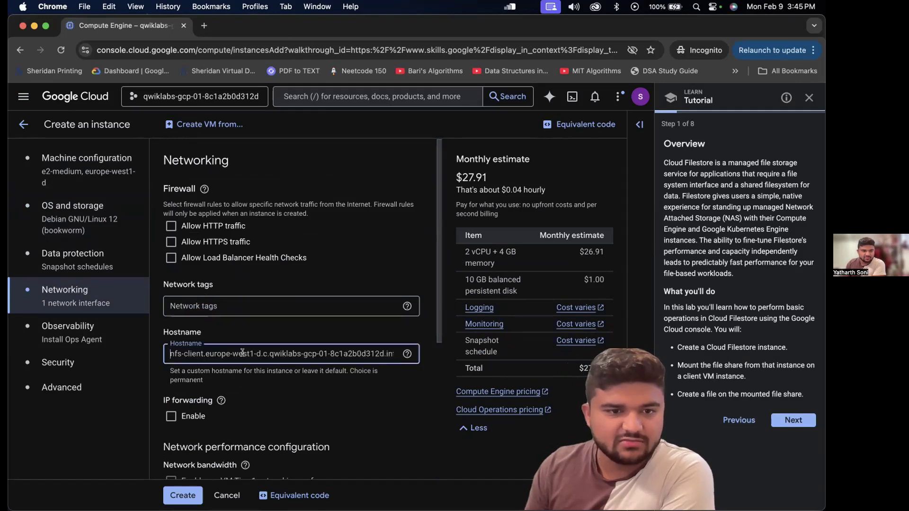
pyautogui.click(365, 422)
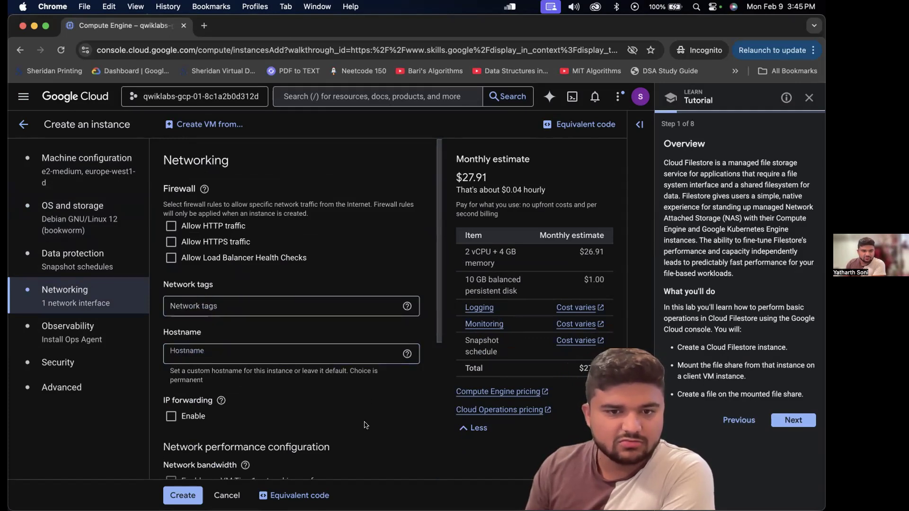
pyautogui.click(196, 227)
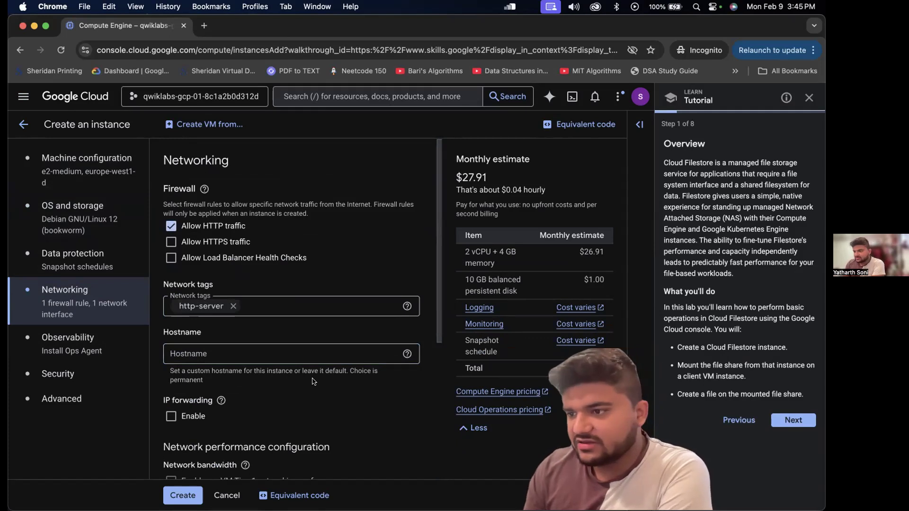
# Check the remaining network interface settings and create the nfs-client VM instance
pyautogui.scroll(-5, 371, 411)
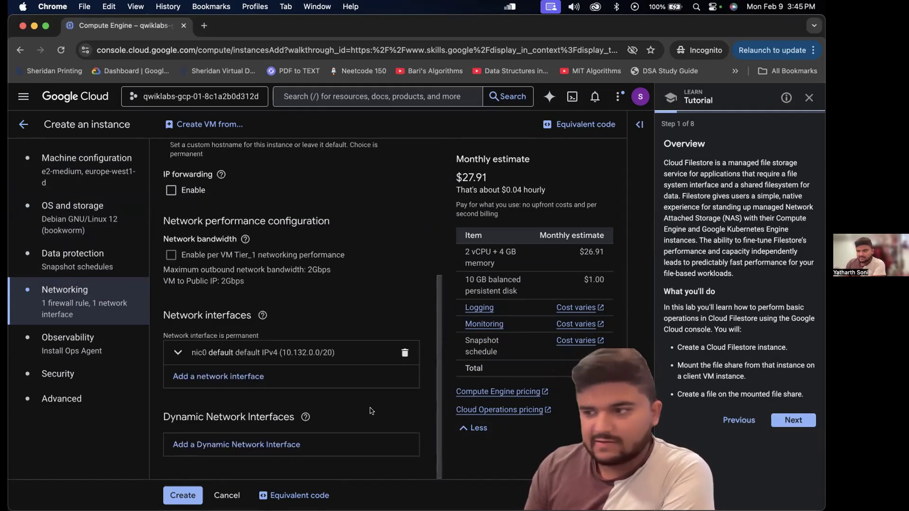
pyautogui.click(183, 495)
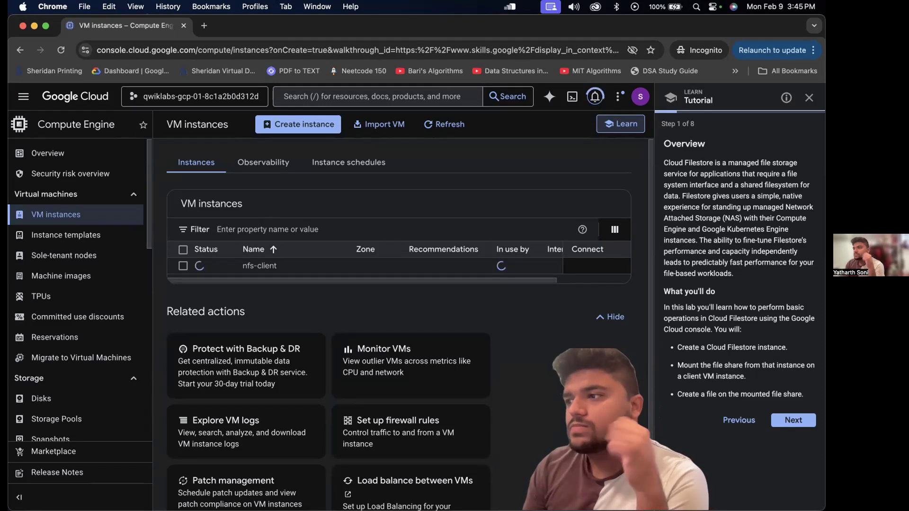
pyautogui.scroll(-1, 641, 394)
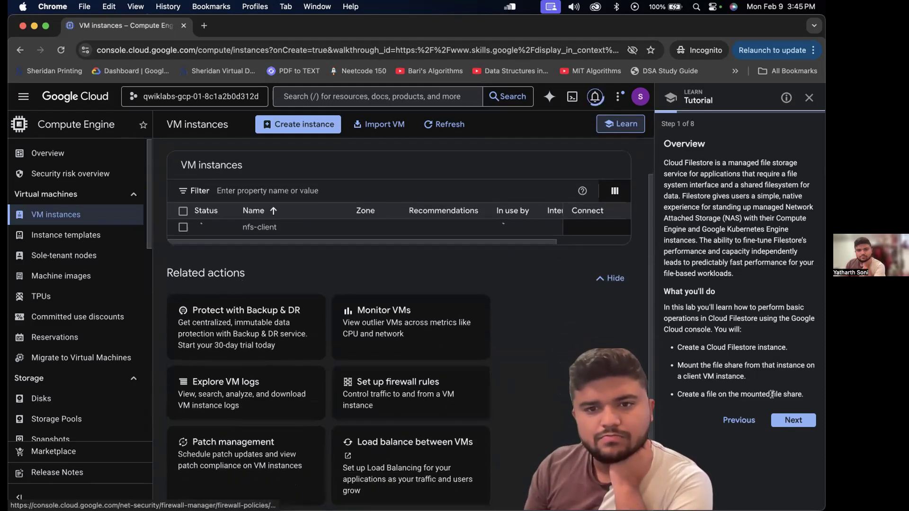
pyautogui.scroll(1, 641, 394)
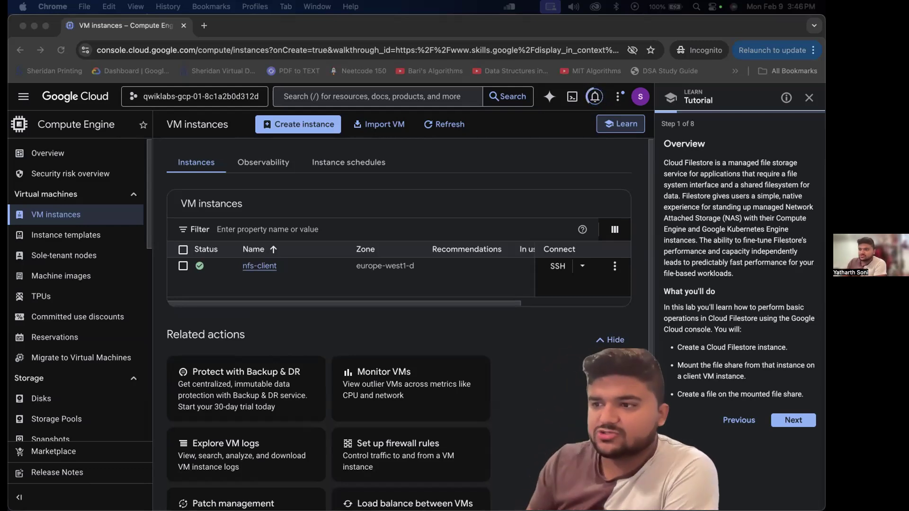
pyautogui.press('XF86AudioLowerVolume')
pyautogui.press('XF86AudioLowerVolume')
pyautogui.press('XF86AudioLowerVolume')
pyautogui.press('XF86AudioLowerVolume')
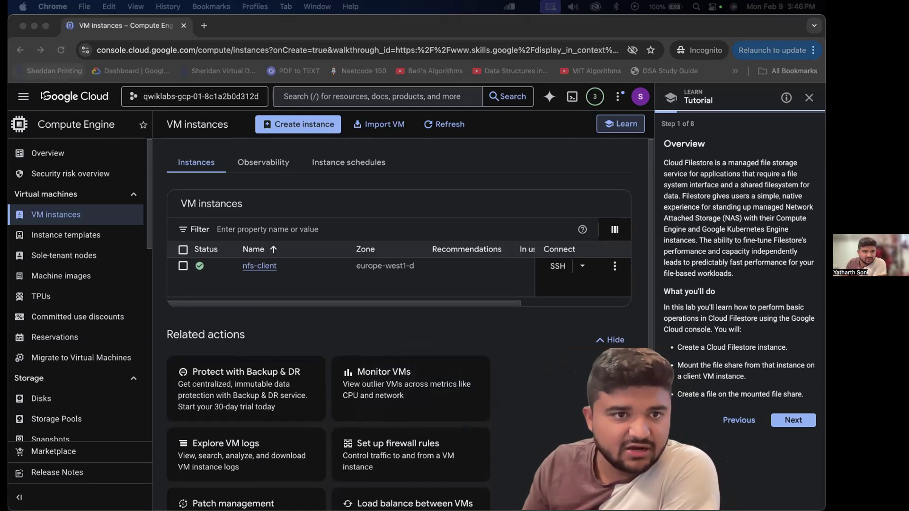
# Search the API Library for "cloud firestore api" and check the product details of the Google Cloud Firestore API
pyautogui.click(23, 96)
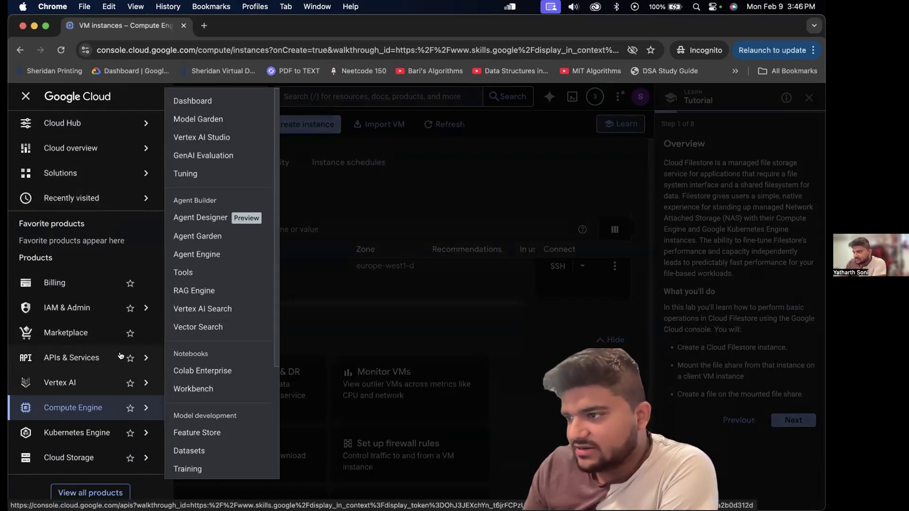
pyautogui.moveTo(116, 354)
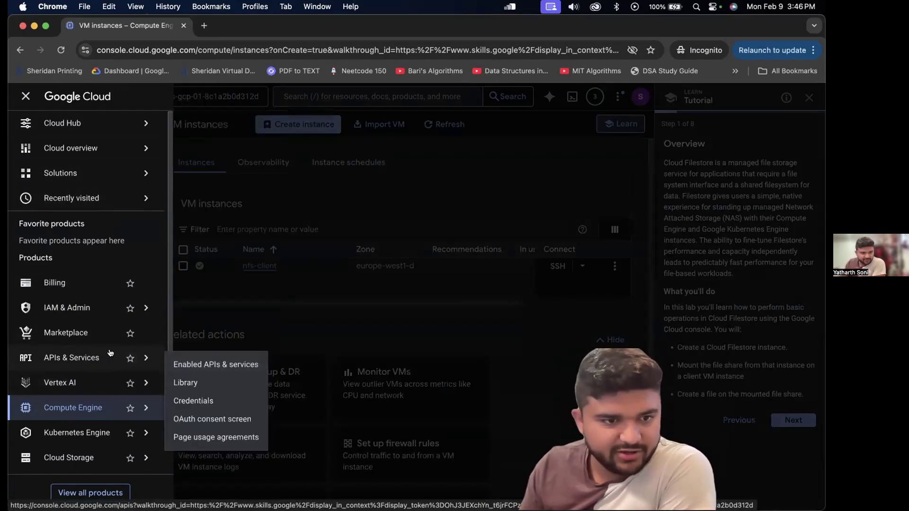
pyautogui.click(185, 382)
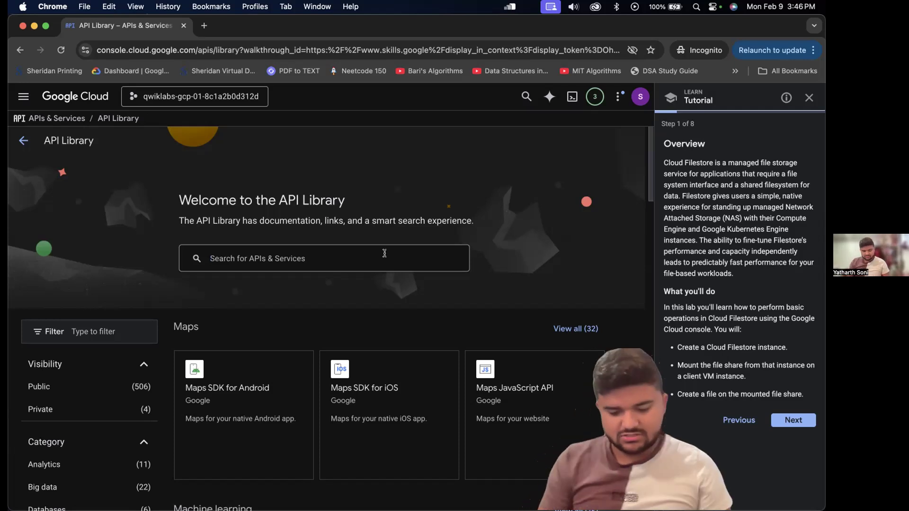
pyautogui.write('cloud firestore api')
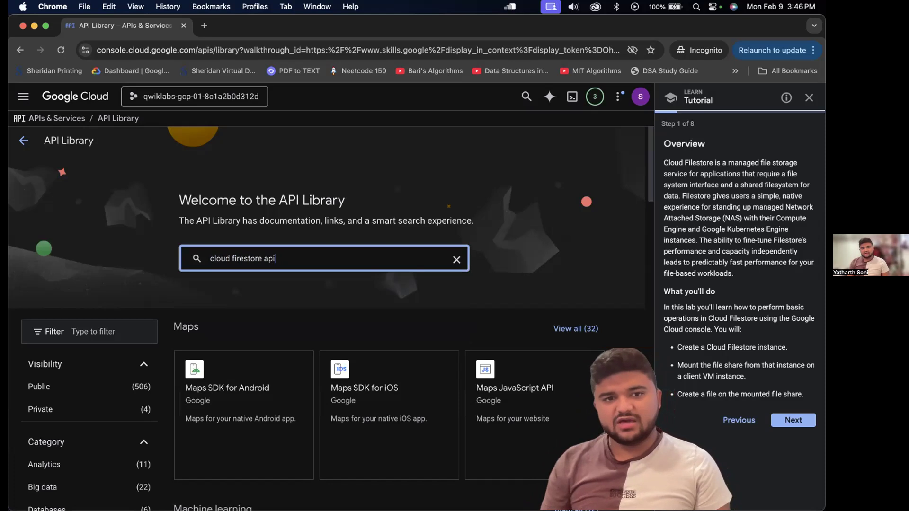
pyautogui.press('Return')
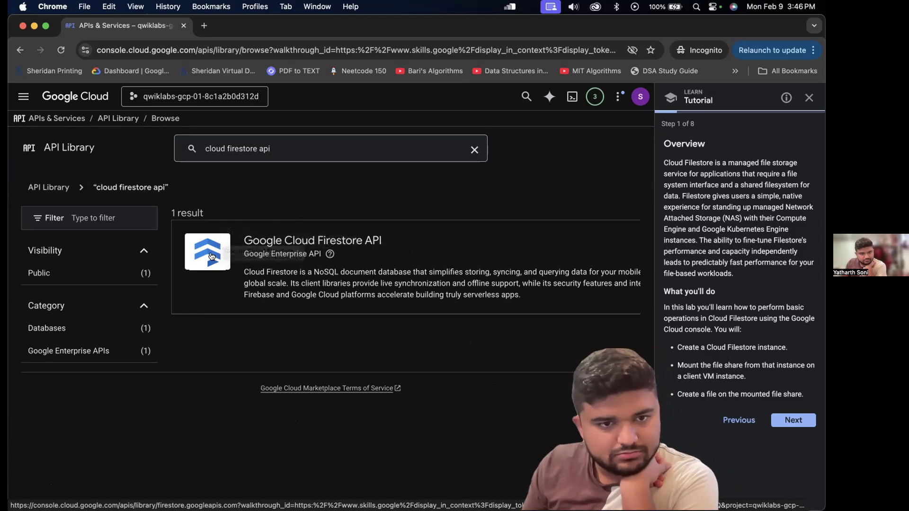
pyautogui.click(254, 238)
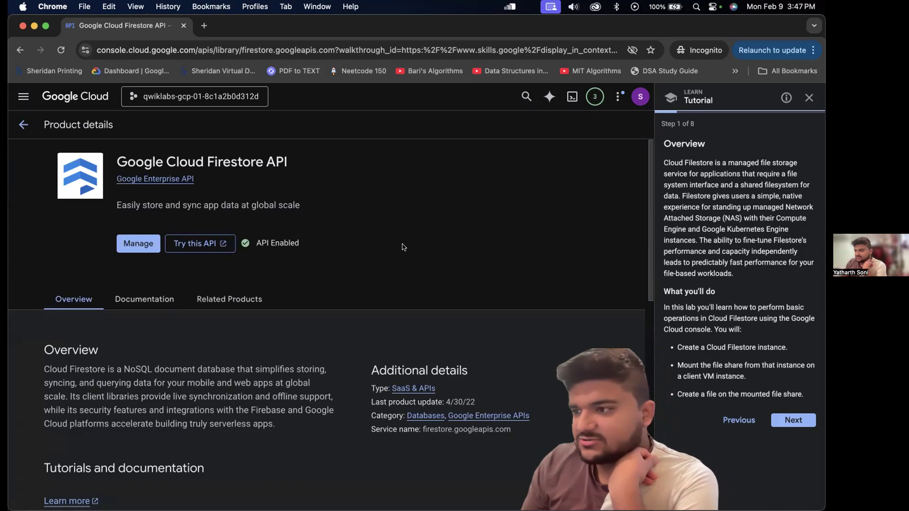
pyautogui.scroll(-1, 631, 491)
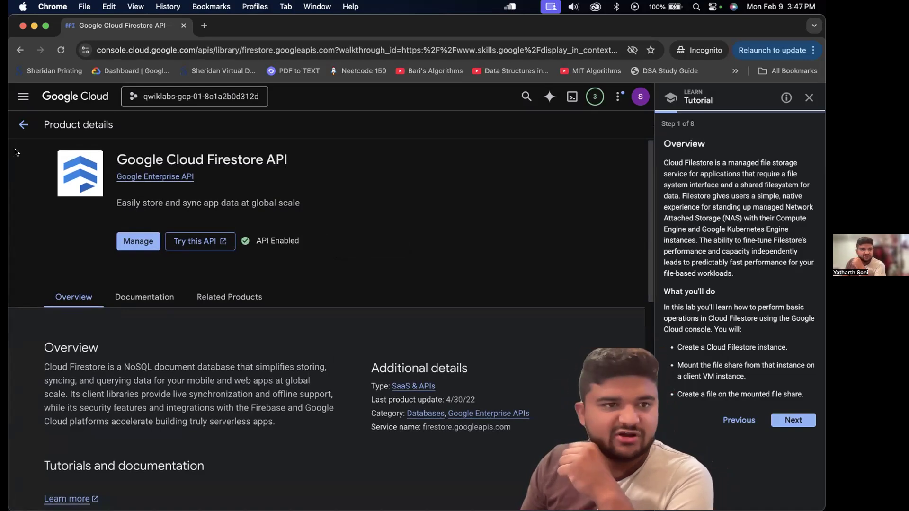
# Open the list of all Google Cloud products and look through its categories from Storage onward
pyautogui.click(23, 96)
pyautogui.scroll(-4, 38, 426)
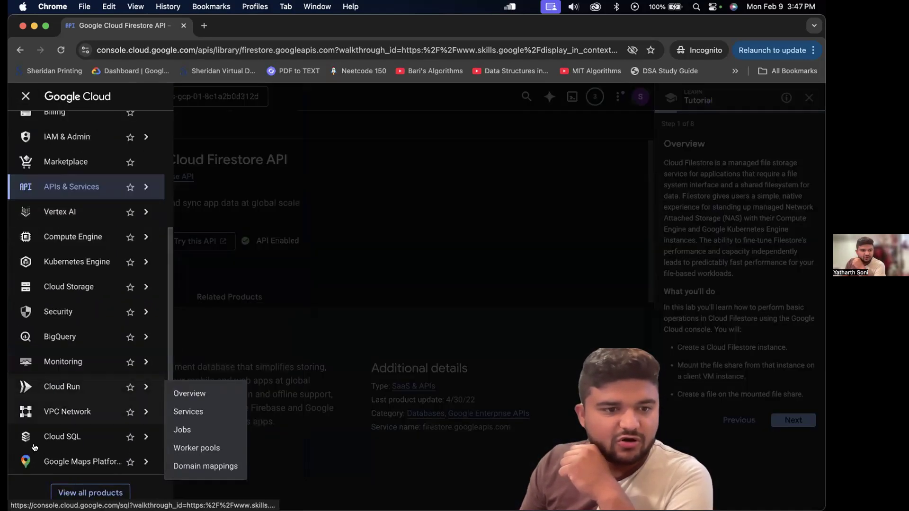
pyautogui.click(90, 493)
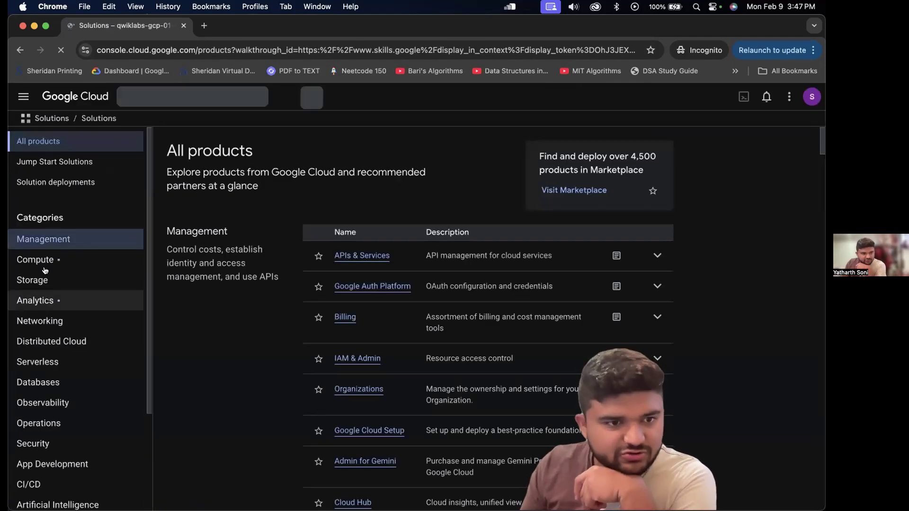
pyautogui.click(38, 280)
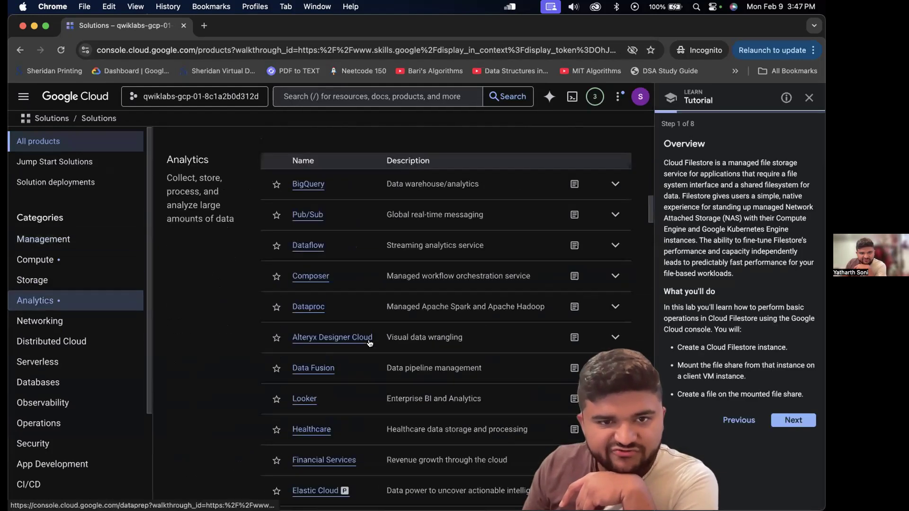
pyautogui.scroll(-20, 344, 277)
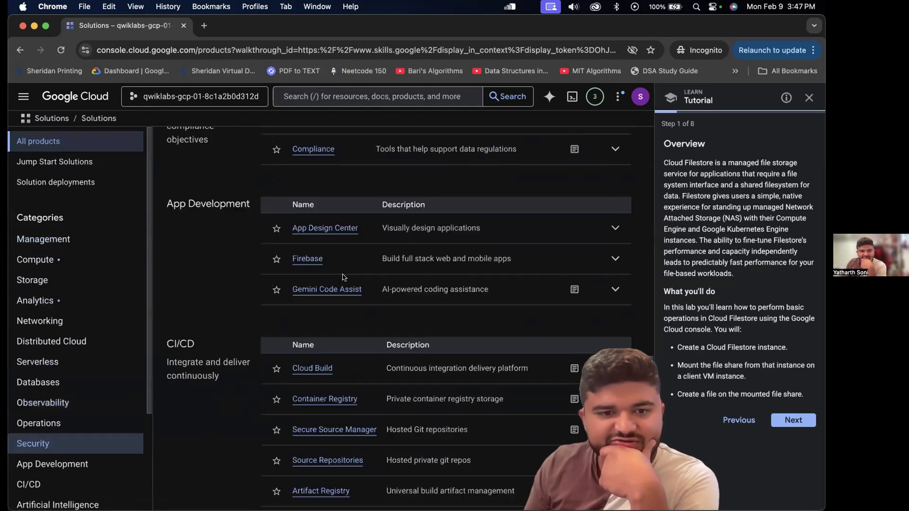
pyautogui.scroll(-8, 344, 277)
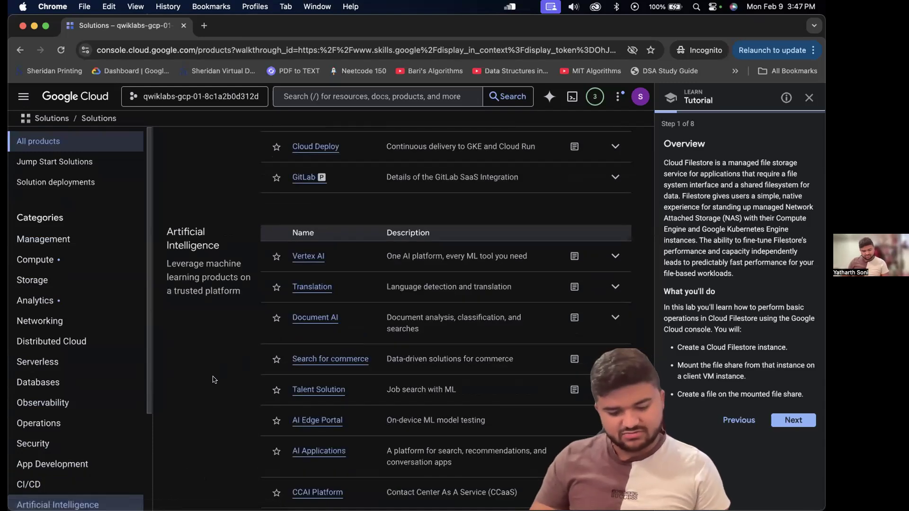
pyautogui.press('cmd+f')
pyautogui.write('firestore')
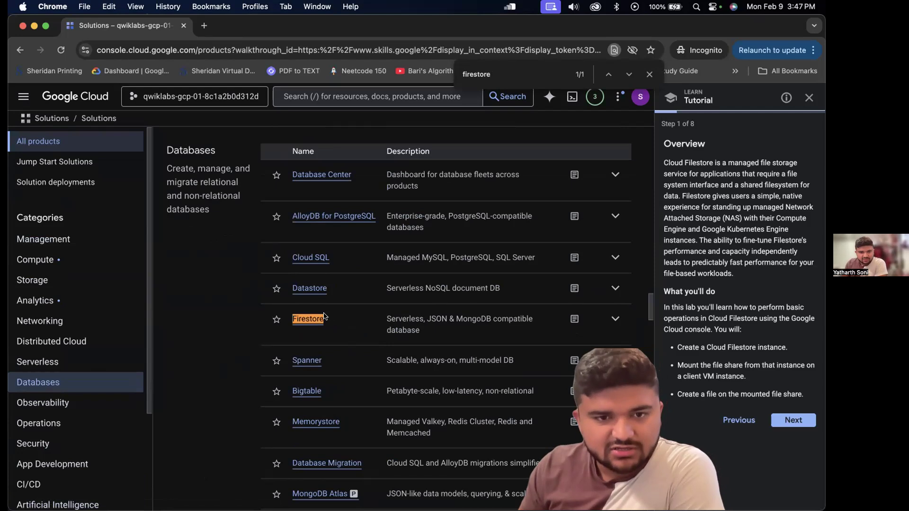
pyautogui.click(324, 318)
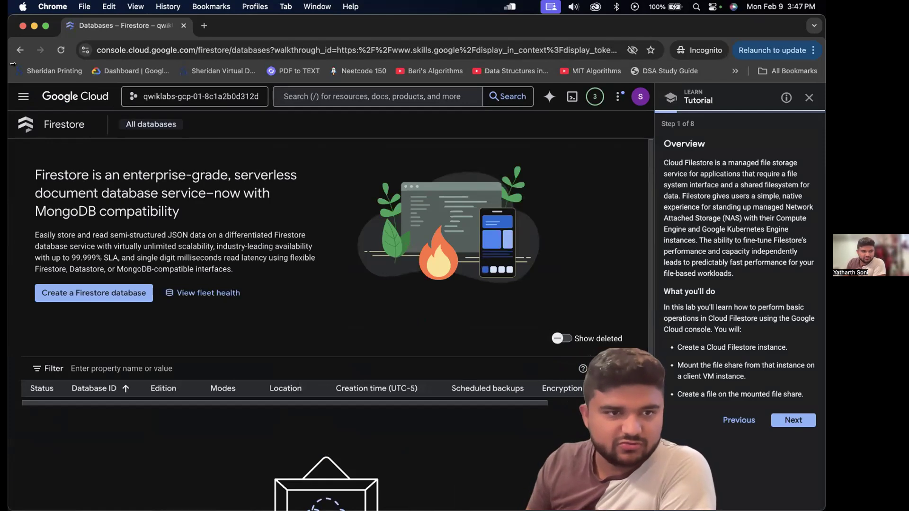
pyautogui.click(20, 50)
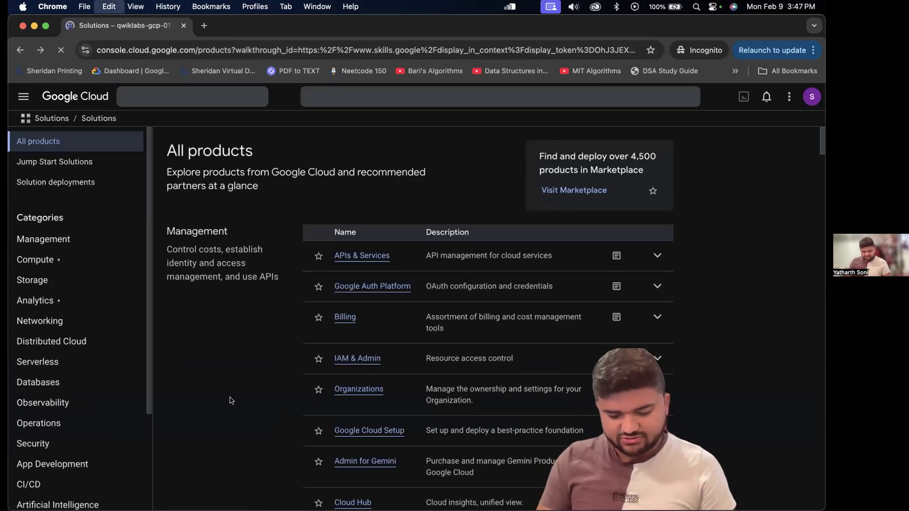
# Find "filestore" in the list of all products and open the Filestore product under Storage
pyautogui.press('super+f')
pyautogui.write('filestore')
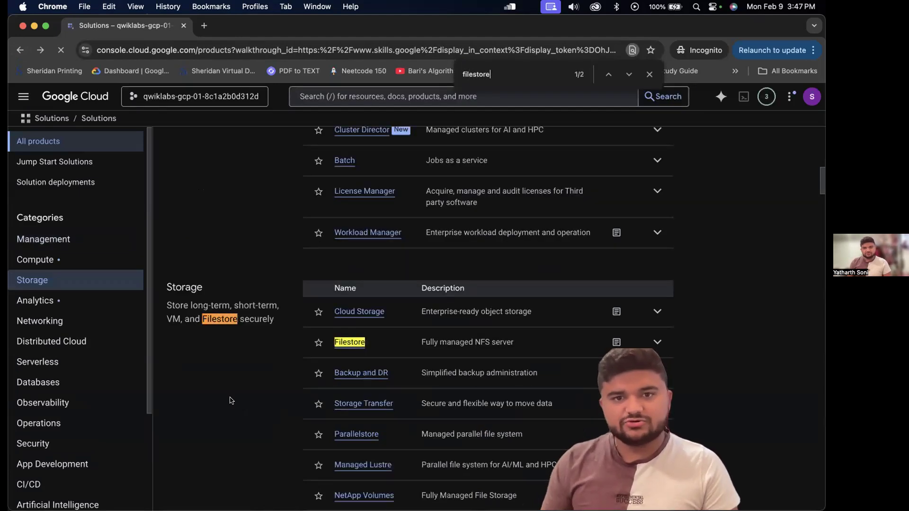
pyautogui.click(359, 343)
pyautogui.click(309, 345)
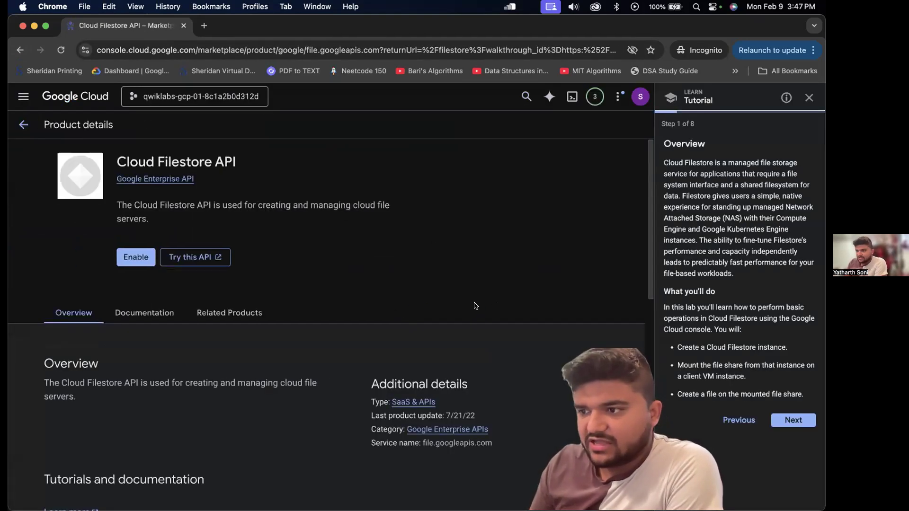
# Look through the Cloud Filestore API product details, including its related products, and dismiss the Gemini Cloud Assist callout
pyautogui.scroll(-10, 258, 367)
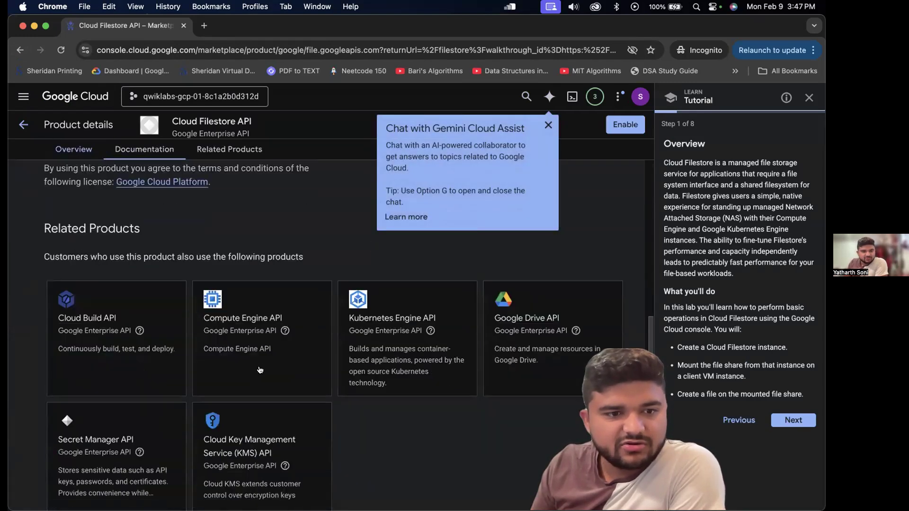
pyautogui.scroll(10, 259, 369)
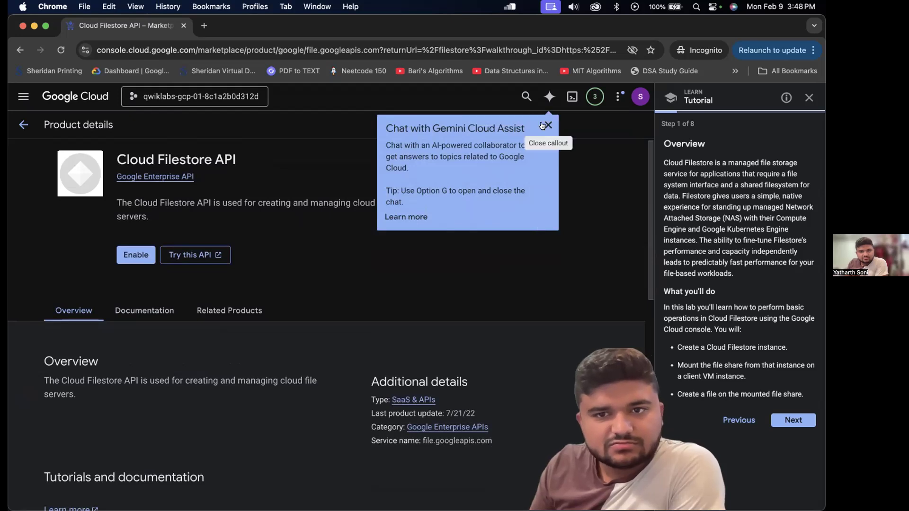
pyautogui.click(548, 126)
pyautogui.scroll(-4, 231, 315)
pyautogui.scroll(4, 230, 318)
pyautogui.click(237, 317)
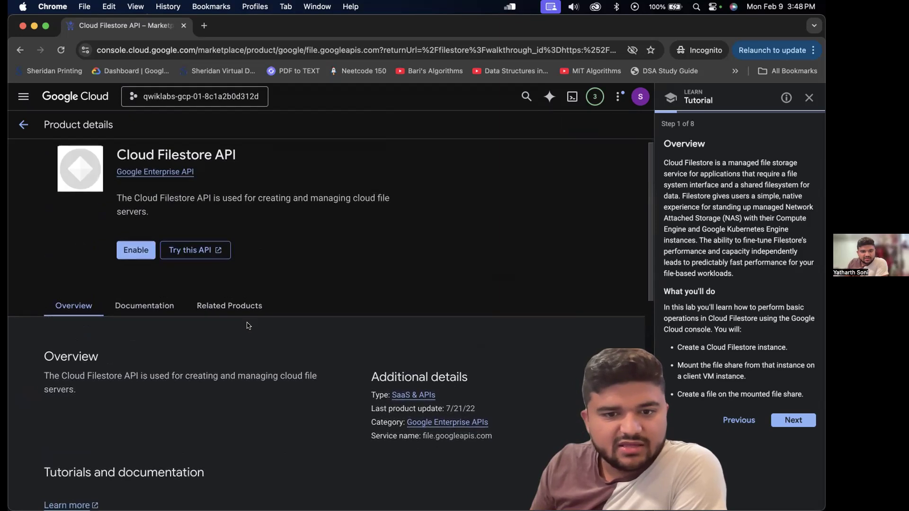
pyautogui.scroll(5, 247, 327)
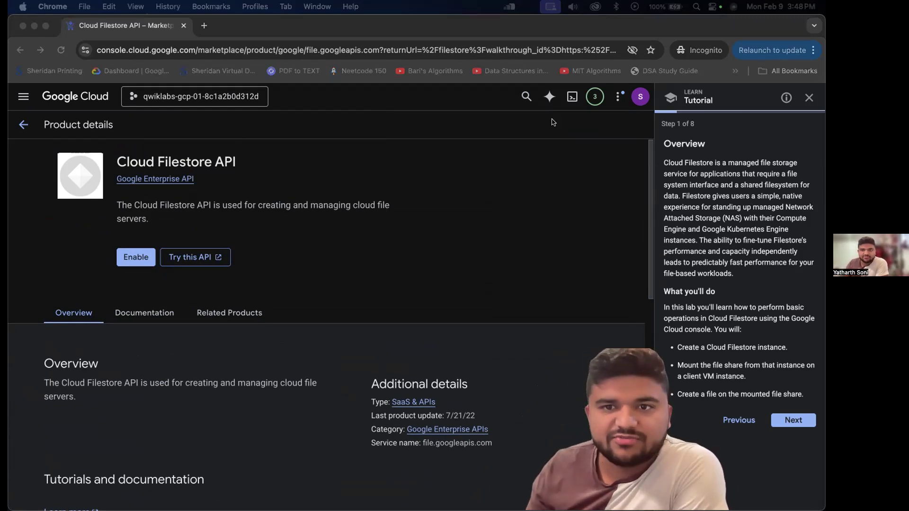
# Advance the lab tutorial to step 5, "Task 2. Create a Cloud Filestore instance", and read its instructions for creating the instance
pyautogui.click(617, 95)
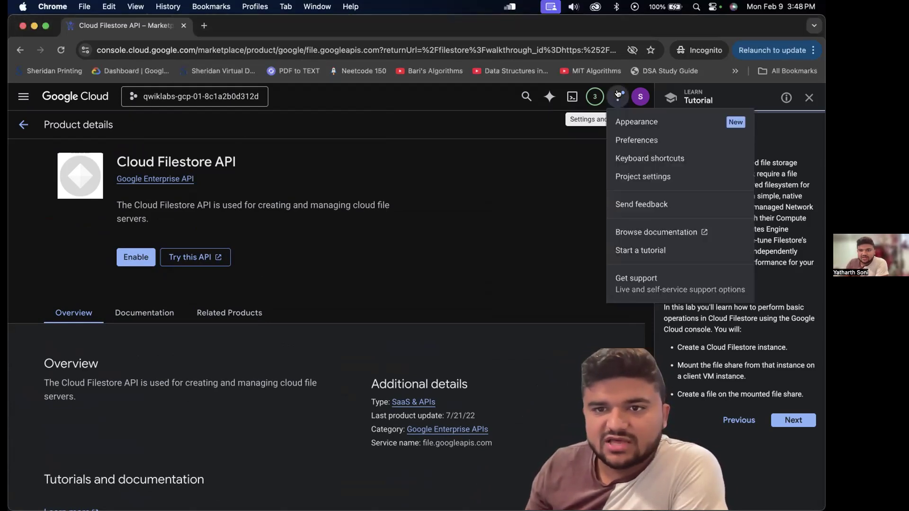
pyautogui.click(558, 100)
pyautogui.click(796, 420)
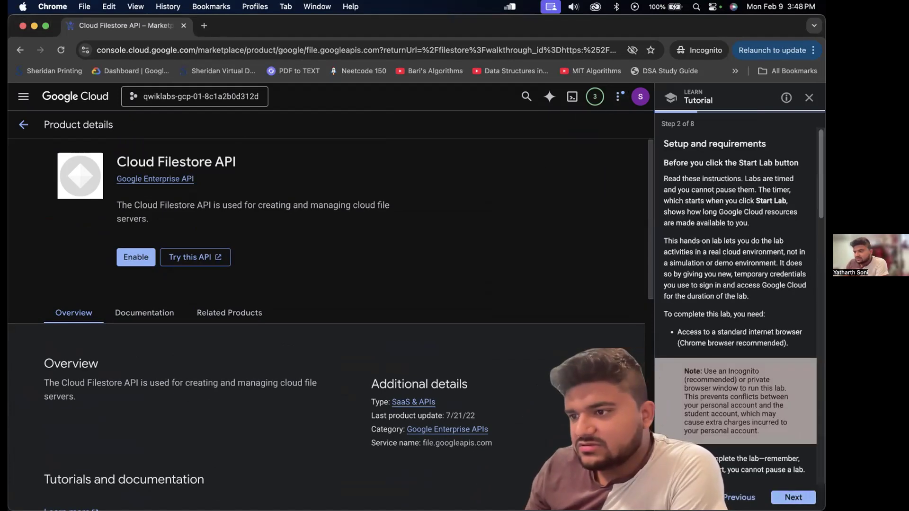
pyautogui.scroll(-10, 701, 210)
pyautogui.scroll(10, 701, 208)
pyautogui.scroll(-4, 705, 204)
pyautogui.scroll(-15, 705, 204)
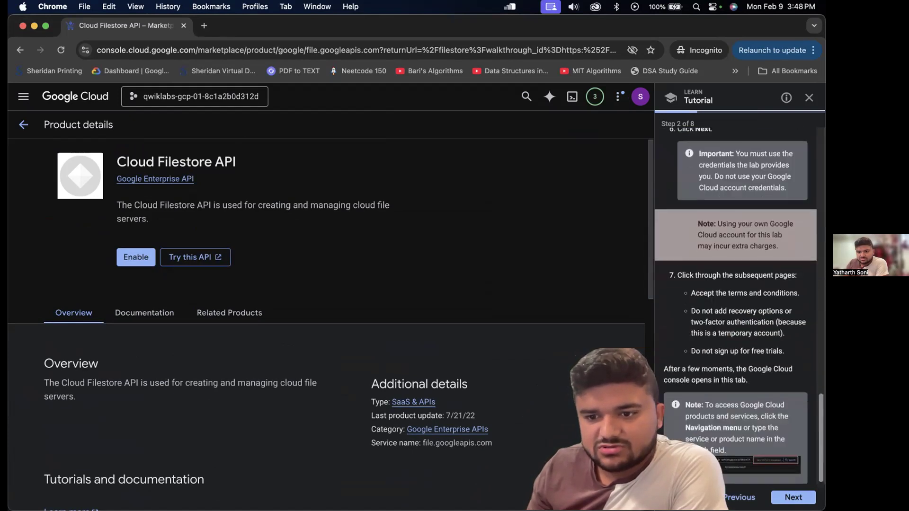
pyautogui.click(796, 496)
pyautogui.click(793, 497)
pyautogui.click(794, 497)
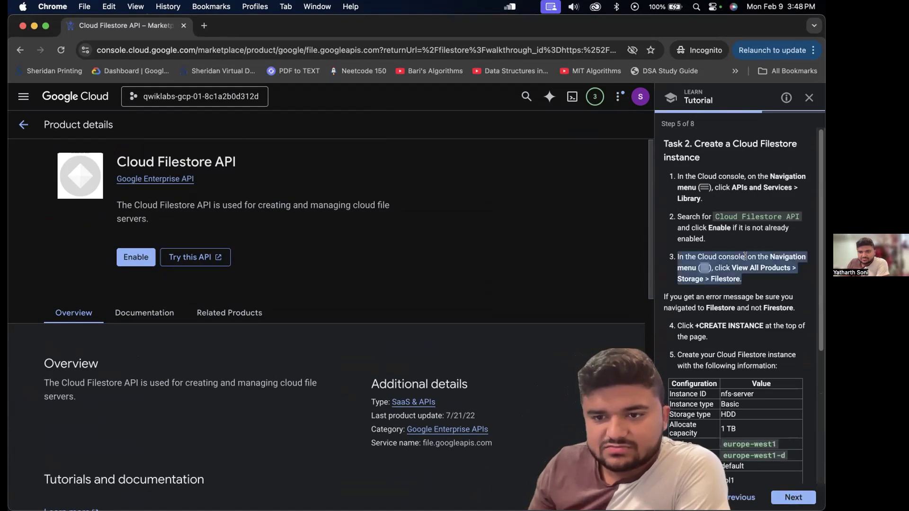
pyautogui.tripleClick(748, 322)
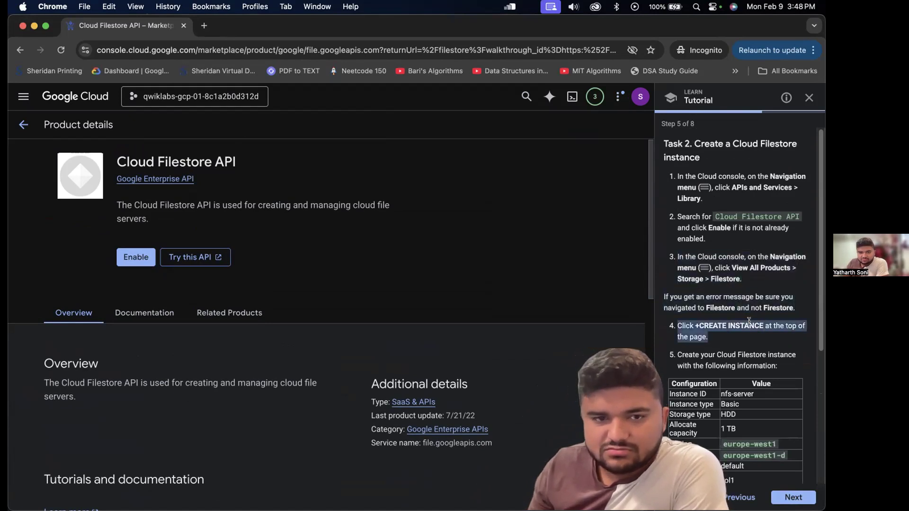
pyautogui.click(323, 239)
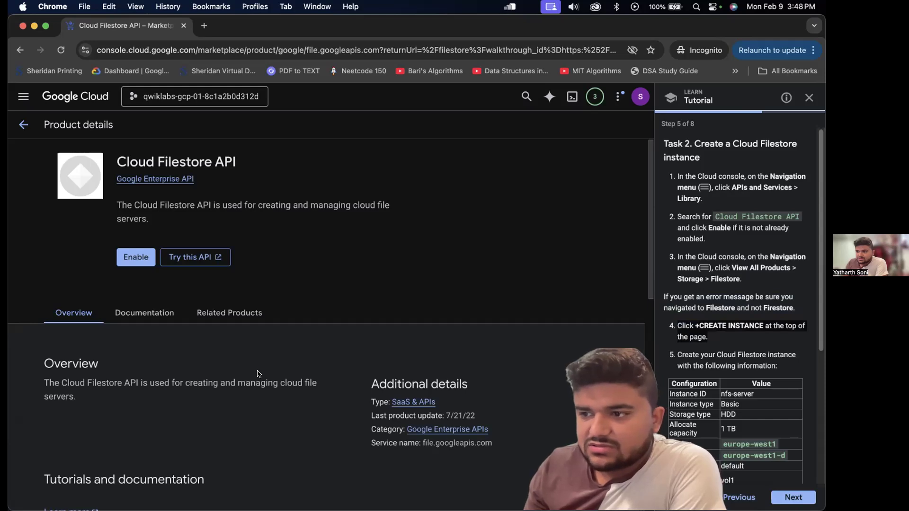
# Leave the Cloud Filestore API details and open the list of all Google Cloud products
pyautogui.click(23, 125)
pyautogui.scroll(-3, 401, 370)
pyautogui.scroll(3, 399, 369)
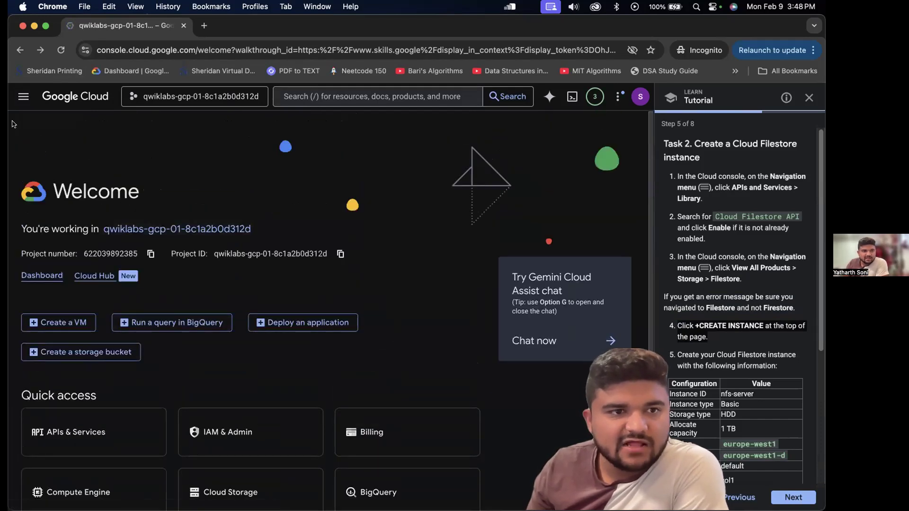
pyautogui.click(20, 97)
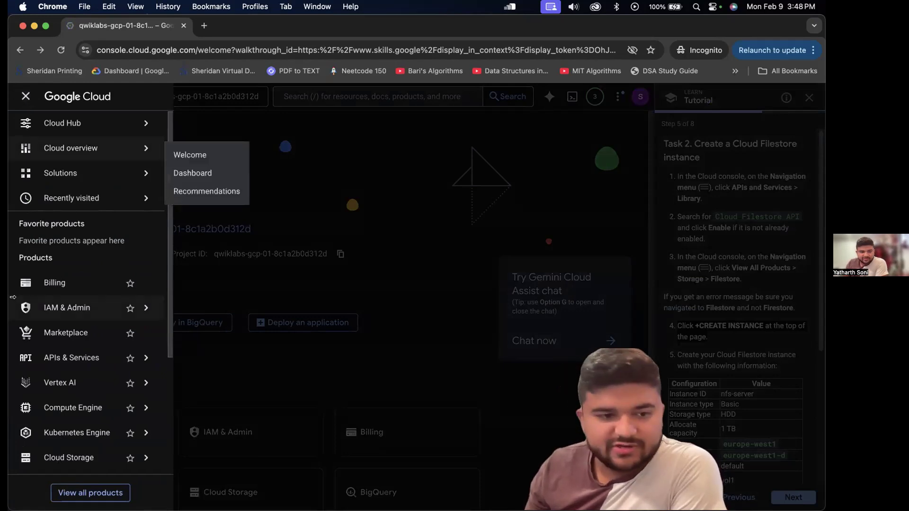
pyautogui.scroll(-5, 85, 308)
pyautogui.click(68, 492)
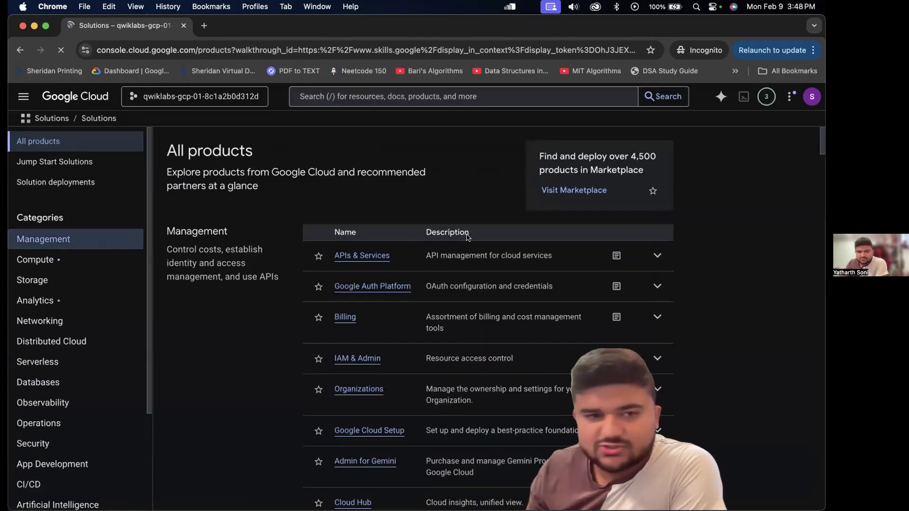
# Look through the product categories and open Filestore from the Storage category
pyautogui.scroll(-10, 374, 365)
pyautogui.scroll(-10, 374, 365)
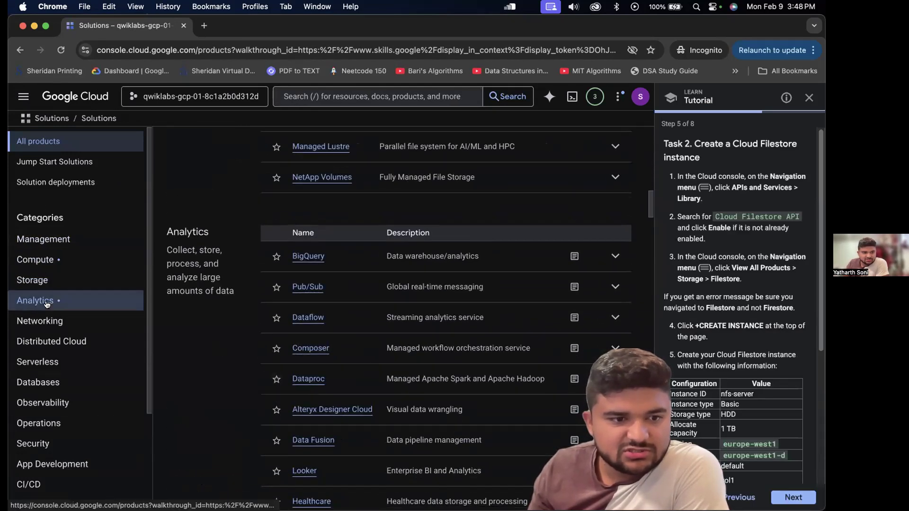
pyautogui.scroll(-2, 54, 424)
pyautogui.scroll(-5, 52, 419)
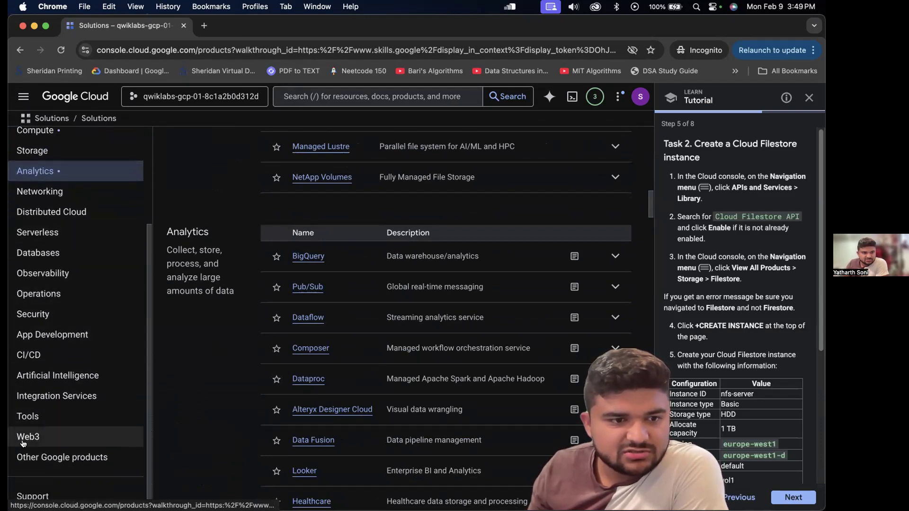
pyautogui.scroll(1, 22, 442)
pyautogui.scroll(3, 23, 442)
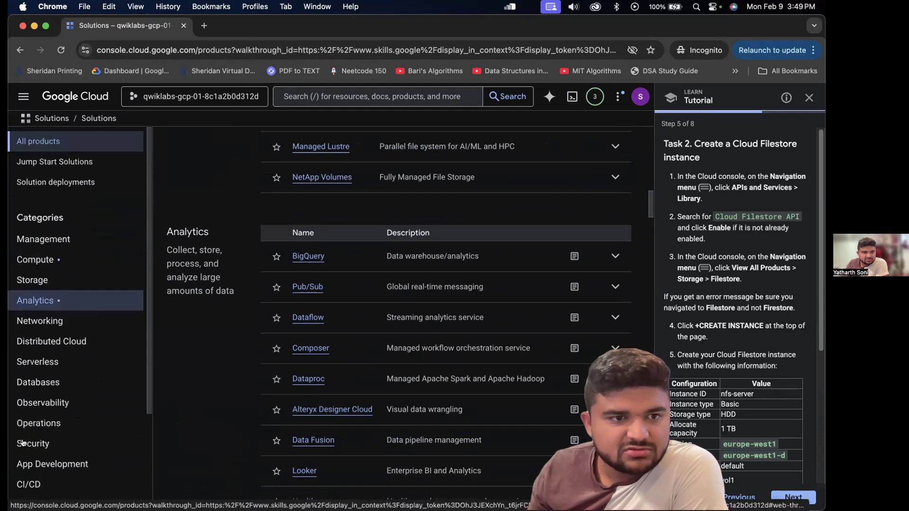
pyautogui.scroll(-5, 292, 395)
pyautogui.scroll(5, 291, 395)
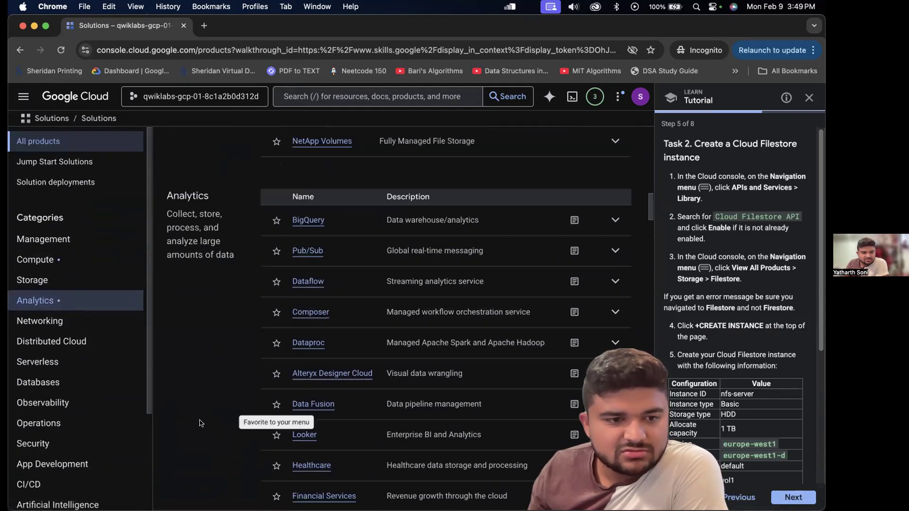
pyautogui.click(60, 275)
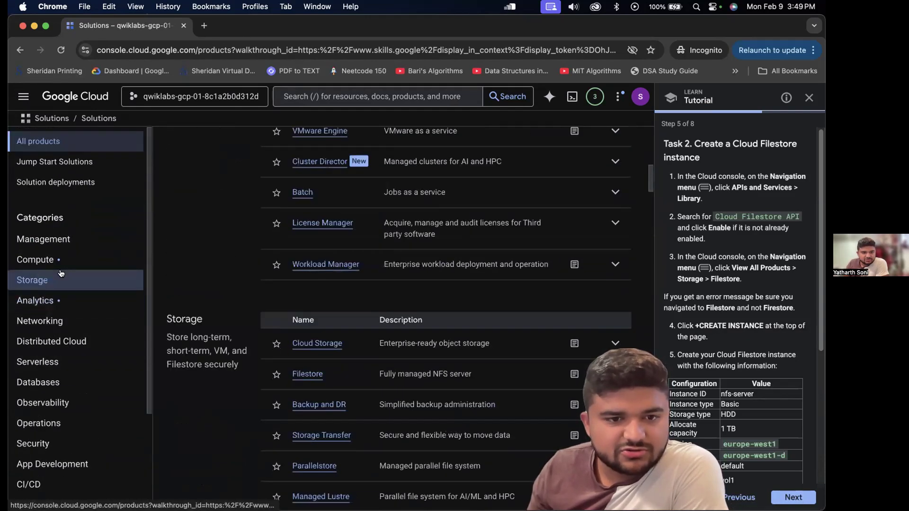
pyautogui.scroll(-1, 494, 397)
pyautogui.click(310, 352)
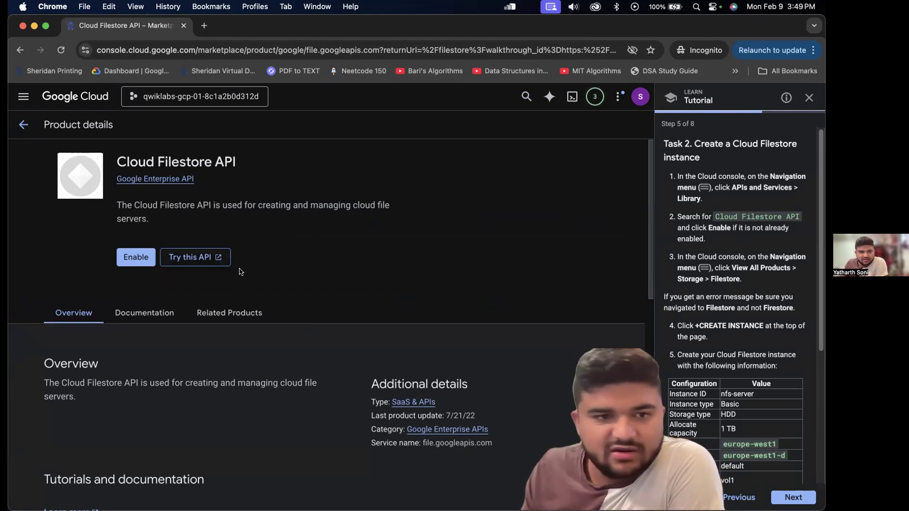
# Enable the Cloud Filestore API and go back from its product details to the Filestore Instances page
pyautogui.click(124, 258)
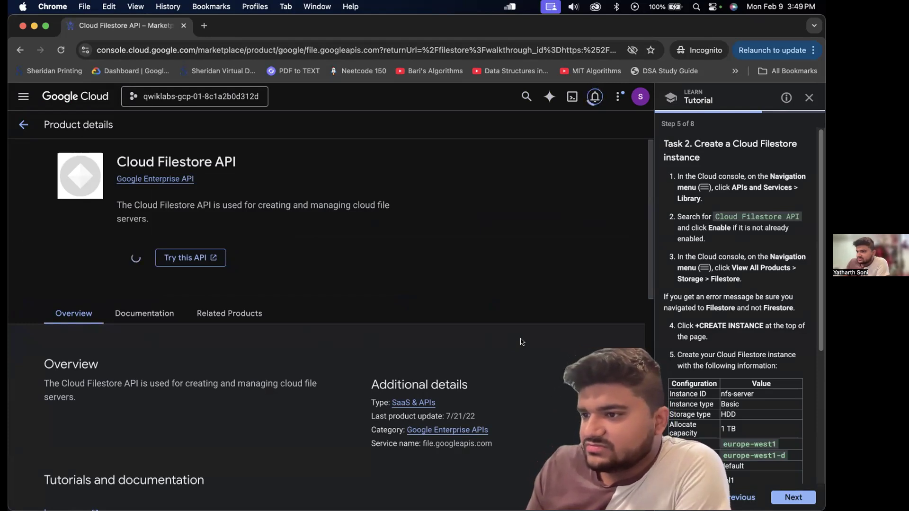
pyautogui.scroll(-10, 353, 284)
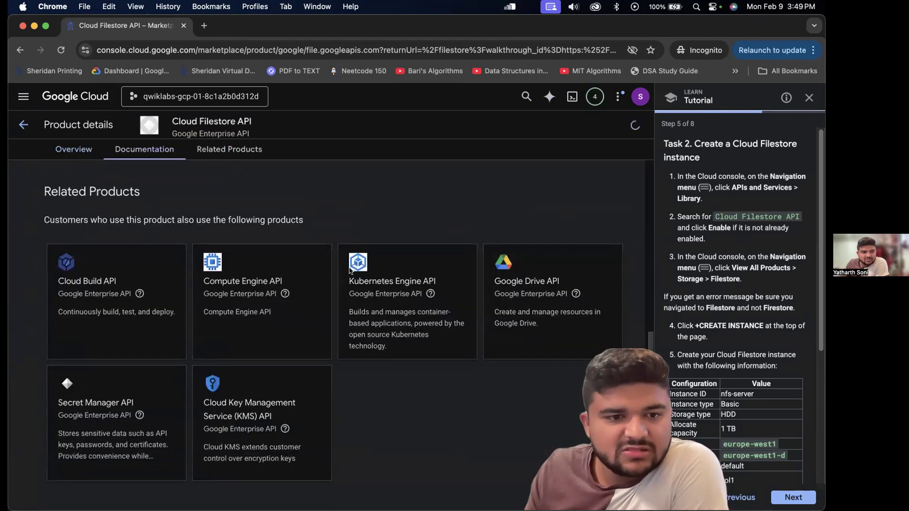
pyautogui.scroll(10, 350, 269)
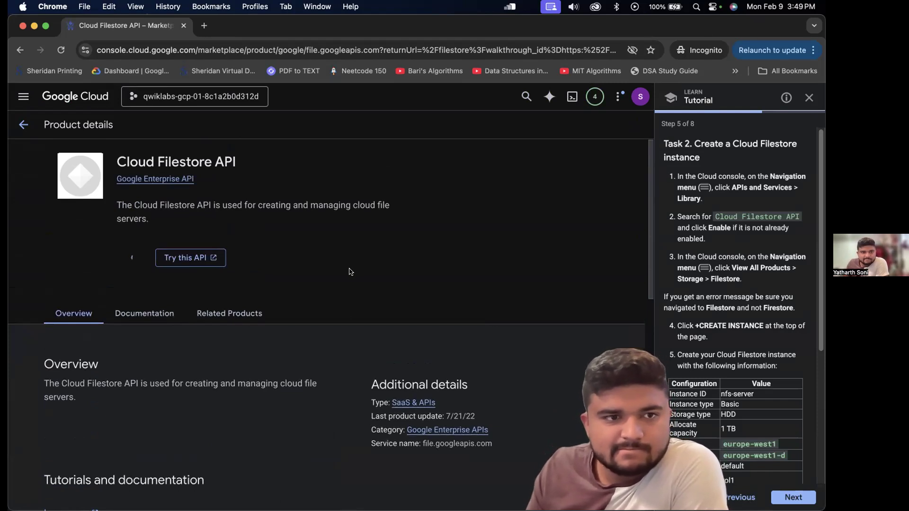
pyautogui.scroll(-10, 350, 275)
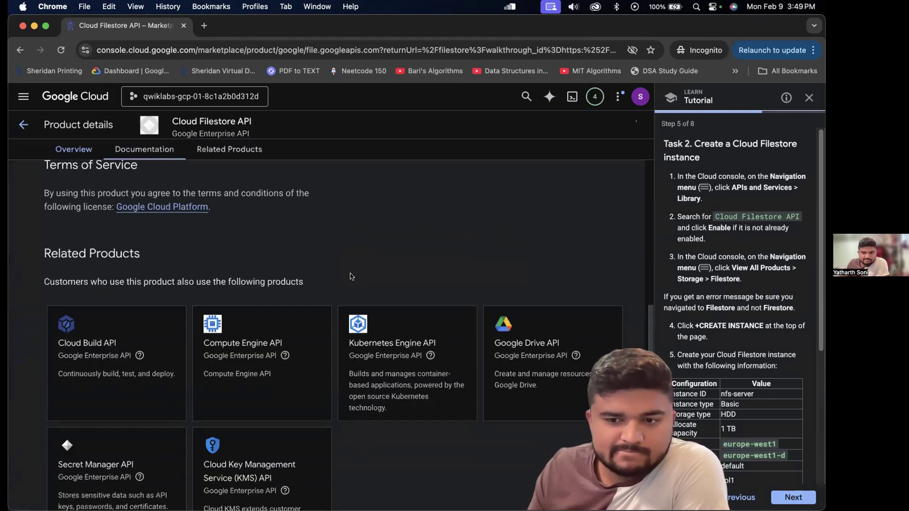
pyautogui.scroll(10, 350, 275)
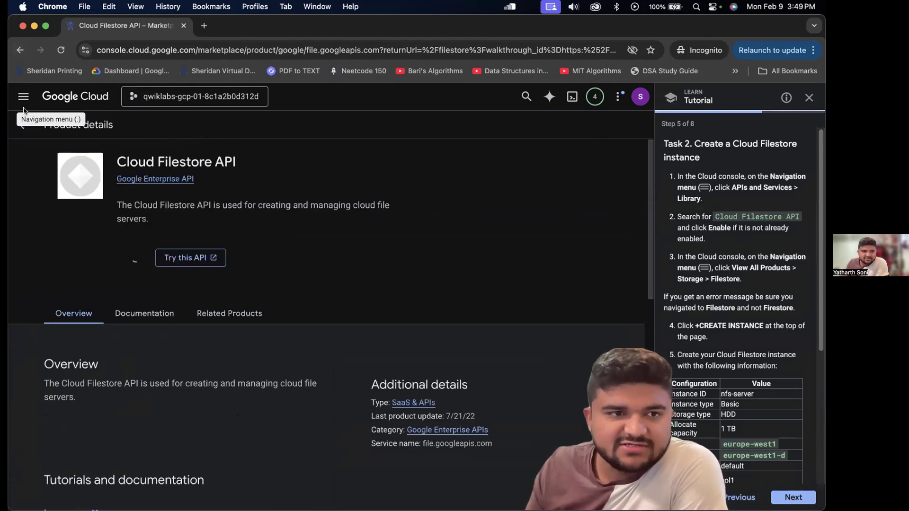
pyautogui.click(23, 125)
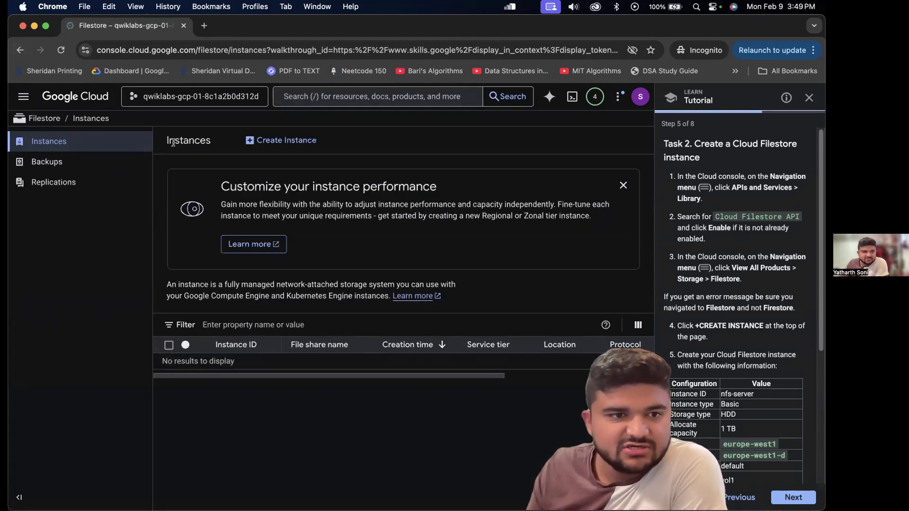
# Return to the list of all products and expand the details of Filestore in the Storage category
pyautogui.click(19, 88)
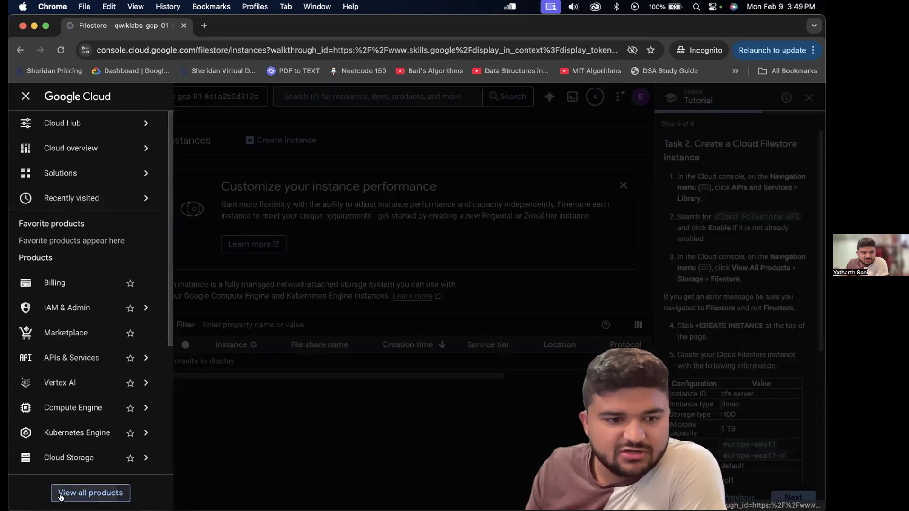
pyautogui.click(67, 493)
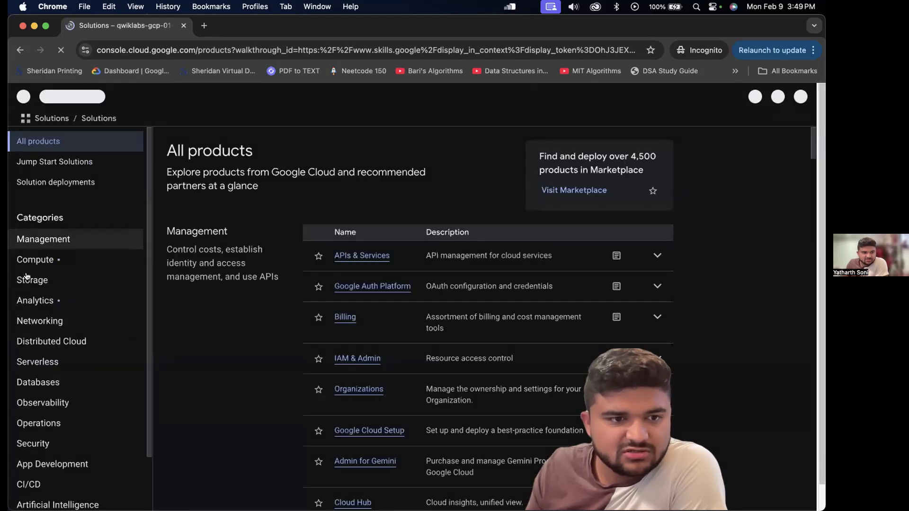
pyautogui.scroll(-15, 387, 187)
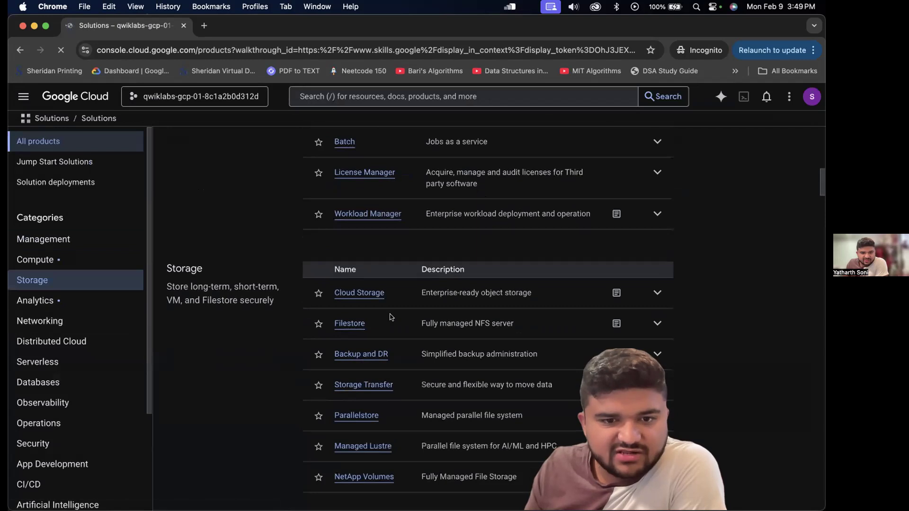
pyautogui.scroll(-3, 379, 284)
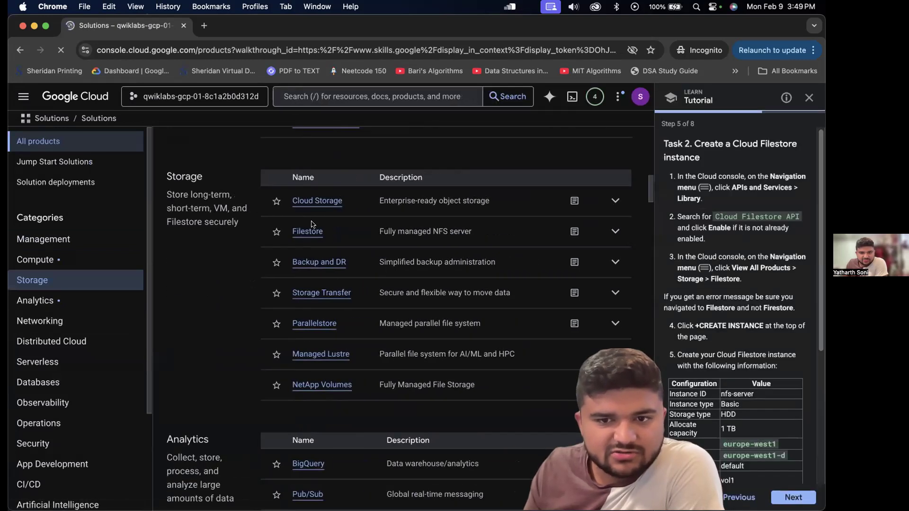
pyautogui.click(615, 232)
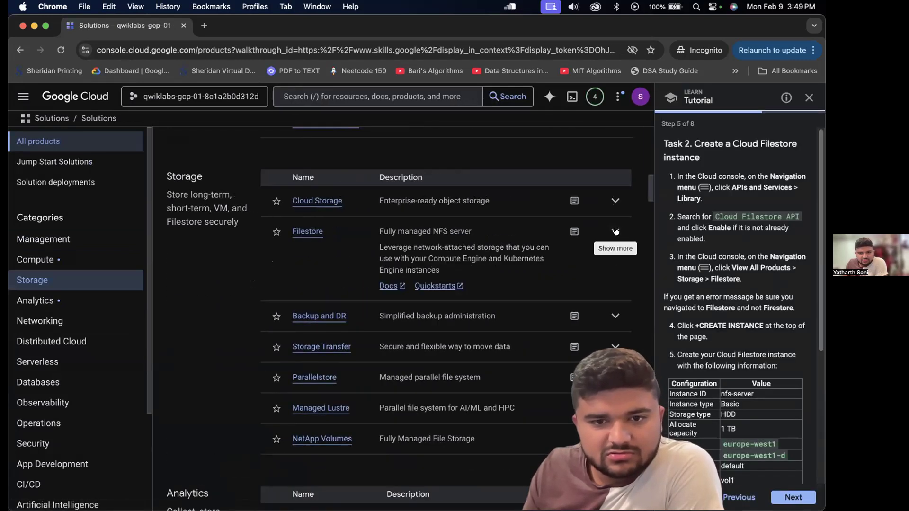
# Open the Filestore quickstart documentation and read its prerequisites, required roles and client VM instructions
pyautogui.click(434, 286)
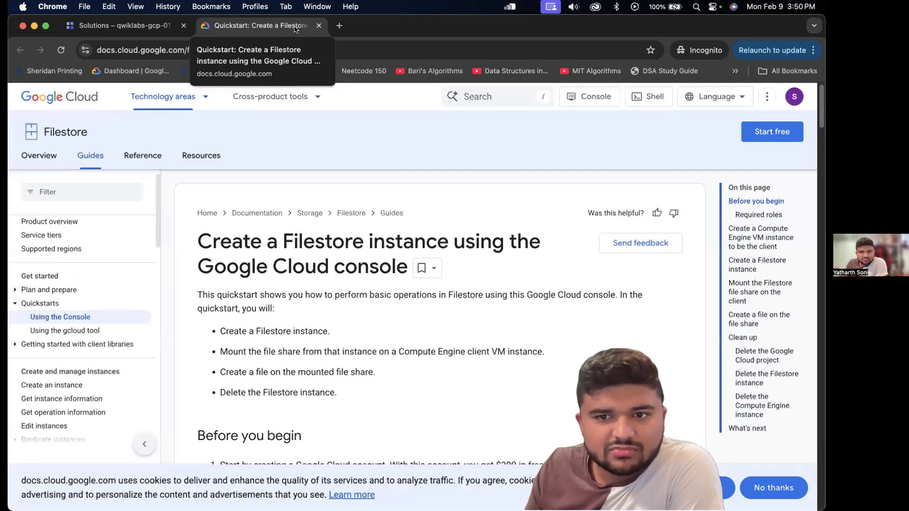
pyautogui.scroll(-10, 597, 385)
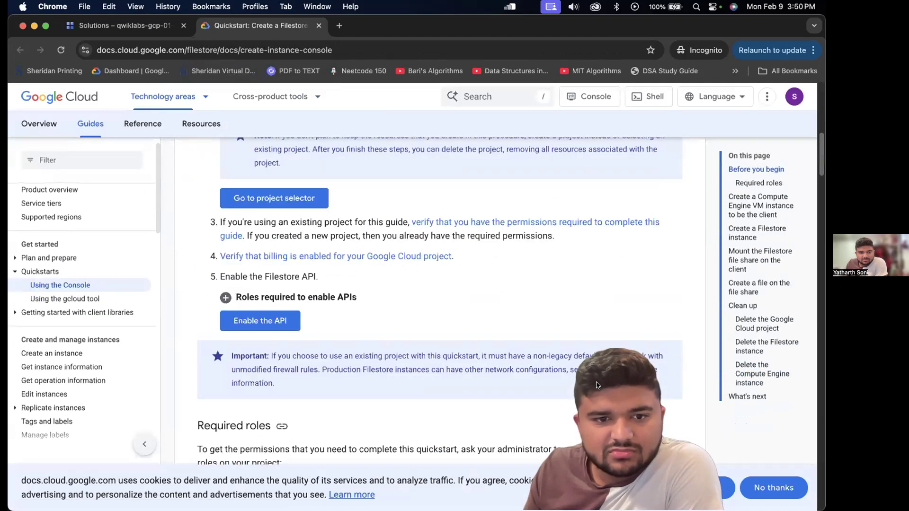
pyautogui.scroll(8, 597, 386)
pyautogui.scroll(-15, 597, 385)
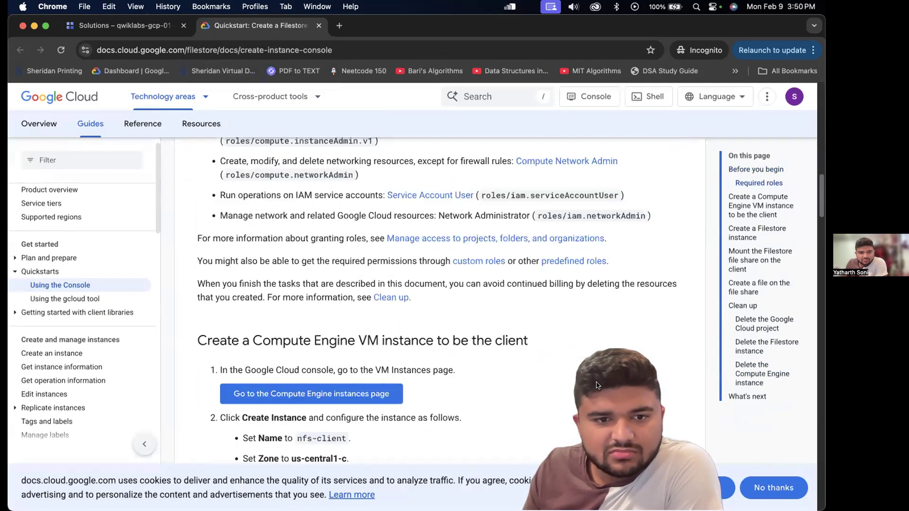
# Close the Filestore quickstart documentation and open Filestore from the Storage products in the console
pyautogui.click(149, 30)
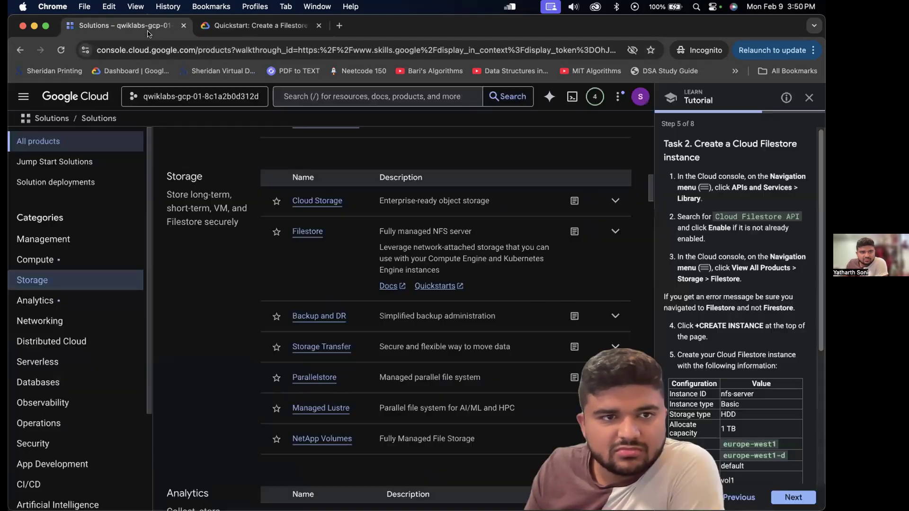
pyautogui.click(319, 26)
pyautogui.click(307, 231)
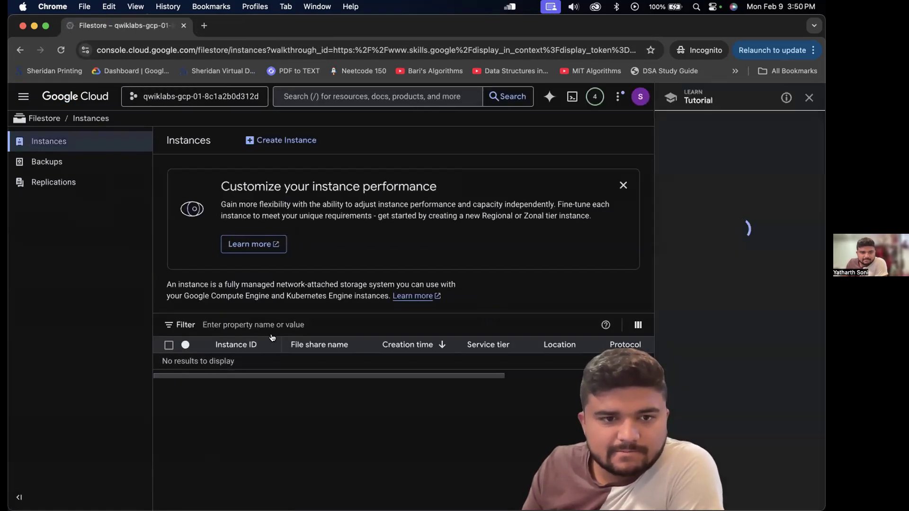
# Start creating a Filestore instance and set its instance ID to nfs-server
pyautogui.click(275, 140)
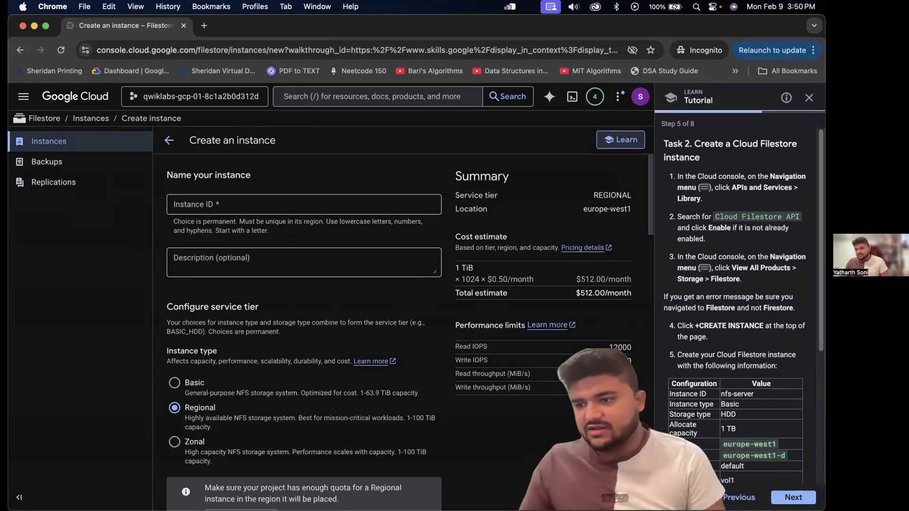
pyautogui.click(232, 205)
pyautogui.write('n')
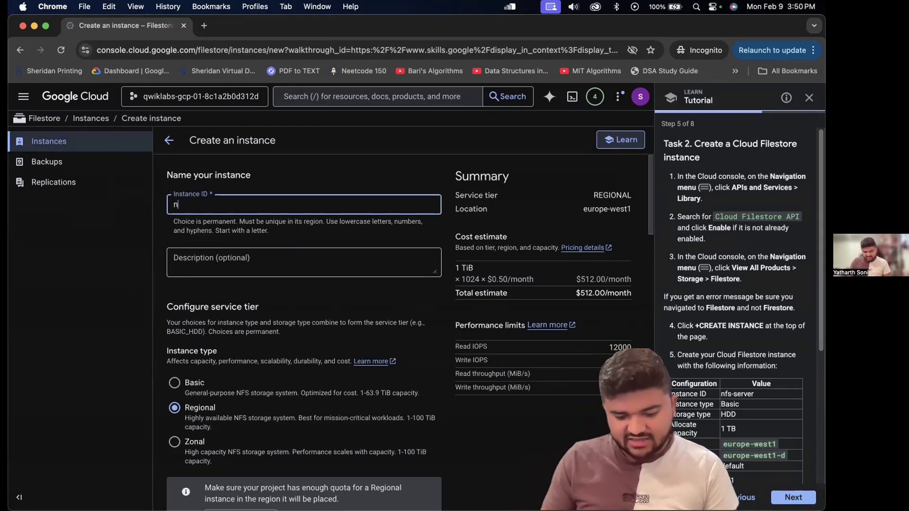
pyautogui.write('fs-server')
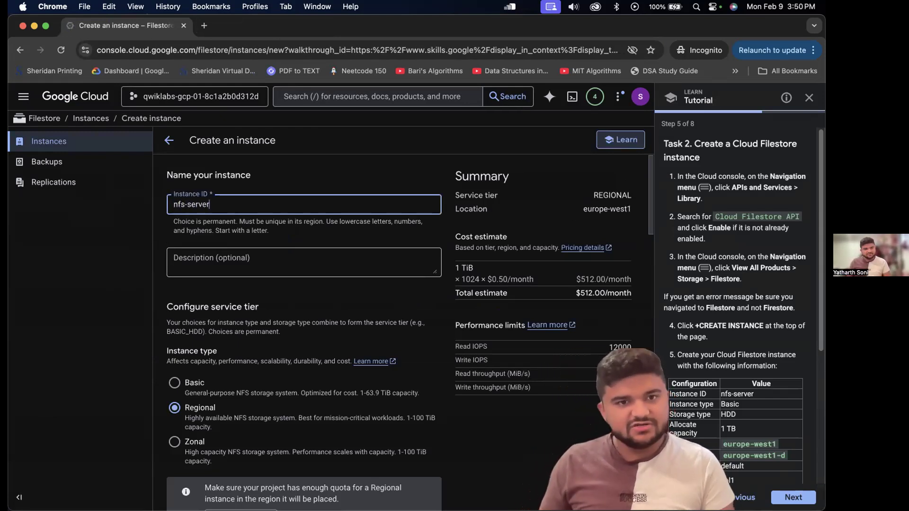
pyautogui.press('Tab')
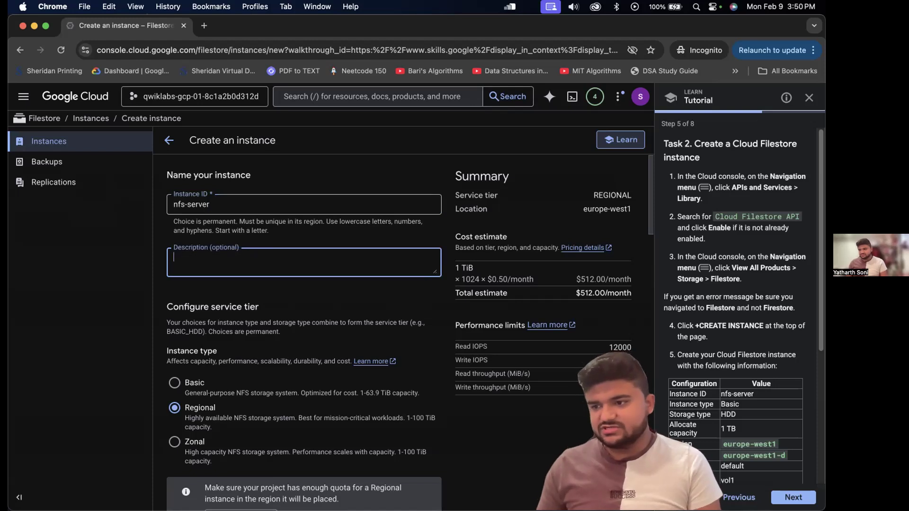
# Set the instance type to Basic and the storage type to HDD
pyautogui.scroll(-3, 398, 431)
pyautogui.click(224, 285)
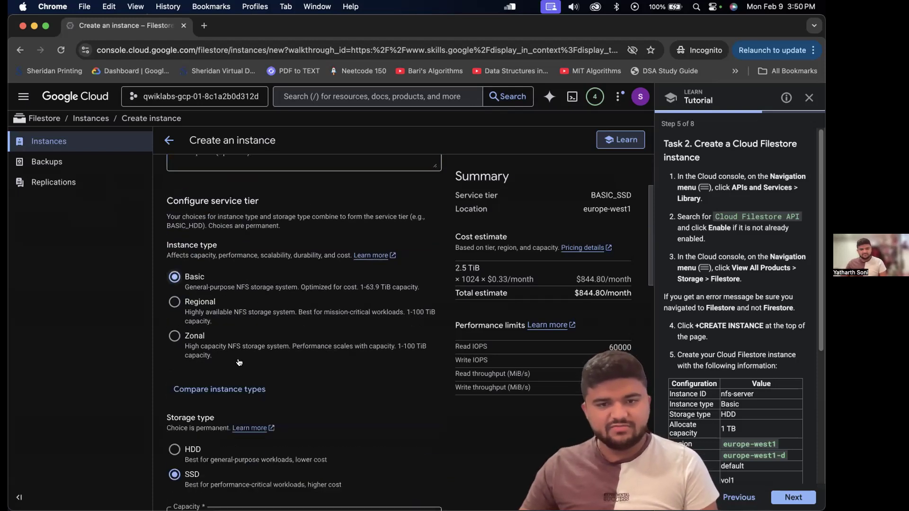
pyautogui.scroll(-3, 294, 417)
pyautogui.click(190, 334)
pyautogui.scroll(-3, 417, 322)
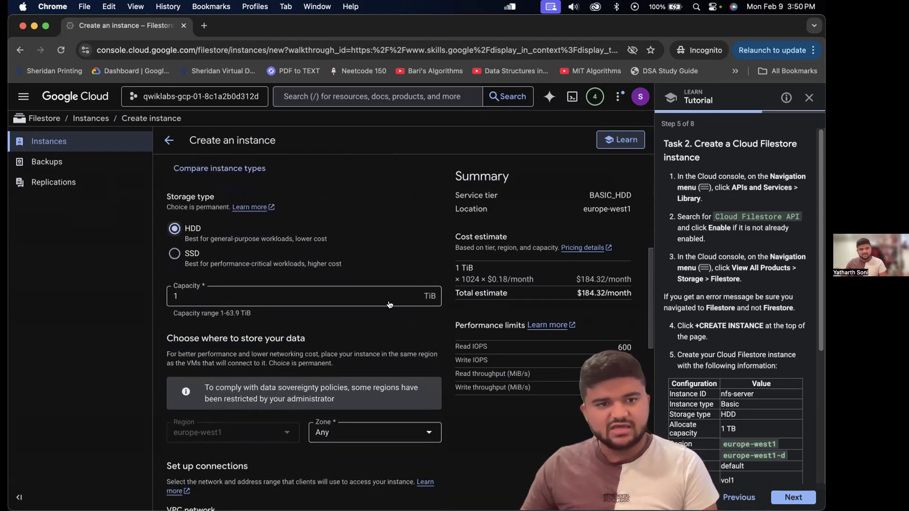
# Set the instance's zone to europe-west1-d and its VPC network to default
pyautogui.scroll(-2, 428, 327)
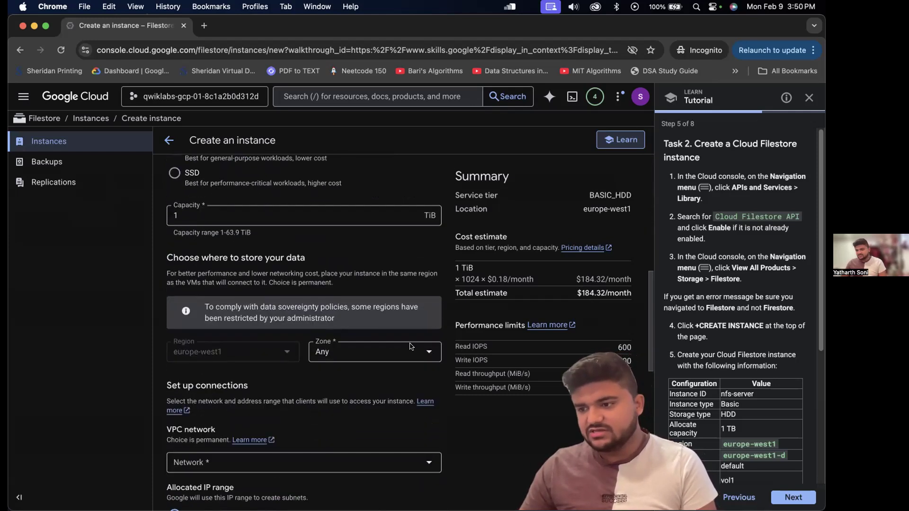
pyautogui.scroll(-2, 258, 423)
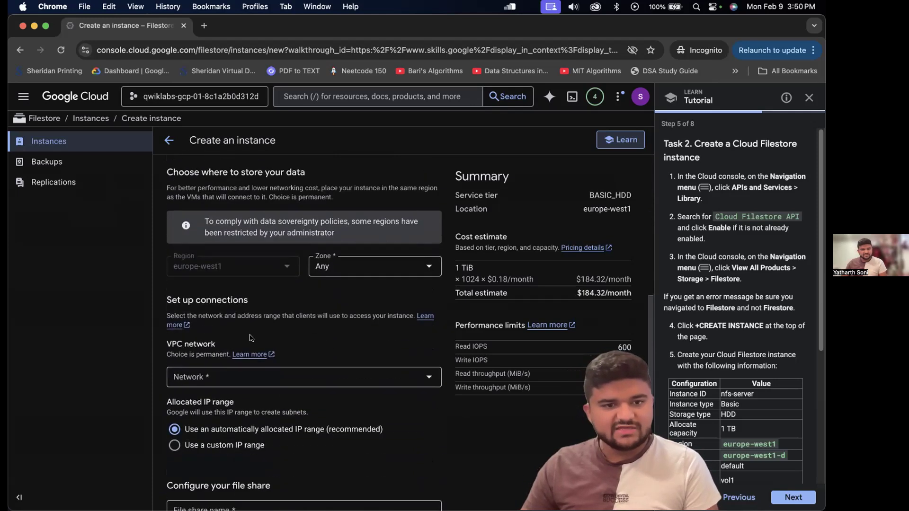
pyautogui.click(345, 274)
pyautogui.click(356, 337)
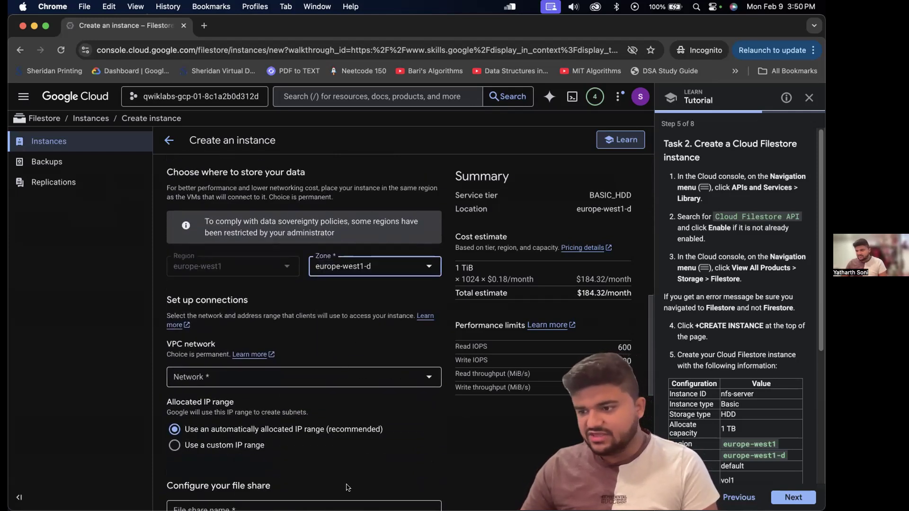
pyautogui.scroll(-1, 348, 487)
pyautogui.click(326, 363)
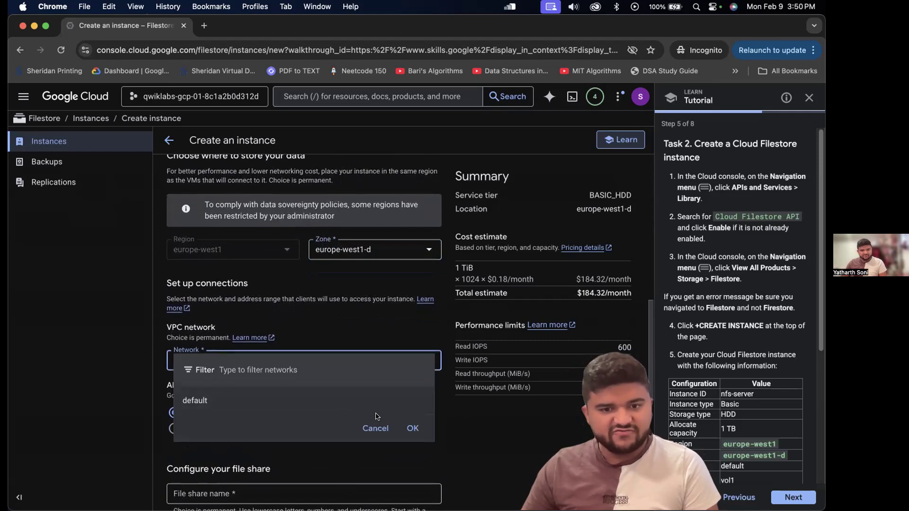
pyautogui.click(412, 428)
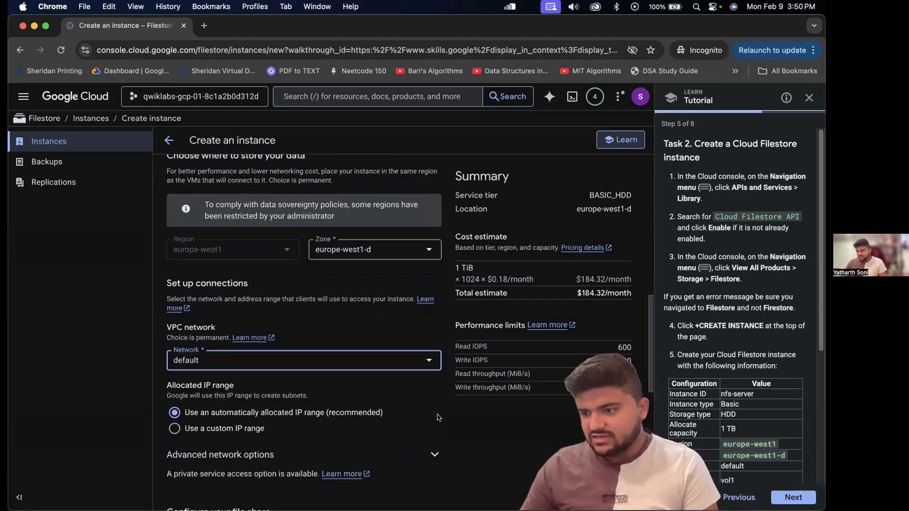
# Name the file share vol1, leave access granted to all clients on the VPC network, and create the instance
pyautogui.scroll(-5, 438, 418)
pyautogui.click(274, 416)
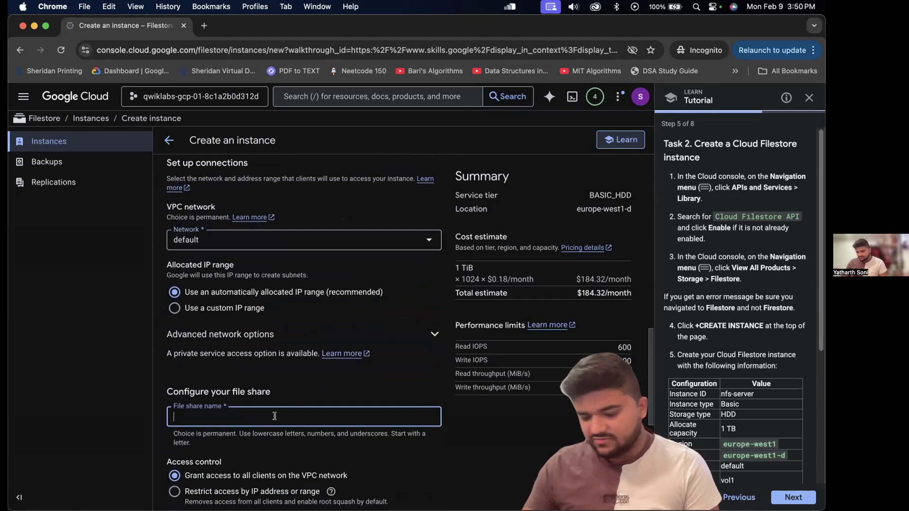
pyautogui.write('vol1')
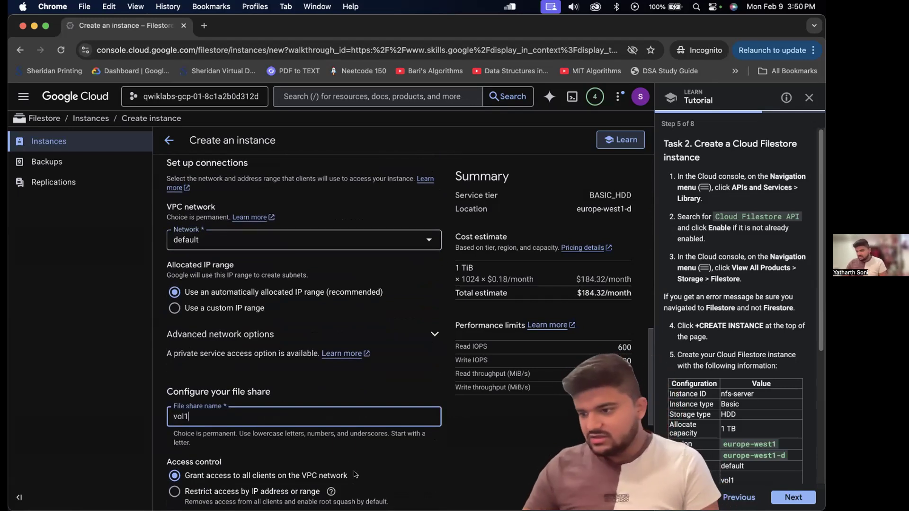
pyautogui.scroll(-3, 350, 452)
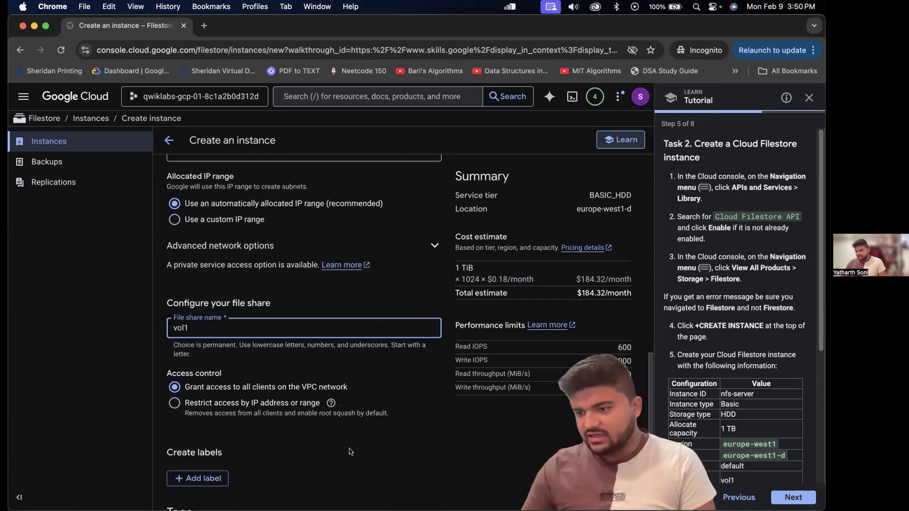
pyautogui.click(308, 430)
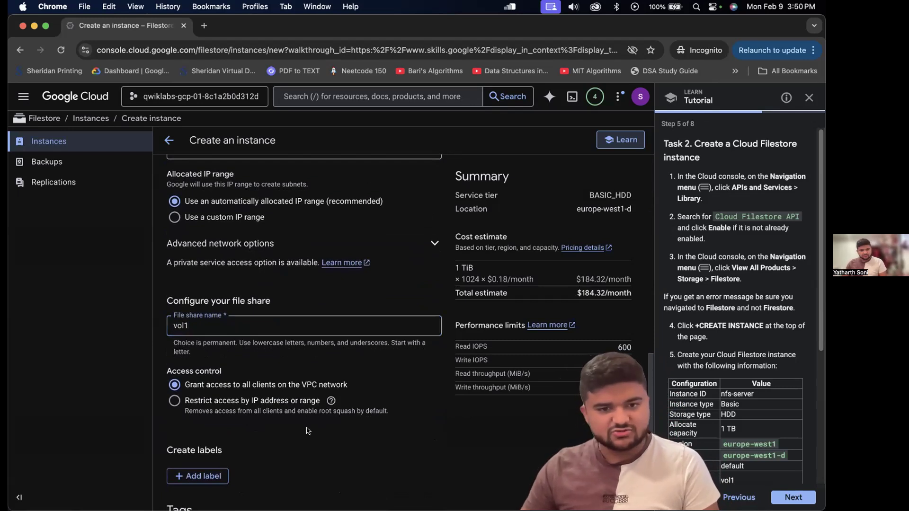
pyautogui.scroll(-3, 308, 431)
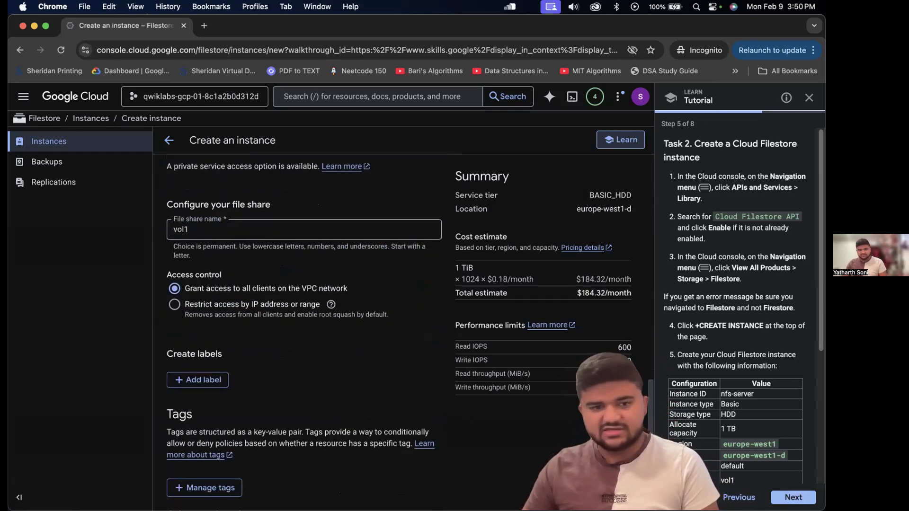
pyautogui.scroll(-4, 647, 415)
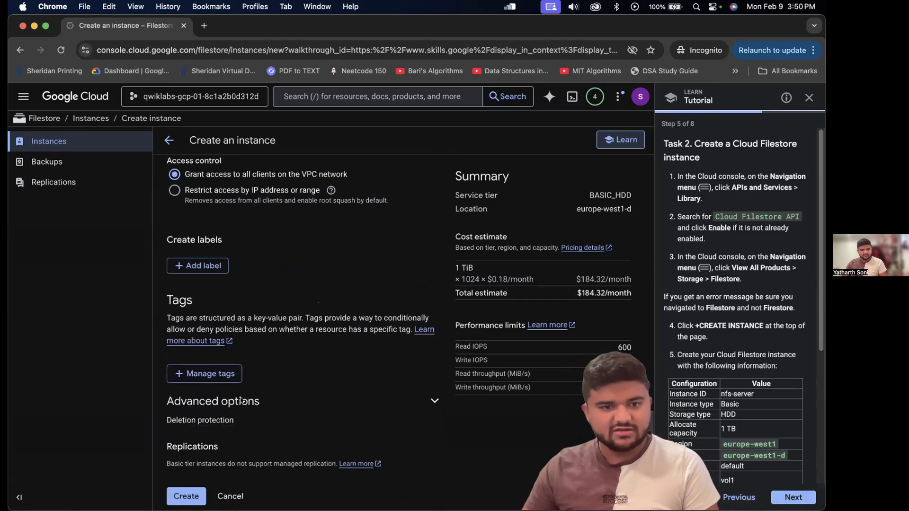
pyautogui.click(186, 489)
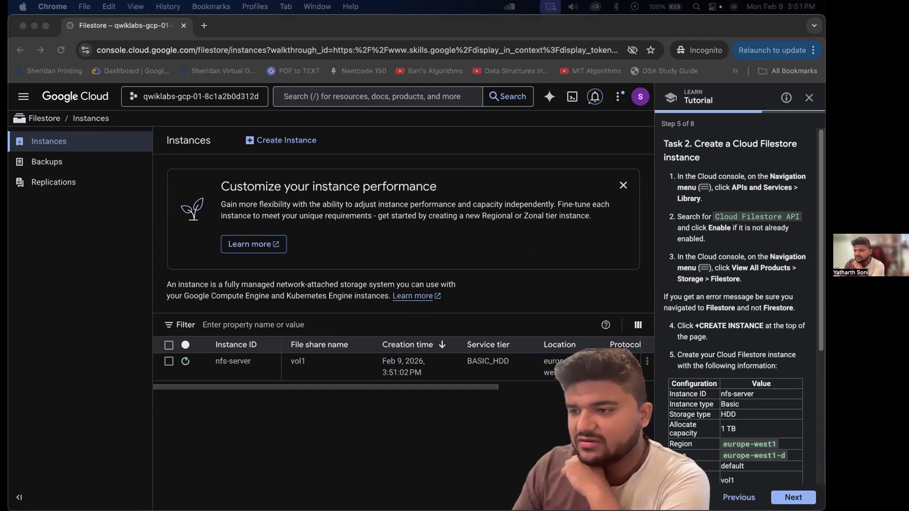
# Check the creation progress of nfs-server in the notifications, reloading the Instances page and dismissing the production environment hint
pyautogui.click(326, 424)
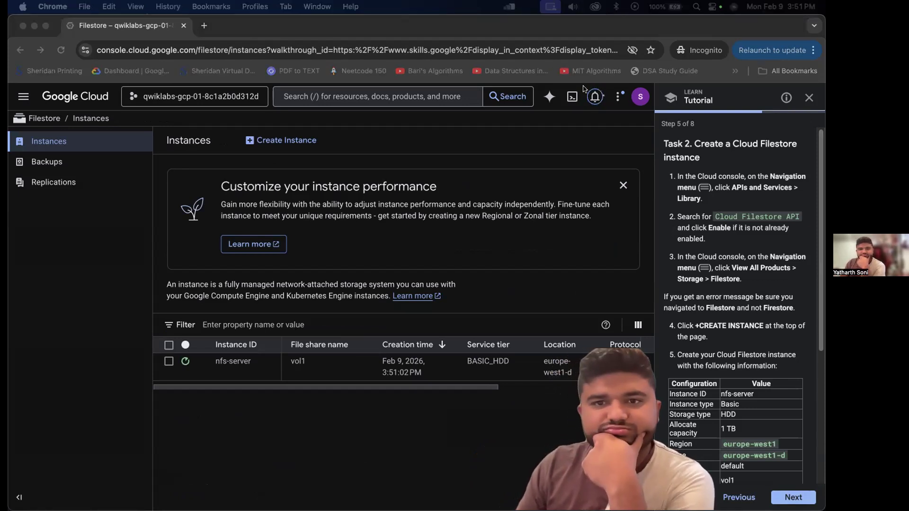
pyautogui.click(595, 98)
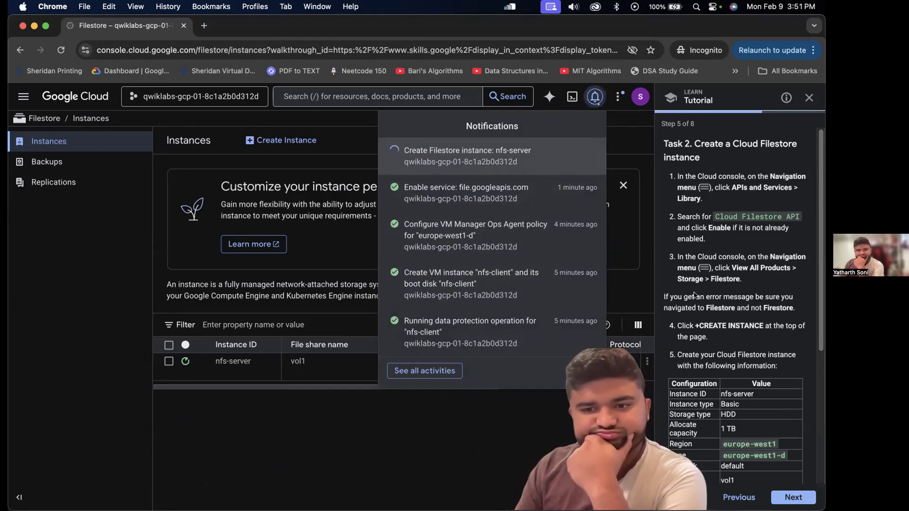
pyautogui.scroll(-5, 729, 340)
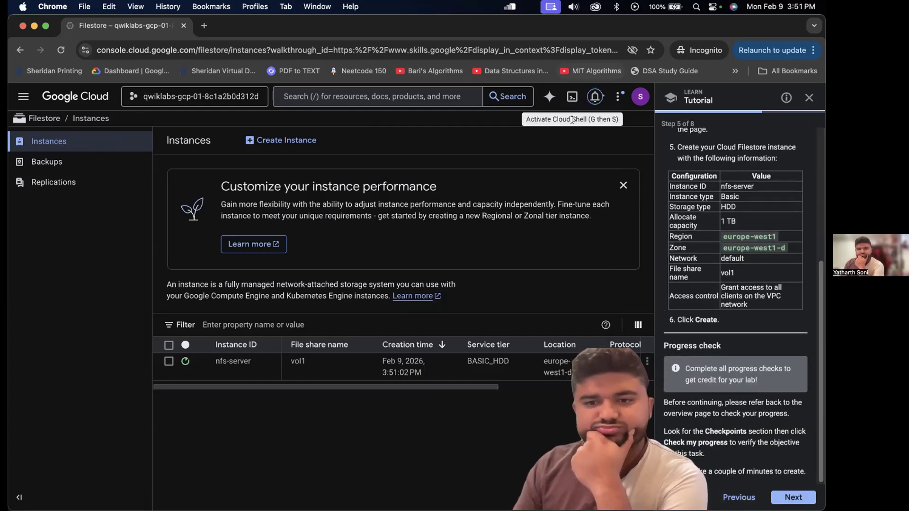
pyautogui.click(600, 97)
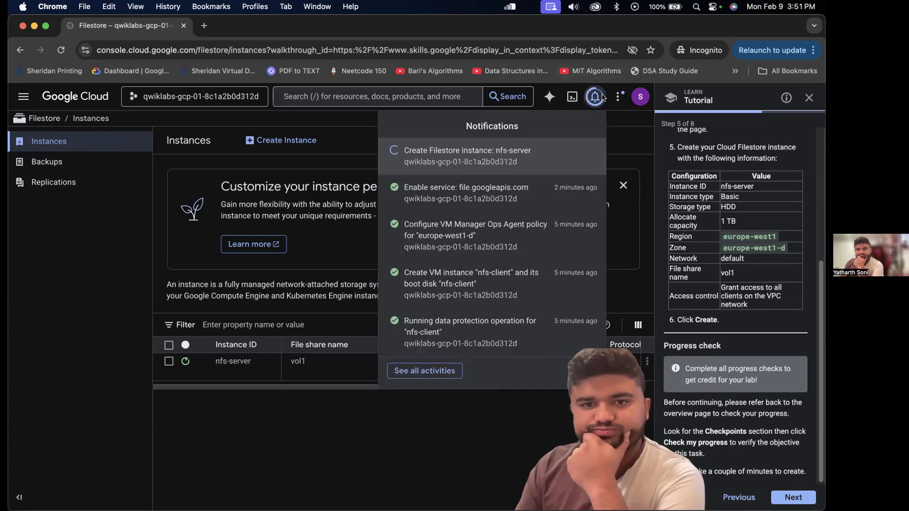
pyautogui.click(601, 97)
pyautogui.click(60, 51)
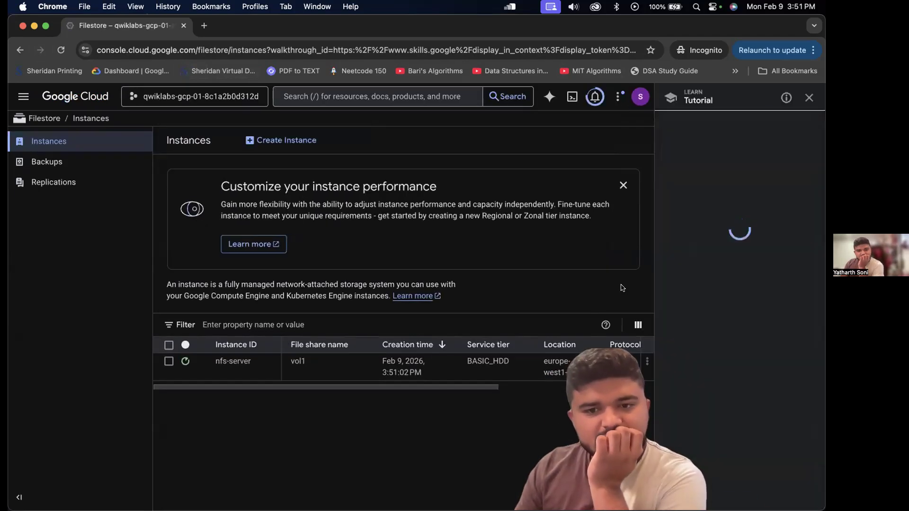
pyautogui.click(596, 97)
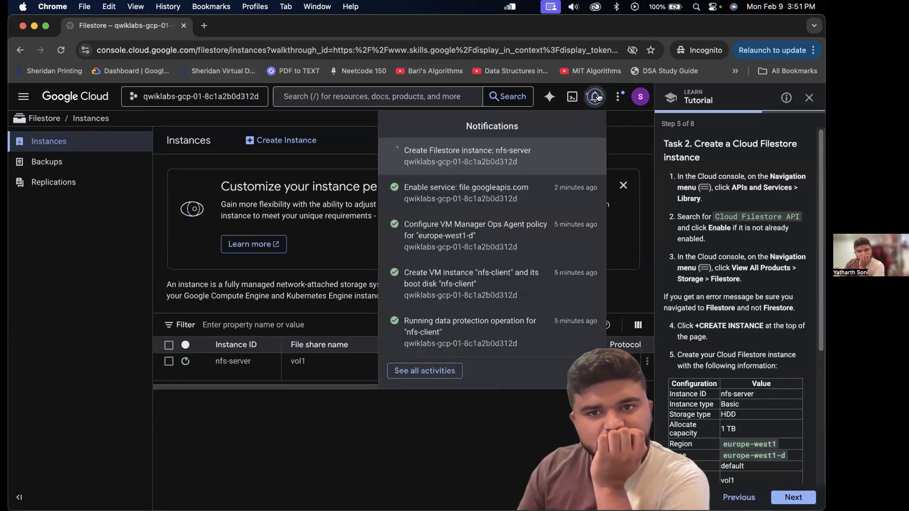
pyautogui.click(611, 226)
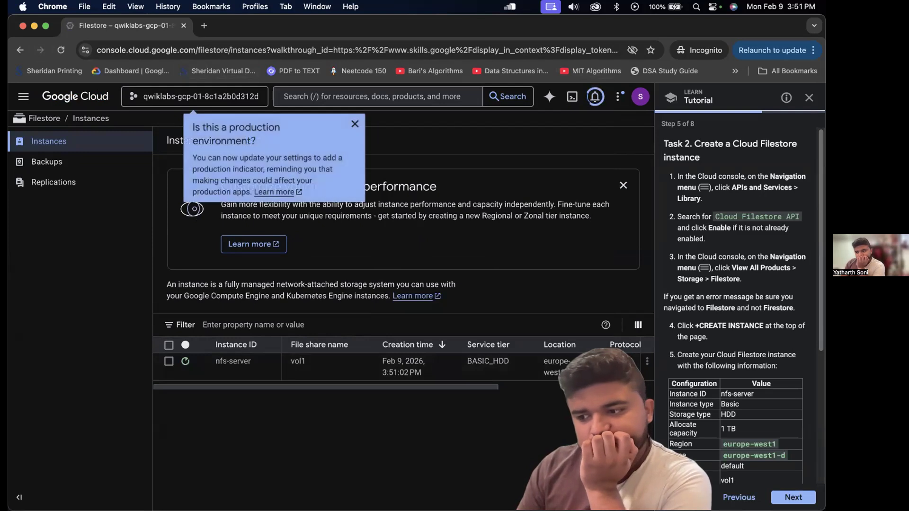
pyautogui.click(354, 123)
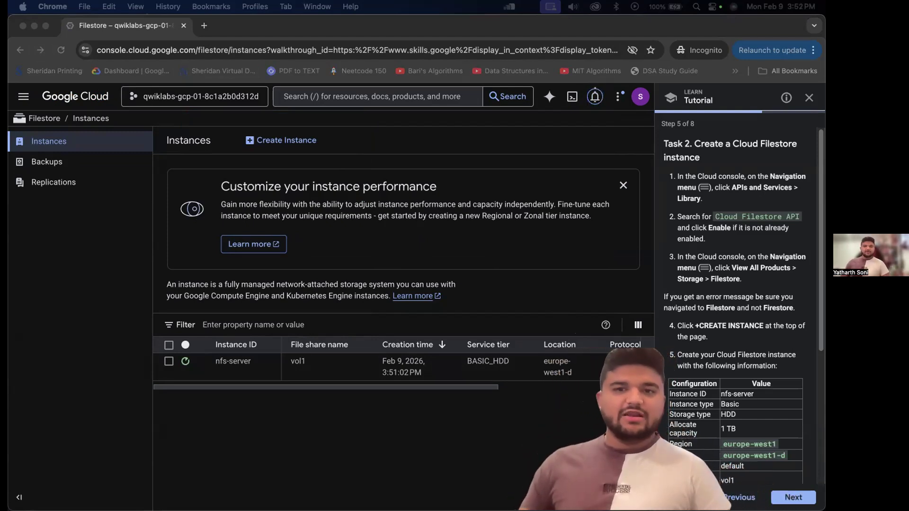
pyautogui.scroll(-1, 781, 328)
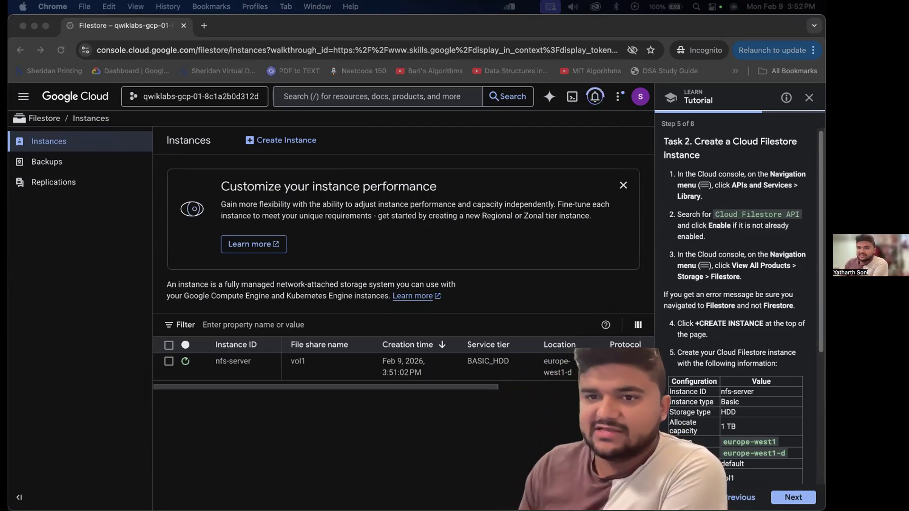
# Switch to the Google Skills lab page, maximize its window, and review the Cloud Filestore instance checkpoint
pyautogui.moveTo(391, 143); pyautogui.dragTo(556, 32)
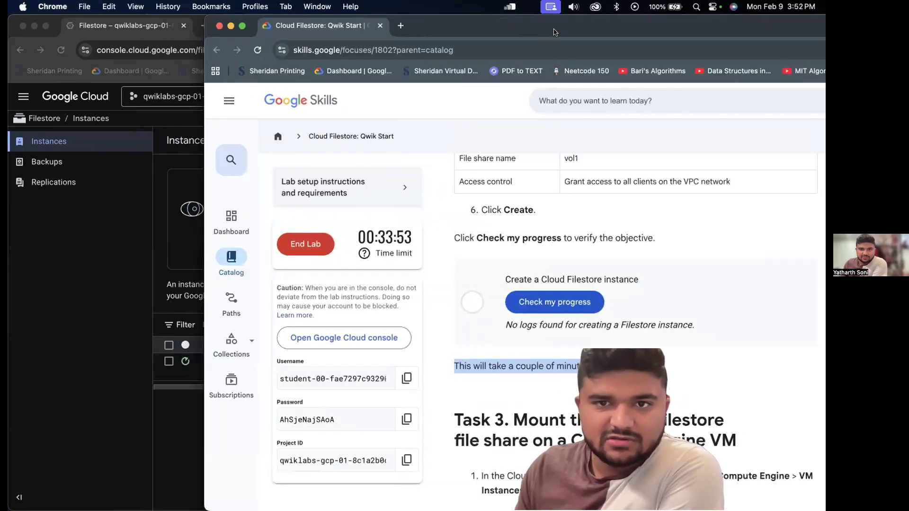
pyautogui.doubleClick(556, 32)
pyautogui.scroll(-2, 459, 278)
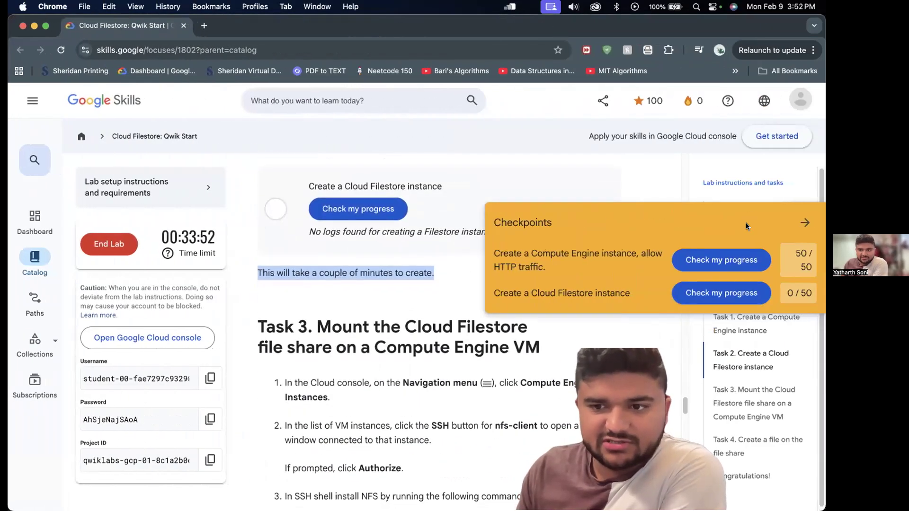
pyautogui.doubleClick(576, 290)
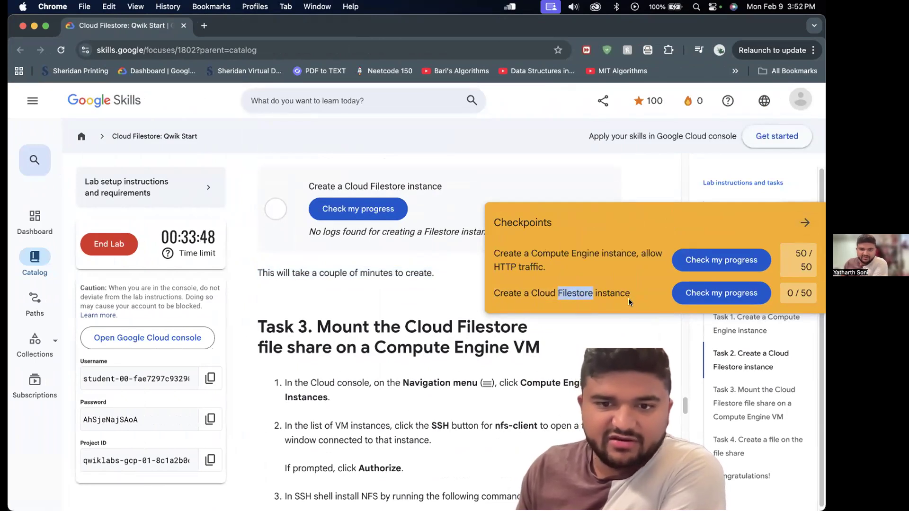
# Read the Task 3 instructions for mounting the Cloud Filestore file share on a Compute Engine VM
pyautogui.scroll(-2, 261, 207)
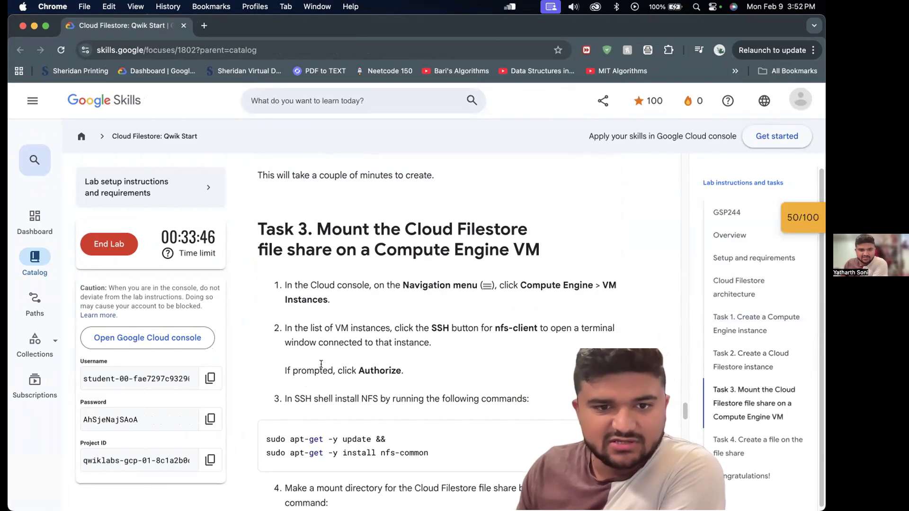
pyautogui.moveTo(261, 207); pyautogui.dragTo(544, 253)
pyautogui.moveTo(593, 326); pyautogui.dragTo(589, 320)
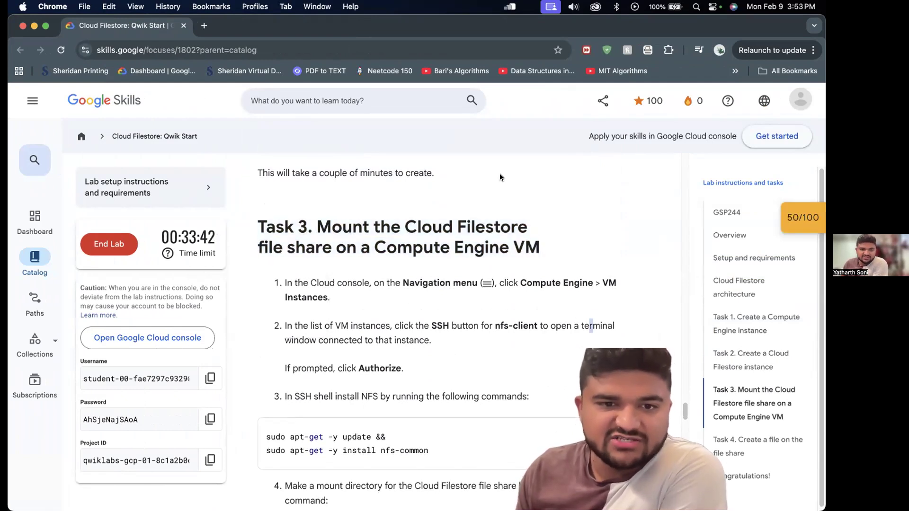
pyautogui.scroll(-1, 504, 232)
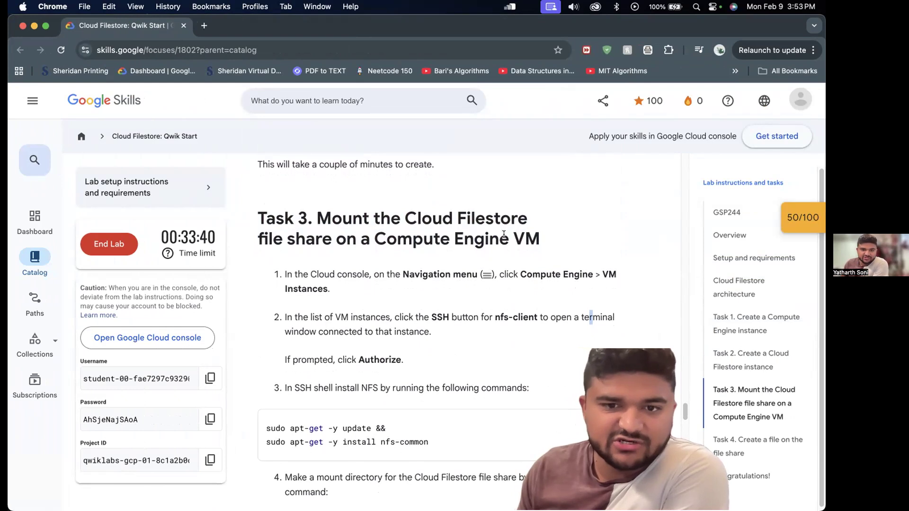
# Read the Task 3 instructions for opening the VM instances list and connecting to nfs-client over SSH
pyautogui.moveTo(526, 276); pyautogui.dragTo(620, 288)
pyautogui.scroll(-1, 629, 303)
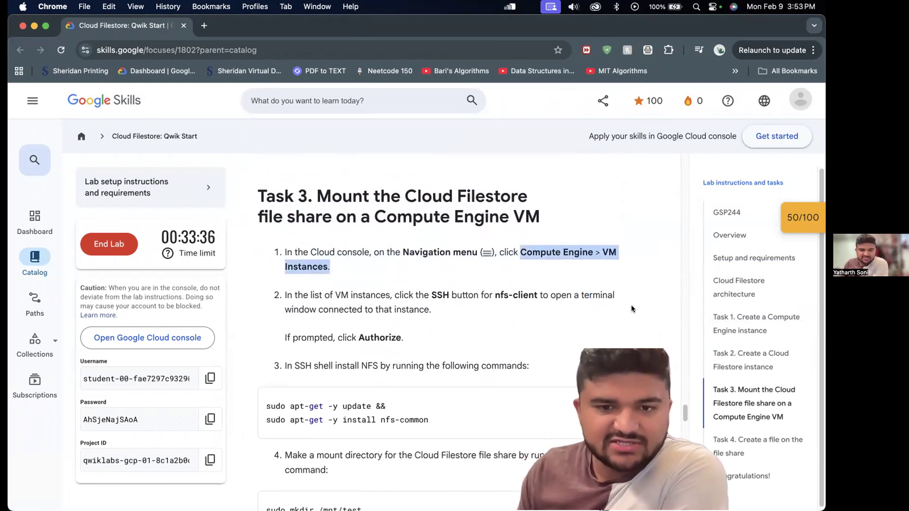
pyautogui.click(448, 291)
pyautogui.tripleClick(448, 290)
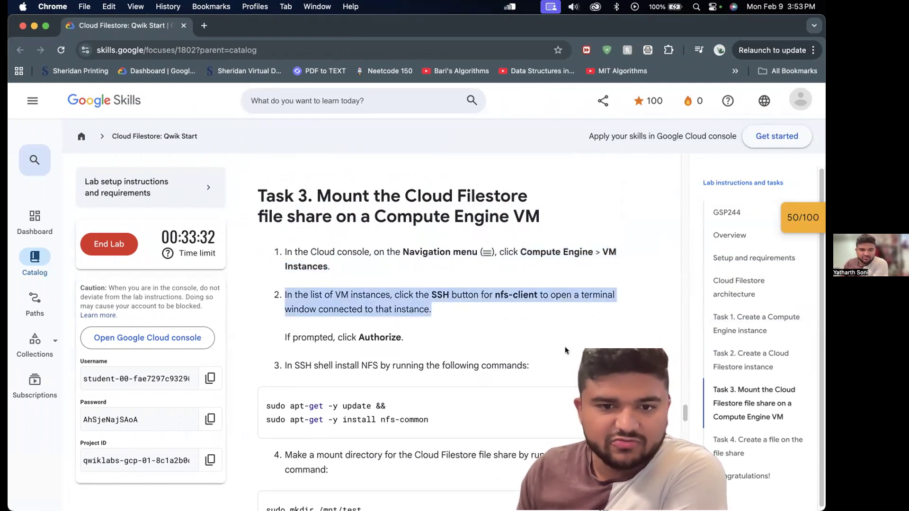
pyautogui.keyDown('shift'); pyautogui.click(502, 295); pyautogui.keyUp('shift')
pyautogui.moveTo(502, 295); pyautogui.dragTo(537, 292)
pyautogui.click(525, 303)
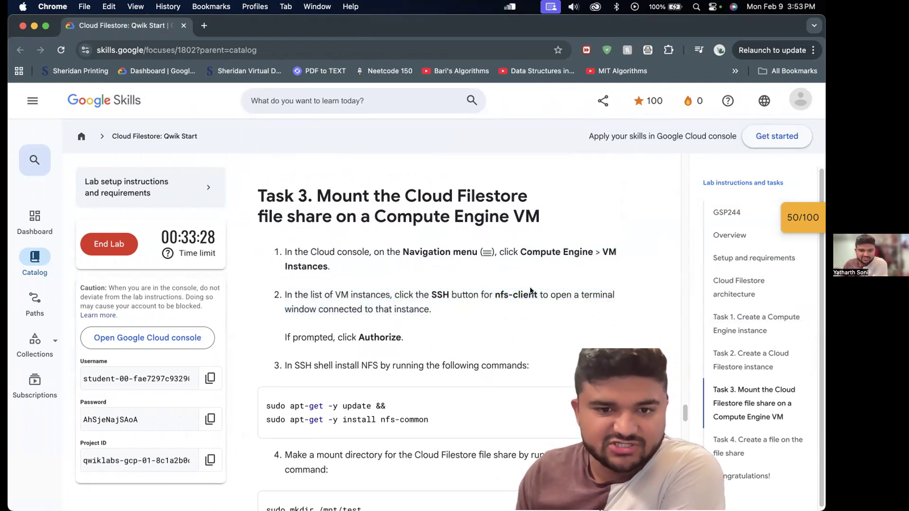
# Examine the commands for installing NFS in the SSH shell and the instruction for making a mount directory
pyautogui.scroll(-3, 436, 442)
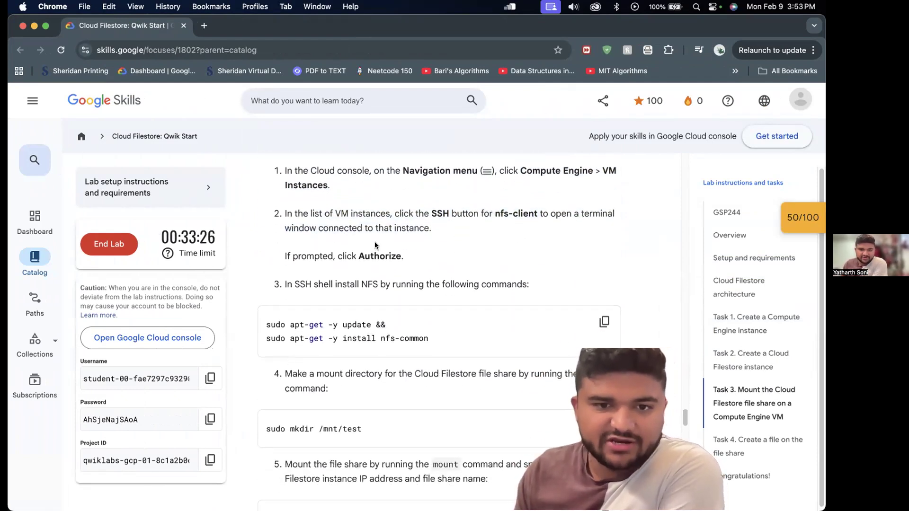
pyautogui.scroll(-3, 377, 246)
pyautogui.moveTo(281, 231); pyautogui.dragTo(424, 231)
pyautogui.click(450, 269)
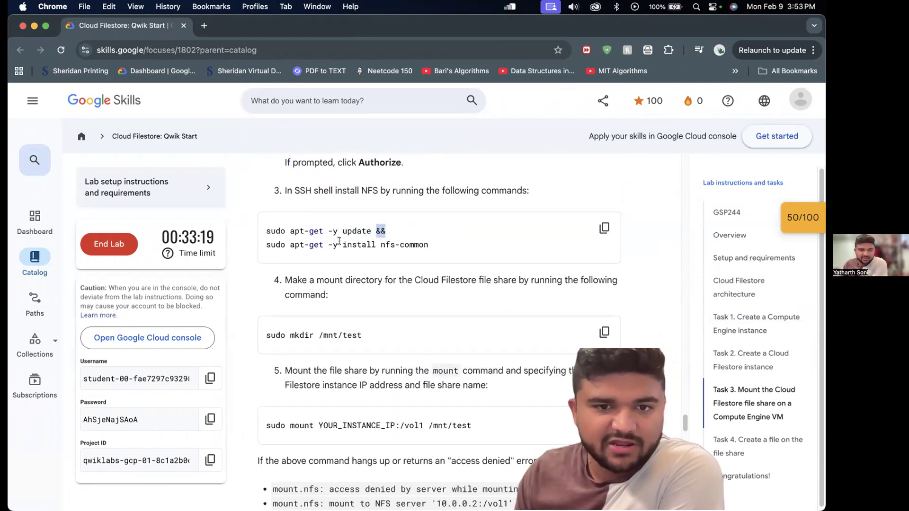
pyautogui.moveTo(339, 241); pyautogui.dragTo(449, 255)
pyautogui.scroll(-5, 462, 290)
pyautogui.scroll(4, 462, 290)
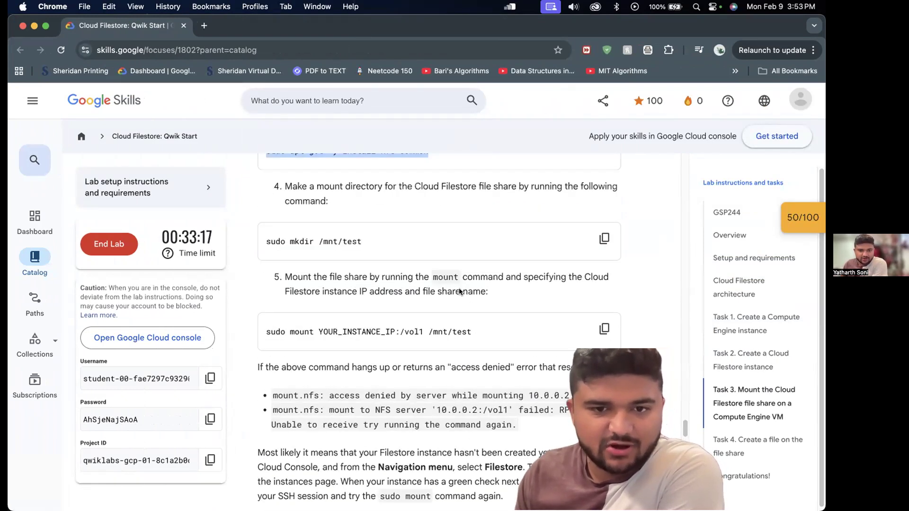
pyautogui.click(404, 245)
pyautogui.tripleClick(405, 245)
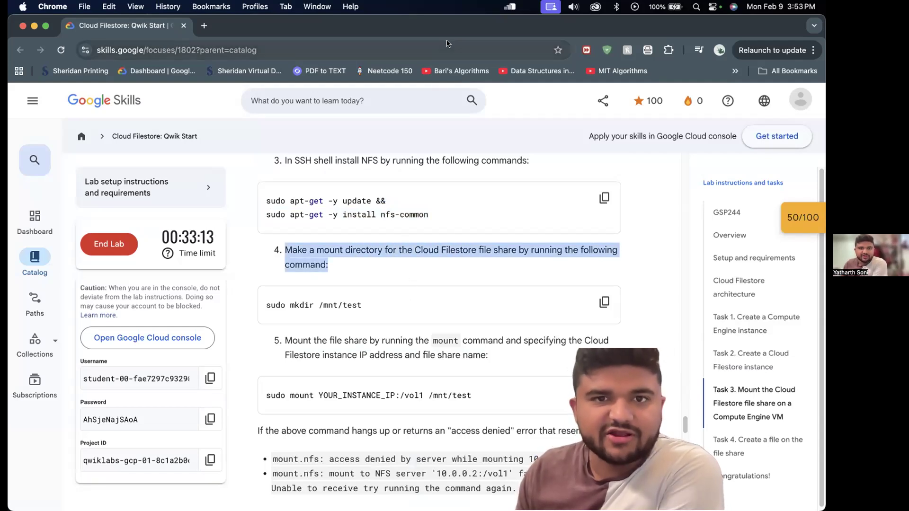
# Switch to the Google Cloud console and check the creation progress of nfs-server in the notifications, reloading the Instances page
pyautogui.press('super+m')
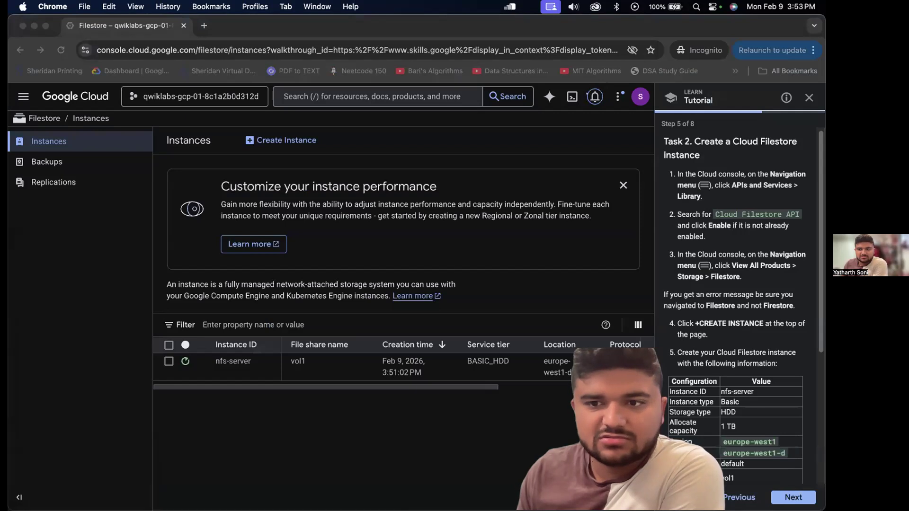
pyautogui.click(596, 97)
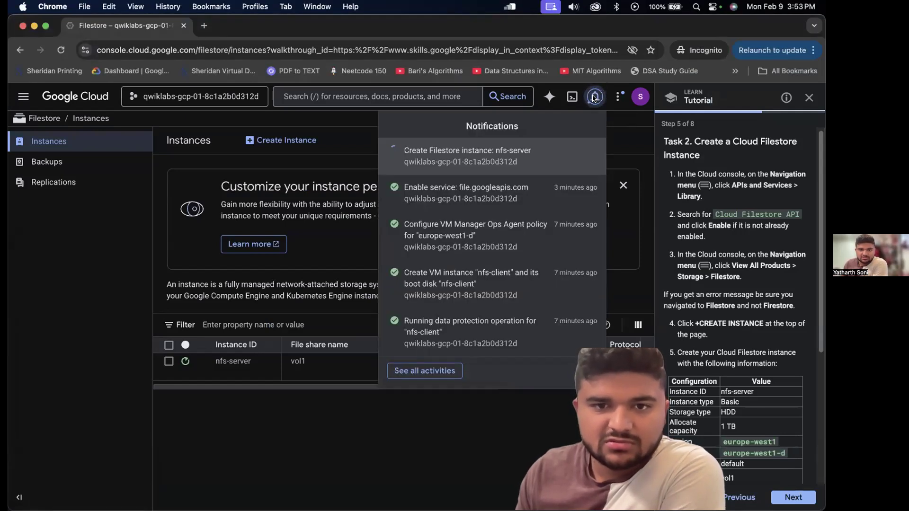
pyautogui.click(60, 45)
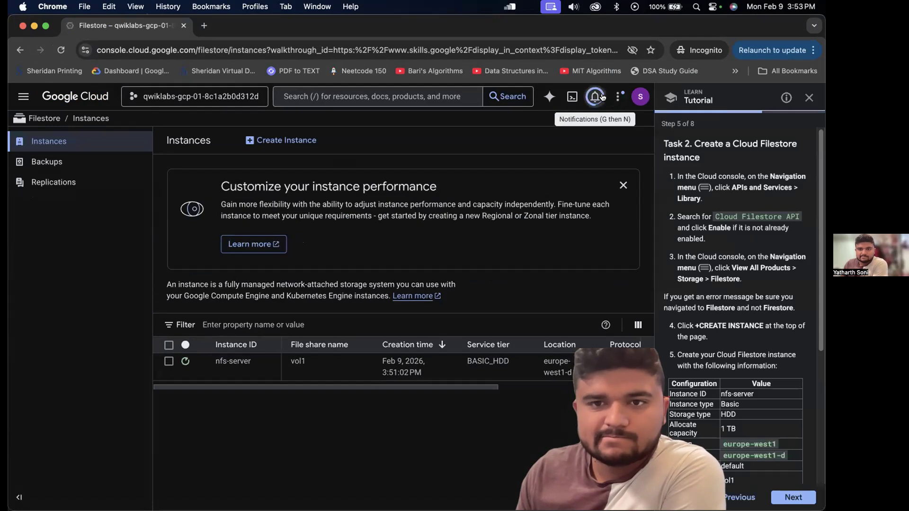
pyautogui.click(595, 97)
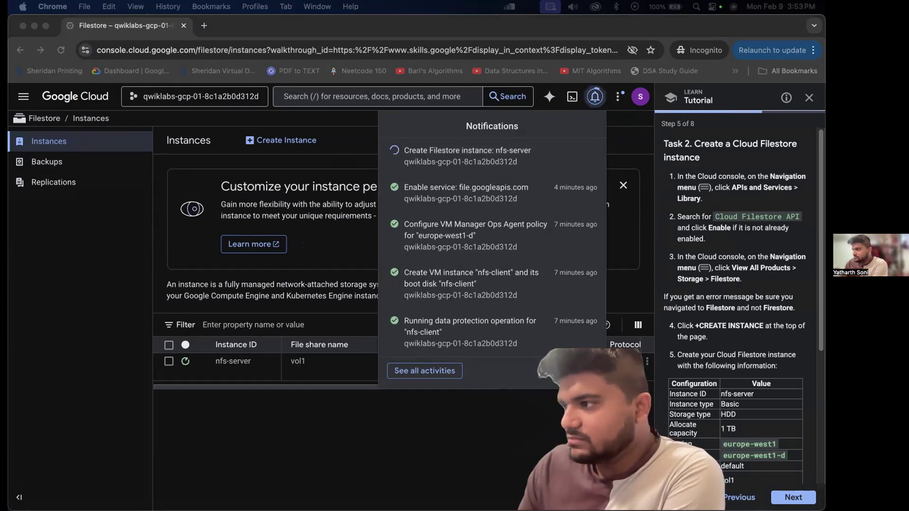
# Return to the Google Skills lab page and reread the instruction for making the Cloud Filestore mount directory
pyautogui.moveTo(823, 280); pyautogui.dragTo(781, 218)
pyautogui.moveTo(606, 94); pyautogui.dragTo(563, 26)
pyautogui.scroll(-4, 491, 273)
pyautogui.scroll(-4, 484, 271)
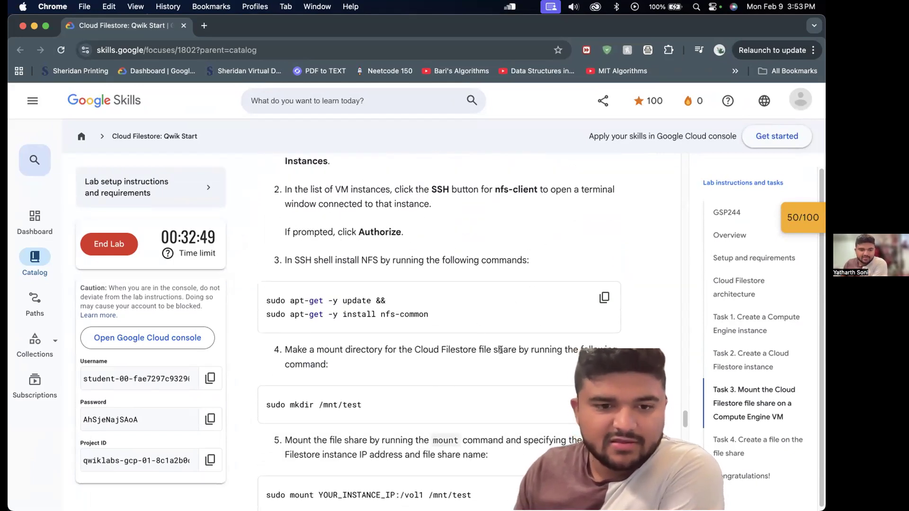
pyautogui.scroll(-4, 316, 244)
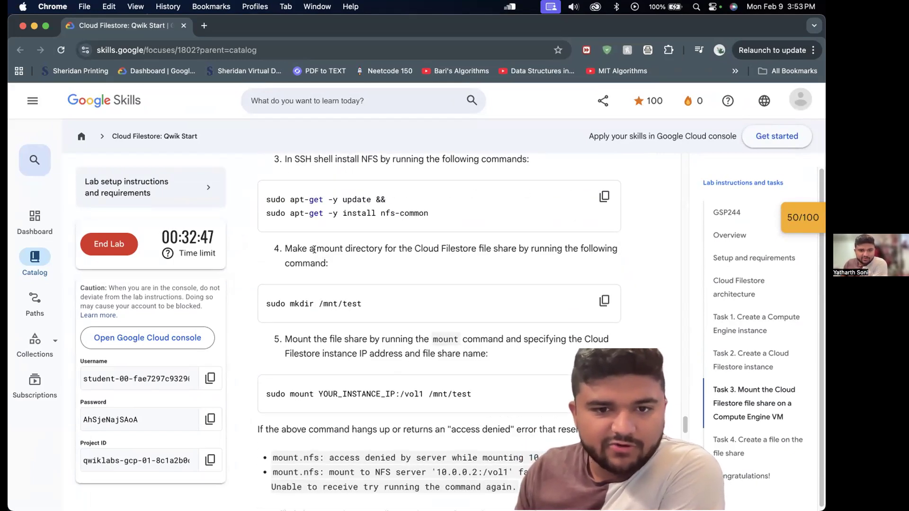
pyautogui.moveTo(316, 248); pyautogui.dragTo(601, 279)
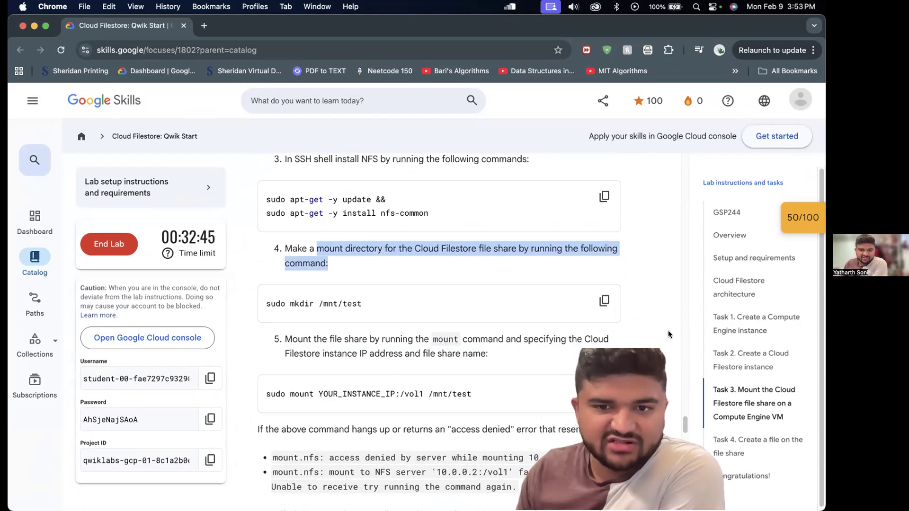
pyautogui.scroll(-4, 668, 332)
pyautogui.scroll(4, 666, 337)
pyautogui.scroll(-1, 665, 340)
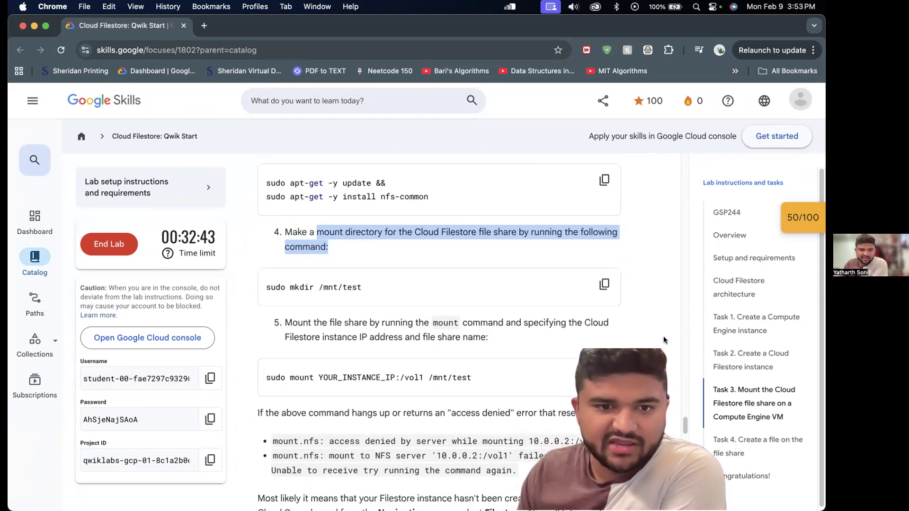
pyautogui.tripleClick(345, 227)
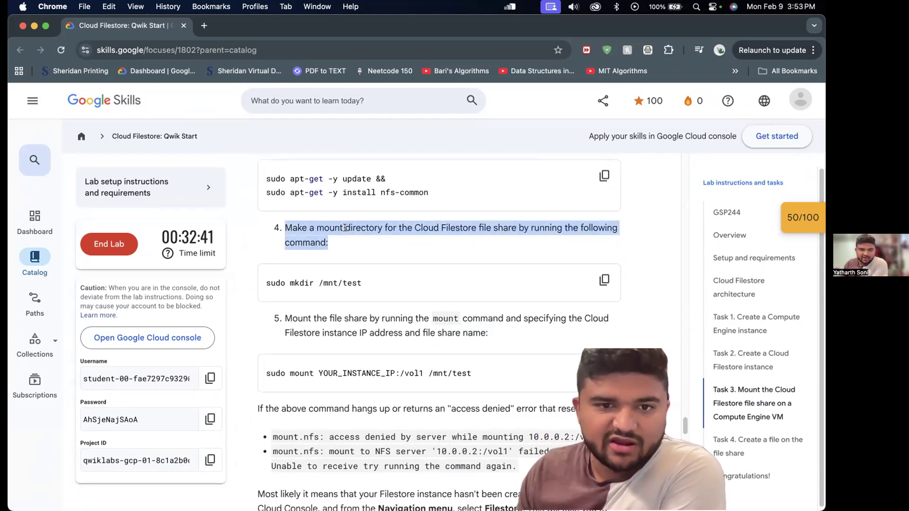
# Review the Task 3 heading and its steps on the SSH shell, VM Instances and the nfs-client connection
pyautogui.scroll(3, 330, 276)
pyautogui.doubleClick(310, 232)
pyautogui.scroll(3, 445, 269)
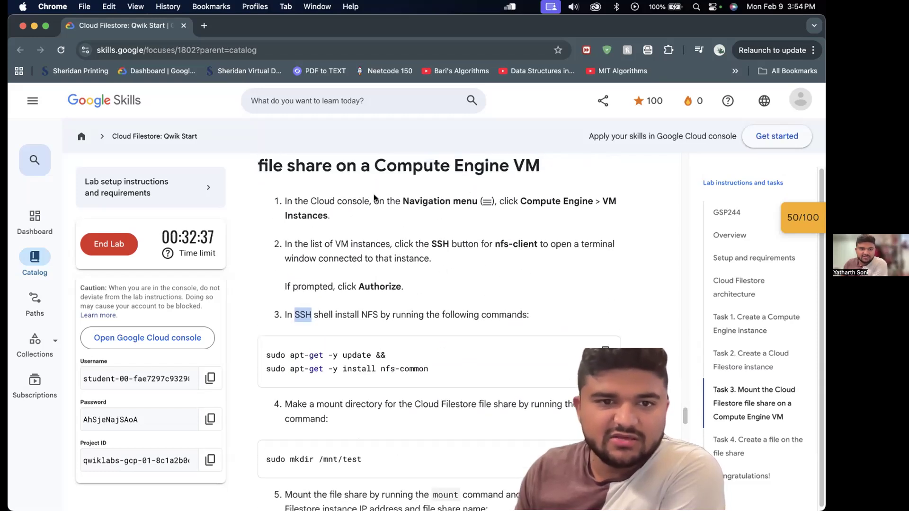
pyautogui.scroll(1, 376, 183)
pyautogui.moveTo(376, 183); pyautogui.dragTo(539, 184)
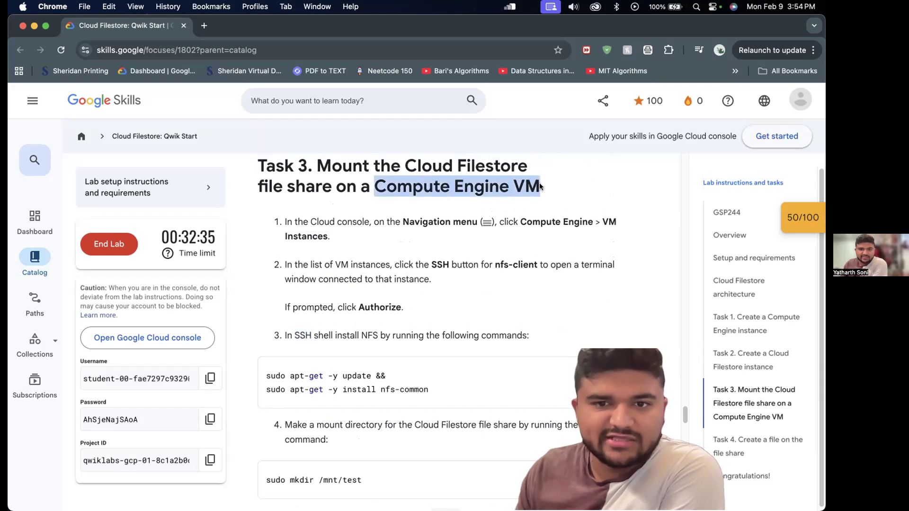
pyautogui.moveTo(284, 222); pyautogui.dragTo(629, 232)
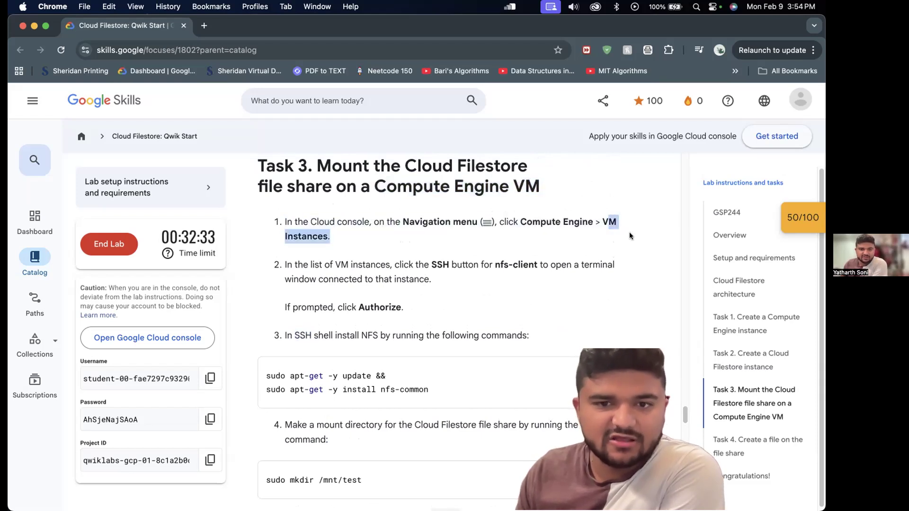
pyautogui.scroll(-1, 620, 234)
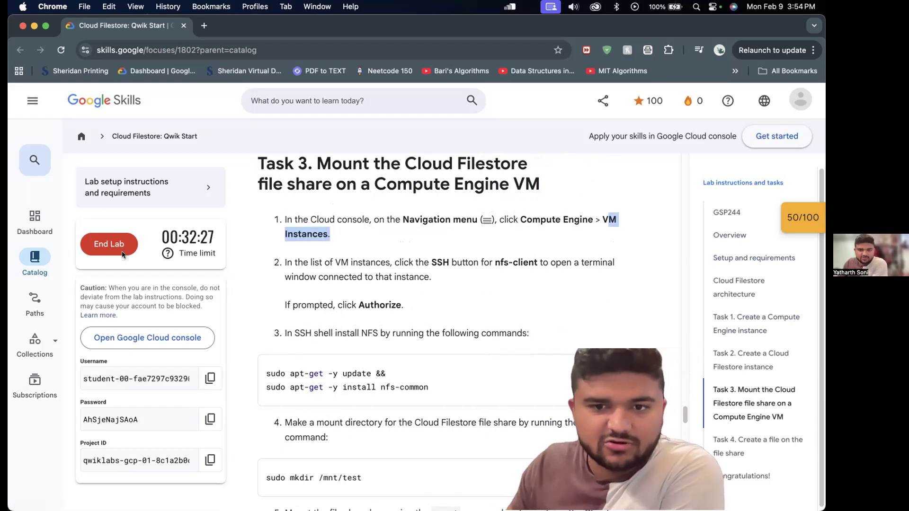
pyautogui.moveTo(487, 256); pyautogui.dragTo(540, 264)
# Examine the instructions for making the /mnt/test directory and mounting vol1 with the Filestore instance IP address
pyautogui.scroll(-5, 561, 246)
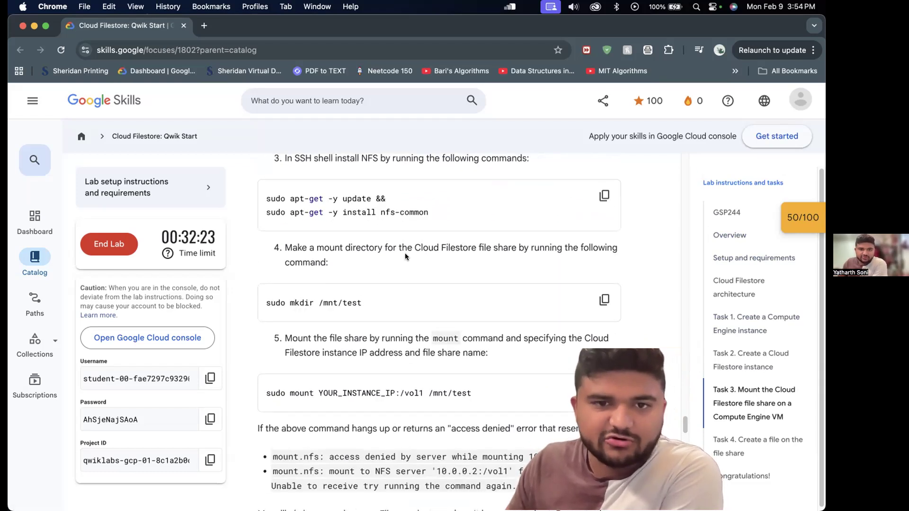
pyautogui.scroll(2, 349, 238)
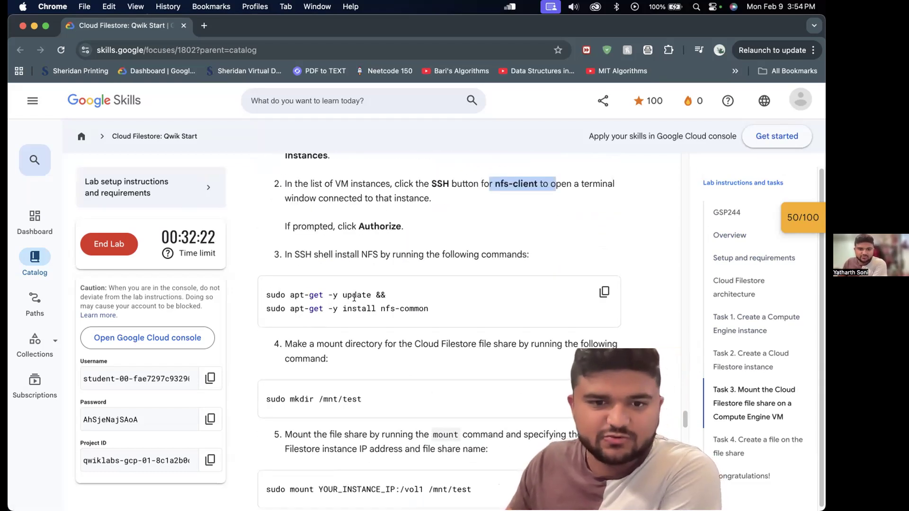
pyautogui.scroll(-2, 354, 297)
pyautogui.moveTo(329, 254); pyautogui.dragTo(284, 226)
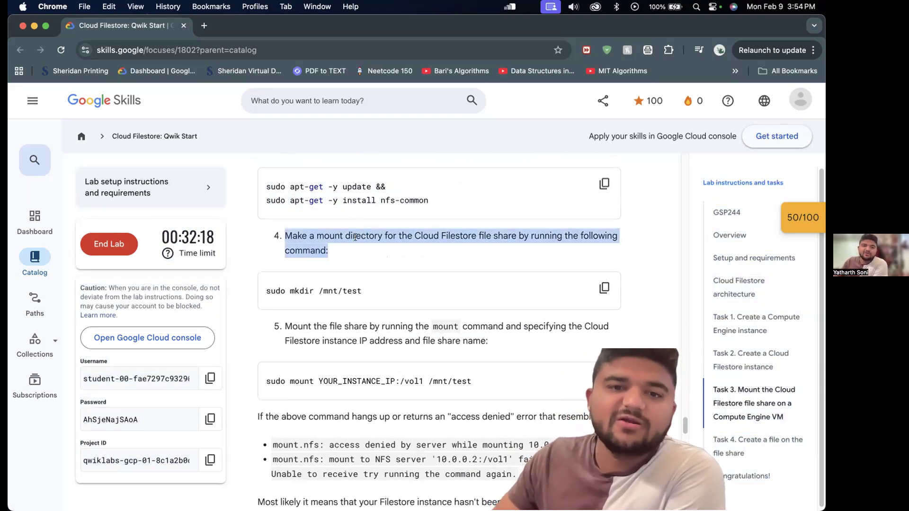
pyautogui.scroll(-1, 331, 275)
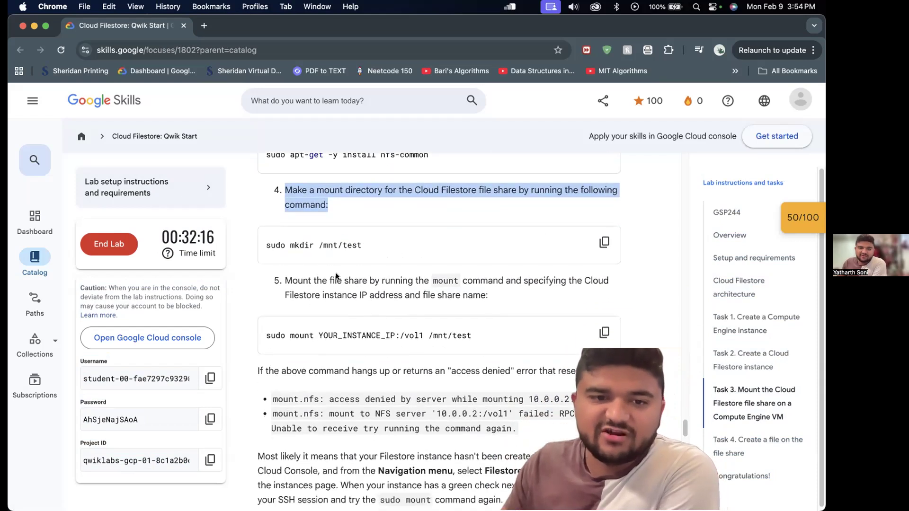
pyautogui.scroll(-1, 322, 270)
pyautogui.moveTo(285, 259); pyautogui.dragTo(458, 279)
pyautogui.moveTo(541, 268); pyautogui.dragTo(510, 308)
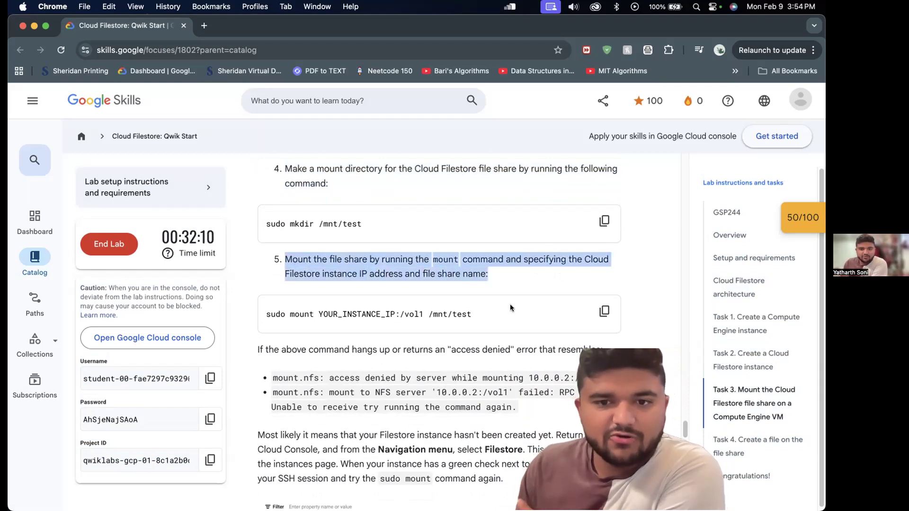
pyautogui.click(321, 338)
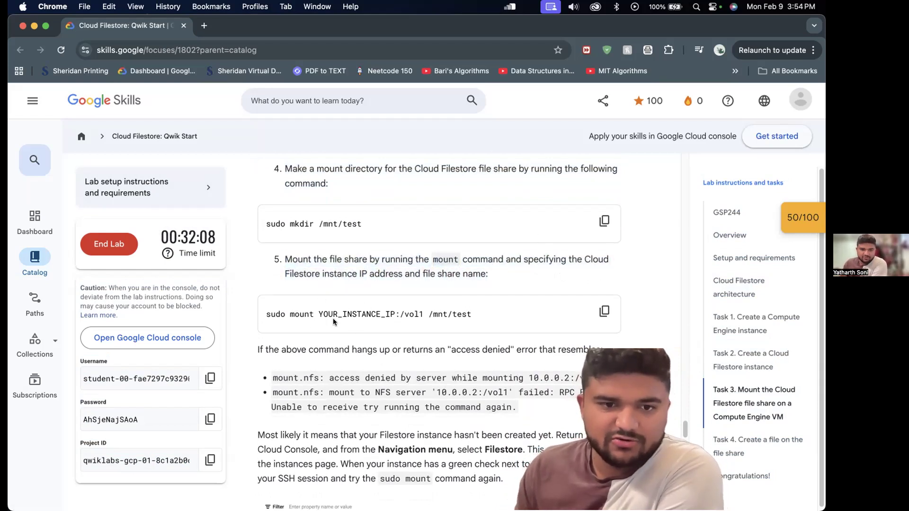
pyautogui.moveTo(313, 304); pyautogui.dragTo(463, 309)
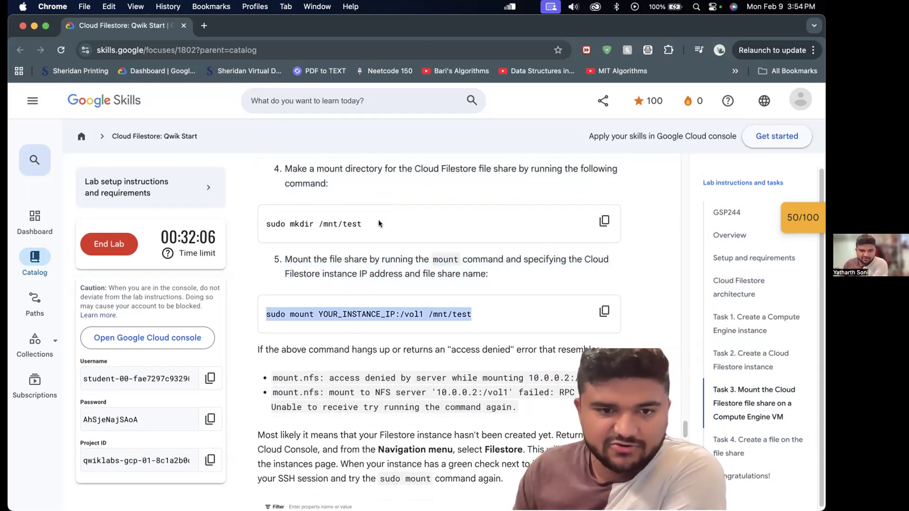
# Read the troubleshooting notes for a hanging or denied mount and the chmod command that makes the share accessible
pyautogui.scroll(-2, 379, 220)
pyautogui.doubleClick(300, 258)
pyautogui.click(301, 258)
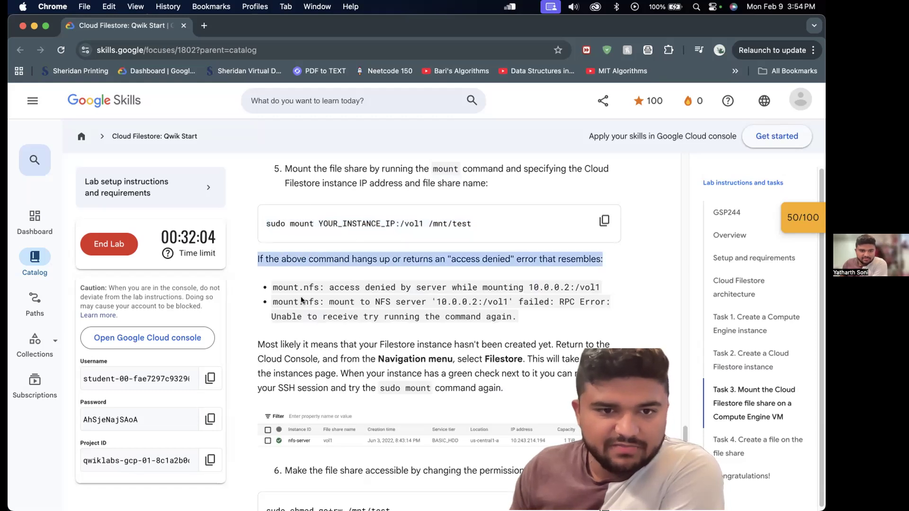
pyautogui.scroll(-2, 303, 279)
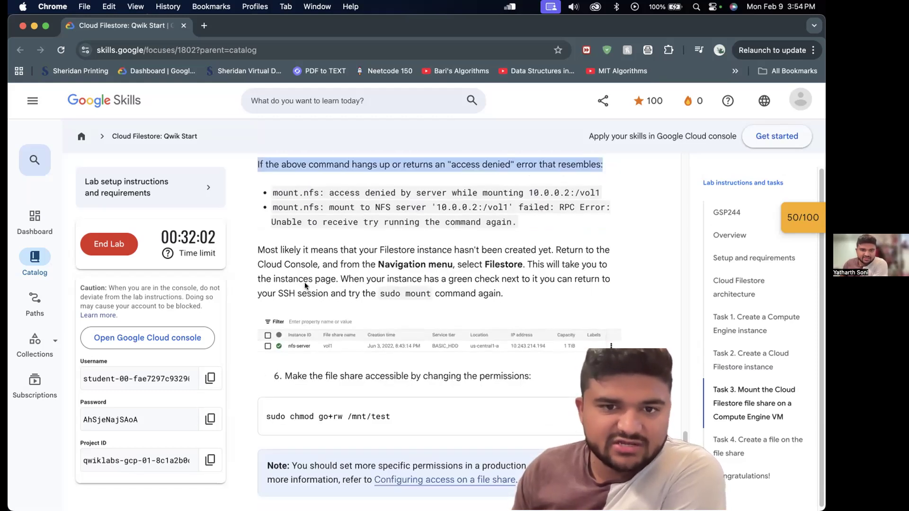
pyautogui.rightClick(302, 317)
pyautogui.click(300, 306)
pyautogui.scroll(-2, 312, 297)
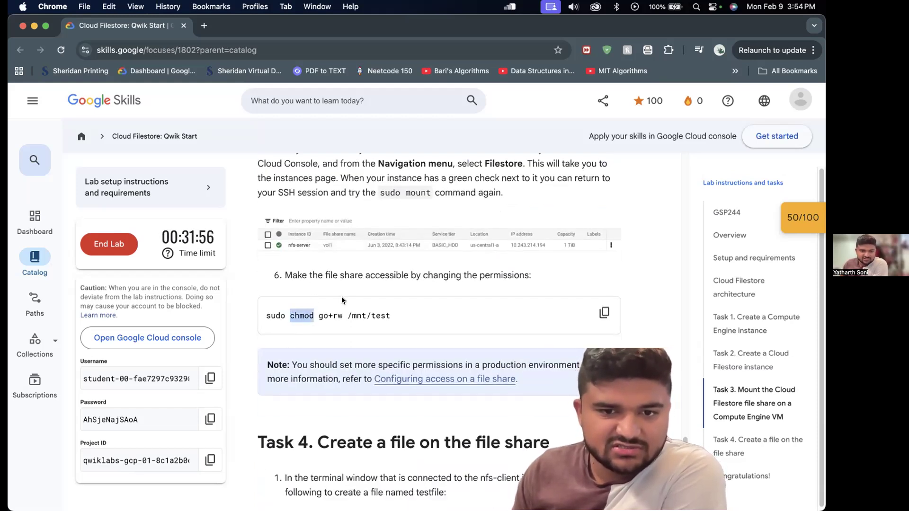
pyautogui.moveTo(363, 273); pyautogui.dragTo(556, 318)
# Examine the Task 4 instruction for creating testfile, including the text and /mnt/test/testfile path in its echo command
pyautogui.scroll(-5, 556, 316)
pyautogui.scroll(2, 554, 315)
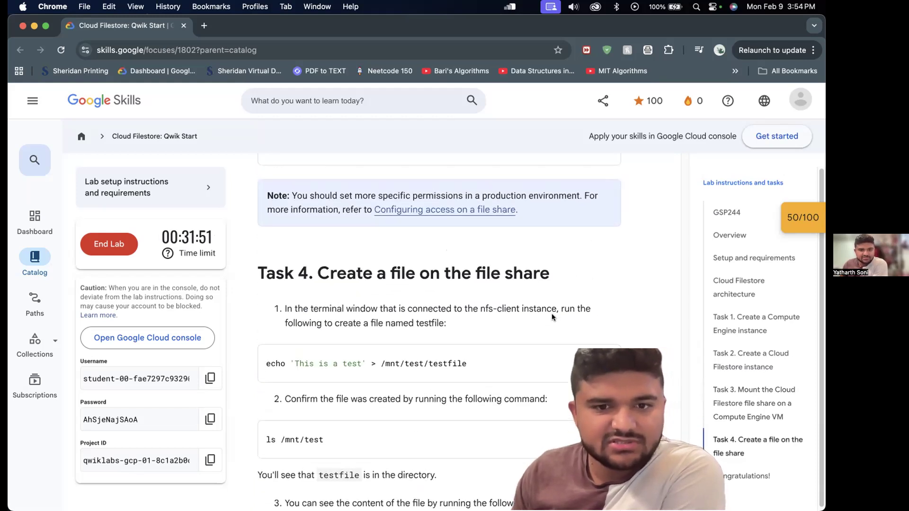
pyautogui.scroll(-1, 527, 316)
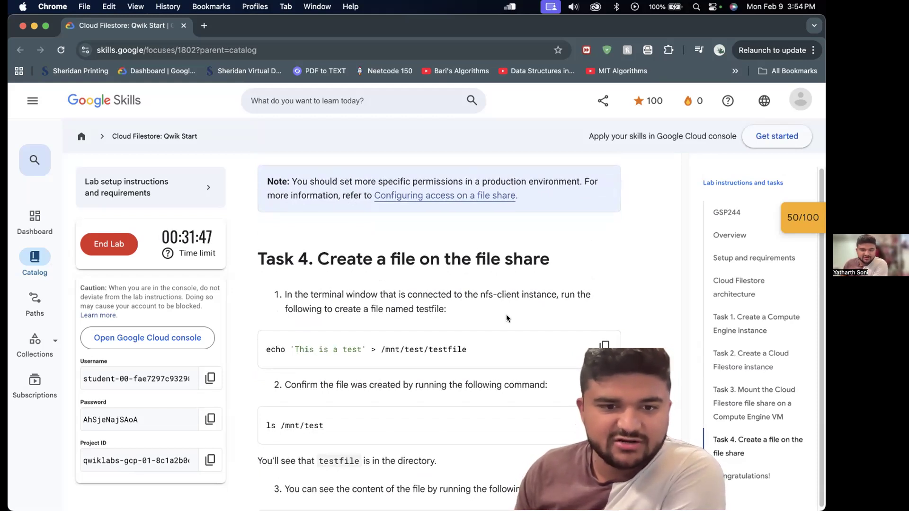
pyautogui.moveTo(303, 353); pyautogui.dragTo(447, 358)
pyautogui.click(490, 354)
pyautogui.scroll(-1, 491, 353)
pyautogui.scroll(-1, 491, 354)
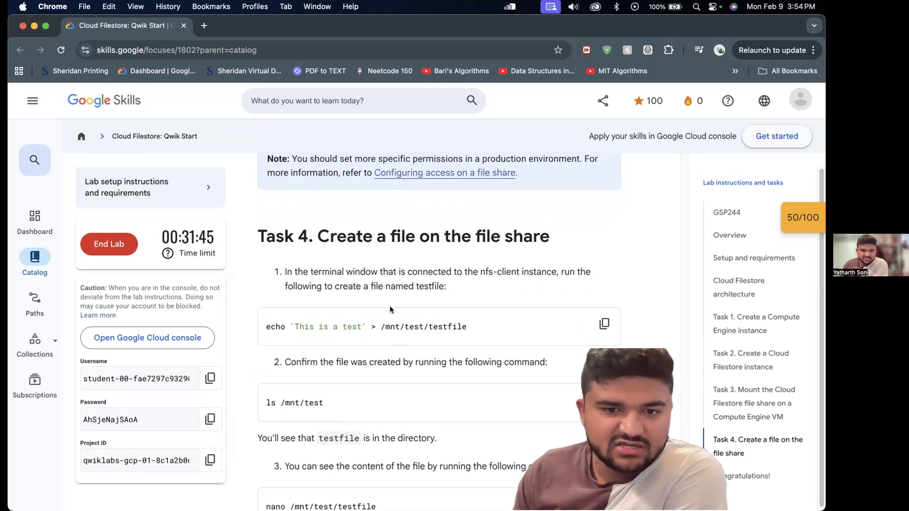
pyautogui.tripleClick(437, 326)
pyautogui.tripleClick(437, 326)
pyautogui.doubleClick(391, 326)
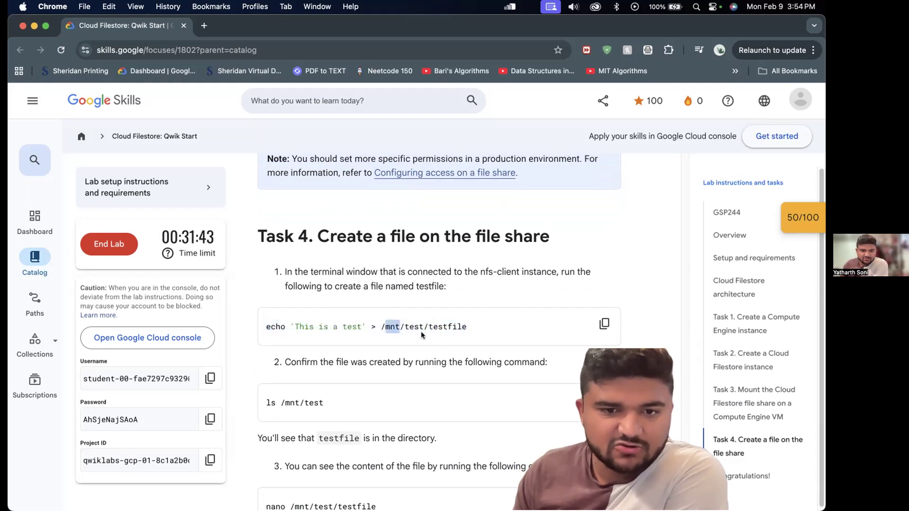
pyautogui.doubleClick(414, 326)
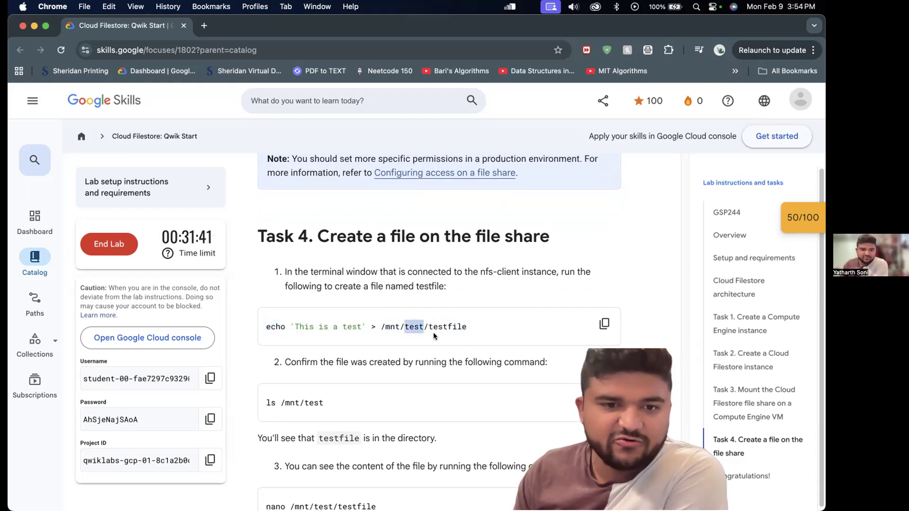
pyautogui.doubleClick(448, 327)
# Review the remaining Task 4 commands for viewing the test file, along with the Congratulations section
pyautogui.scroll(-10, 286, 306)
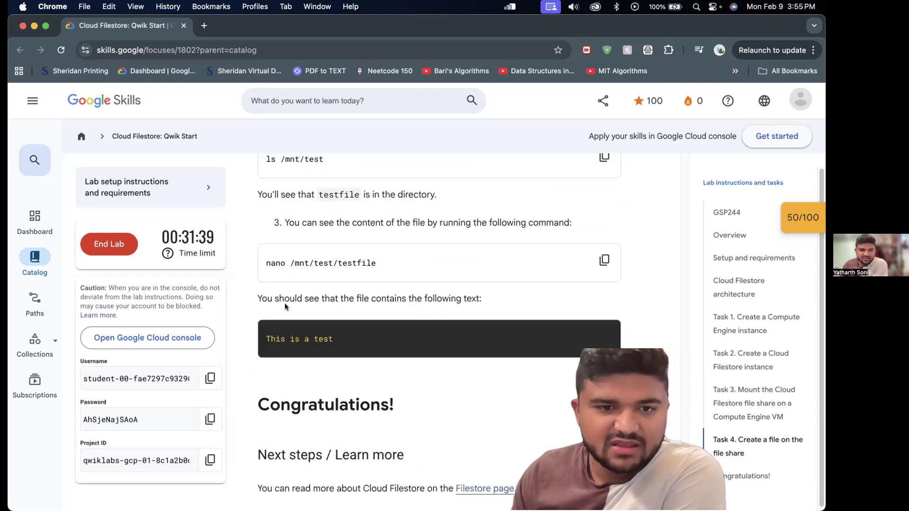
pyautogui.scroll(-11, 348, 278)
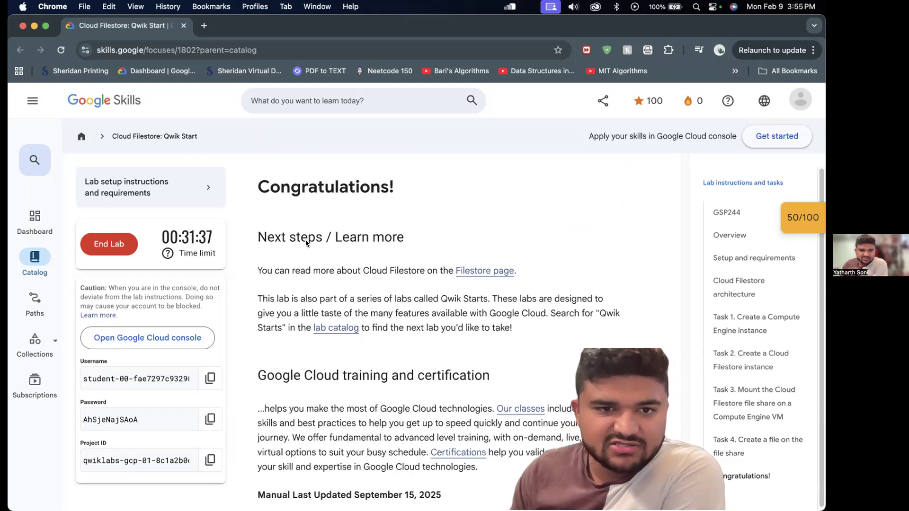
pyautogui.scroll(11, 397, 317)
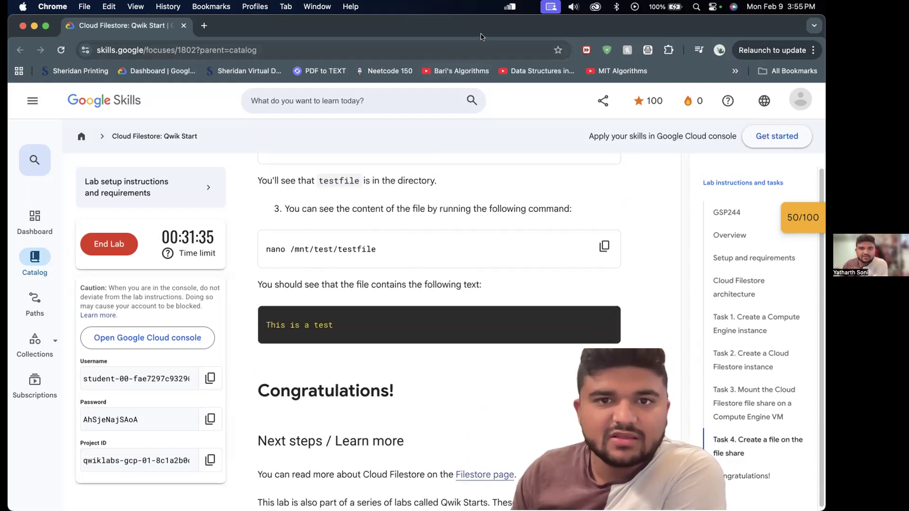
# Check the progress of the Create a Cloud Filestore instance objective and reread the note on creation time
pyautogui.scroll(20, 434, 297)
pyautogui.scroll(15, 435, 297)
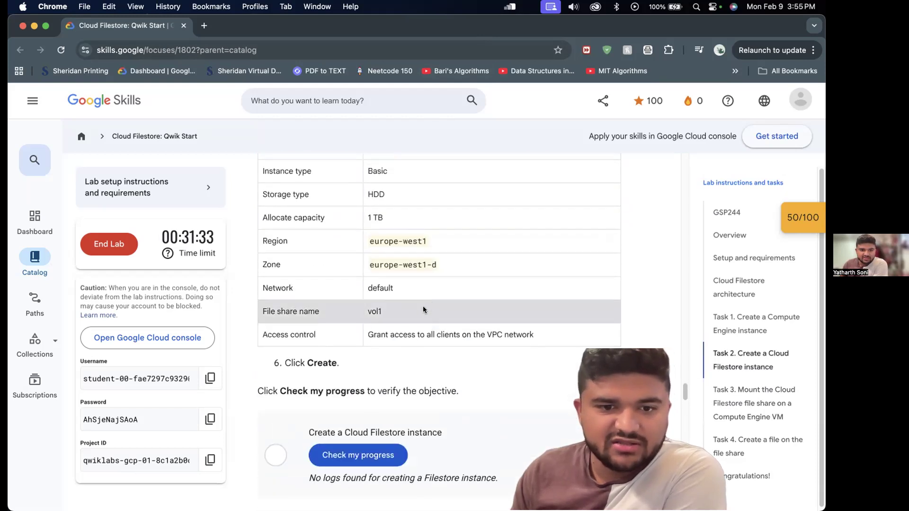
pyautogui.scroll(-2, 365, 349)
pyautogui.click(365, 349)
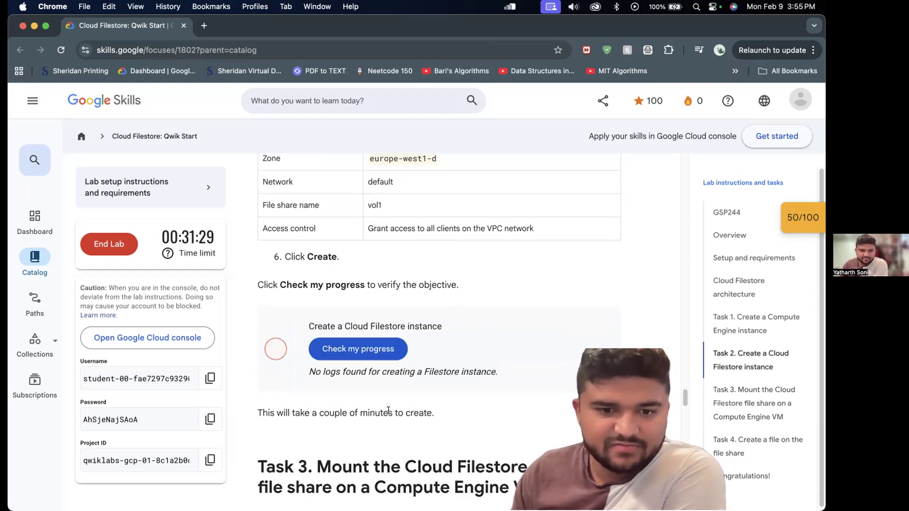
pyautogui.tripleClick(369, 413)
# Read the closing Next steps section, including the Filestore page reference and the Qwik Starts lab series description
pyautogui.scroll(-10, 521, 414)
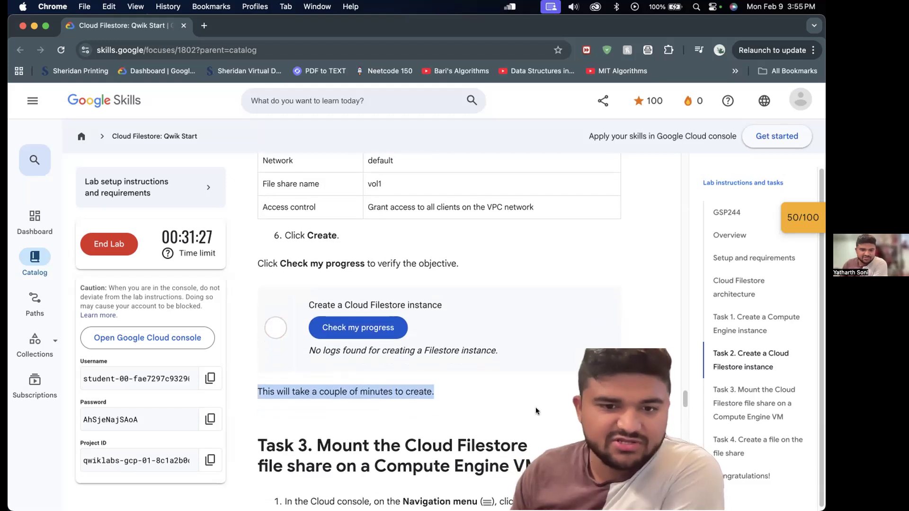
pyautogui.scroll(-20, 508, 410)
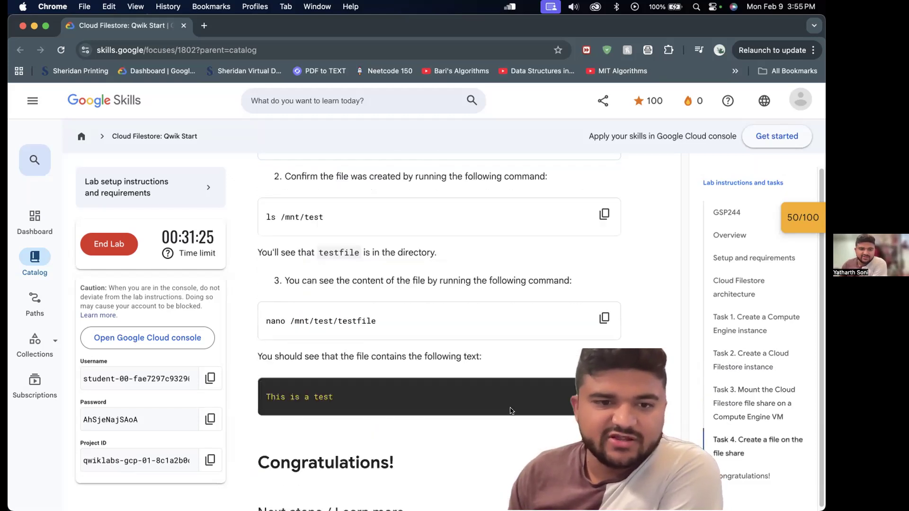
pyautogui.scroll(6, 514, 408)
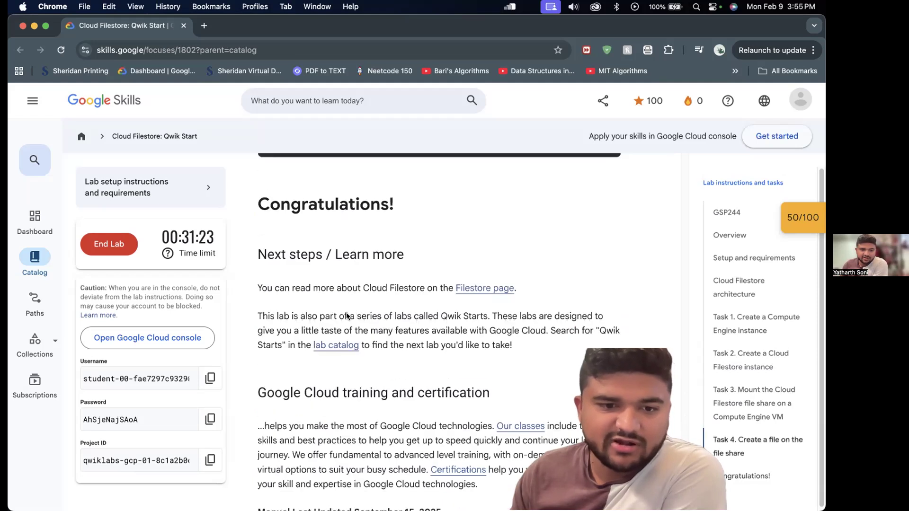
pyautogui.moveTo(307, 261); pyautogui.dragTo(516, 265)
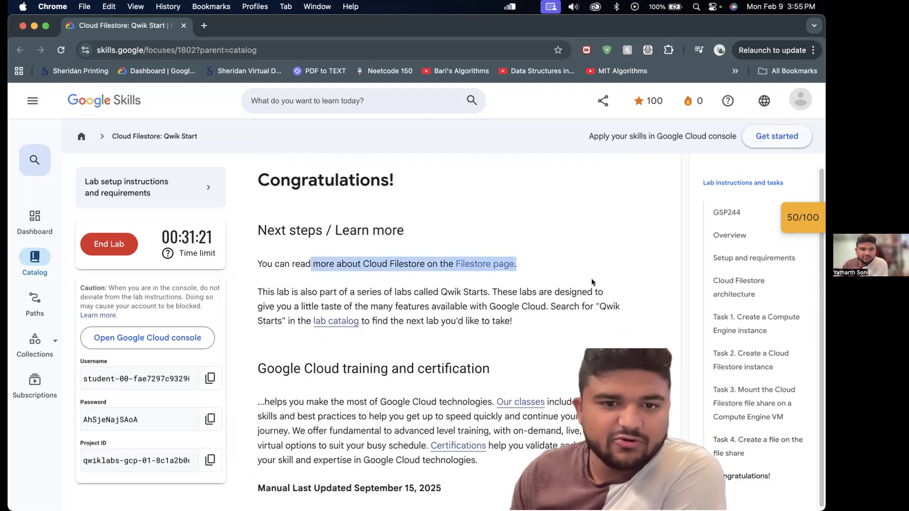
pyautogui.click(529, 223)
pyautogui.scroll(-2, 497, 275)
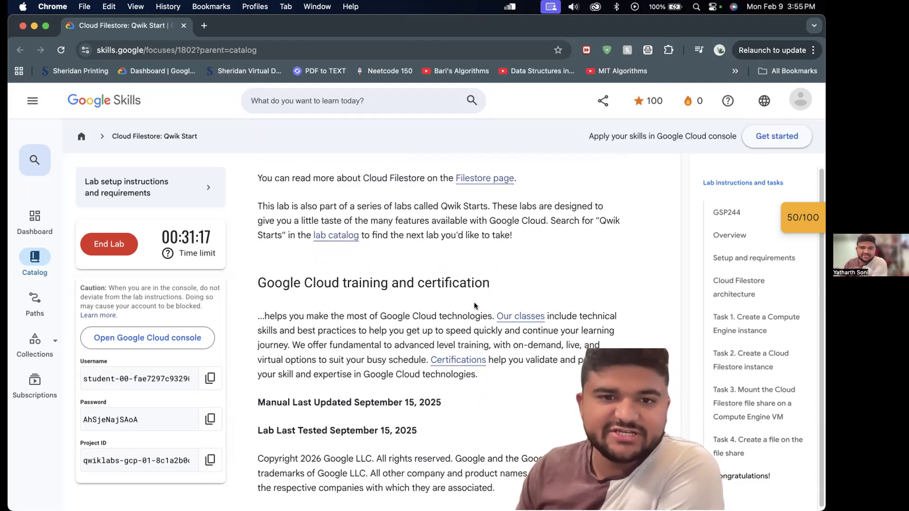
pyautogui.moveTo(441, 206); pyautogui.dragTo(489, 207)
pyautogui.scroll(2, 500, 260)
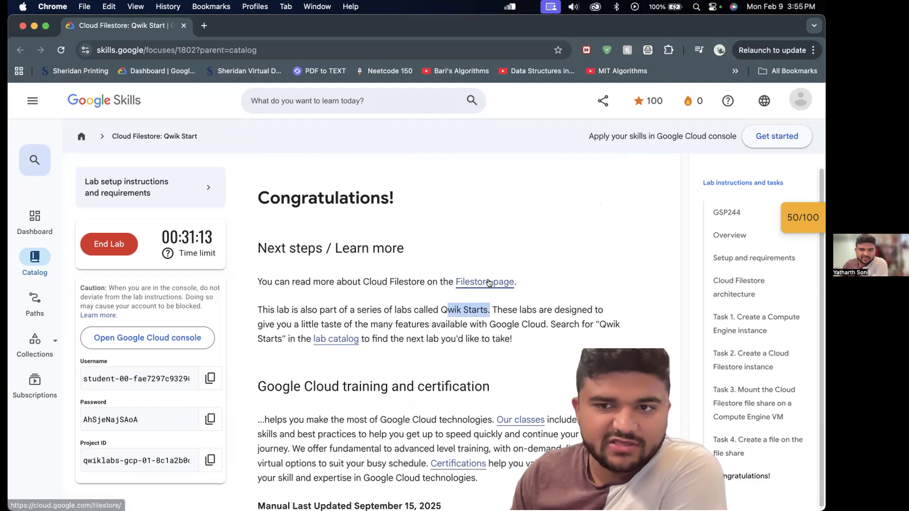
# Open the Filestore product page from the lab in a separate tab and read its description of managed file storage
pyautogui.keyDown('super'); pyautogui.click(483, 282); pyautogui.keyUp('super')
pyautogui.click(280, 32)
pyautogui.scroll(-1, 336, 224)
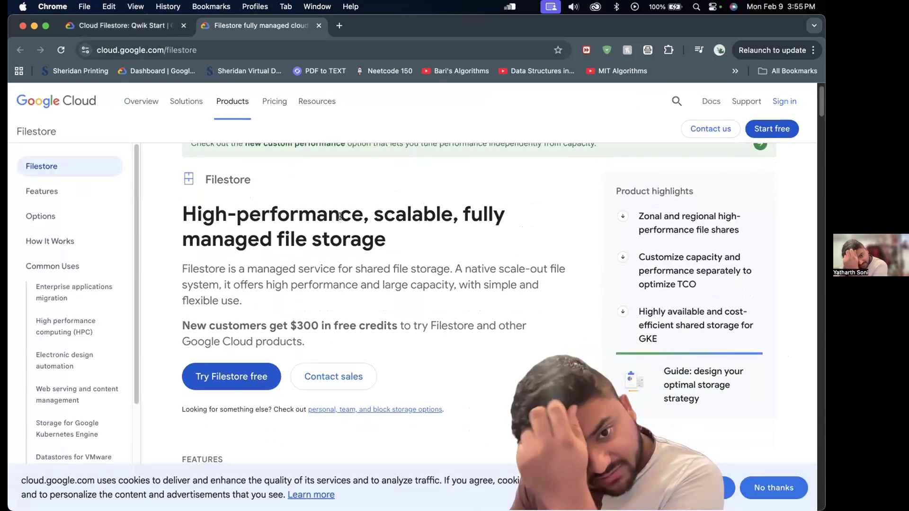
pyautogui.scroll(-2, 520, 278)
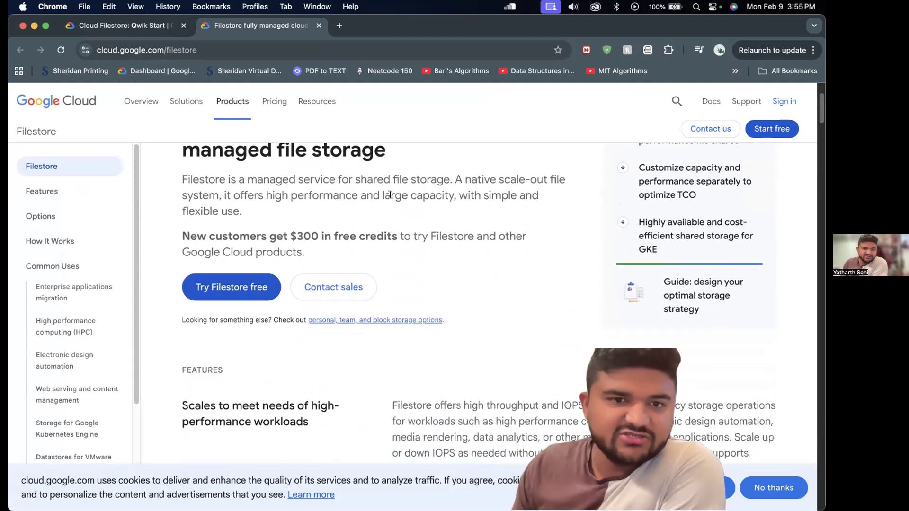
pyautogui.tripleClick(442, 188)
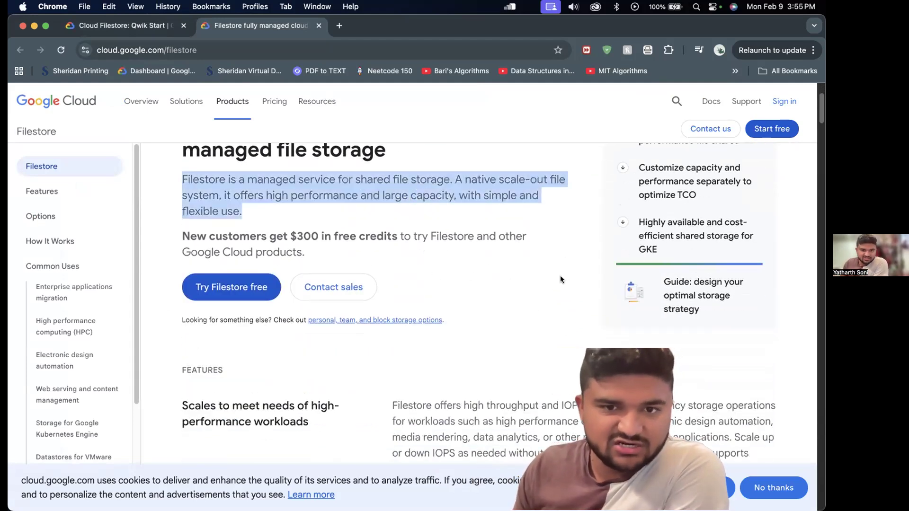
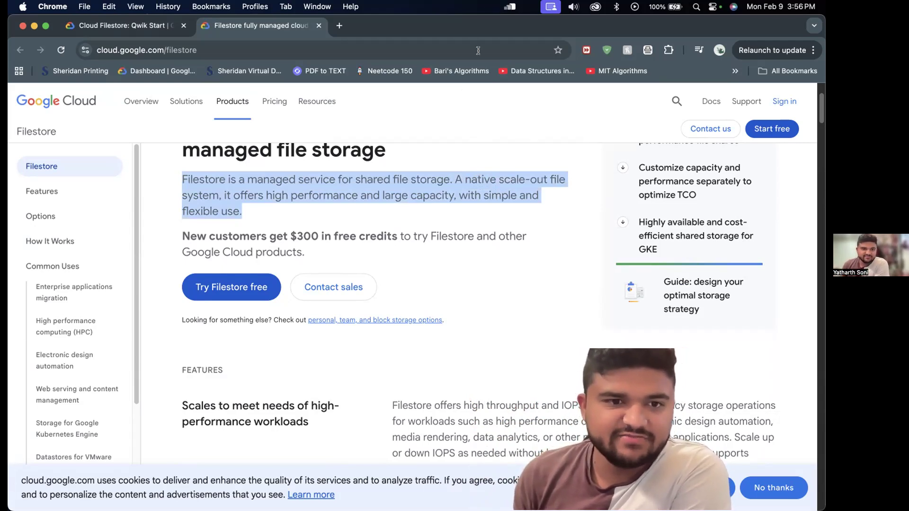
pyautogui.scroll(4, 293, 296)
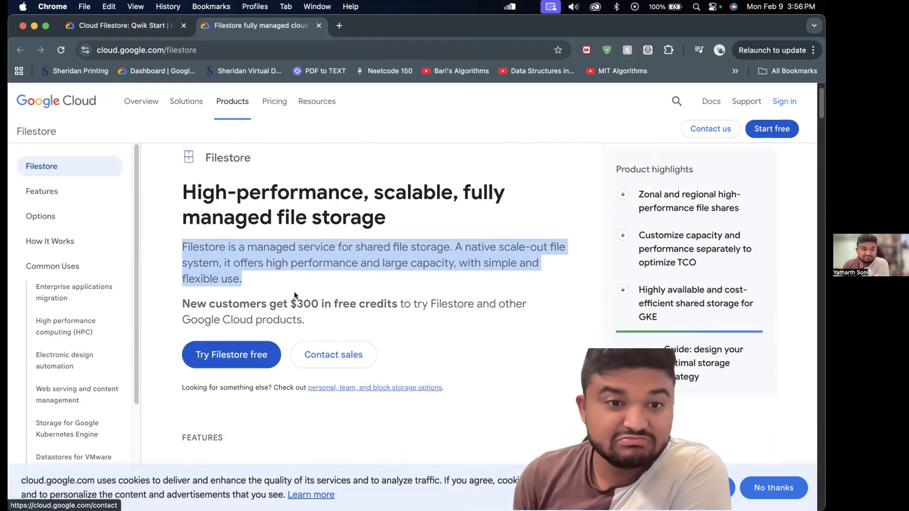
# Return to the lab page and recheck the progress of the Create a Cloud Filestore instance objective
pyautogui.click(108, 27)
pyautogui.scroll(-1, 440, 338)
pyautogui.scroll(15, 436, 338)
pyautogui.scroll(5, 437, 338)
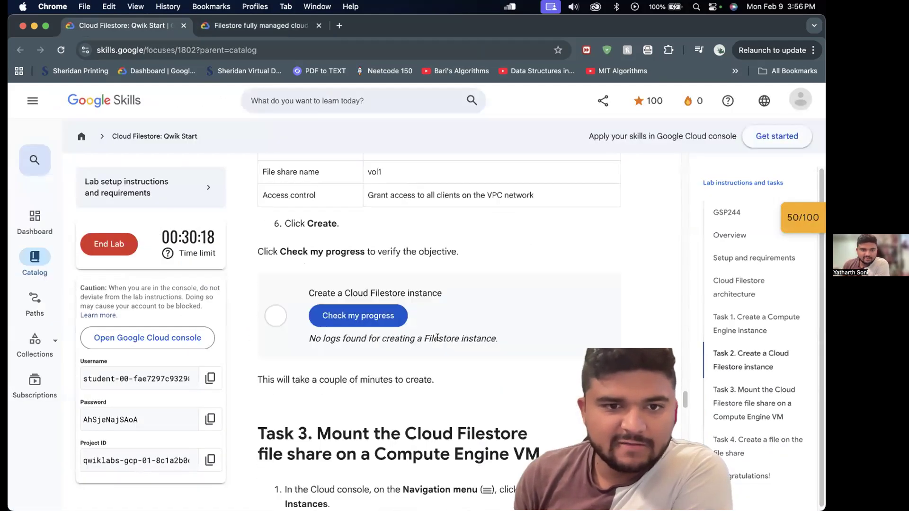
pyautogui.scroll(-3, 624, 404)
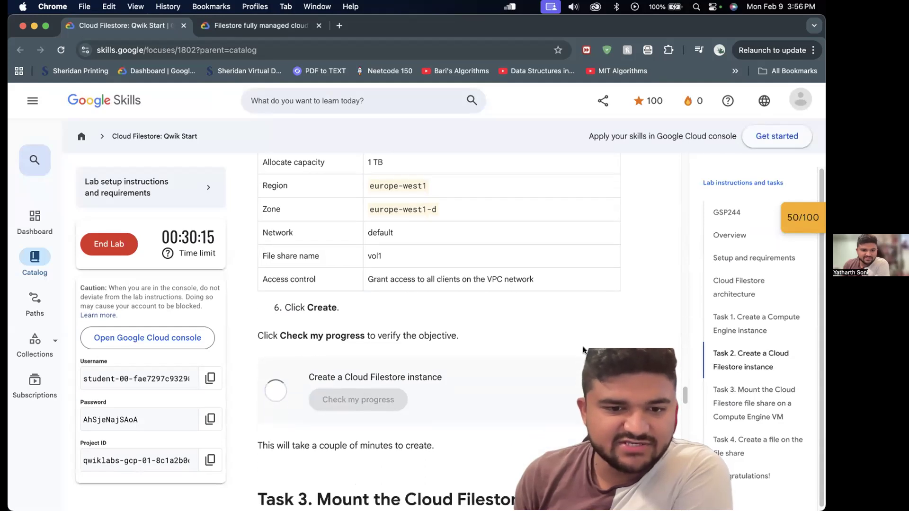
pyautogui.scroll(-8, 512, 435)
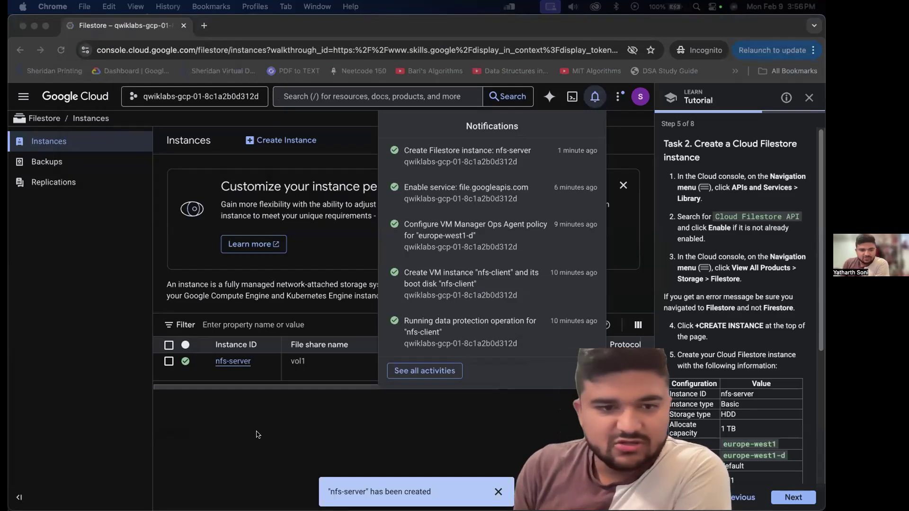
# Switch to the Google Cloud console, dismiss the notifications and open the Compute Engine VM instances page
pyautogui.click(349, 434)
pyautogui.click(587, 97)
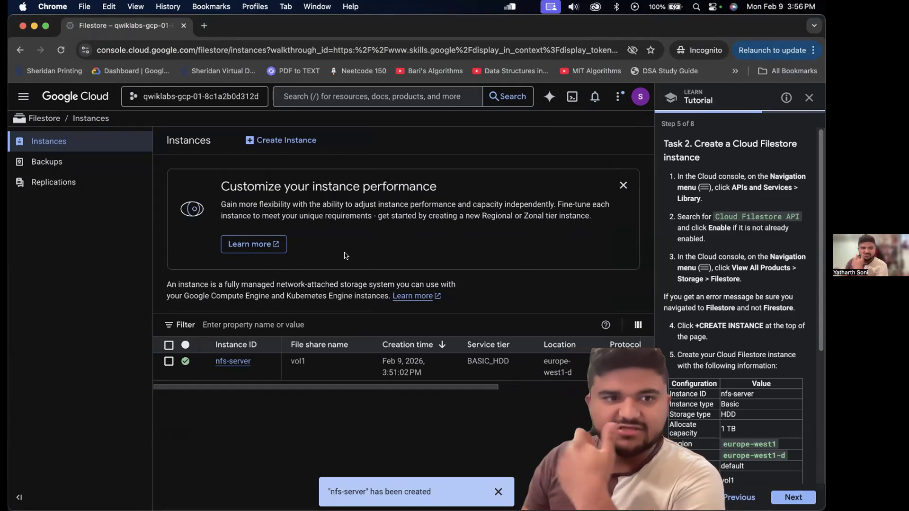
pyautogui.click(23, 96)
pyautogui.scroll(-1, 74, 416)
pyautogui.moveTo(75, 417)
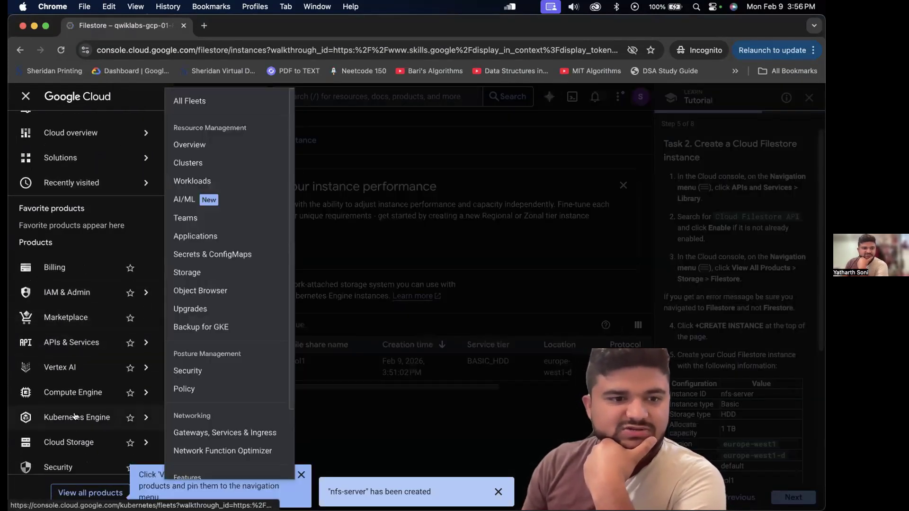
pyautogui.moveTo(76, 392)
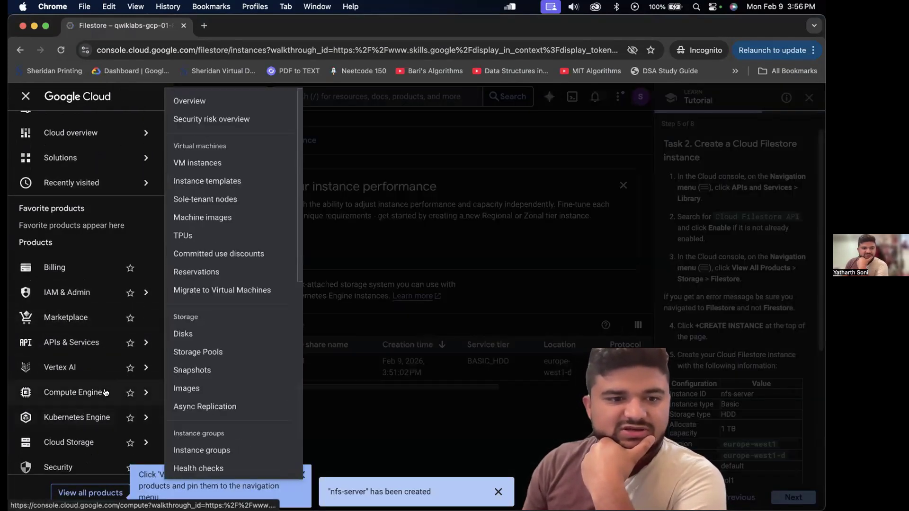
pyautogui.click(242, 167)
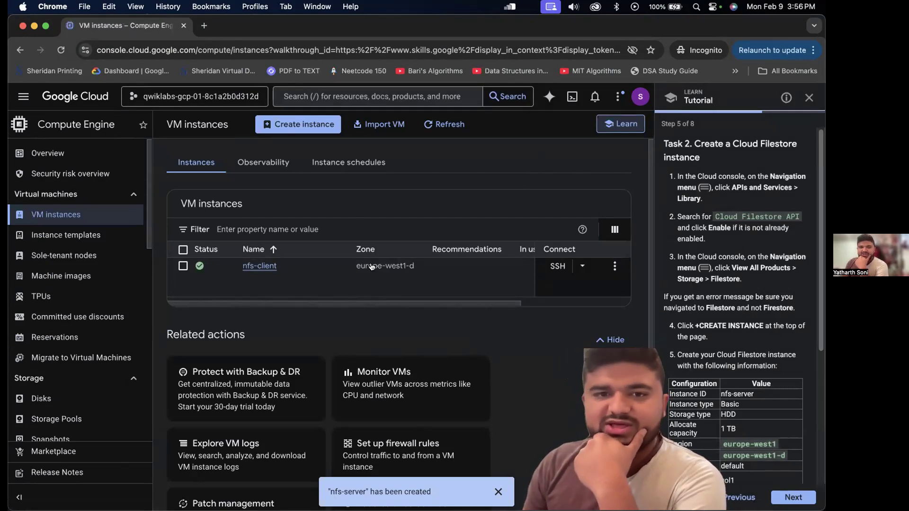
# Start an SSH-in-browser session to the nfs-client VM and authorize the connection
pyautogui.click(554, 268)
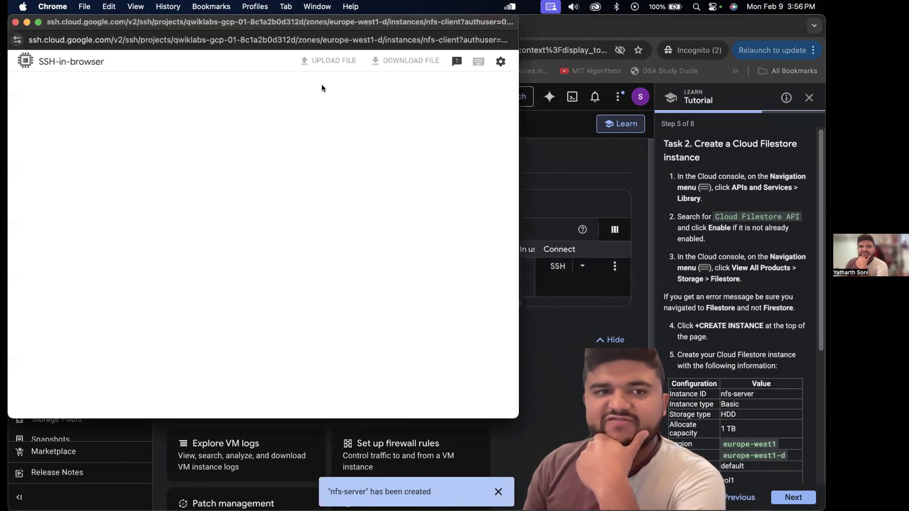
pyautogui.moveTo(349, 24); pyautogui.dragTo(560, 48)
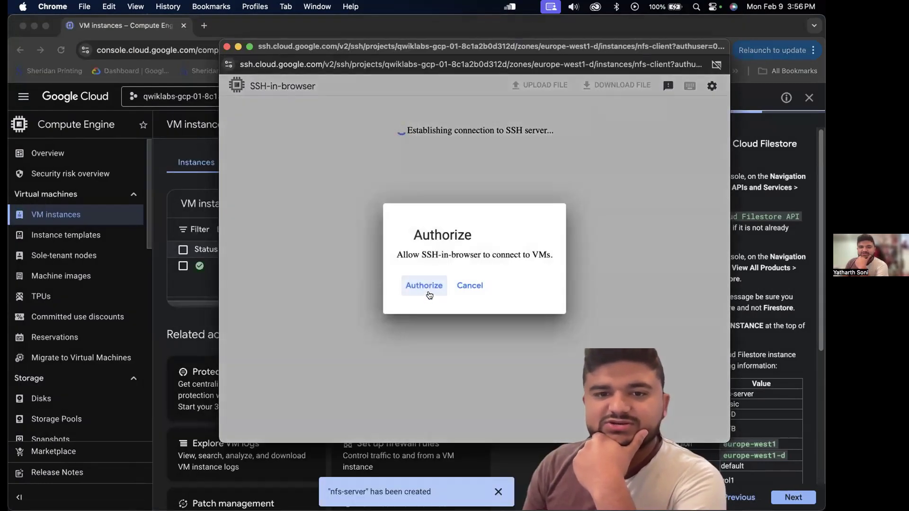
pyautogui.click(426, 287)
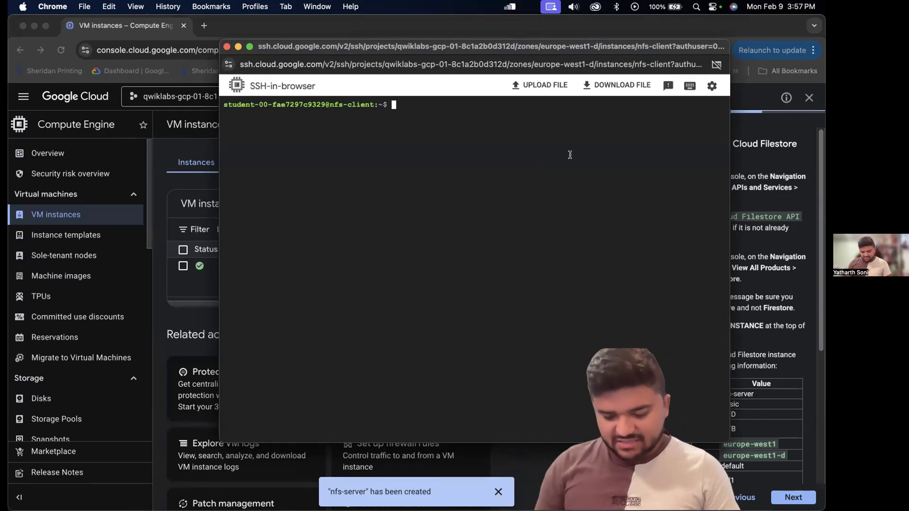
# Start a chained command in the nfs-client terminal with sudo apt-get -y update &&, continuing on a second line
pyautogui.write('sudo apt')
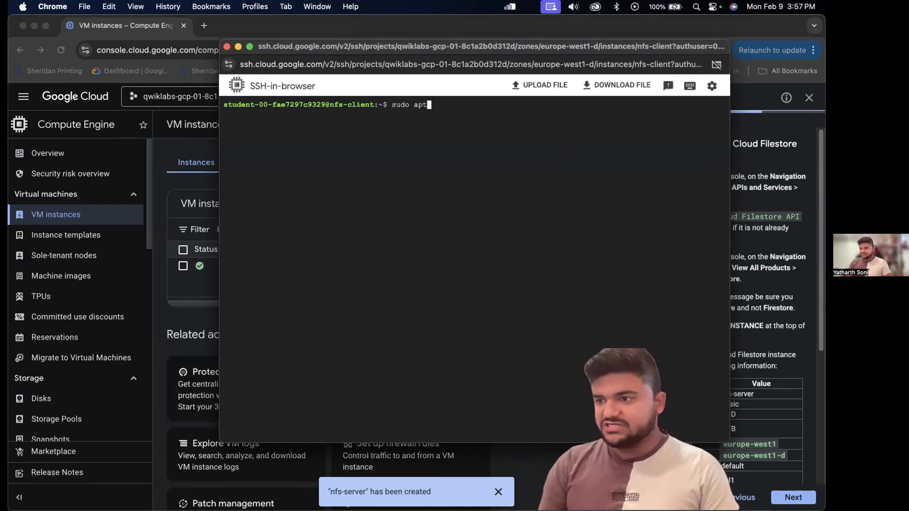
pyautogui.press('BackSpace')
pyautogui.write('t')
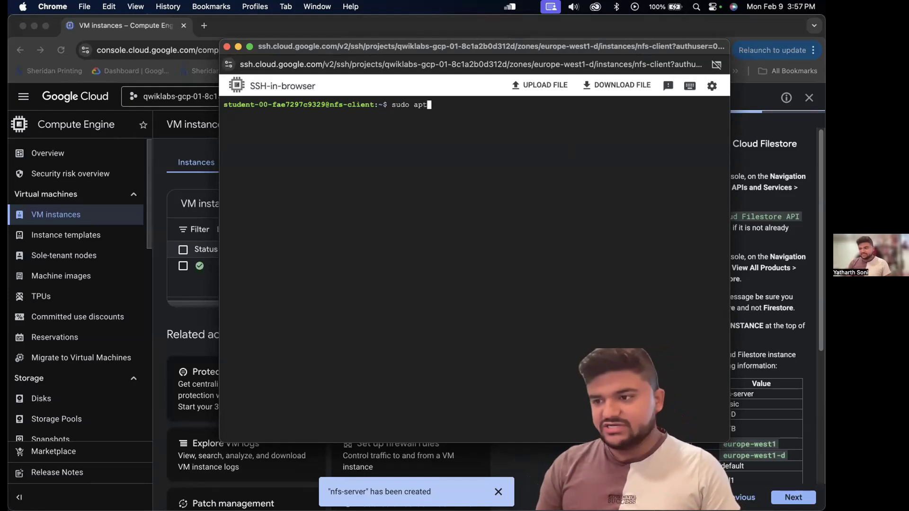
pyautogui.write('-ger')
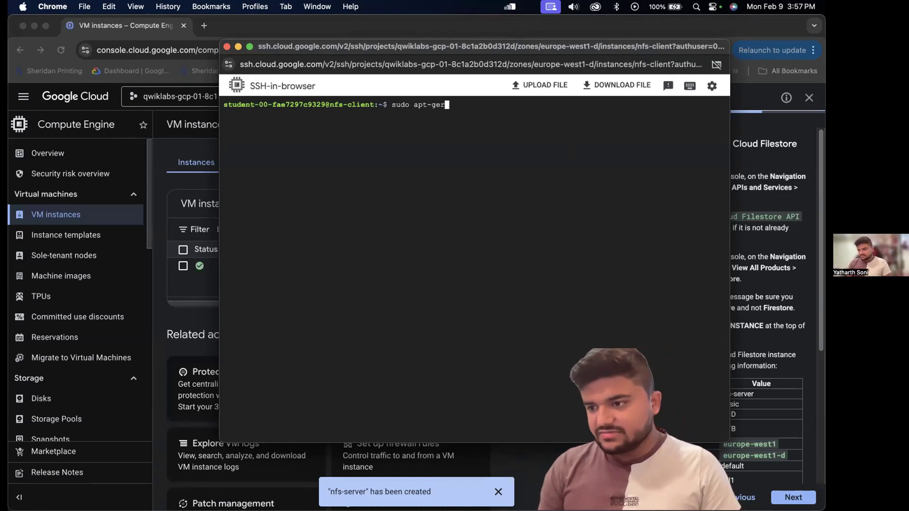
pyautogui.press('BackSpace')
pyautogui.write('t -y update ')
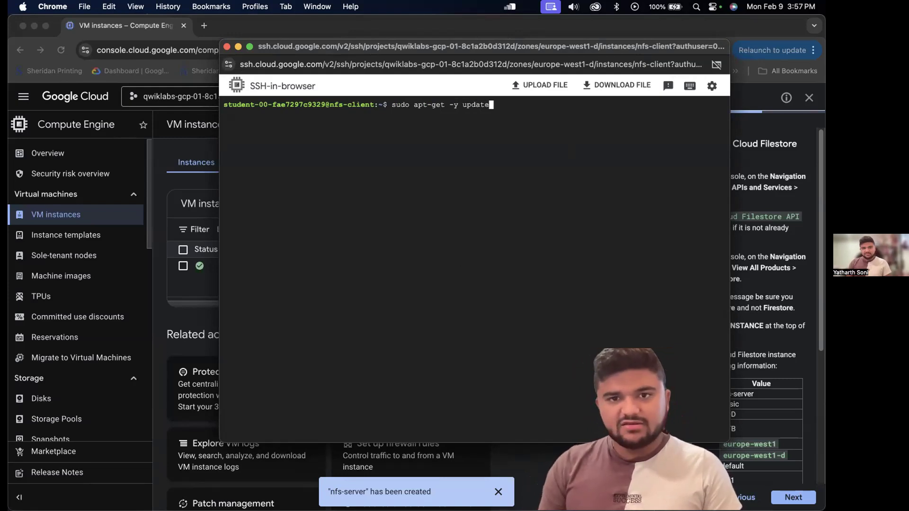
pyautogui.write('&&')
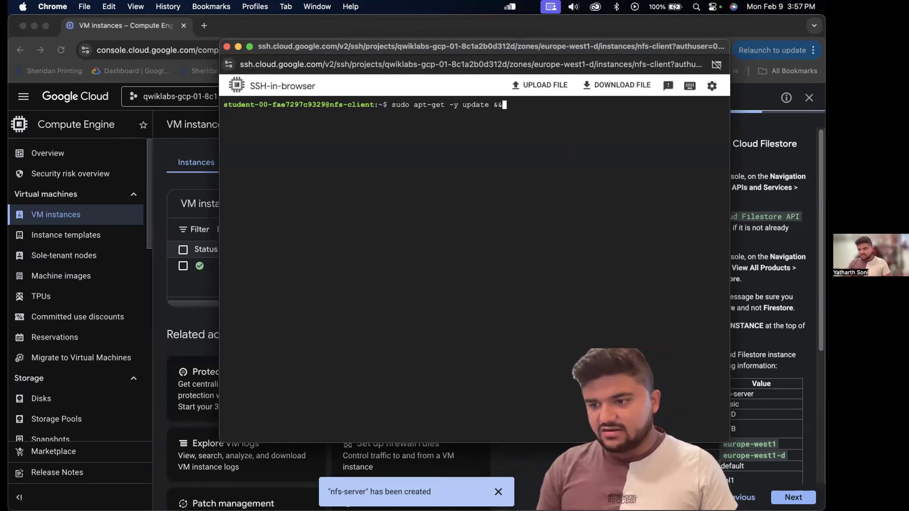
pyautogui.press('Return')
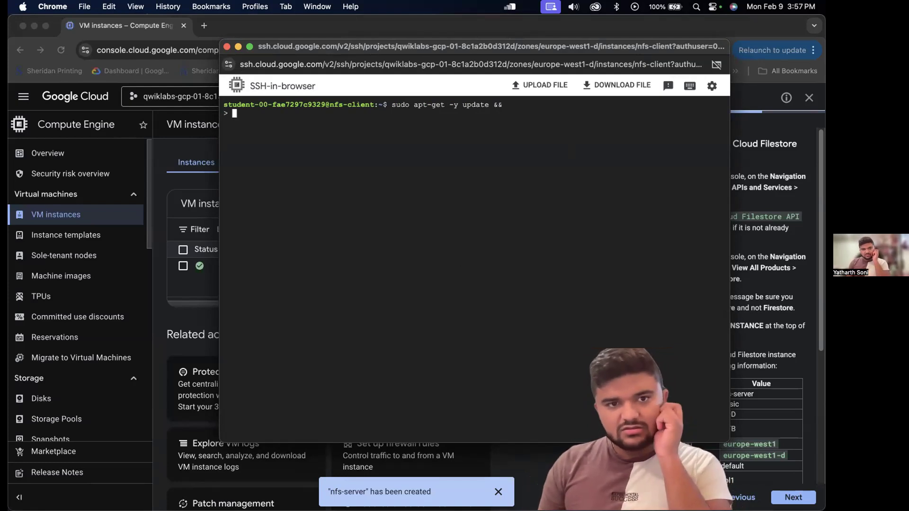
# Complete the chained command with sudo apt-get -y install nfs-common and run it to install the NFS package
pyautogui.write('sudop')
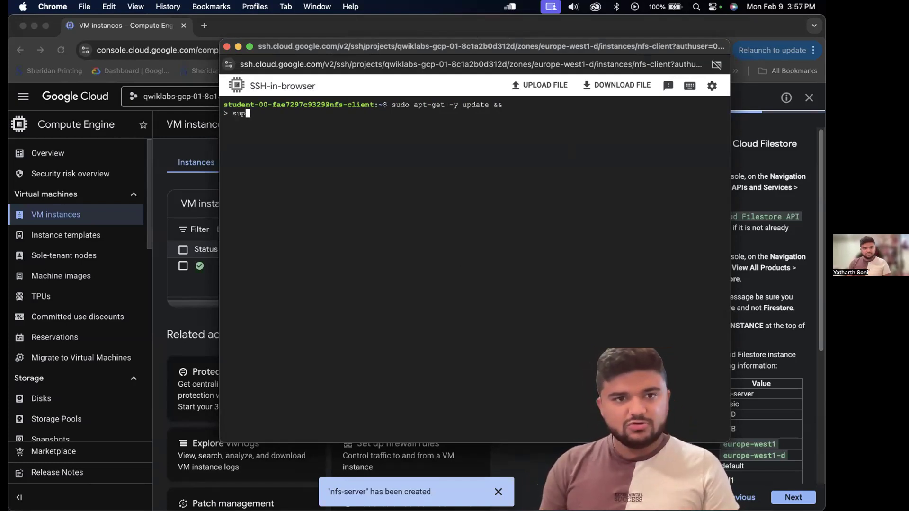
pyautogui.press('BackSpace')
pyautogui.press('BackSpace')
pyautogui.write('apt-get')
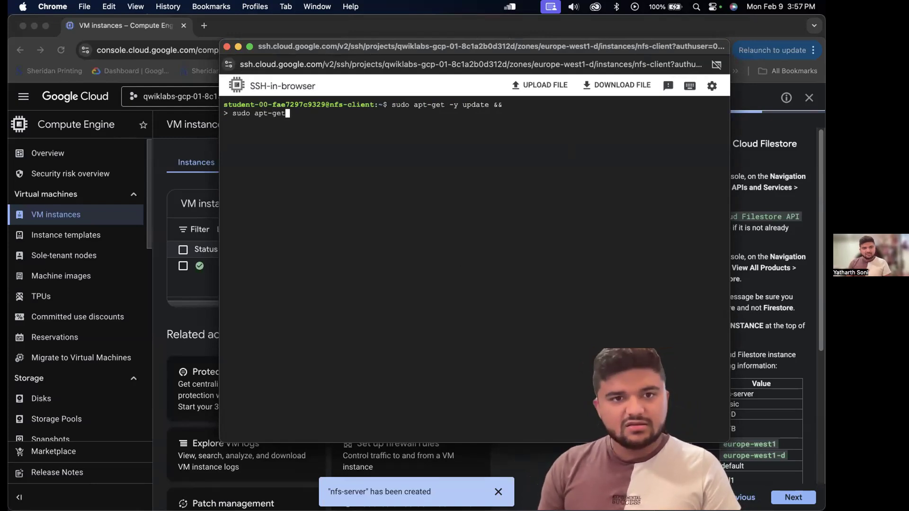
pyautogui.write(' -y io')
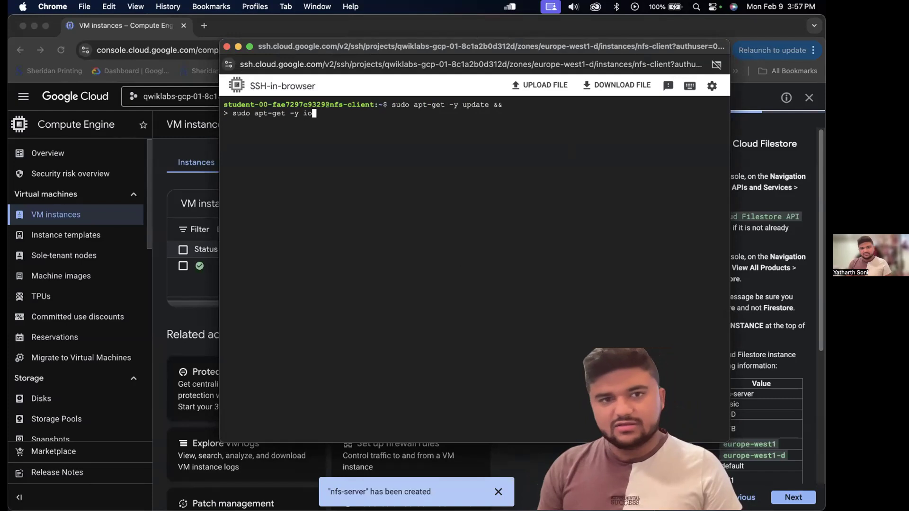
pyautogui.press('BackSpace')
pyautogui.write('nstall ')
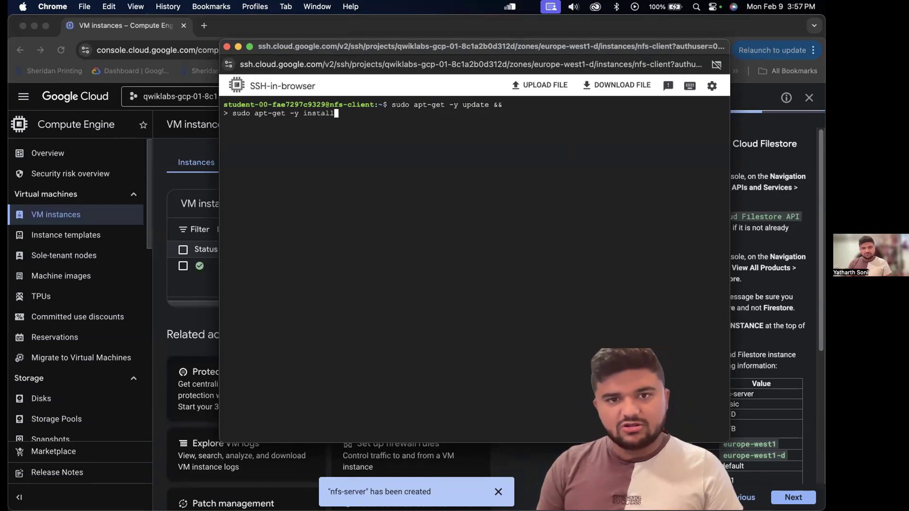
pyautogui.write('nfs')
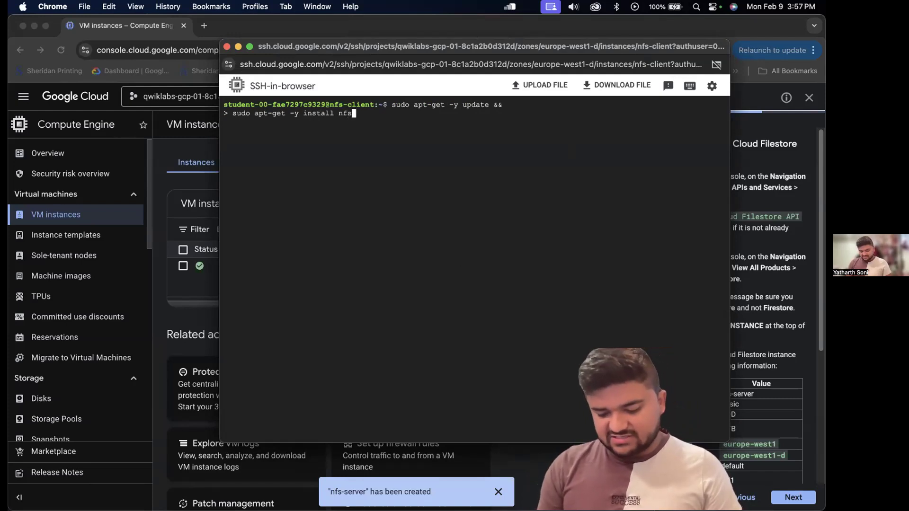
pyautogui.write('-common')
pyautogui.press('Return')
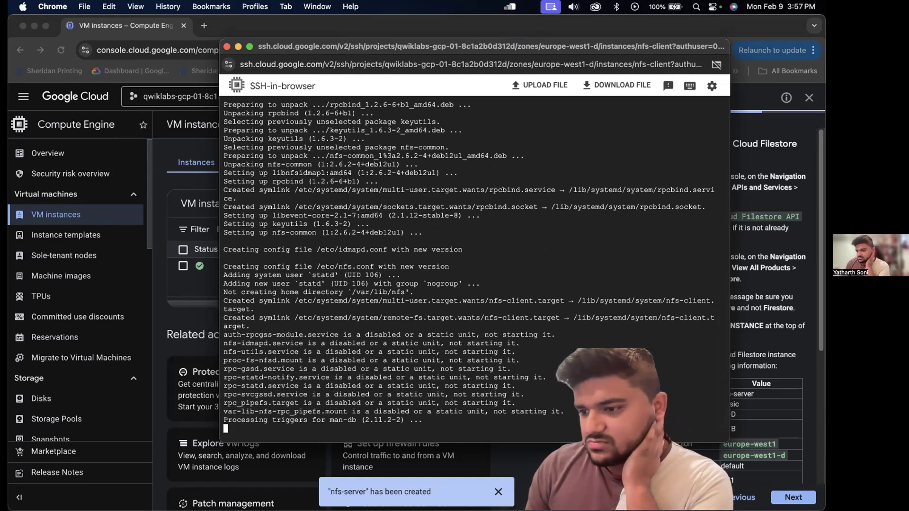
pyautogui.click(461, 307)
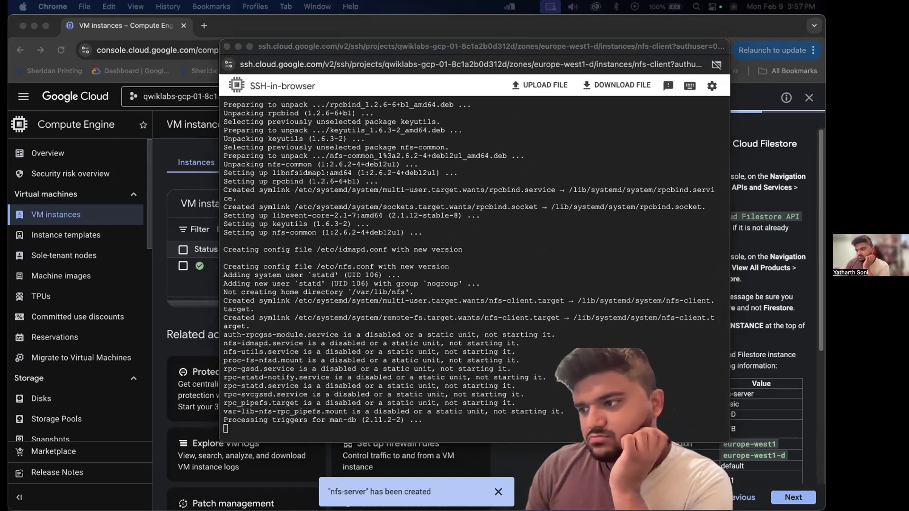
pyautogui.click(448, 417)
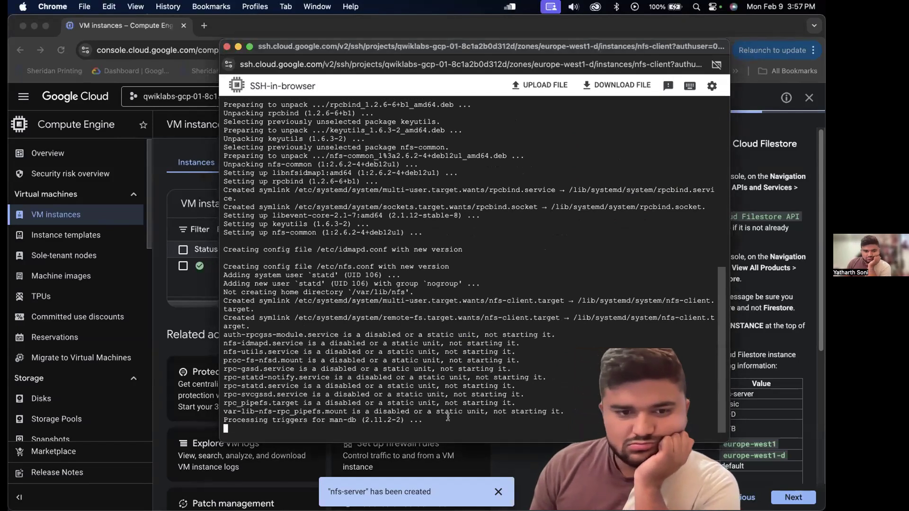
pyautogui.press('Return')
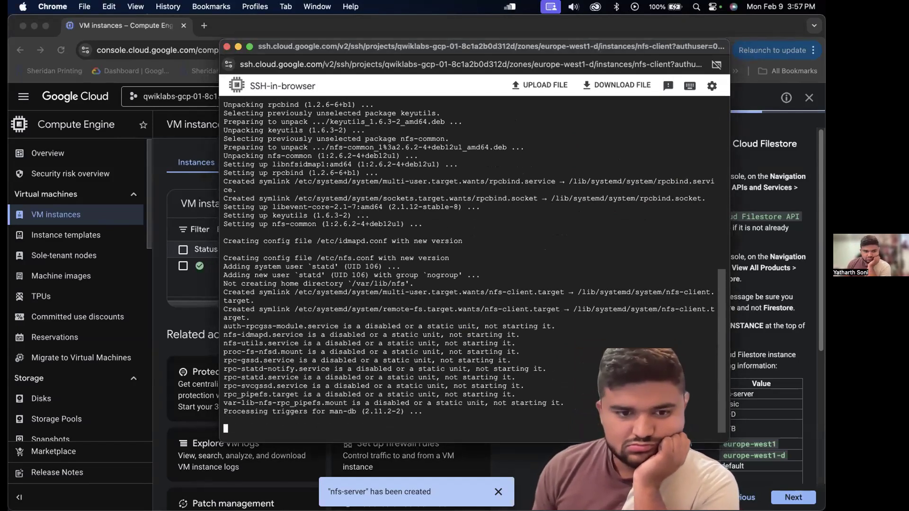
pyautogui.scroll(6, 445, 427)
pyautogui.scroll(-6, 445, 427)
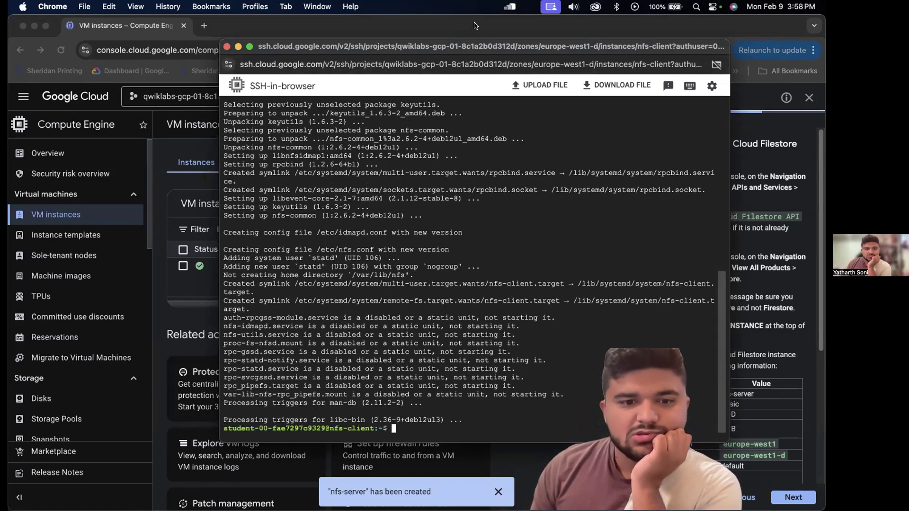
# Create a mount directory on nfs-client by running sudo mkdir /mnt/test
pyautogui.write('sudo mkdir /mnt/test')
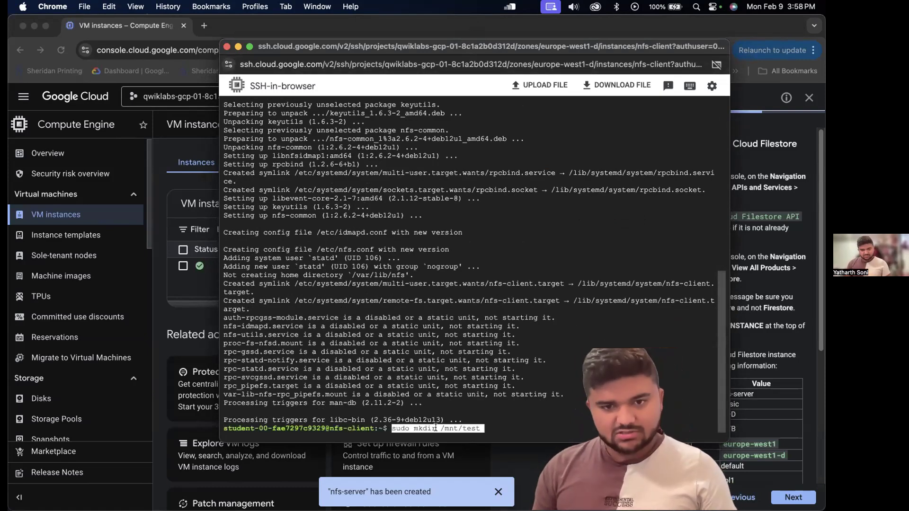
pyautogui.press('Return')
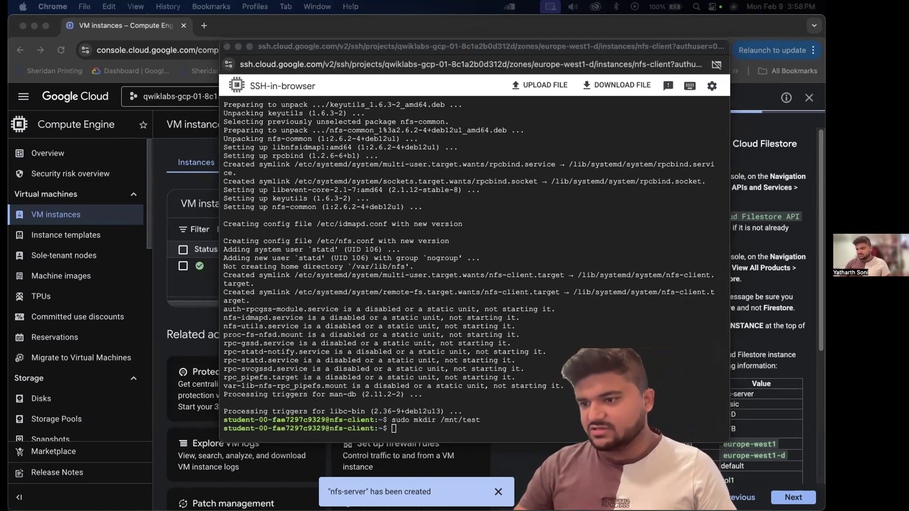
# Try to mount the file share on nfs-client by running sudo mount YOUR_INSTANCE_IP:/vol1 /mnt/test
pyautogui.click(733, 450)
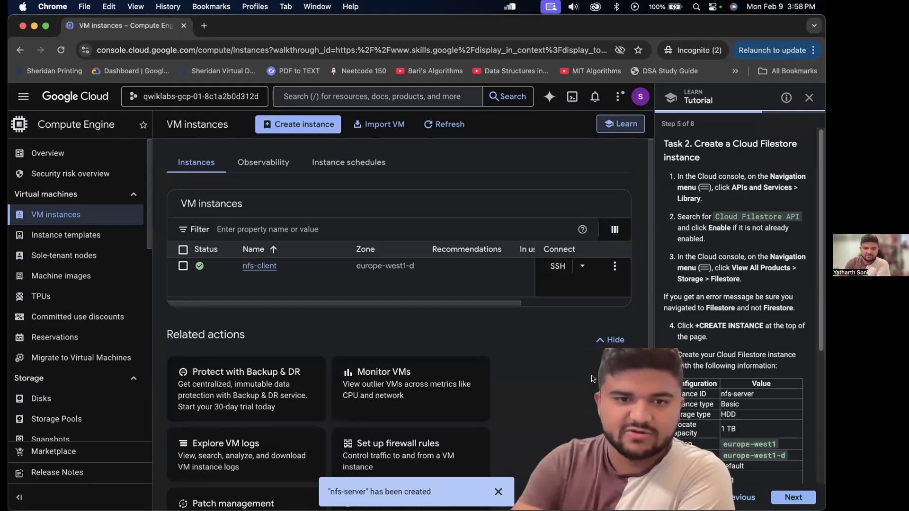
pyautogui.hotkey('ctrl', 'Up')
pyautogui.click(615, 211)
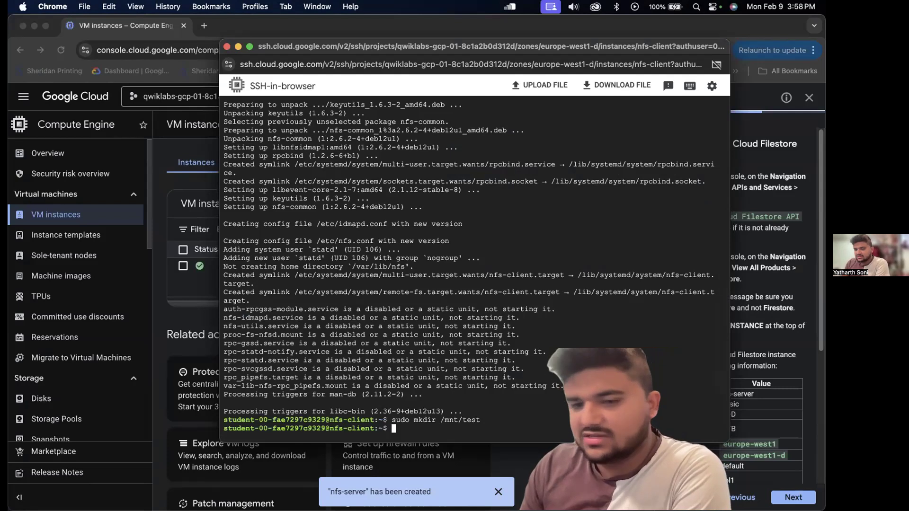
pyautogui.scroll(4, 427, 395)
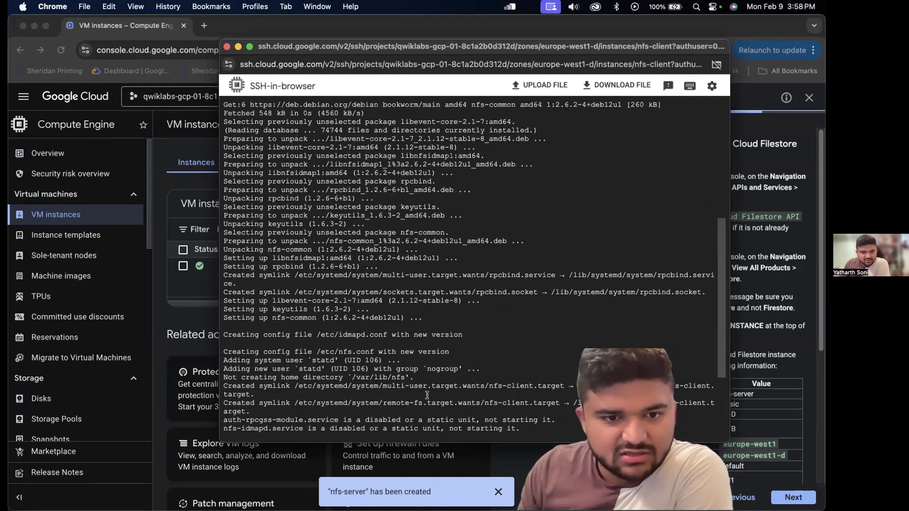
pyautogui.scroll(-4, 427, 395)
pyautogui.write('sudo mount YOUR_INSTANCE_IP:/vol1 /mnt/test')
pyautogui.press('Return')
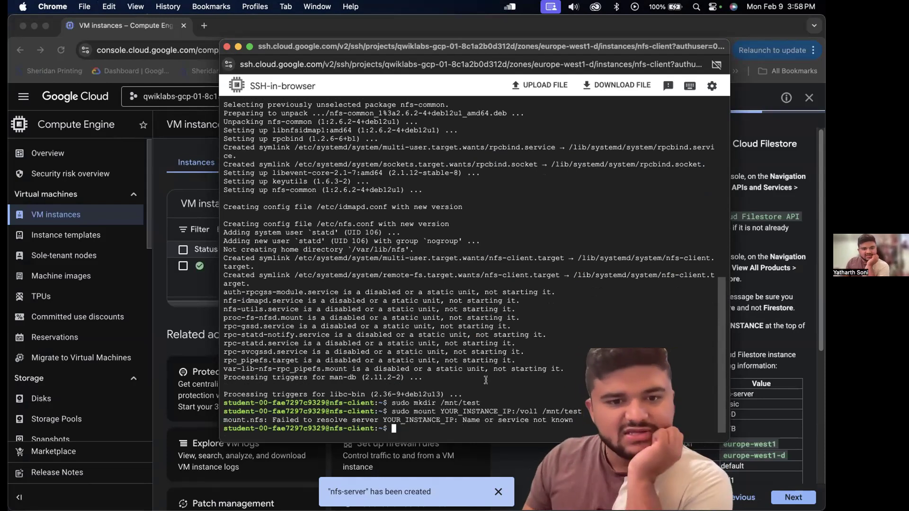
pyautogui.tripleClick(488, 421)
pyautogui.click(513, 425)
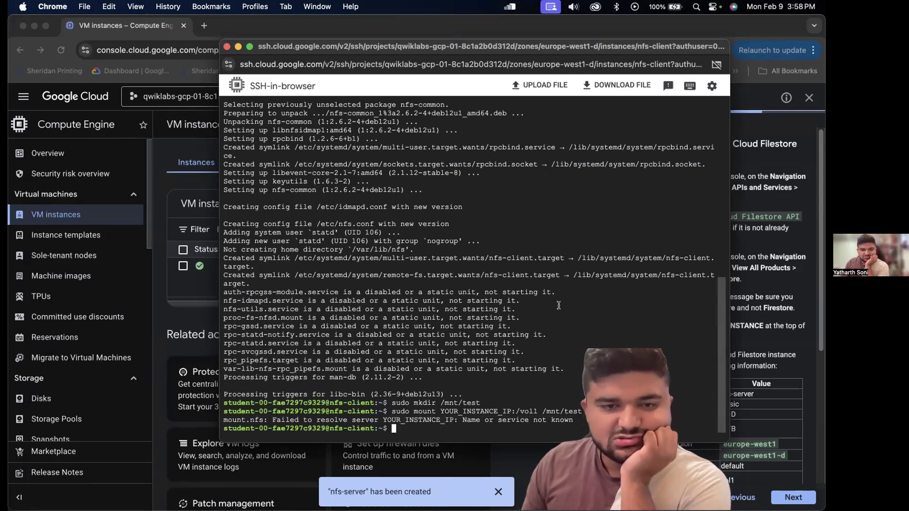
# Review the SSH terminal output from the package installation through to the attempted mount command
pyautogui.scroll(10, 558, 306)
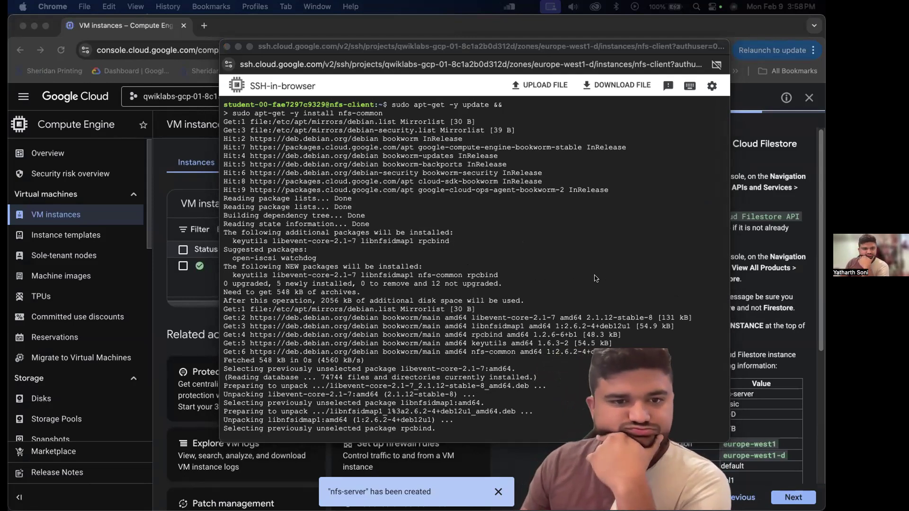
pyautogui.click(419, 153)
pyautogui.scroll(-6, 411, 223)
pyautogui.scroll(6, 411, 223)
pyautogui.scroll(-10, 411, 223)
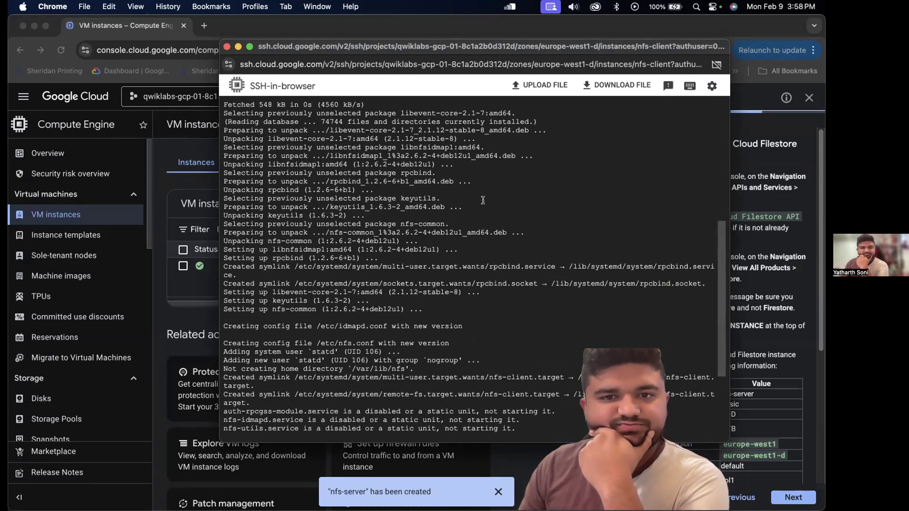
pyautogui.scroll(10, 483, 200)
pyautogui.scroll(-10, 611, 318)
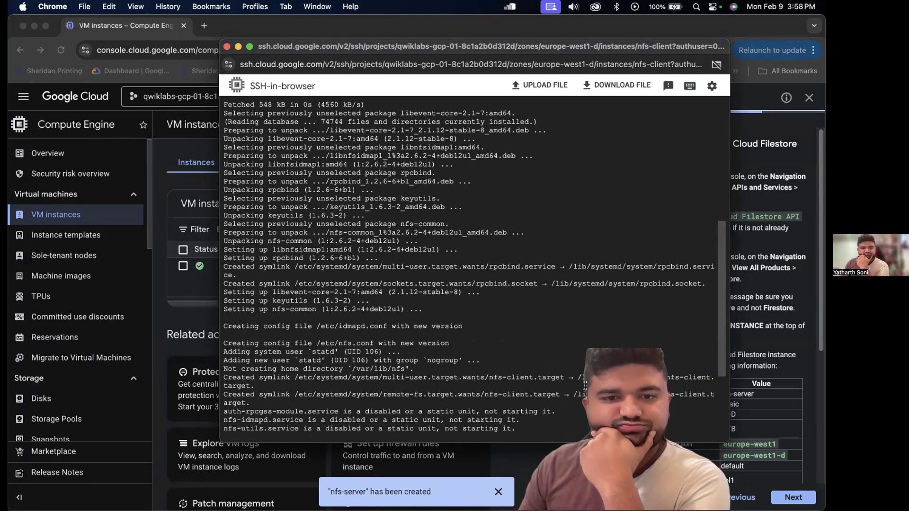
pyautogui.scroll(-5, 585, 386)
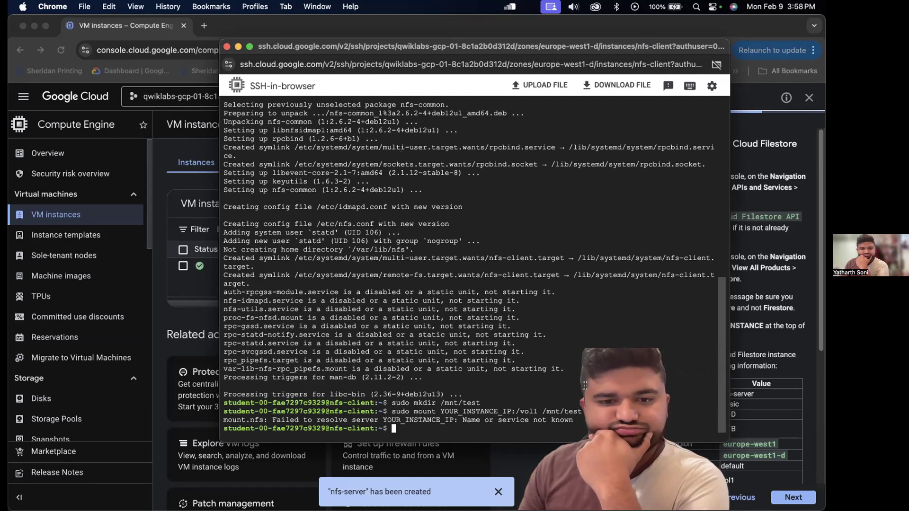
# Move the SSH window out of the way, open the nfs-client instance details and select its primary internal IP address
pyautogui.moveTo(438, 50); pyautogui.dragTo(478, 340)
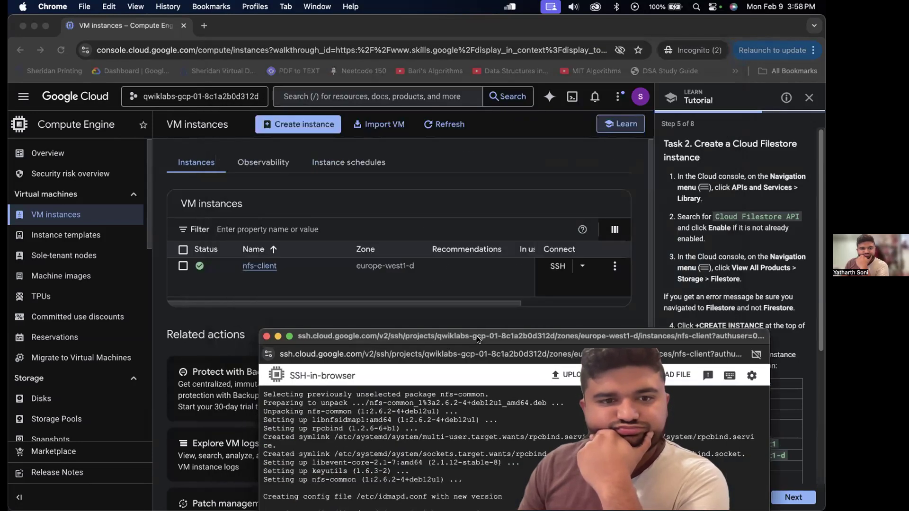
pyautogui.click(476, 323)
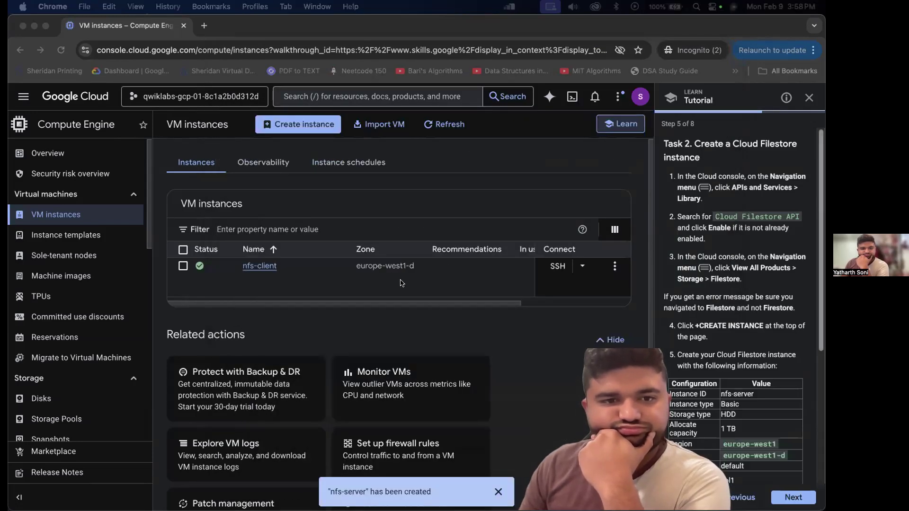
pyautogui.click(251, 266)
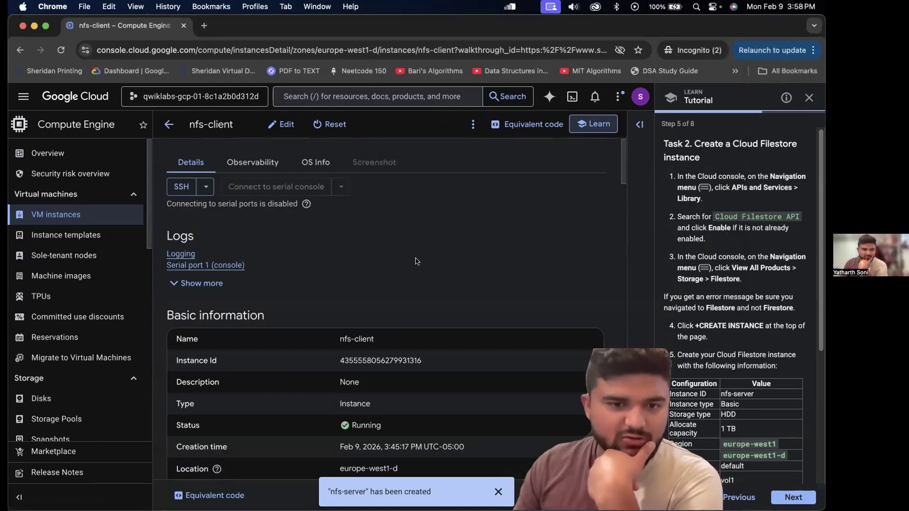
pyautogui.scroll(-1, 359, 345)
pyautogui.doubleClick(396, 342)
pyautogui.scroll(-5, 483, 322)
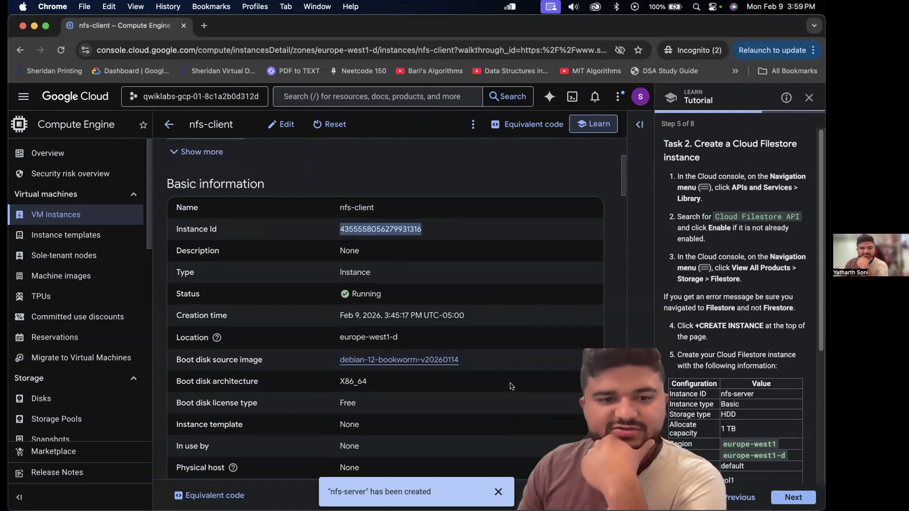
pyautogui.scroll(-4, 511, 386)
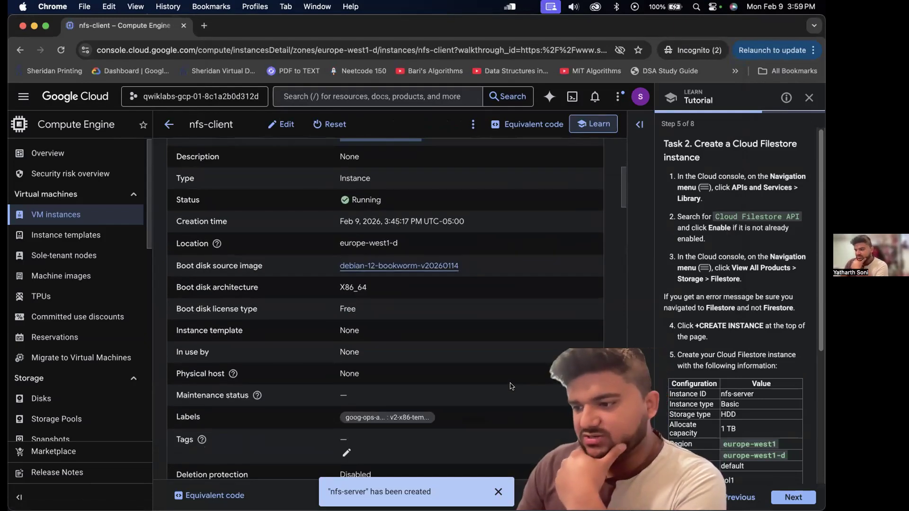
pyautogui.scroll(-12, 512, 385)
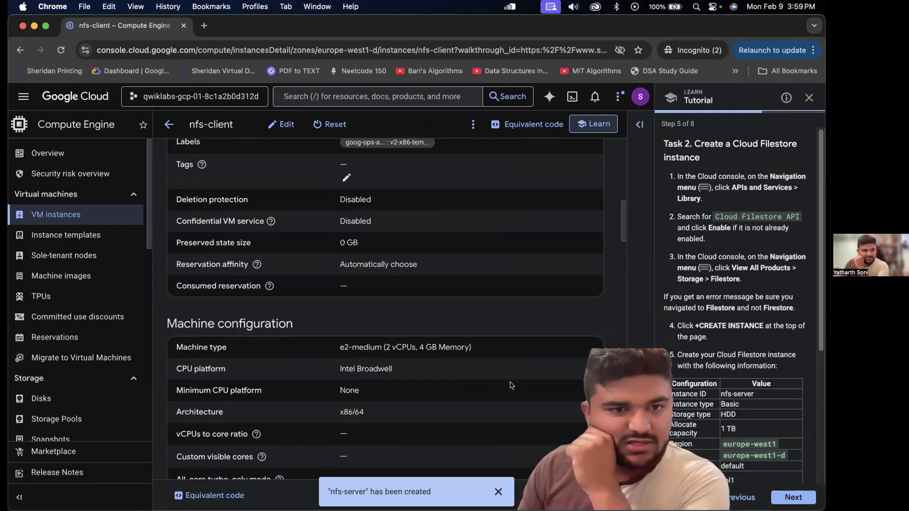
pyautogui.scroll(-15, 511, 386)
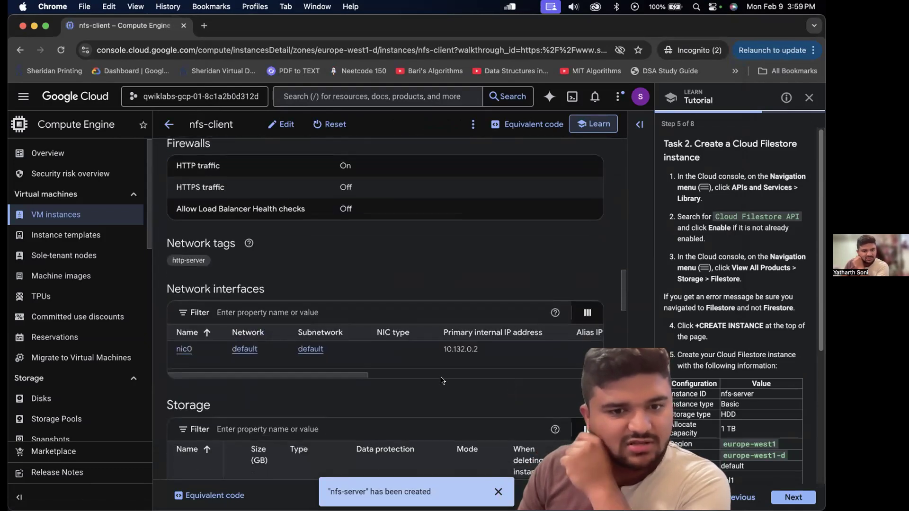
pyautogui.doubleClick(466, 355)
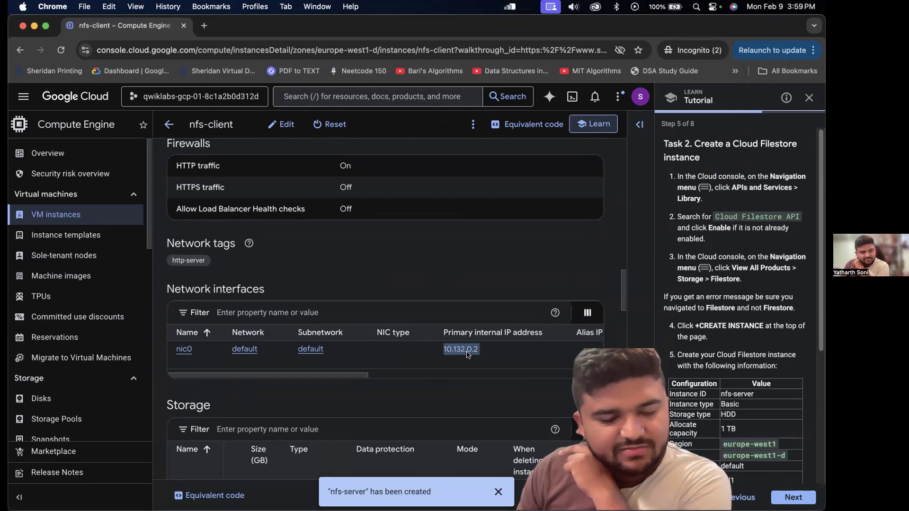
# Examine the nfs-client instance details, from network interfaces and storage through security, availability policies and machine configuration to basic information
pyautogui.scroll(-1, 467, 355)
pyautogui.scroll(-2, 464, 359)
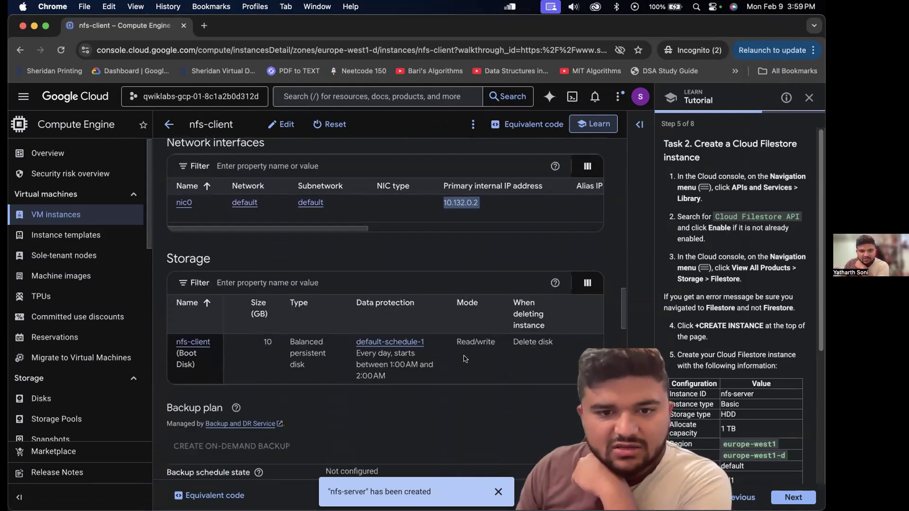
pyautogui.scroll(-10, 468, 409)
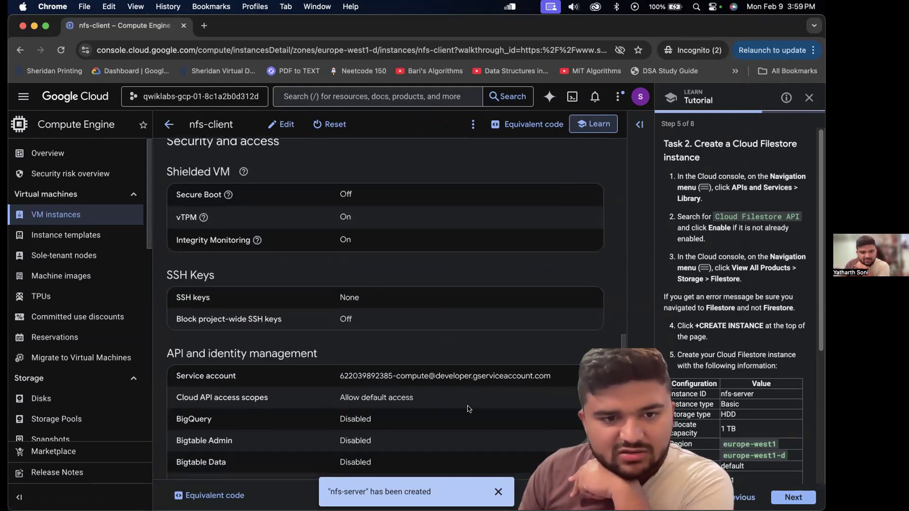
pyautogui.scroll(-7, 467, 409)
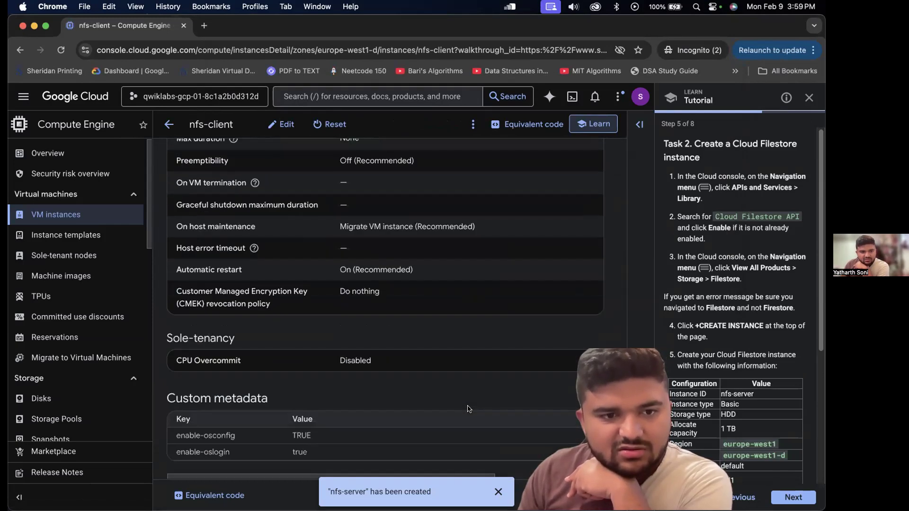
pyautogui.scroll(4, 332, 284)
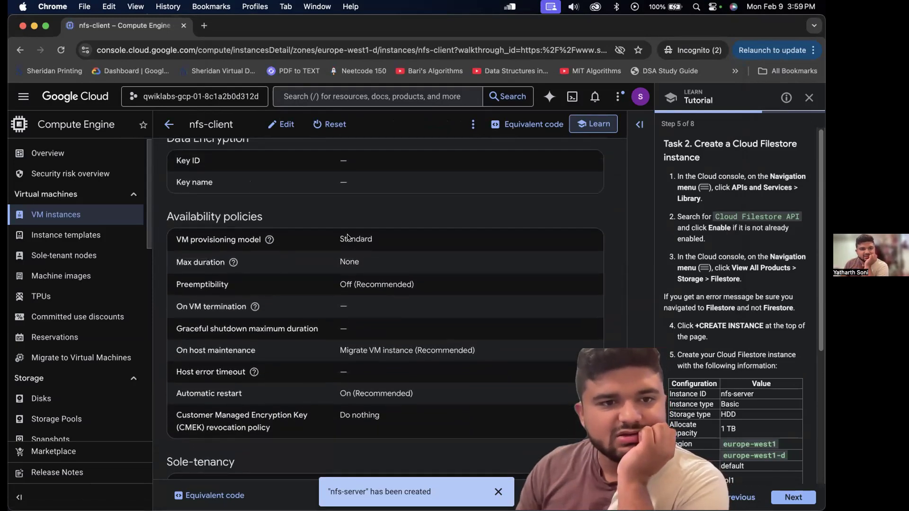
pyautogui.scroll(3, 197, 209)
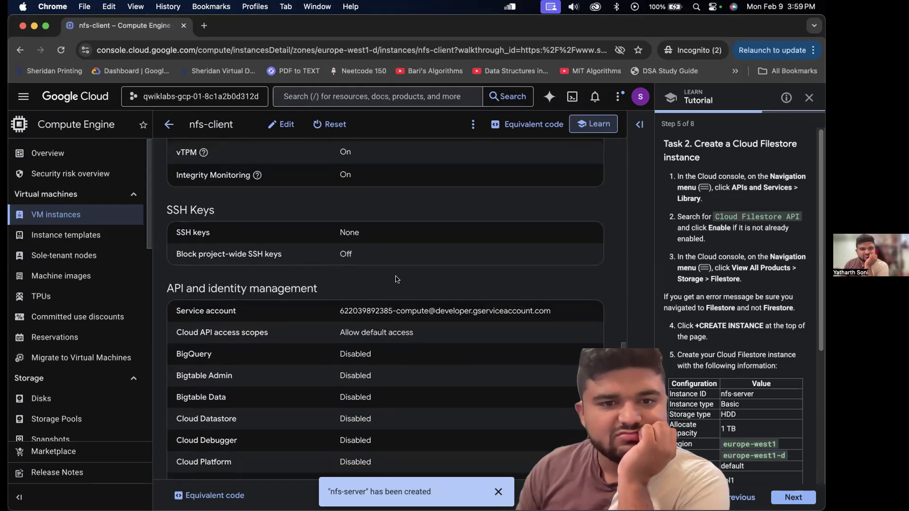
pyautogui.scroll(9, 397, 280)
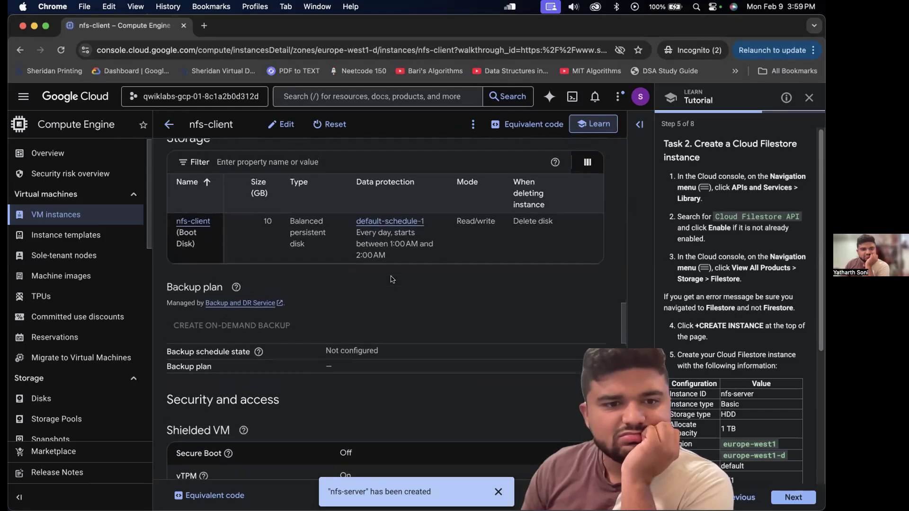
pyautogui.scroll(7, 391, 279)
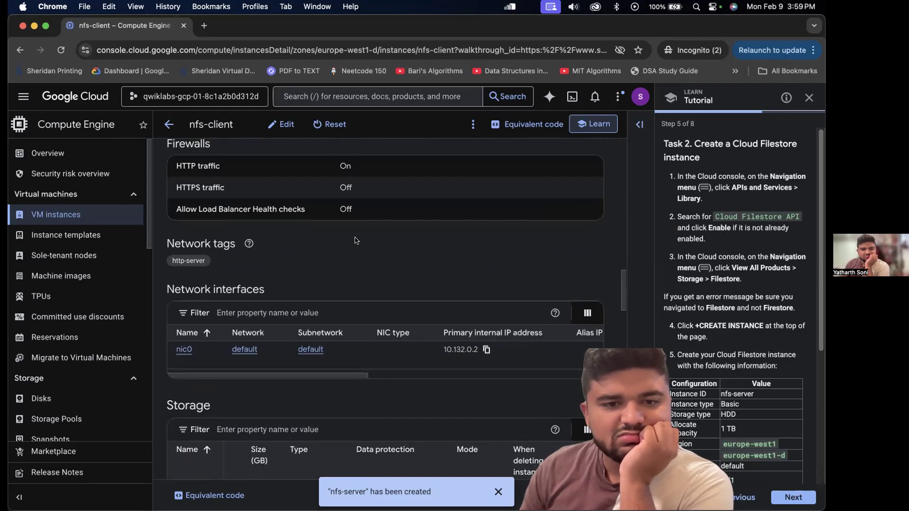
pyautogui.scroll(2, 355, 242)
pyautogui.scroll(3, 370, 237)
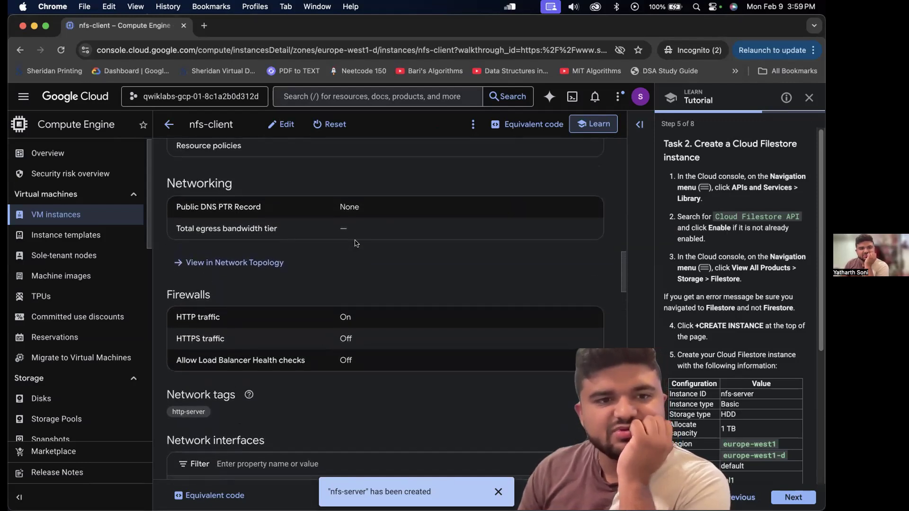
pyautogui.scroll(10, 387, 229)
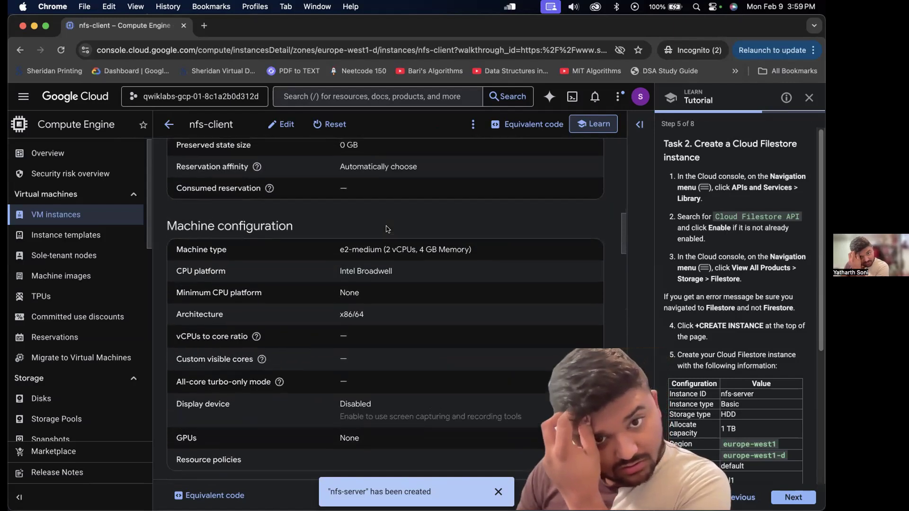
pyautogui.scroll(7, 387, 230)
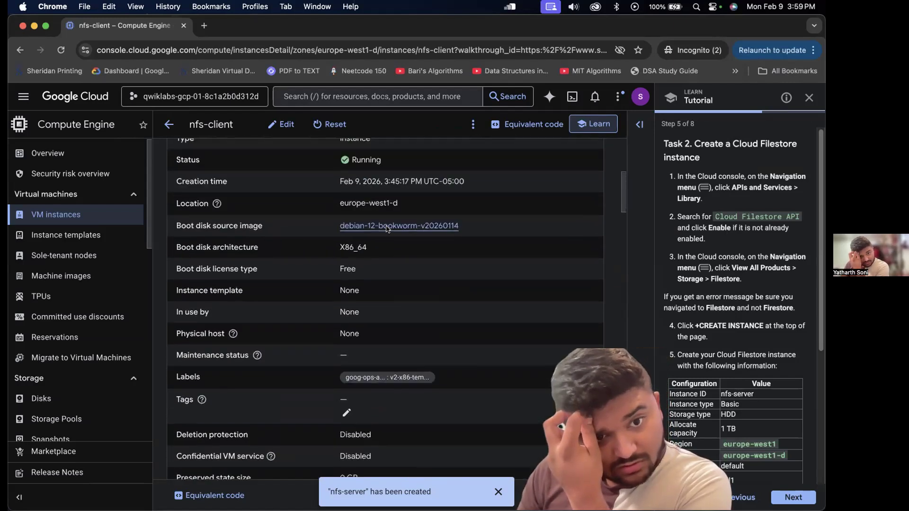
pyautogui.scroll(2, 387, 230)
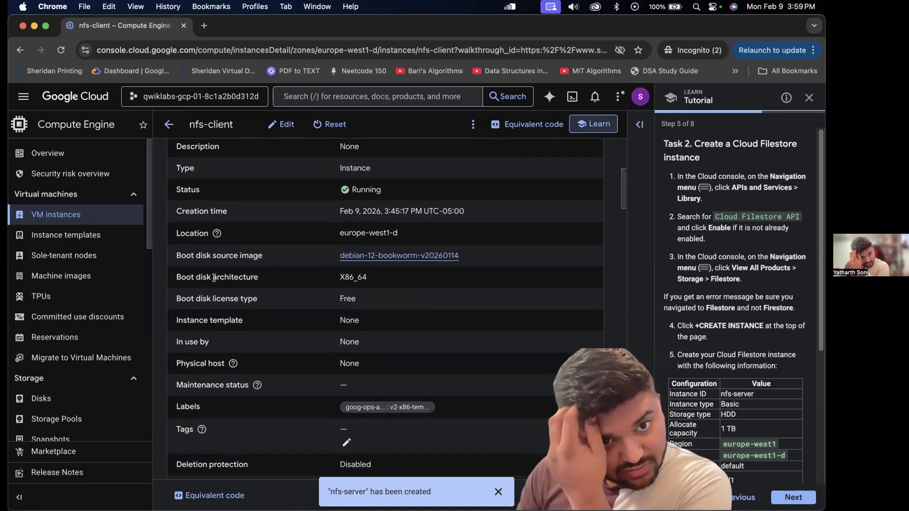
pyautogui.scroll(6, 215, 278)
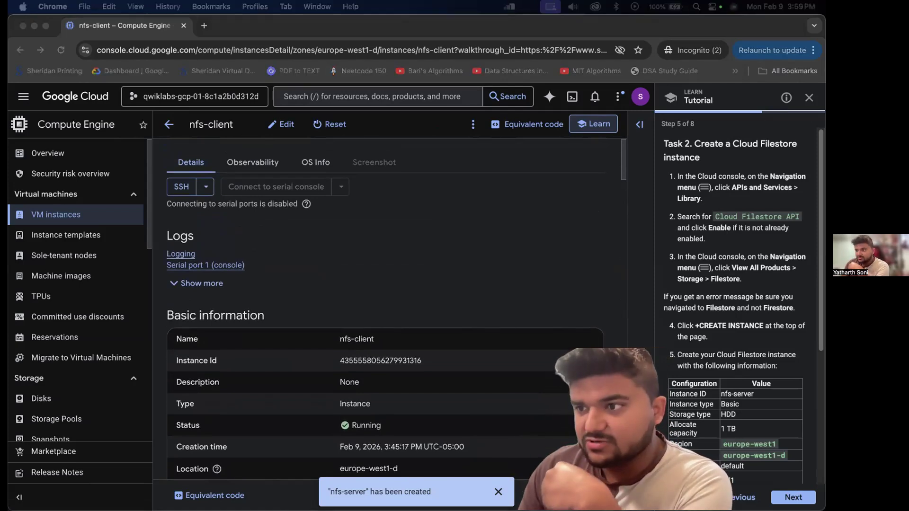
# Return to the nfs-client SSH terminal and begin a new command with sudo mount at the prompt
pyautogui.press('super+Tab')
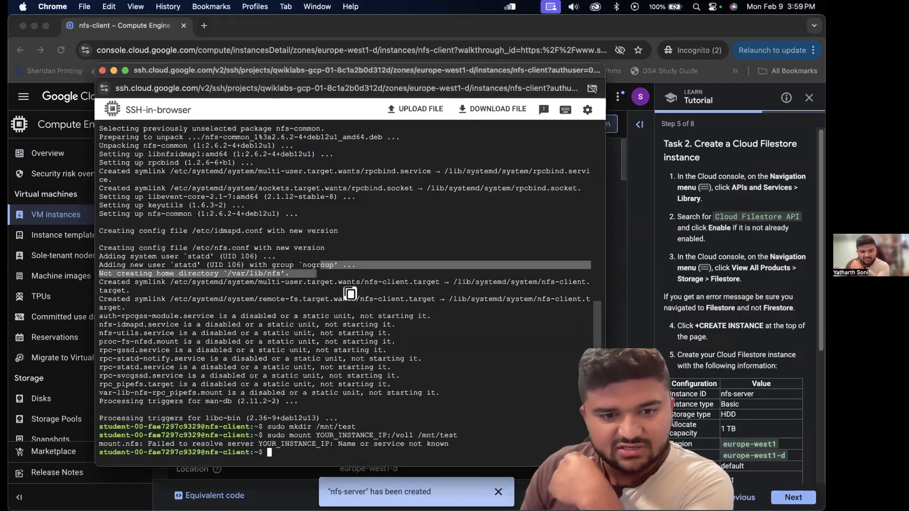
pyautogui.click(419, 454)
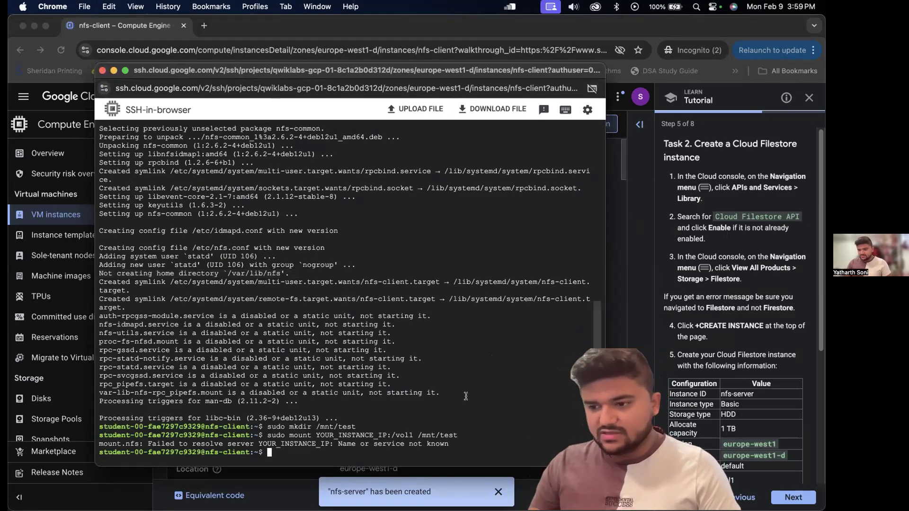
pyautogui.write('sudo moyu')
pyautogui.press('BackSpace')
pyautogui.press('BackSpace')
pyautogui.write('unt')
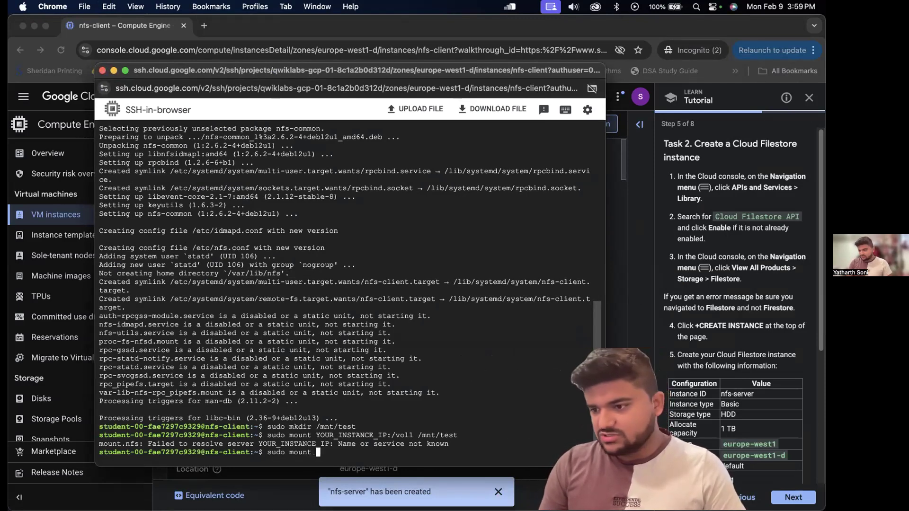
pyautogui.press('super+v')
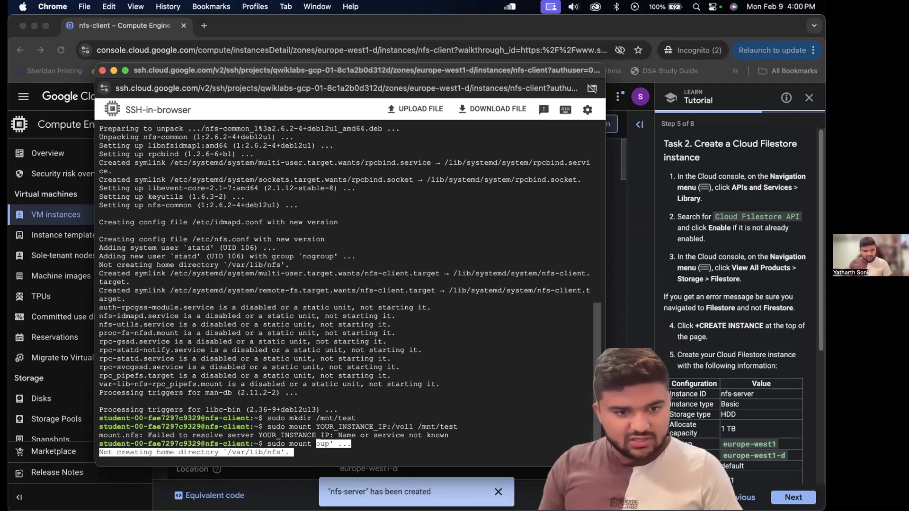
pyautogui.press('BackSpace')
pyautogui.press('BackSpace')
pyautogui.press('BackSpace')
pyautogui.press('BackSpace')
pyautogui.press('BackSpace')
pyautogui.press('BackSpace')
pyautogui.press('BackSpace')
pyautogui.press('BackSpace')
pyautogui.press('BackSpace')
pyautogui.press('BackSpace')
pyautogui.press('BackSpace')
pyautogui.press('BackSpace')
pyautogui.press('BackSpace')
pyautogui.press('BackSpace')
pyautogui.press('BackSpace')
pyautogui.press('BackSpace')
pyautogui.press('BackSpace')
pyautogui.press('BackSpace')
pyautogui.press('BackSpace')
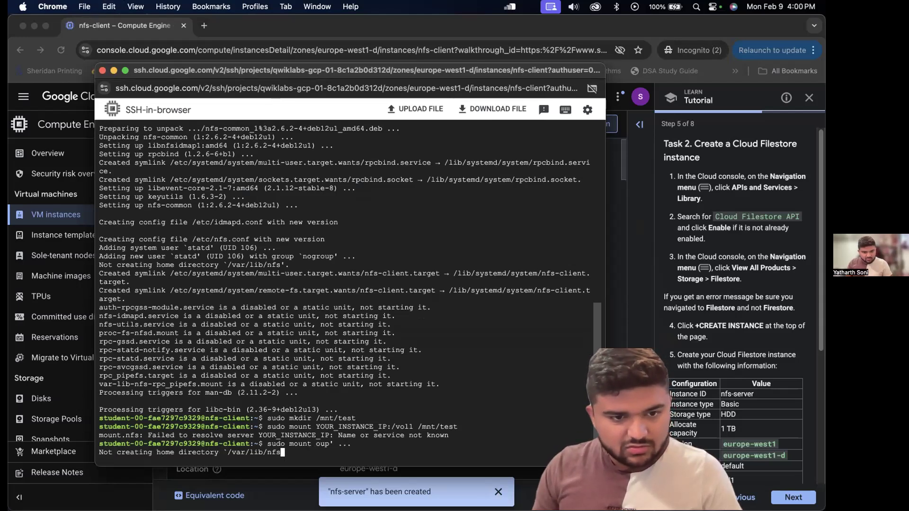
pyautogui.press('BackSpace')
pyautogui.press('BackSpace')
pyautogui.press('BackSpace')
pyautogui.press('BackSpace')
pyautogui.press('BackSpace')
pyautogui.press('BackSpace')
pyautogui.press('BackSpace')
pyautogui.press('BackSpace')
pyautogui.press('BackSpace')
pyautogui.press('BackSpace')
pyautogui.press('BackSpace')
pyautogui.press('BackSpace')
pyautogui.press('BackSpace')
pyautogui.press('BackSpace')
pyautogui.press('BackSpace')
pyautogui.press('BackSpace')
pyautogui.press('BackSpace')
pyautogui.press('BackSpace')
pyautogui.press('BackSpace')
pyautogui.press('BackSpace')
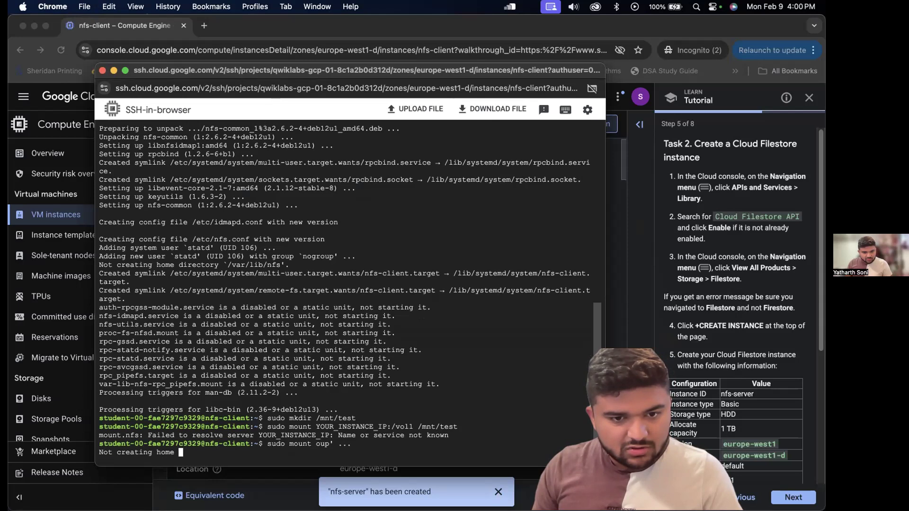
pyautogui.press('BackSpace')
pyautogui.press('BackSpace')
pyautogui.press('BackSpace')
pyautogui.press('BackSpace')
pyautogui.press('BackSpace')
pyautogui.press('BackSpace')
pyautogui.press('BackSpace')
pyautogui.press('BackSpace')
pyautogui.press('BackSpace')
pyautogui.press('BackSpace')
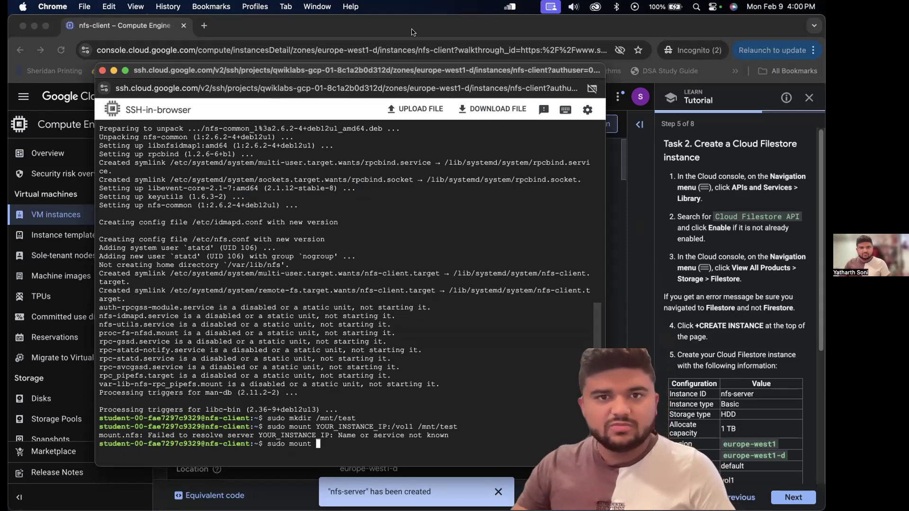
# Copy nfs-client's primary internal IP address from its network interfaces and extend the pending sudo mount command with 10.132.0.2:/vol1
pyautogui.moveTo(420, 70); pyautogui.dragTo(640, 333)
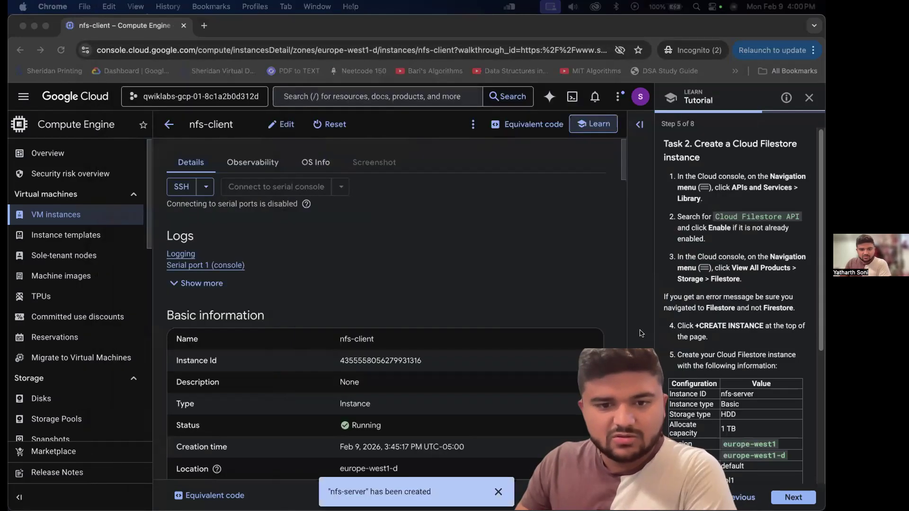
pyautogui.scroll(-15, 568, 388)
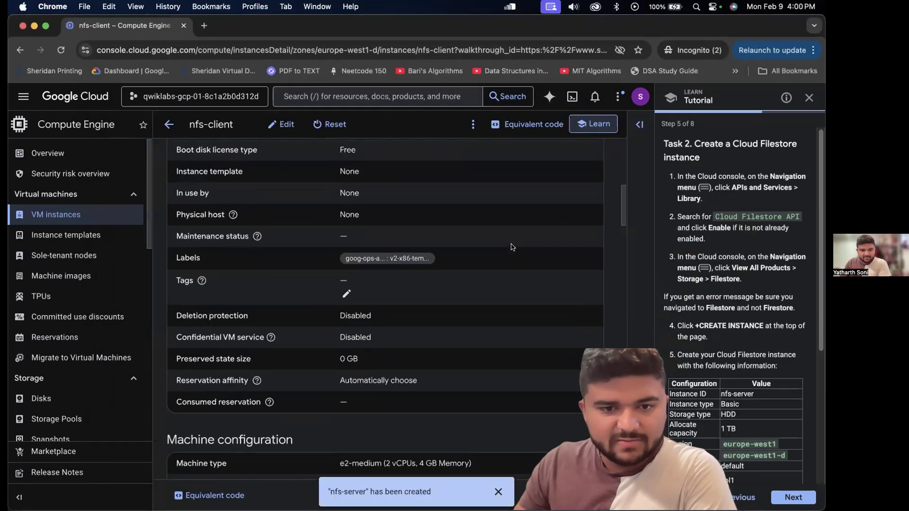
pyautogui.scroll(-10, 511, 246)
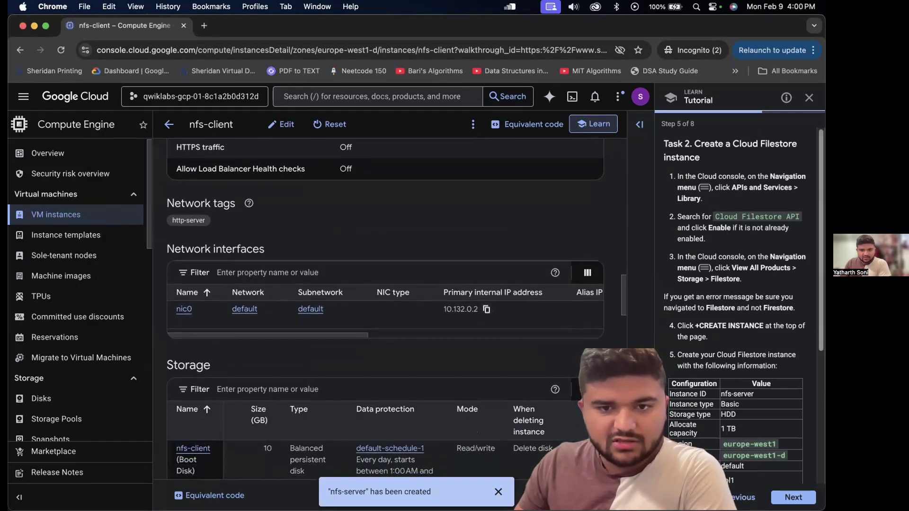
pyautogui.moveTo(565, 164); pyautogui.dragTo(302, 88)
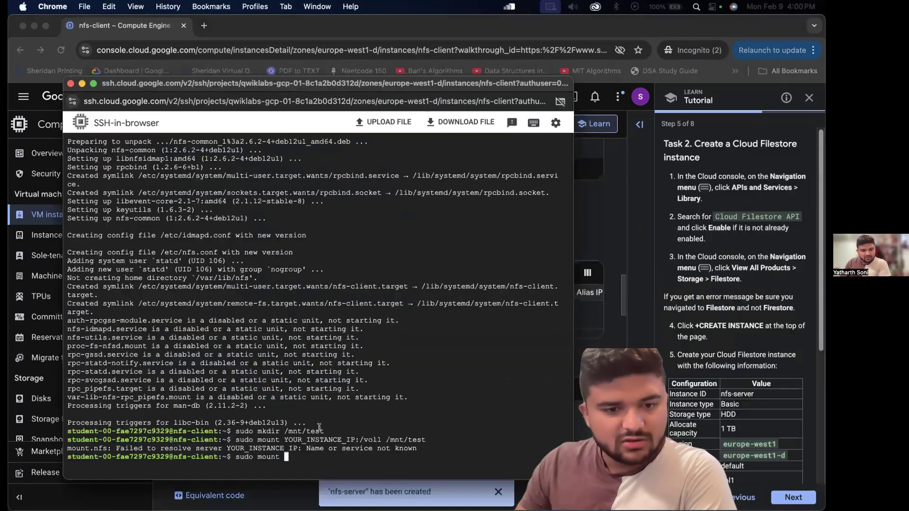
pyautogui.write('10.132.0.2')
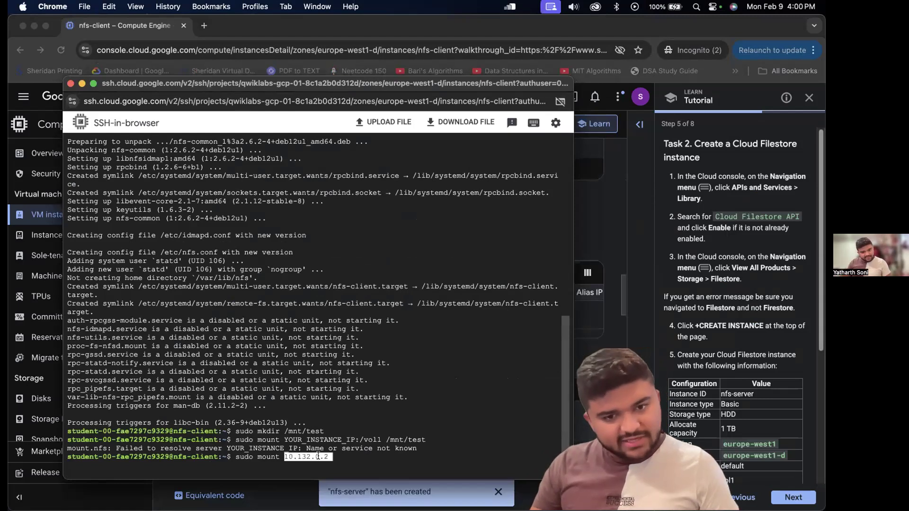
pyautogui.press('Right')
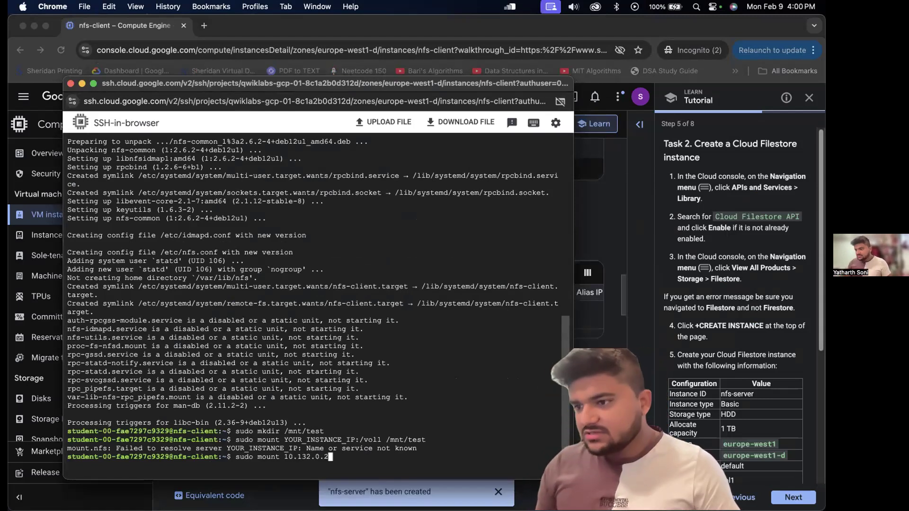
pyautogui.write(':/voll')
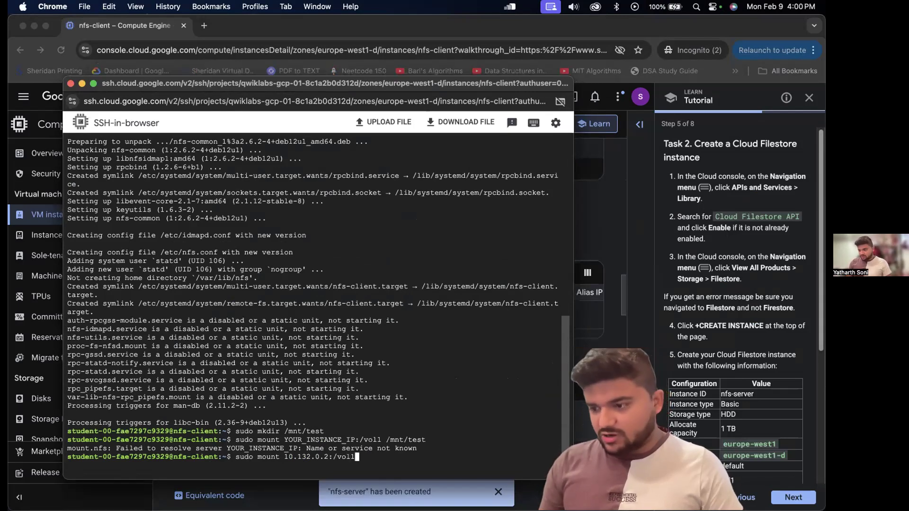
# Try to mount 10.132.0.2:/vol1 at /mnt/test with sudo in the nfs-client SSH session
pyautogui.write(' /mnt/test')
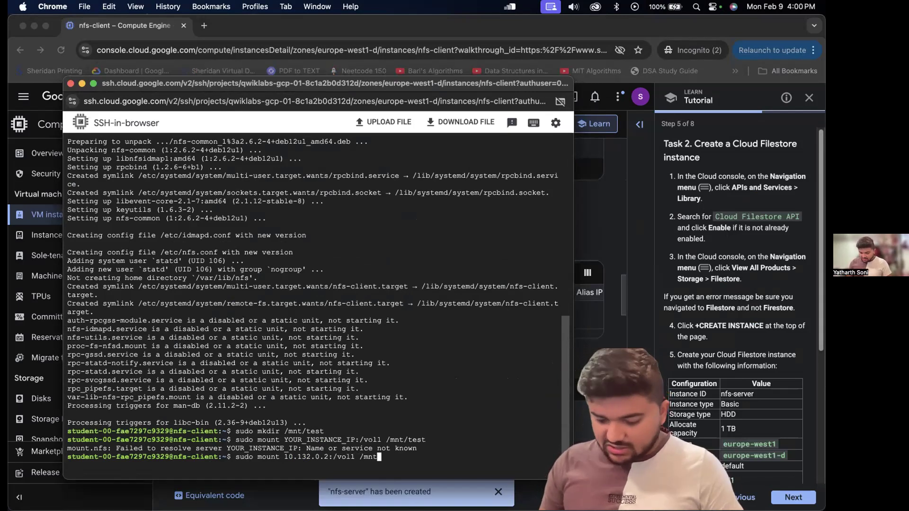
pyautogui.press('Return')
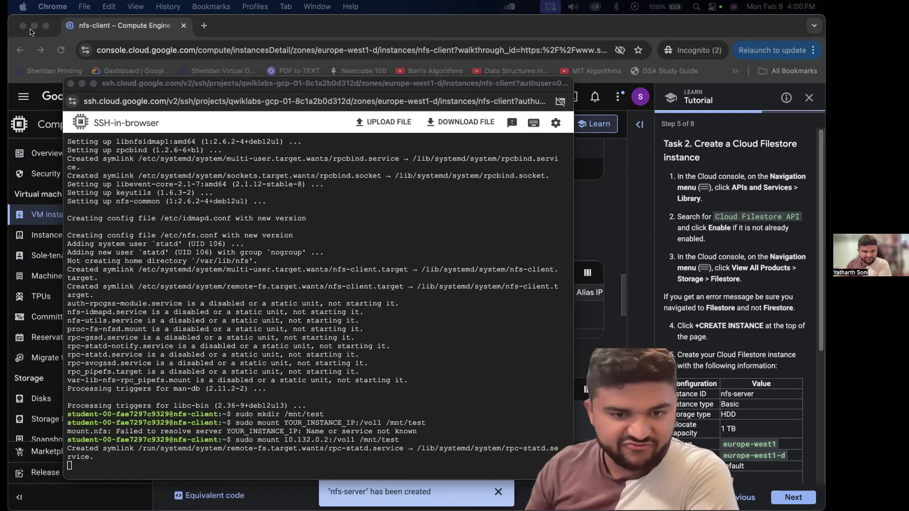
# Dismiss the nfs-server creation message in the Cloud console and return to the SSH session
pyautogui.click(503, 486)
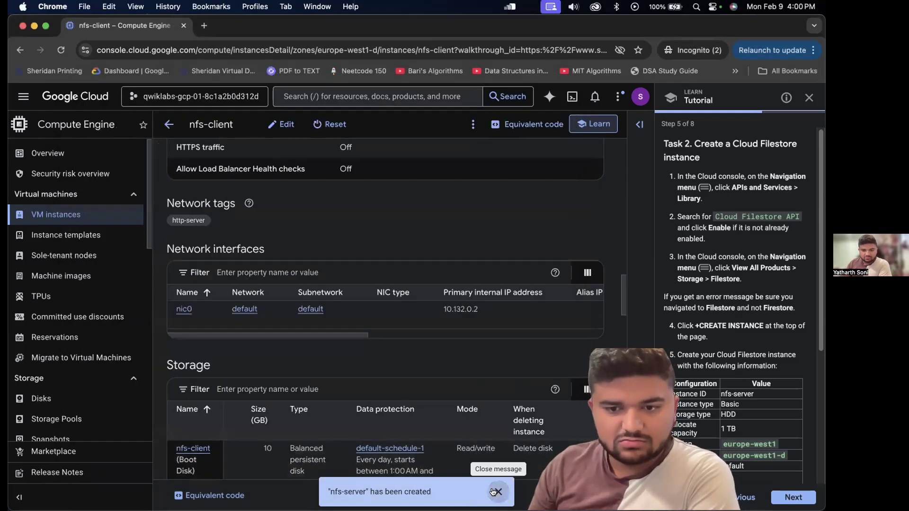
pyautogui.click(498, 491)
pyautogui.hotkey('ctrl', 'Up')
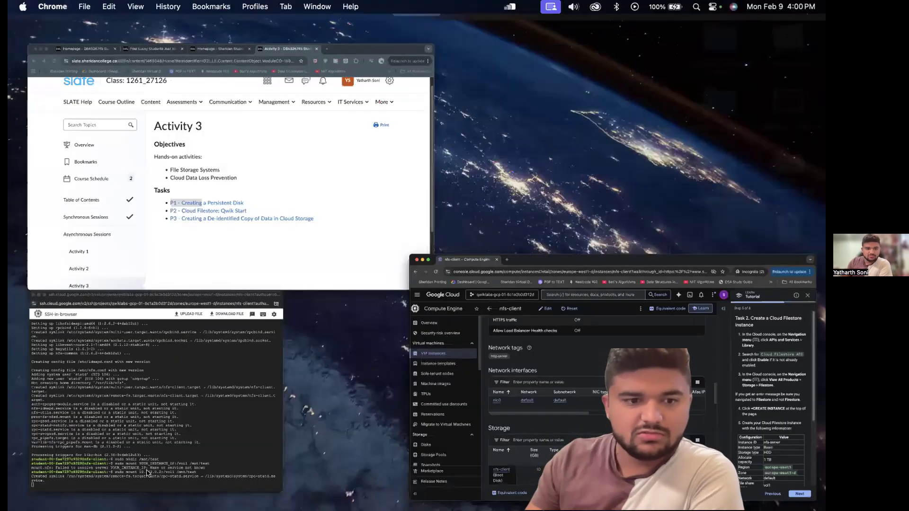
pyautogui.click(192, 410)
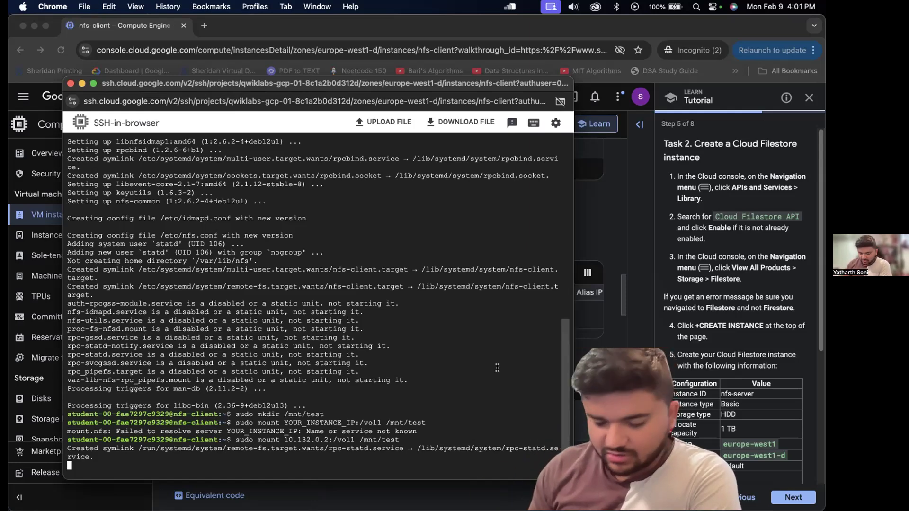
pyautogui.press('Return')
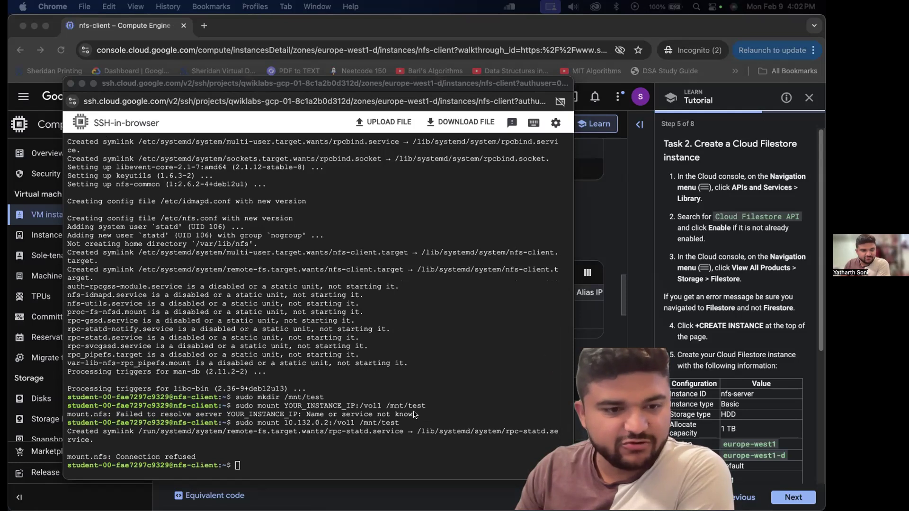
pyautogui.click(389, 435)
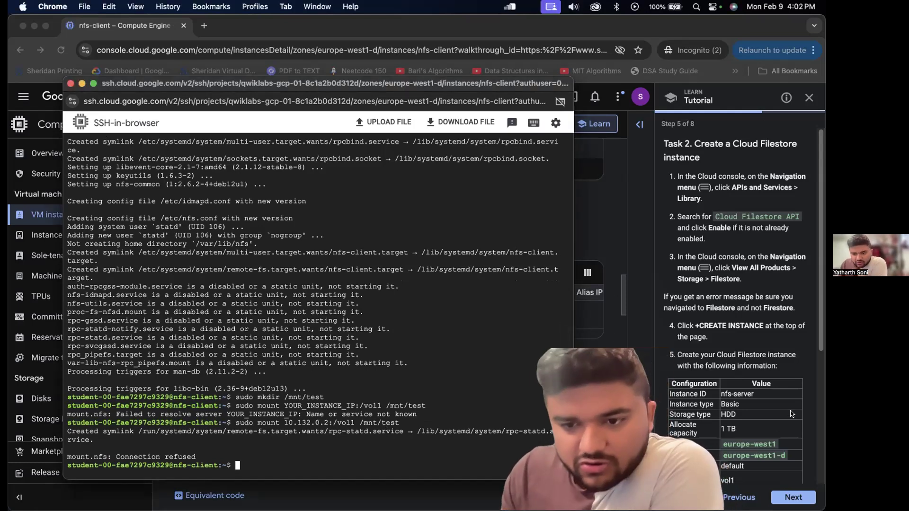
# Advance the tutorial to Task 3 on mounting the Cloud Filestore file share on a Compute Engine VM
pyautogui.scroll(-5, 760, 415)
pyautogui.click(802, 498)
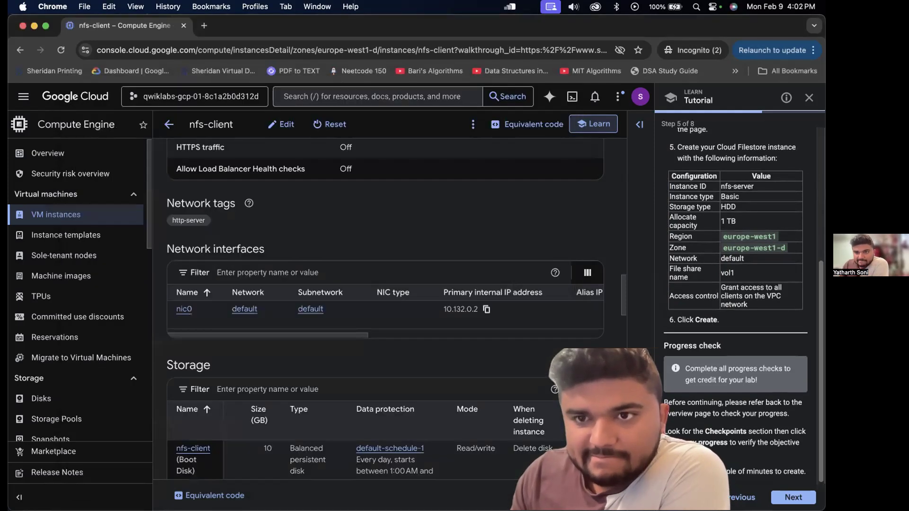
pyautogui.click(801, 498)
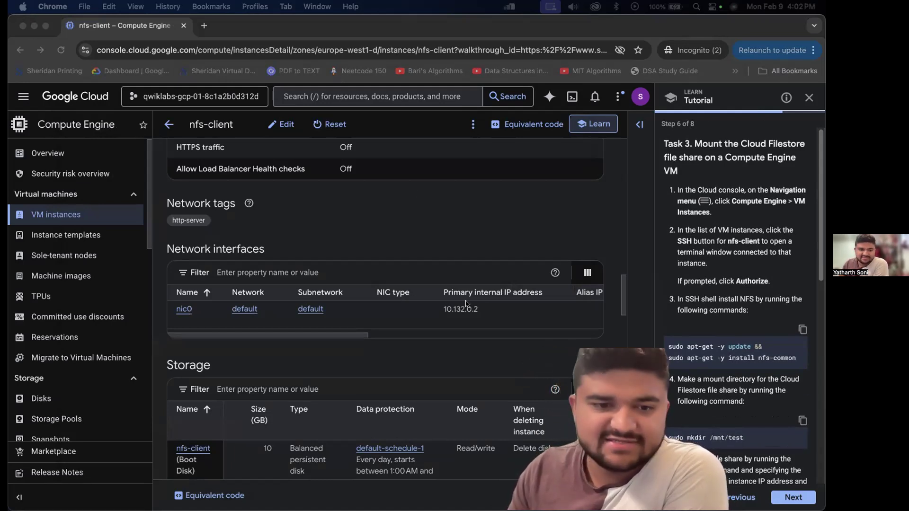
# Enter the command sudo mount YOUR_INSTANCE_IP:/vol1 /mnt/test in the SSH session and remove the YOUR_INSTANCE_IP placeholder
pyautogui.click(456, 326)
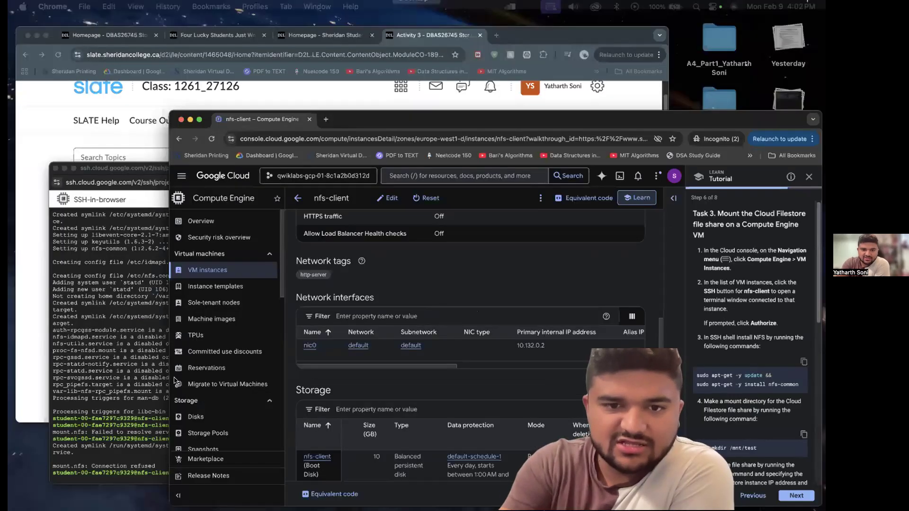
pyautogui.press('Escape')
pyautogui.write('sudo mount YOUR_INSTANCE_IP:/voll /mnt/test')
pyautogui.press('Left')
pyautogui.press('Left')
pyautogui.press('Left')
pyautogui.press('Left')
pyautogui.press('Left')
pyautogui.press('Left')
pyautogui.press('Left')
pyautogui.press('Left')
pyautogui.press('Left')
pyautogui.press('Left')
pyautogui.press('Left')
pyautogui.press('Left')
pyautogui.press('Left')
pyautogui.press('Left')
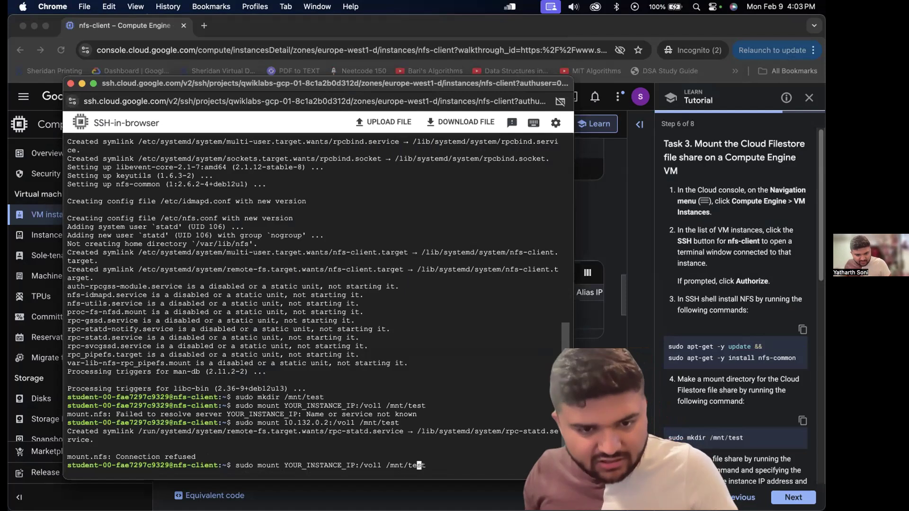
pyautogui.press('Left')
pyautogui.press('Left')
pyautogui.press('BackSpace')
pyautogui.press('BackSpace')
pyautogui.press('BackSpace')
pyautogui.press('BackSpace')
pyautogui.press('BackSpace')
pyautogui.press('BackSpace')
pyautogui.press('BackSpace')
pyautogui.press('BackSpace')
pyautogui.press('BackSpace')
pyautogui.press('BackSpace')
pyautogui.press('BackSpace')
pyautogui.press('BackSpace')
pyautogui.press('BackSpace')
pyautogui.press('BackSpace')
pyautogui.press('BackSpace')
pyautogui.press('BackSpace')
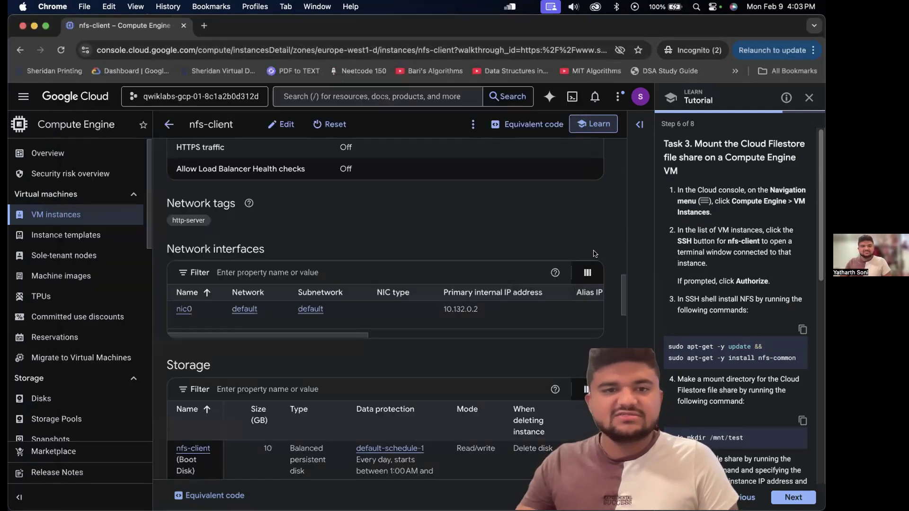
# Copy the external IP address 34.76.253.15 from nfs-client's network interfaces in the console
pyautogui.click(630, 233)
pyautogui.scroll(2, 313, 312)
pyautogui.scroll(-9, 331, 284)
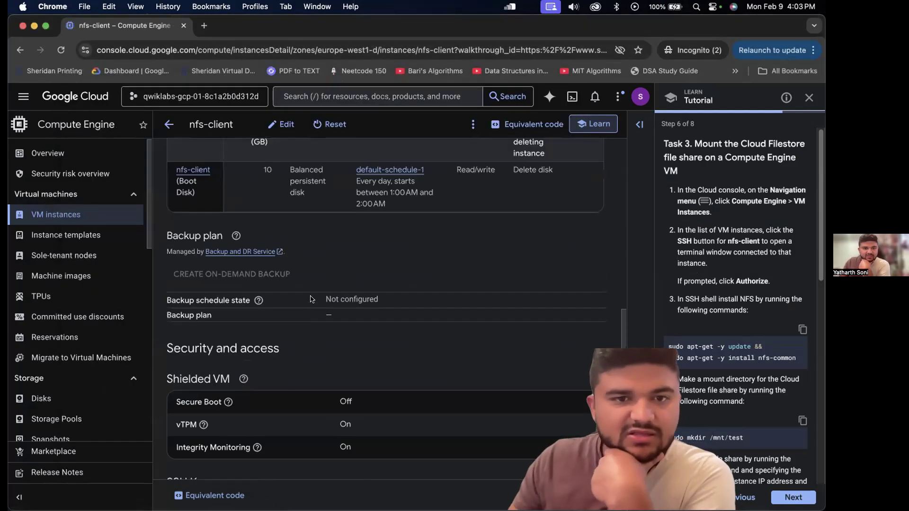
pyautogui.scroll(3, 392, 240)
pyautogui.scroll(2, 392, 240)
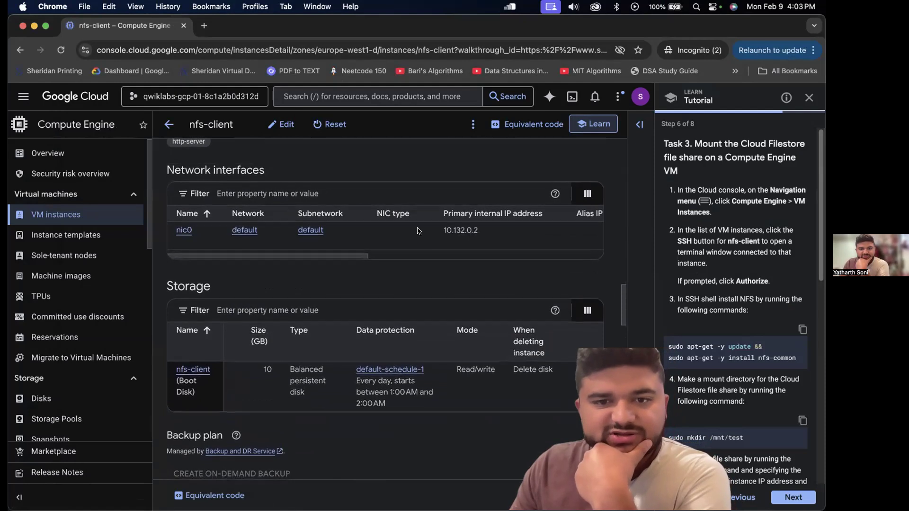
pyautogui.scroll(-3, 341, 262)
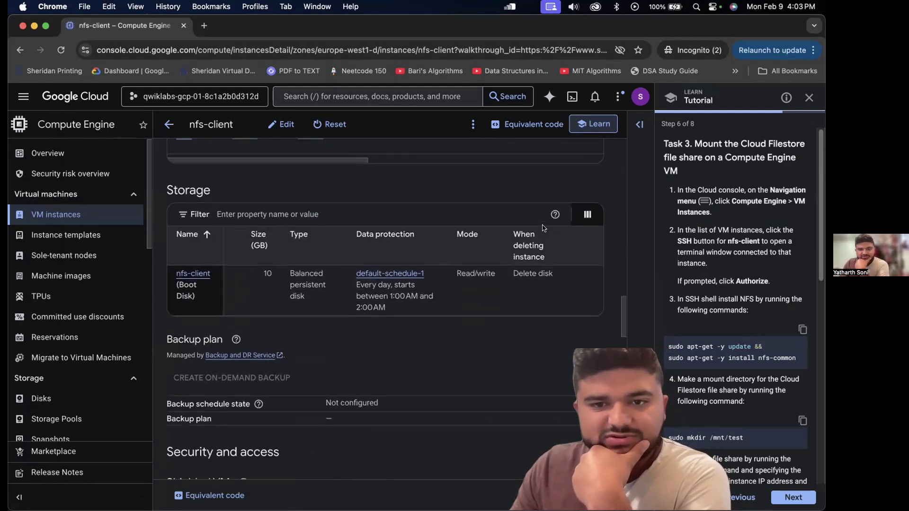
pyautogui.scroll(3, 341, 262)
pyautogui.hscroll(10, 340, 262)
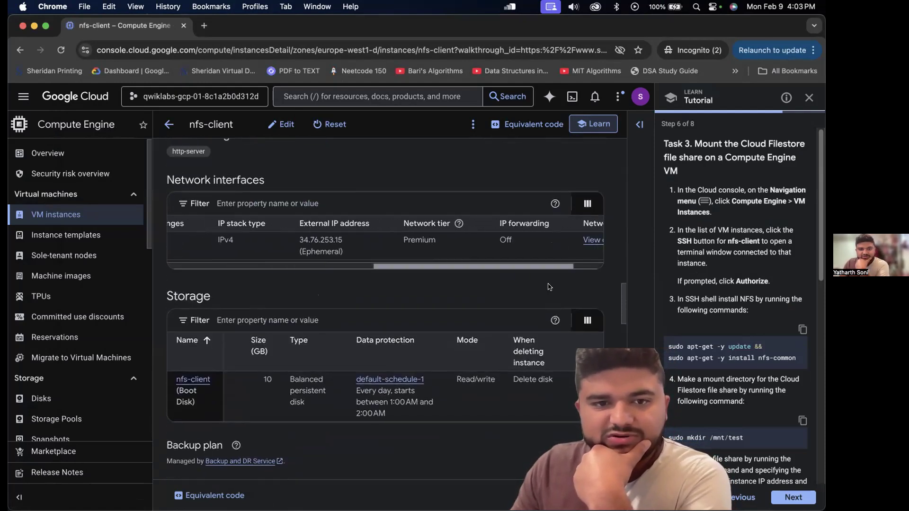
pyautogui.click(287, 252)
pyautogui.hscroll(-10, 331, 246)
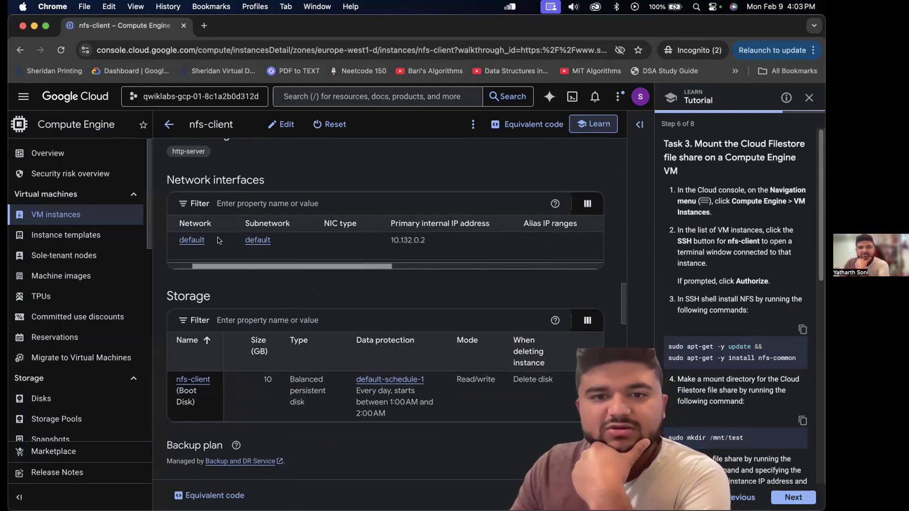
pyautogui.hscroll(4, 308, 251)
pyautogui.moveTo(415, 345); pyautogui.dragTo(532, 348)
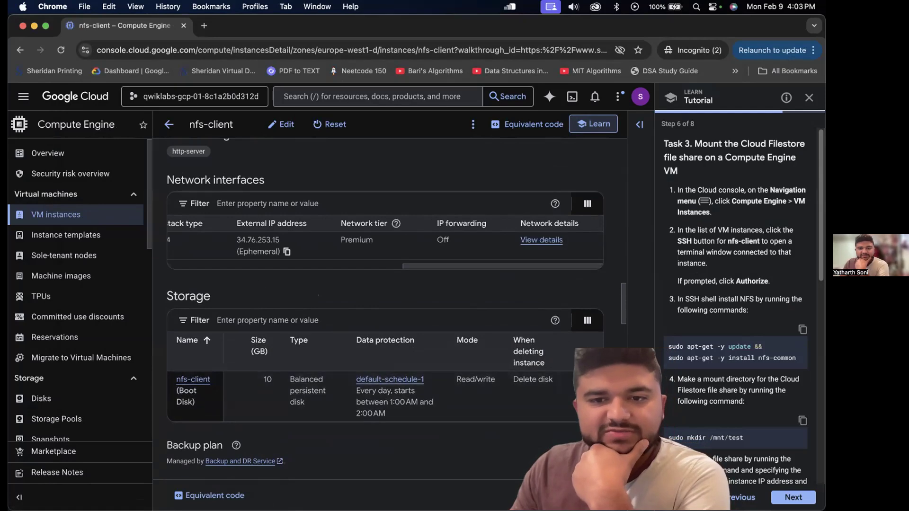
# Insert 34.76.253.15 as the server address in the pending SSH mount command and run it for /vol1 on /mnt/test
pyautogui.hotkey('ctrl', 'Up')
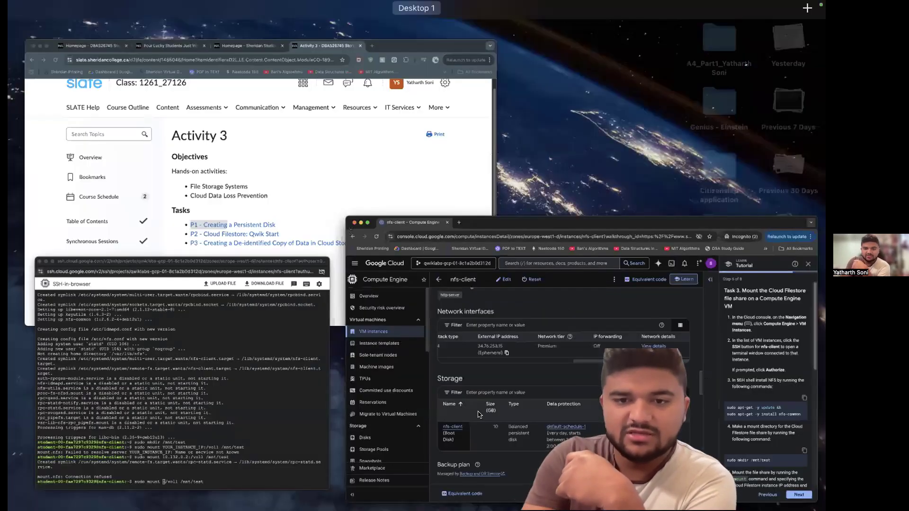
pyautogui.click(181, 384)
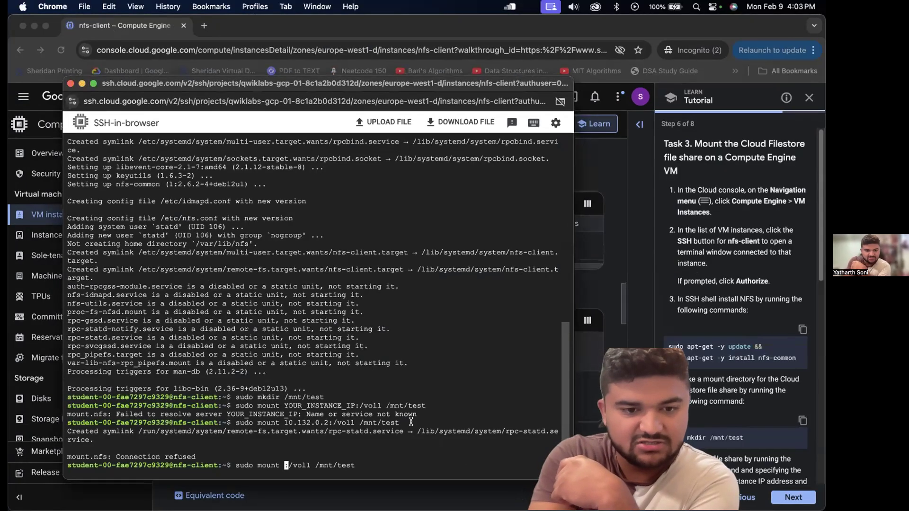
pyautogui.press('super+v')
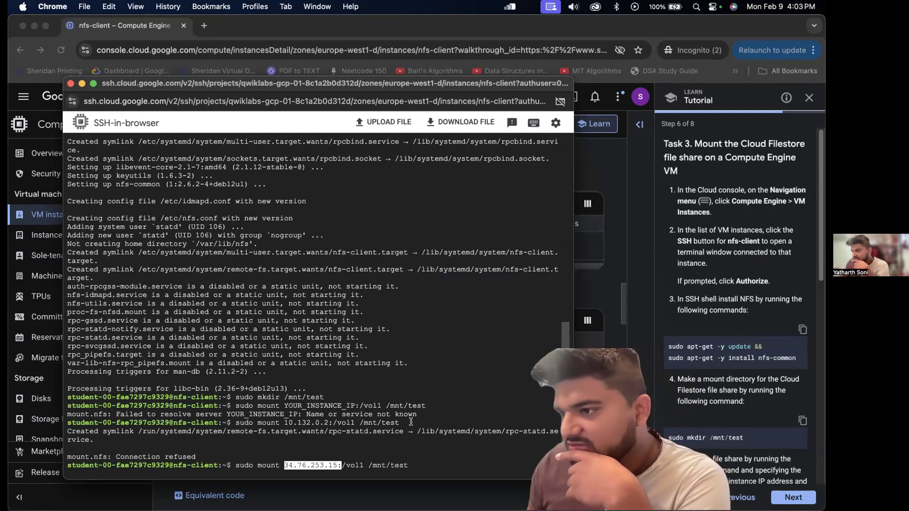
pyautogui.press('Right')
pyautogui.press('Right')
pyautogui.press('Right')
pyautogui.press('Right')
pyautogui.press('Right')
pyautogui.press('Right')
pyautogui.press('Right')
pyautogui.press('Right')
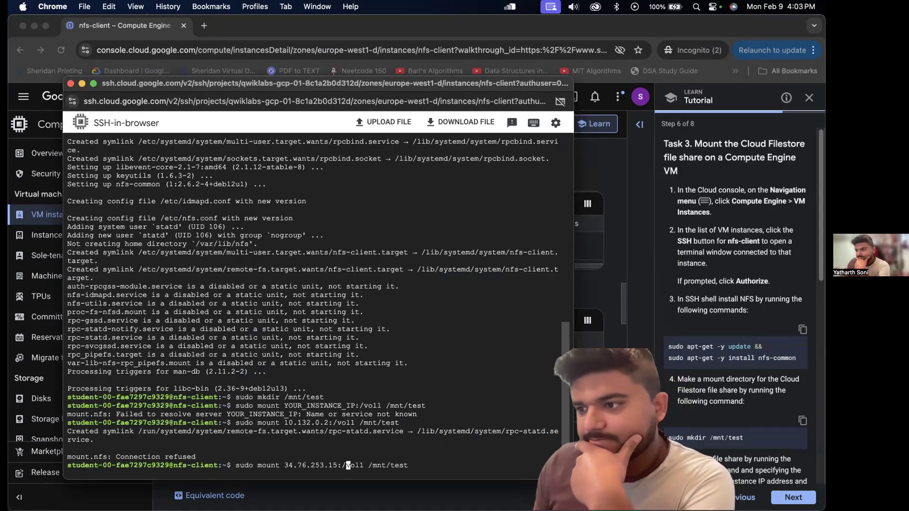
pyautogui.press('Right')
pyautogui.press('Right')
pyautogui.press('Right')
pyautogui.press('Right')
pyautogui.press('Right')
pyautogui.press('Right')
pyautogui.press('Right')
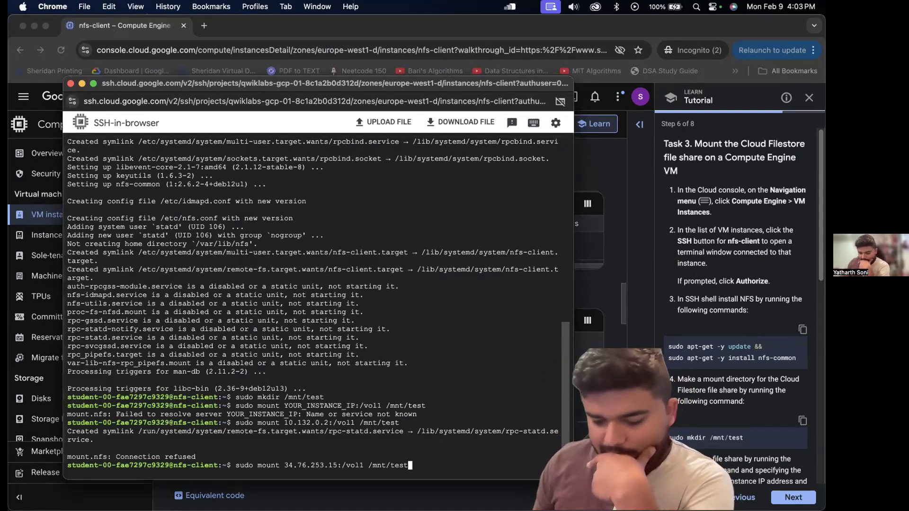
pyautogui.press('Return')
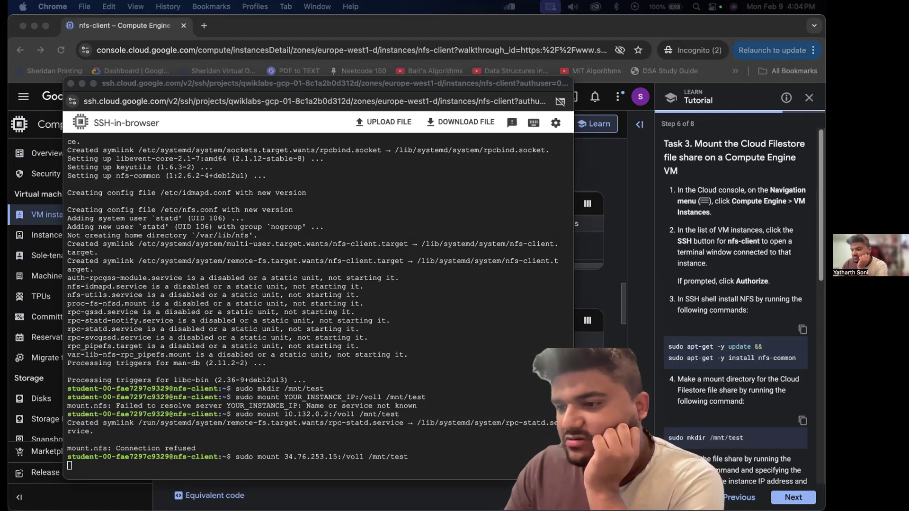
# Check the lab's mount instructions and sample Filestore instance list, and go back to the console's VM instances list
pyautogui.moveTo(824, 363); pyautogui.dragTo(267, 12)
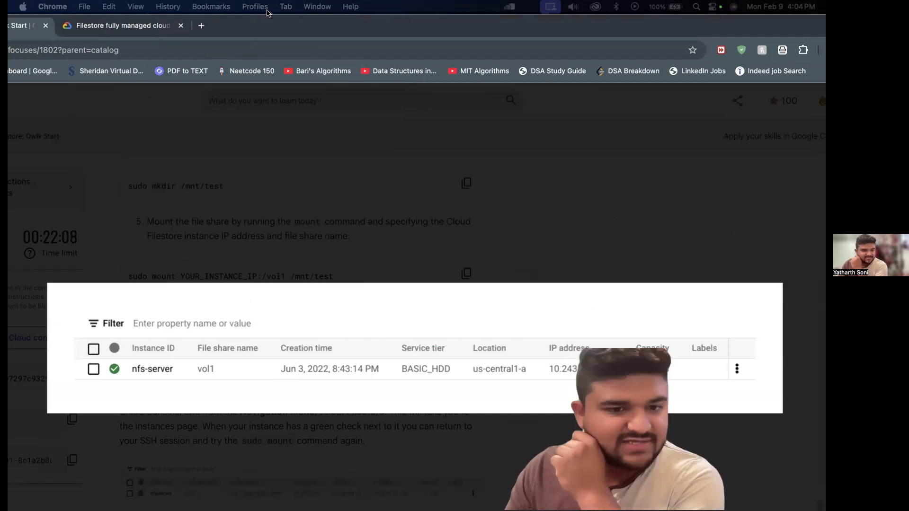
pyautogui.moveTo(267, 13); pyautogui.dragTo(824, 143)
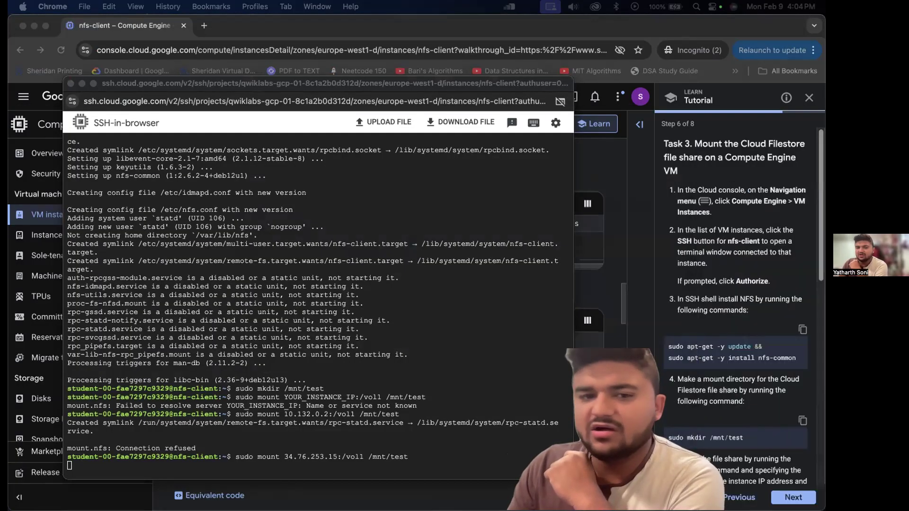
pyautogui.click(638, 160)
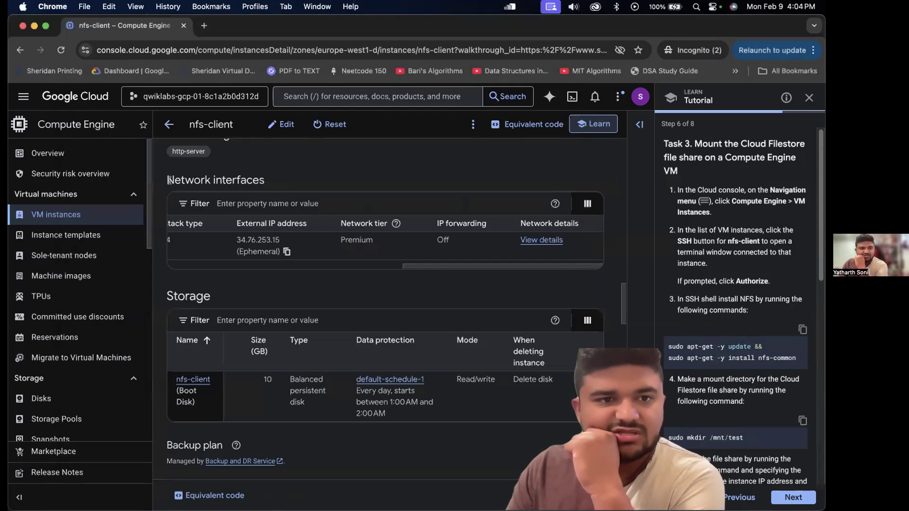
pyautogui.click(169, 124)
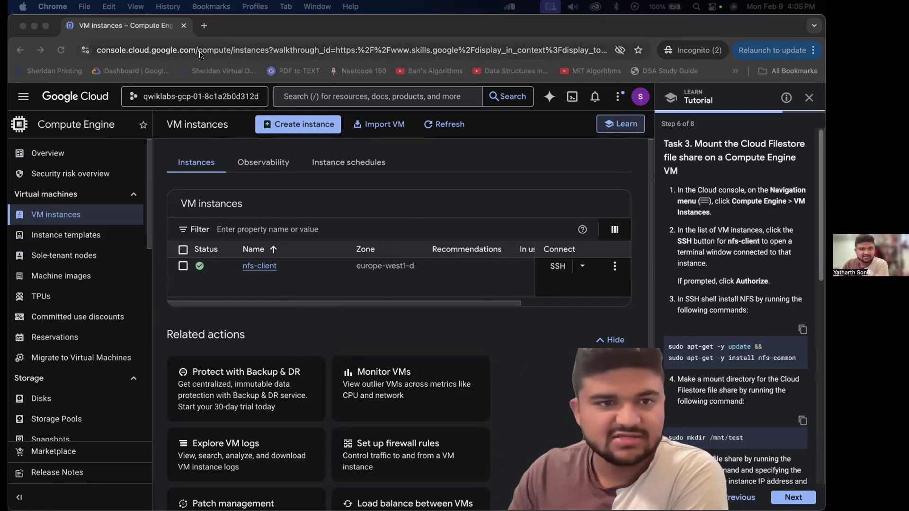
pyautogui.click(331, 96)
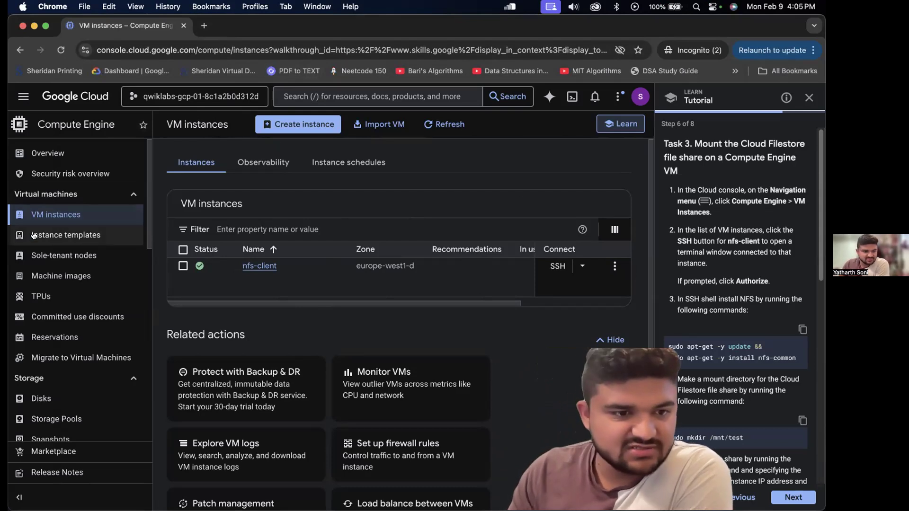
pyautogui.scroll(-1, 59, 316)
pyautogui.scroll(-15, 59, 316)
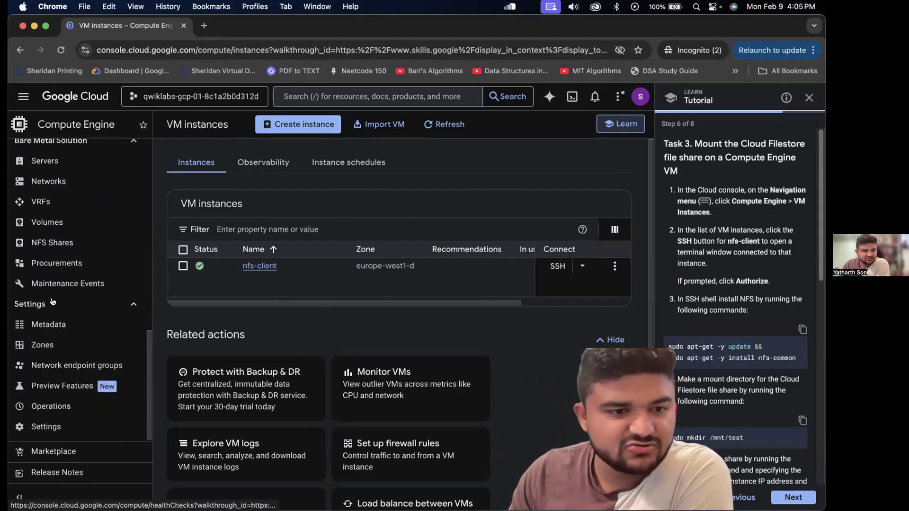
pyautogui.scroll(15, 52, 301)
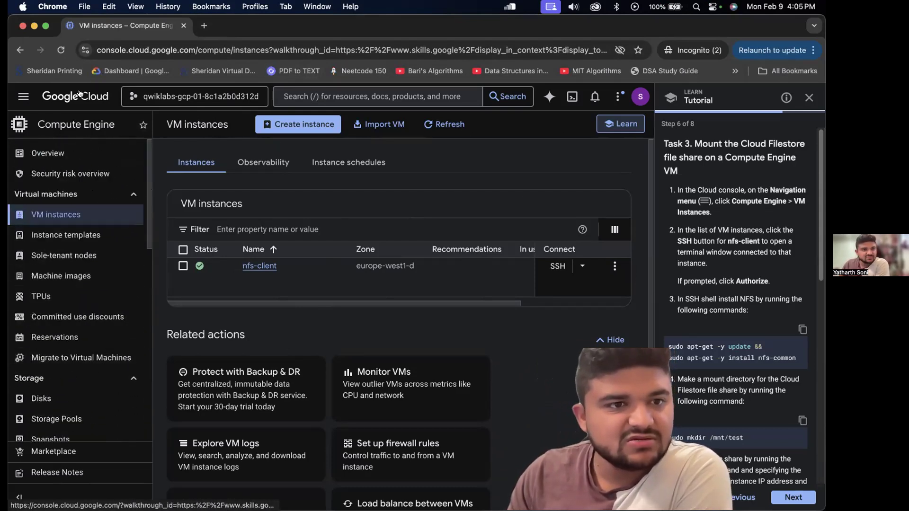
# Open the Filestore instances list from the storage products in the Google Cloud console
pyautogui.click(23, 97)
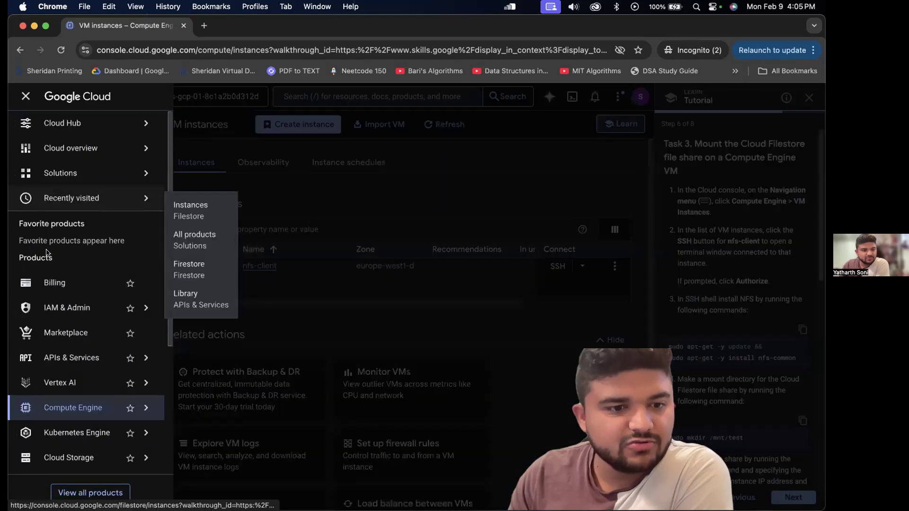
pyautogui.moveTo(91, 399)
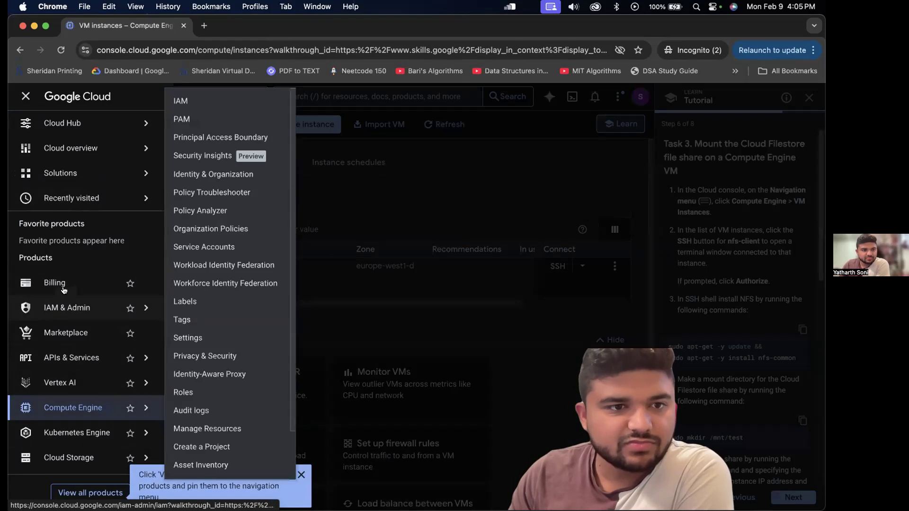
pyautogui.scroll(-5, 95, 402)
pyautogui.click(90, 493)
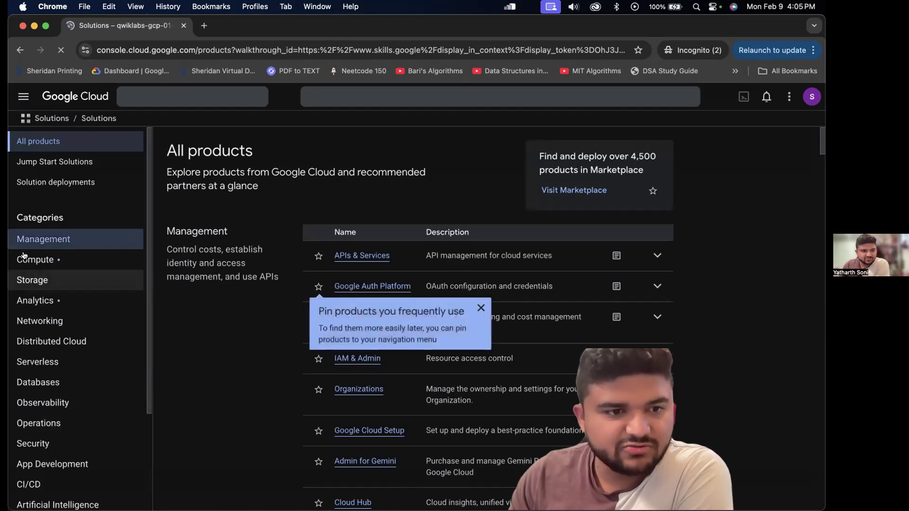
pyautogui.click(60, 281)
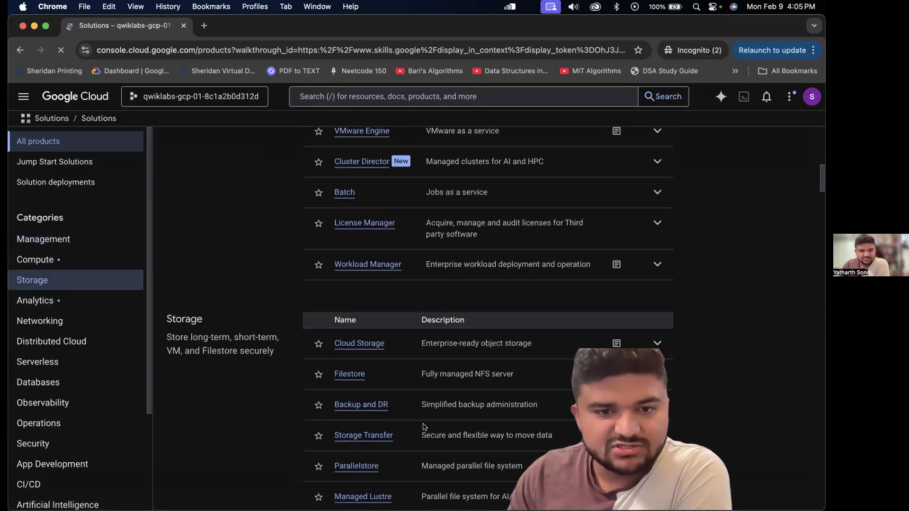
pyautogui.scroll(-2, 356, 280)
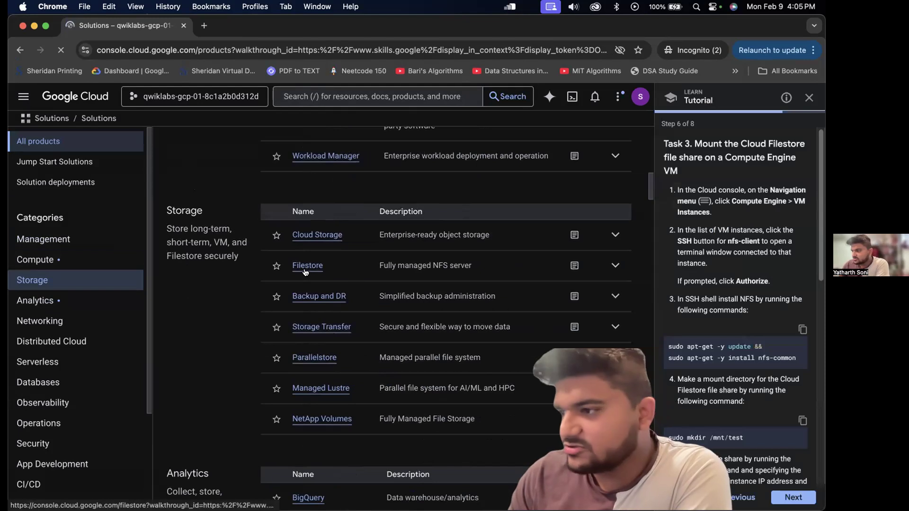
pyautogui.click(305, 272)
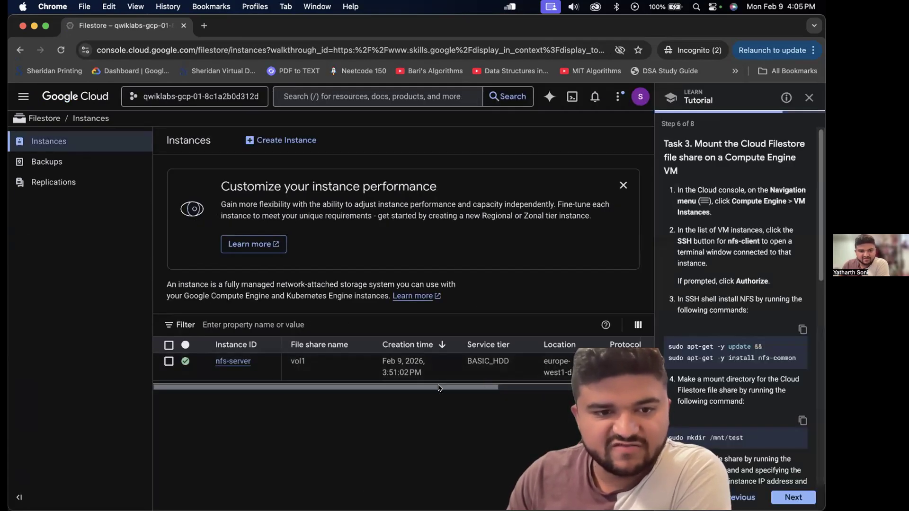
# Copy the nfs-server IP address 10.241.46.178 from the Filestore instances list
pyautogui.hscroll(5, 521, 384)
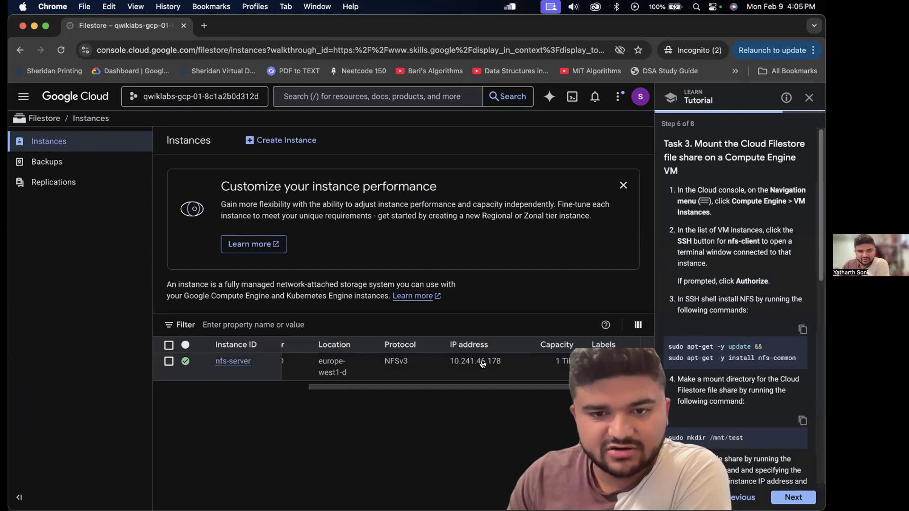
pyautogui.click(549, 372)
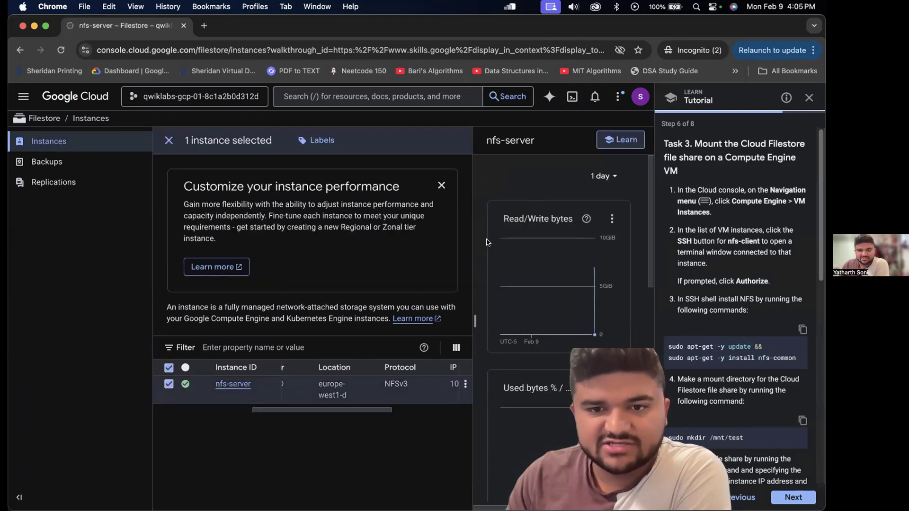
pyautogui.hscroll(3, 344, 419)
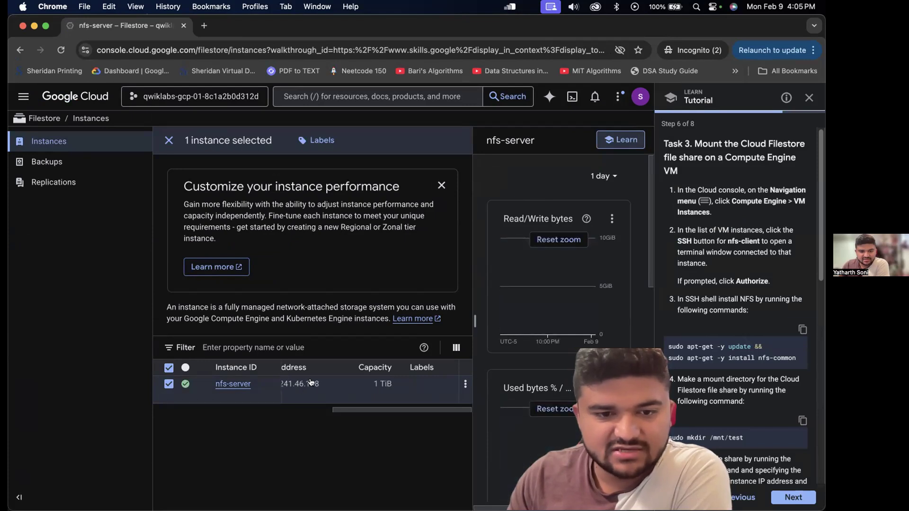
pyautogui.moveTo(367, 409); pyautogui.dragTo(321, 408)
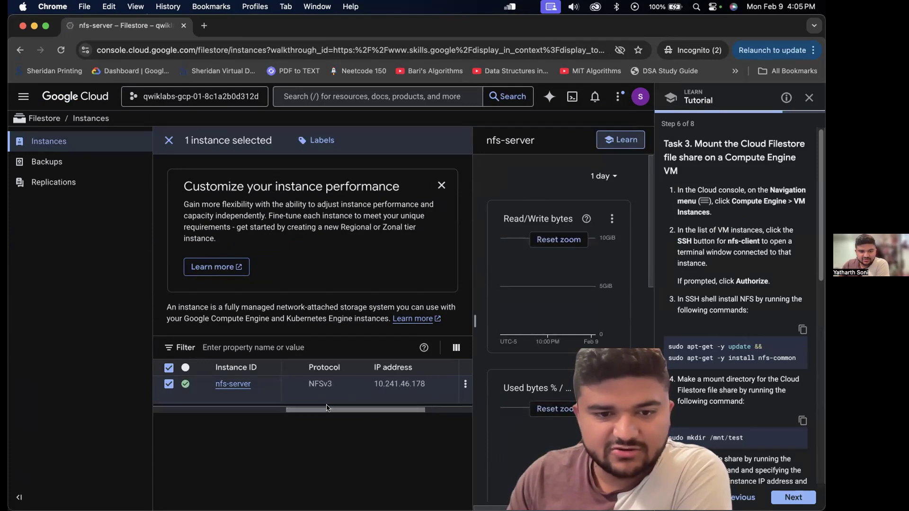
pyautogui.click(396, 386)
pyautogui.moveTo(503, 362); pyautogui.dragTo(447, 362)
pyautogui.press('super+c')
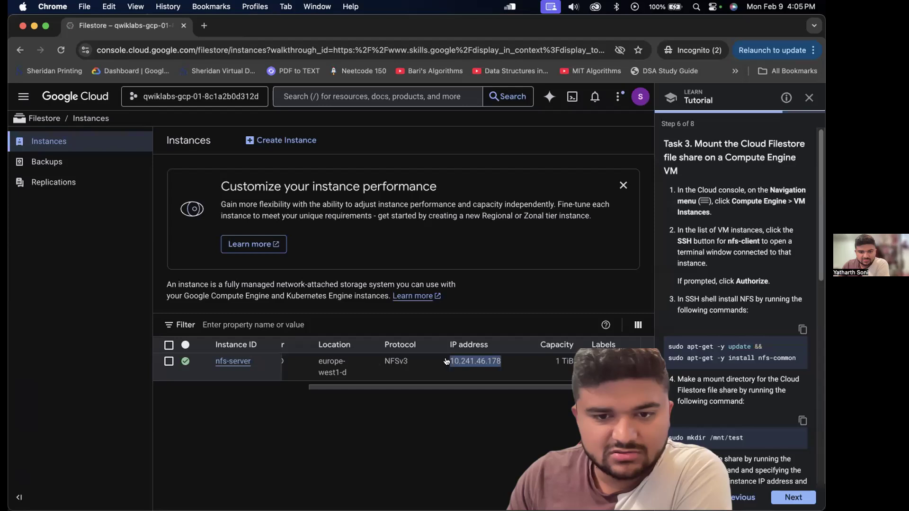
pyautogui.rightClick(480, 356)
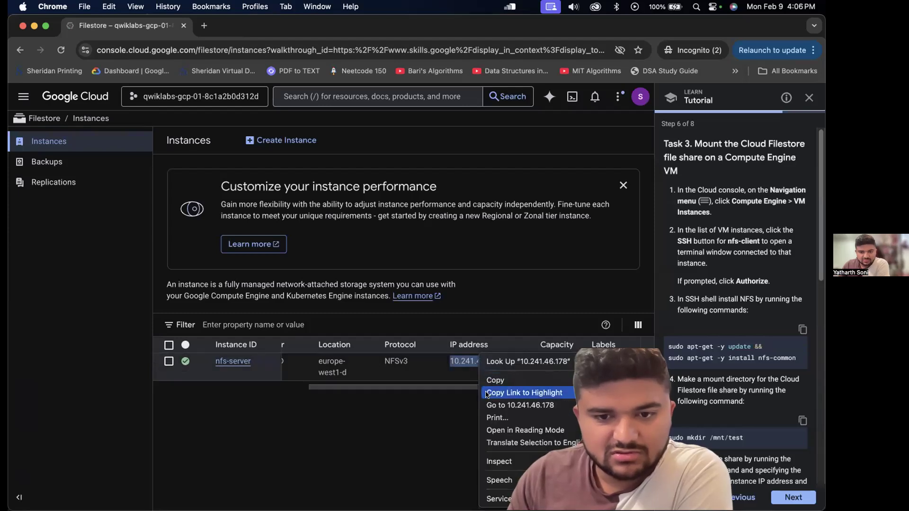
pyautogui.click(441, 440)
pyautogui.moveTo(495, 388); pyautogui.dragTo(232, 362)
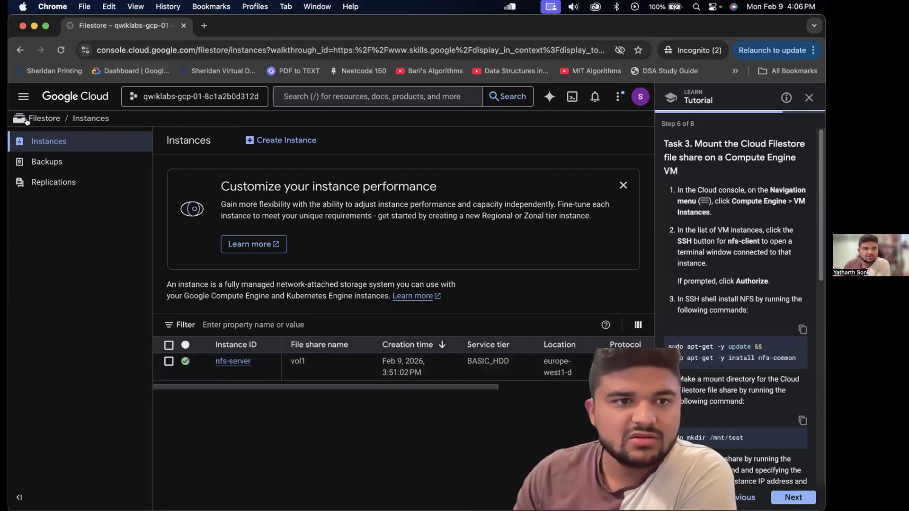
# Switch back to the nfs-client SSH session and make its command prompt active
pyautogui.hotkey('ctrl', 'Up')
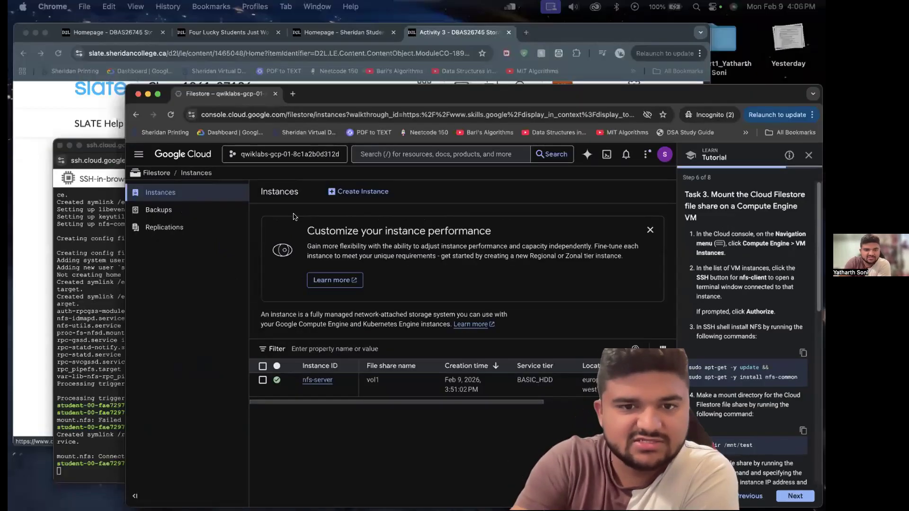
pyautogui.click(338, 291)
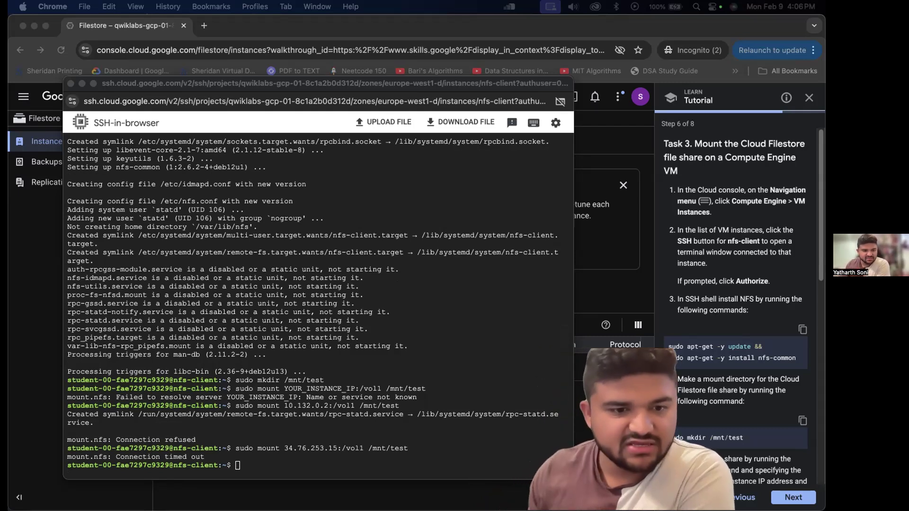
pyautogui.click(456, 418)
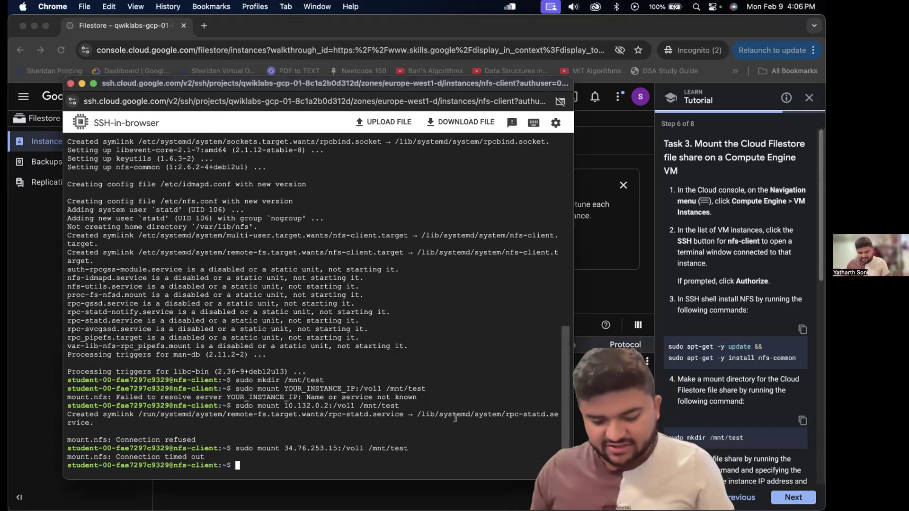
pyautogui.press('super+v')
pyautogui.press('BackSpace')
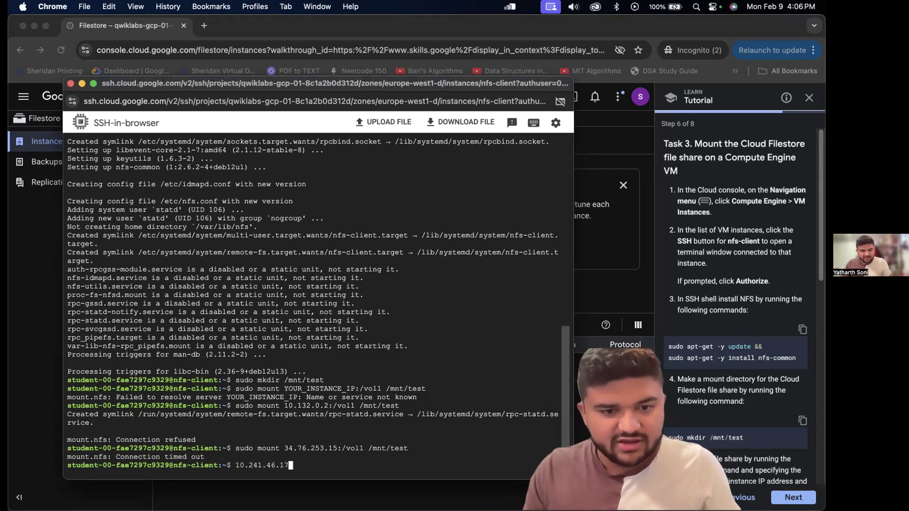
pyautogui.press('BackSpace')
pyautogui.press('BackSpace')
pyautogui.press('BackSpace')
pyautogui.press('BackSpace')
pyautogui.press('BackSpace')
pyautogui.press('BackSpace')
pyautogui.press('BackSpace')
pyautogui.press('BackSpace')
pyautogui.press('BackSpace')
pyautogui.press('BackSpace')
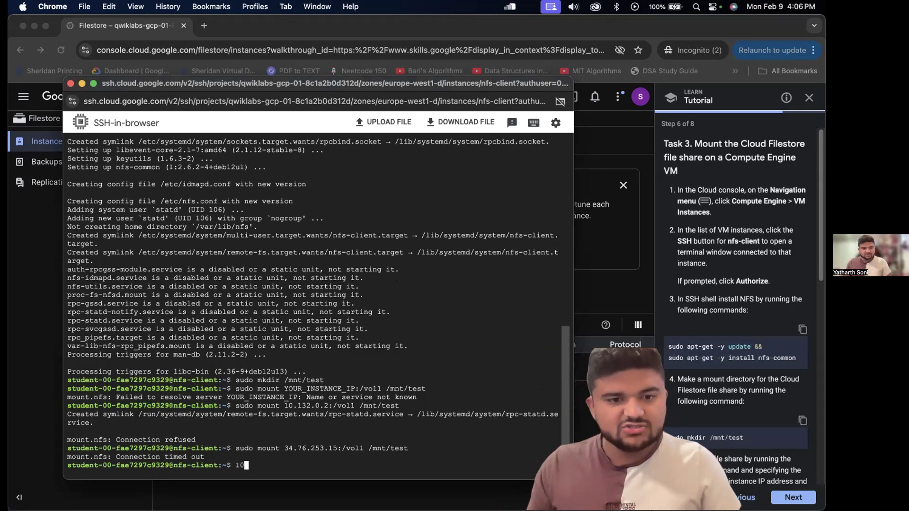
# Recall the last mount command, replace its server address with 10.241.46.178, and run it for /vol1 on /mnt/test
pyautogui.press('Up')
pyautogui.press('Left')
pyautogui.press('Left')
pyautogui.press('Left')
pyautogui.press('Left')
pyautogui.press('Left')
pyautogui.press('Left')
pyautogui.press('Left')
pyautogui.press('Left')
pyautogui.press('Left')
pyautogui.press('Left')
pyautogui.press('Left')
pyautogui.press('Left')
pyautogui.press('Left')
pyautogui.press('Left')
pyautogui.press('BackSpace')
pyautogui.press('BackSpace')
pyautogui.press('BackSpace')
pyautogui.press('BackSpace')
pyautogui.press('BackSpace')
pyautogui.press('BackSpace')
pyautogui.press('BackSpace')
pyautogui.press('BackSpace')
pyautogui.press('BackSpace')
pyautogui.press('BackSpace')
pyautogui.press('BackSpace')
pyautogui.press('BackSpace')
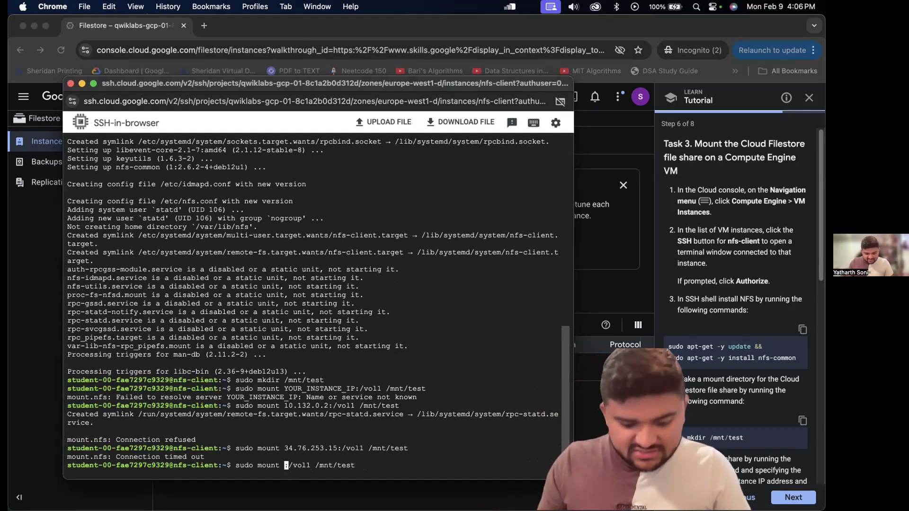
pyautogui.press('super+v')
pyautogui.press('Return')
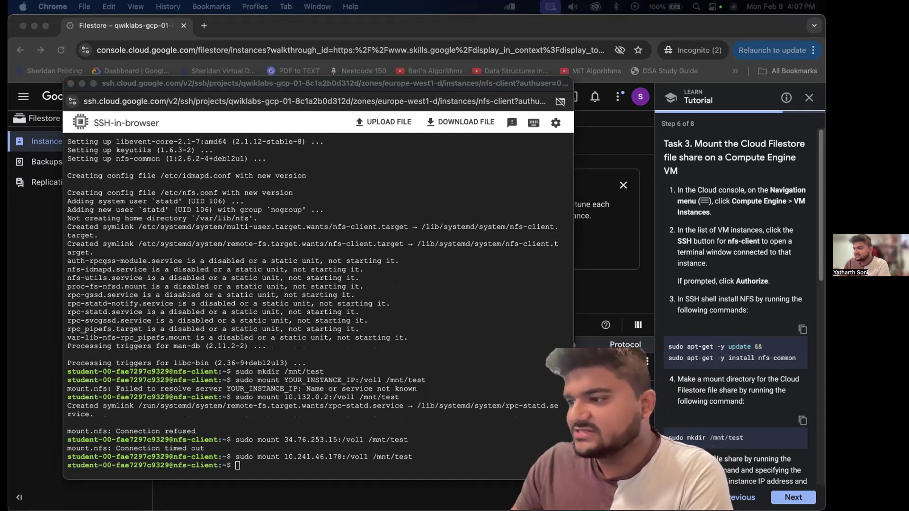
# Make the mounted share readable and writable for group and others by running sudo chmod go+rw /mnt/test
pyautogui.press('super+Tab')
pyautogui.write('z')
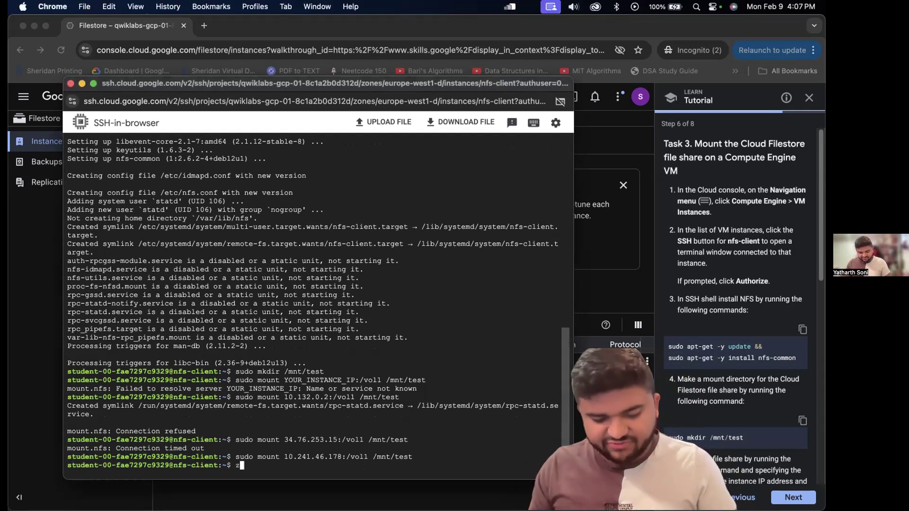
pyautogui.press('BackSpace')
pyautogui.write('sudo chmod go+rw /mnt/test')
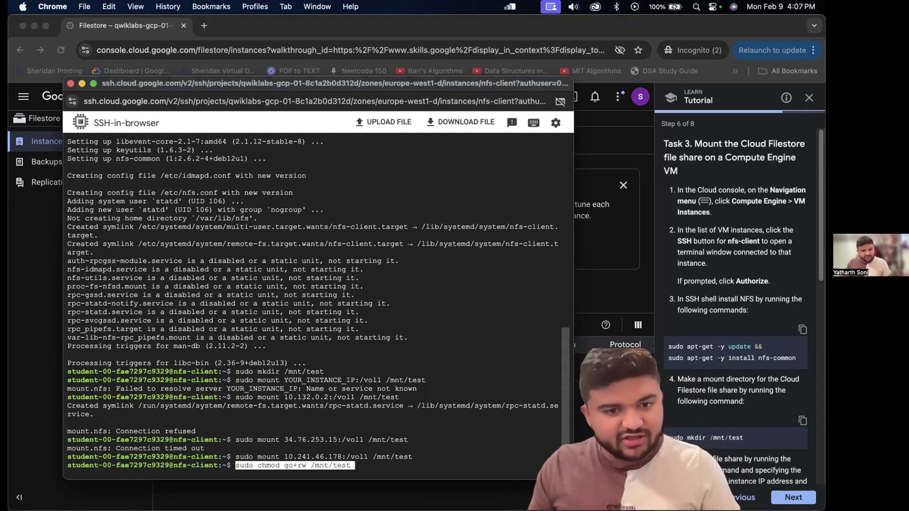
pyautogui.press('Return')
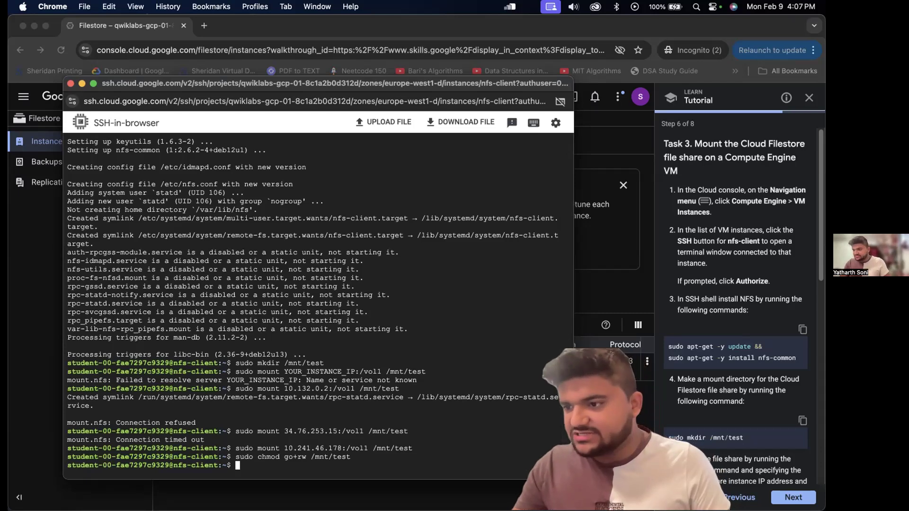
# Create a test file on the share by running echo 'This is a test' > /mnt/test/testfile
pyautogui.press('super+Tab')
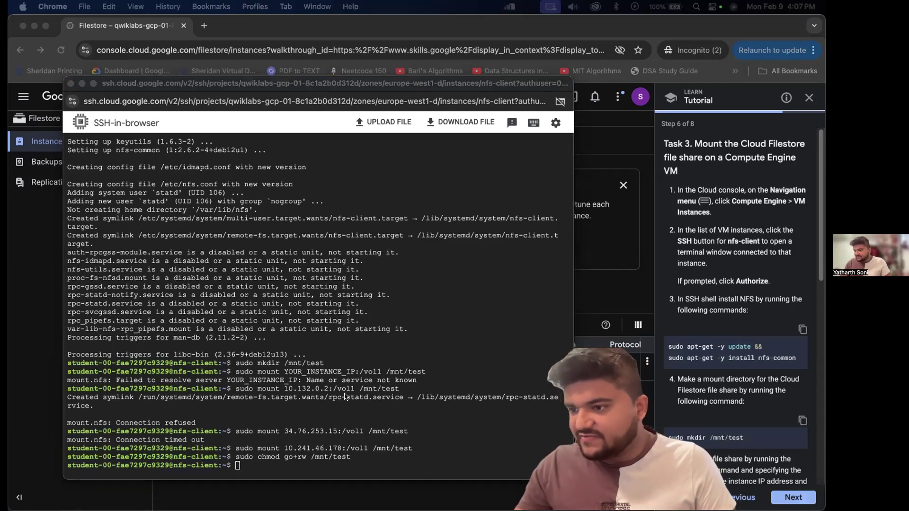
pyautogui.click(372, 472)
pyautogui.write("echo 'This is a test' > /mnt/test/testfile")
pyautogui.press('Return')
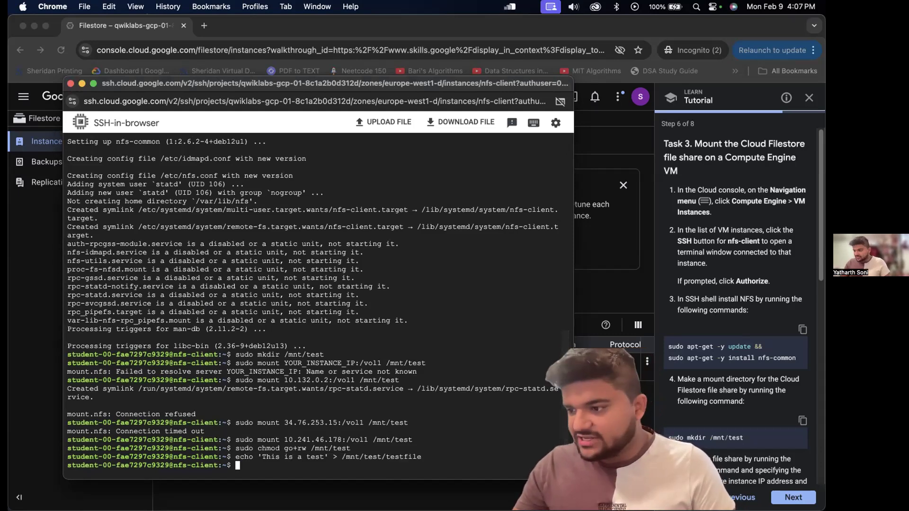
# List the contents of the mounted share with ls /mnt/test
pyautogui.press('super+Tab')
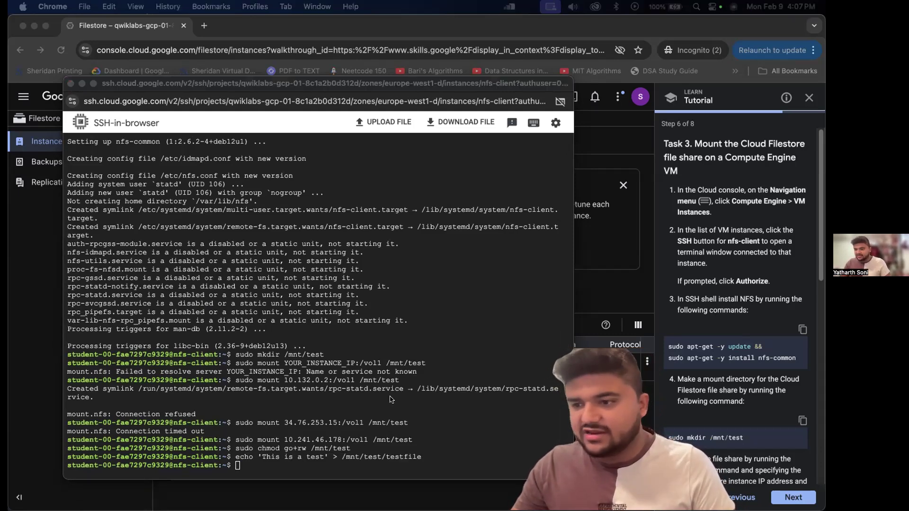
pyautogui.click(267, 428)
pyautogui.write('ls /mnt/test')
pyautogui.press('Return')
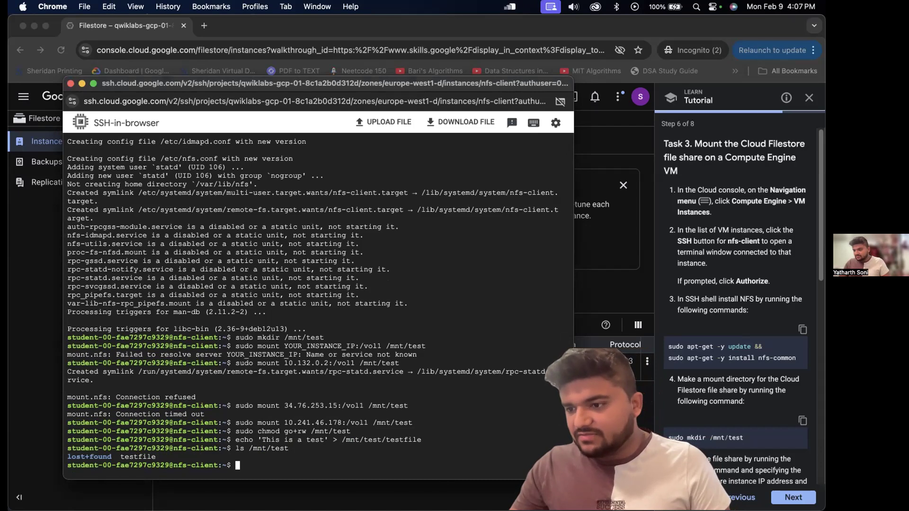
# Open /mnt/test/testfile in nano to check its contents, and exit the editor
pyautogui.press('super+Tab')
pyautogui.click(468, 451)
pyautogui.write('nano /mnt/test/testfile')
pyautogui.press('Return')
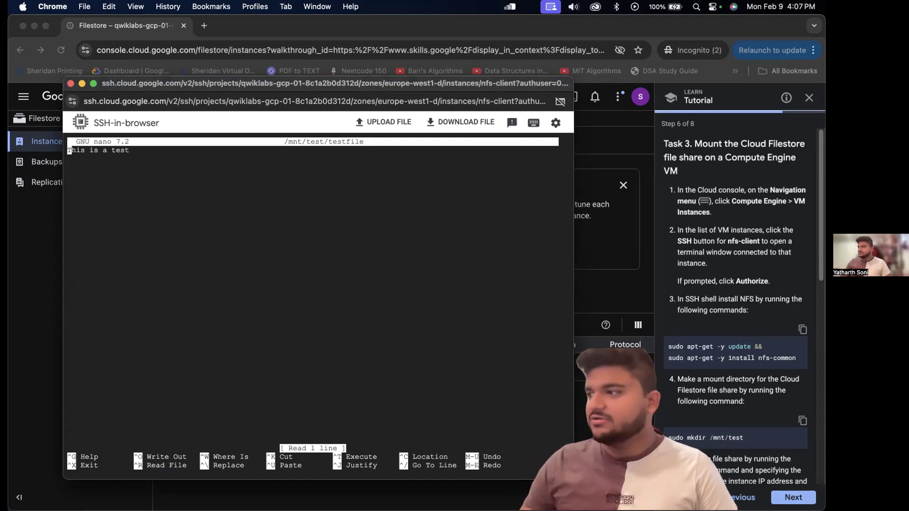
pyautogui.press('super+Tab')
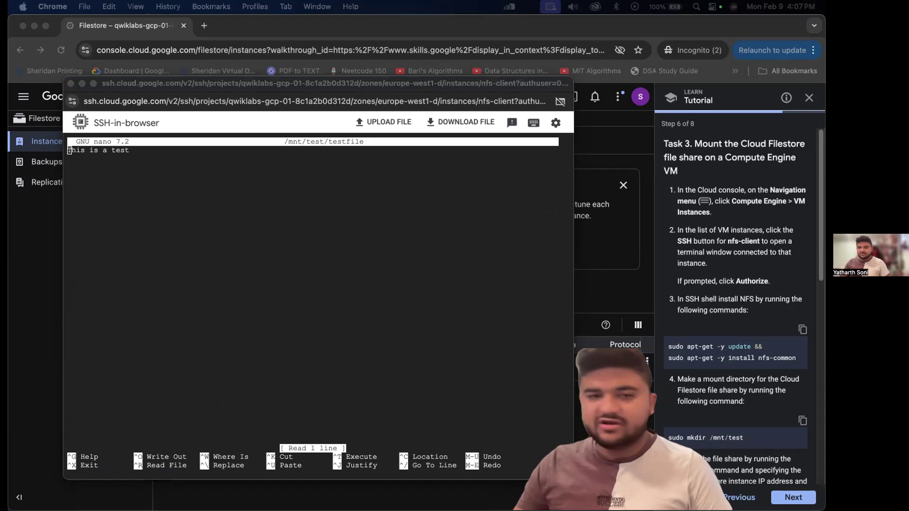
pyautogui.click(419, 363)
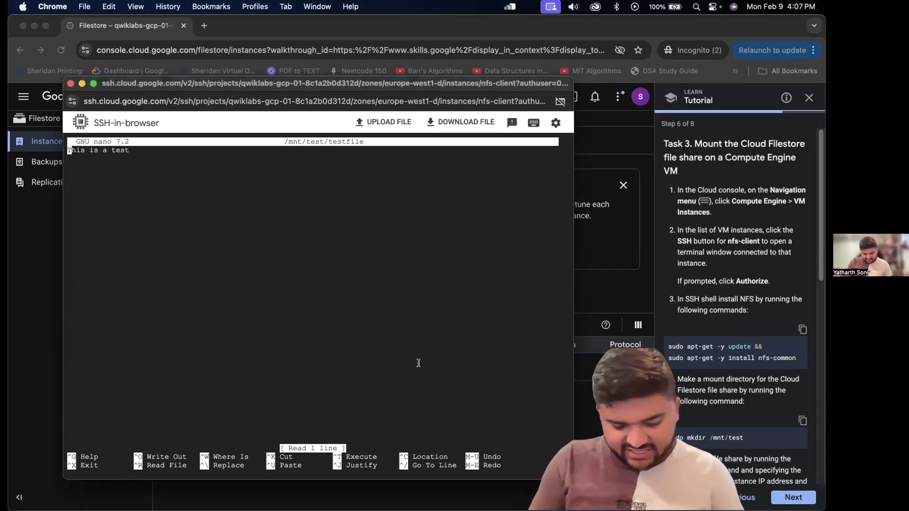
pyautogui.hotkey('ctrl', 'x')
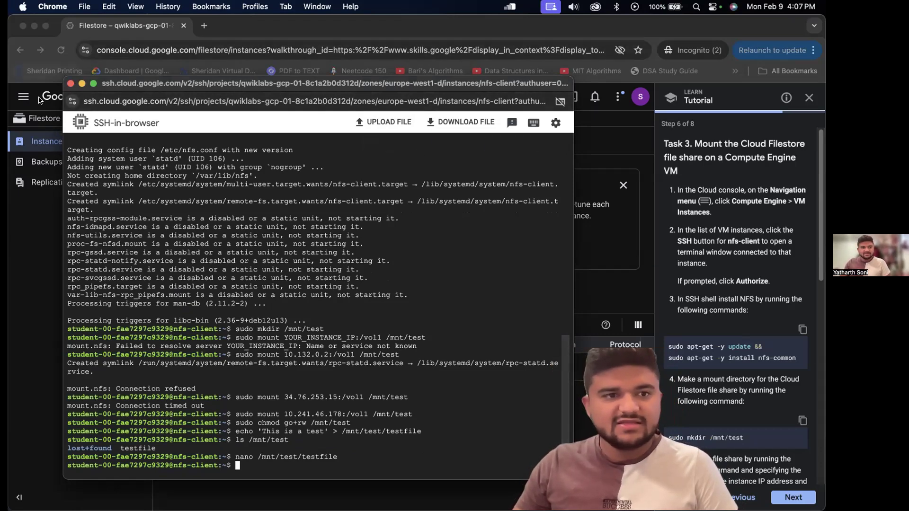
# Close the SSH session and bring up the Cloud Filestore: Qwik Start lab page in a maximized window
pyautogui.click(71, 84)
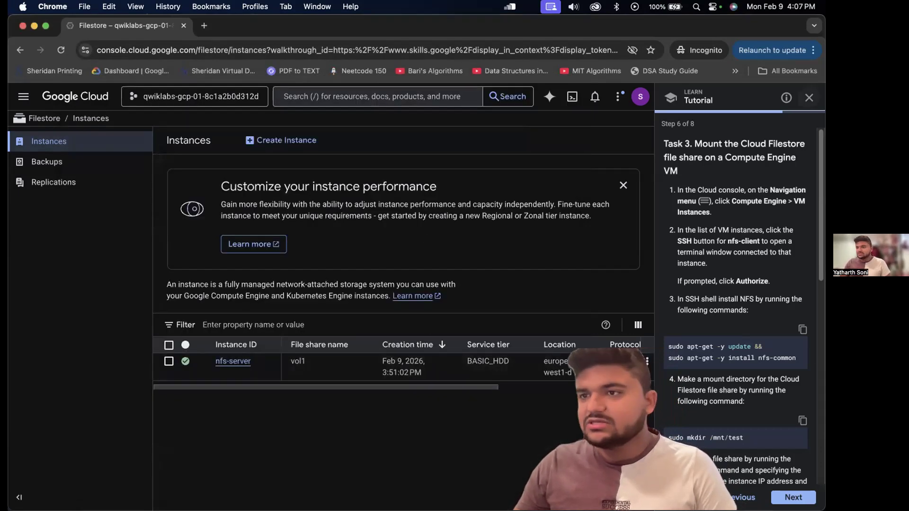
pyautogui.moveTo(824, 261); pyautogui.dragTo(274, 88)
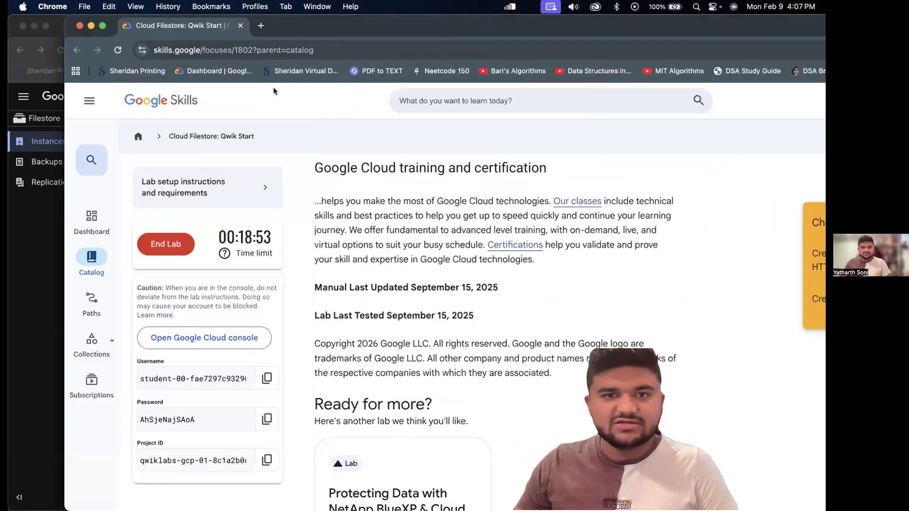
pyautogui.doubleClick(430, 27)
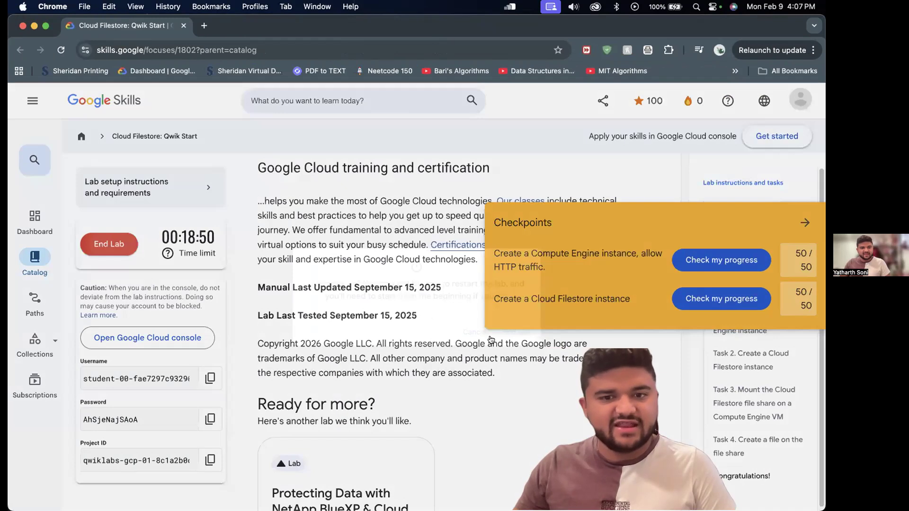
# End the Cloud Filestore lab and submit the lab review
pyautogui.click(109, 243)
pyautogui.click(526, 337)
pyautogui.click(335, 268)
pyautogui.click(526, 353)
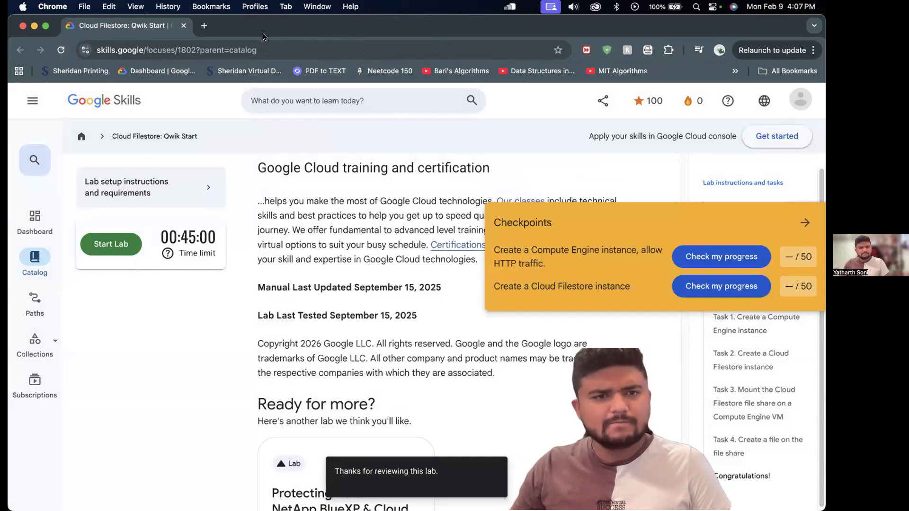
# Close the finished Cloud Filestore lab page and its console window, returning to the Activity 3 course page
pyautogui.moveTo(264, 35); pyautogui.dragTo(191, 19)
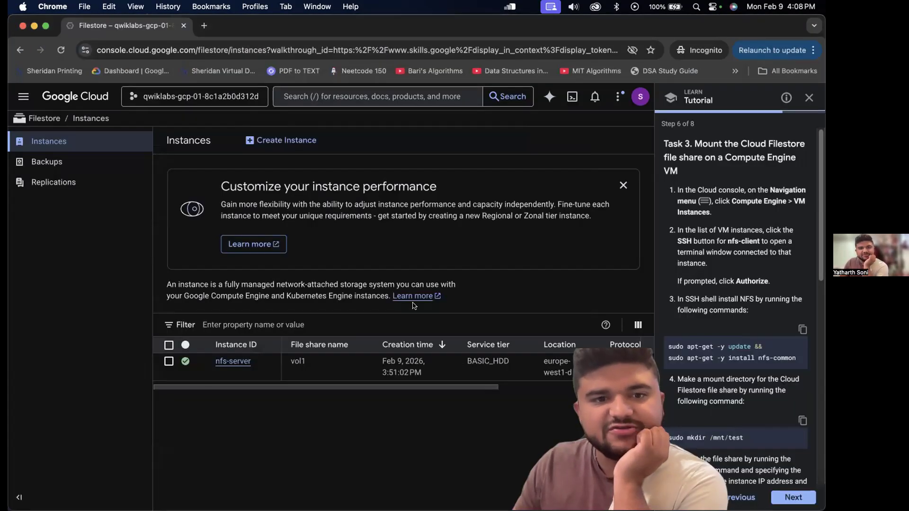
pyautogui.moveTo(235, 26); pyautogui.dragTo(290, 211)
pyautogui.press('super+w')
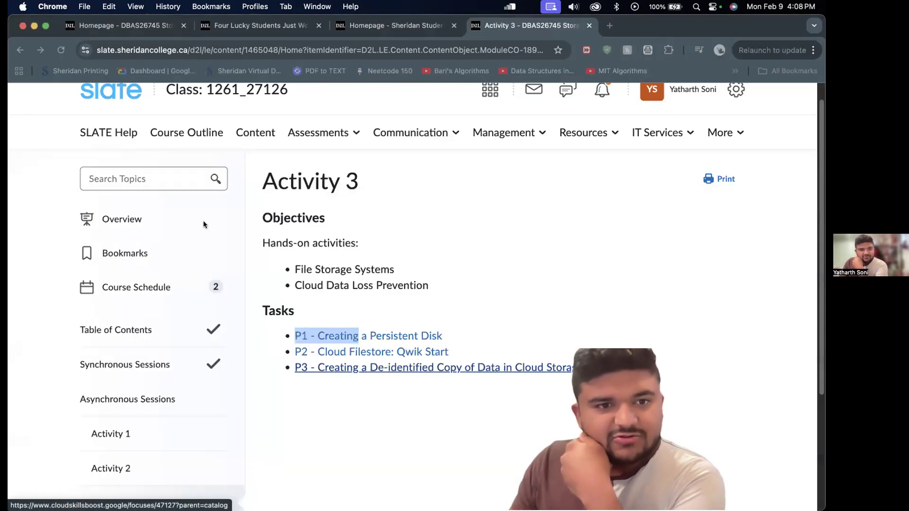
# Open the P3 - Creating a De-identified Copy of Data in Cloud Storage task in a new tab and bring it up
pyautogui.click(543, 328)
pyautogui.keyDown('super'); pyautogui.click(376, 367); pyautogui.keyUp('super')
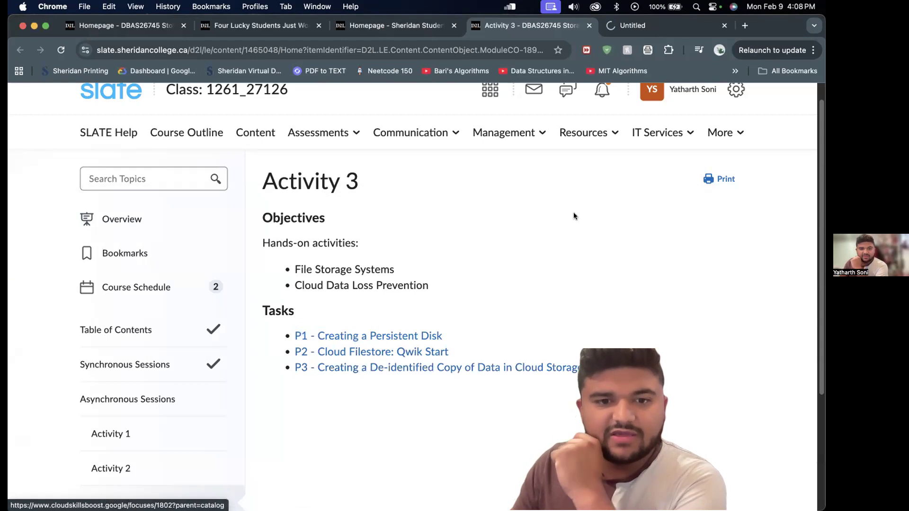
pyautogui.scroll(1, 598, 182)
pyautogui.click(610, 107)
pyautogui.click(609, 104)
pyautogui.click(701, 25)
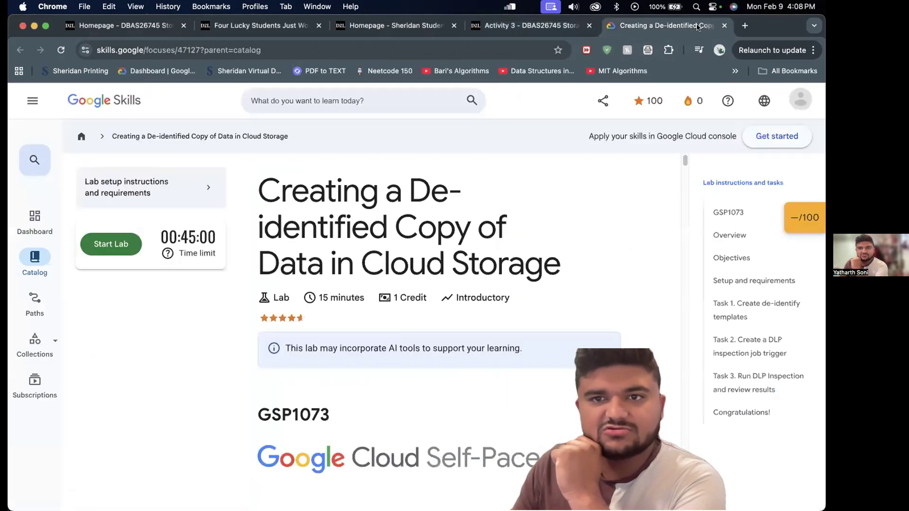
# Move the lab page into its own maximized window and launch the lab with 1 Credit
pyautogui.press('super+w')
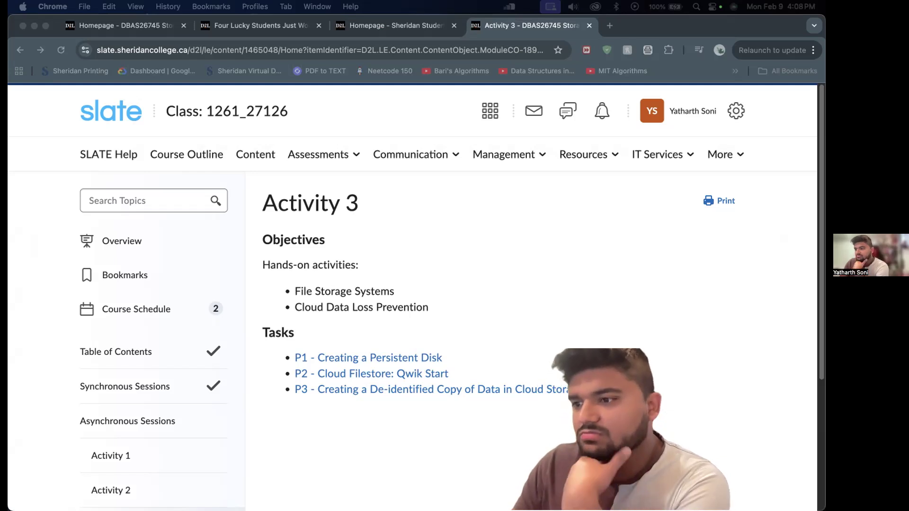
pyautogui.moveTo(824, 209); pyautogui.dragTo(650, 122)
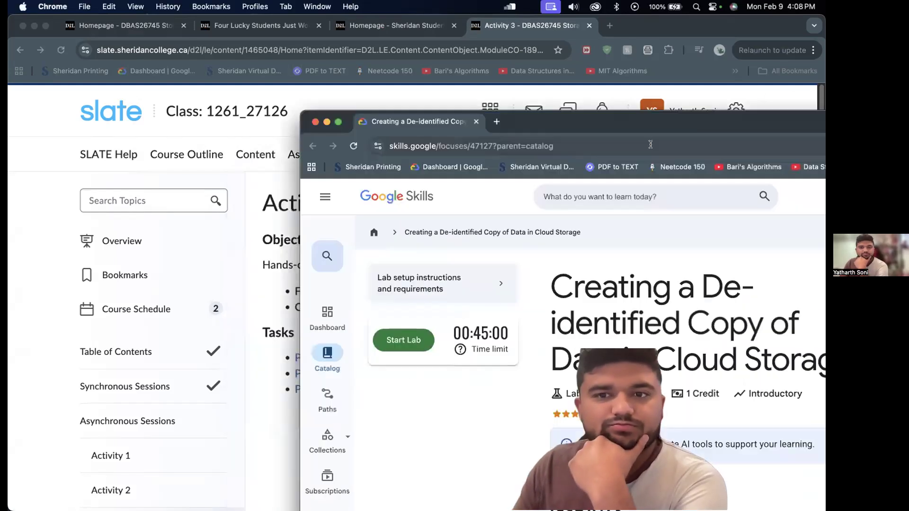
pyautogui.doubleClick(673, 125)
pyautogui.click(87, 241)
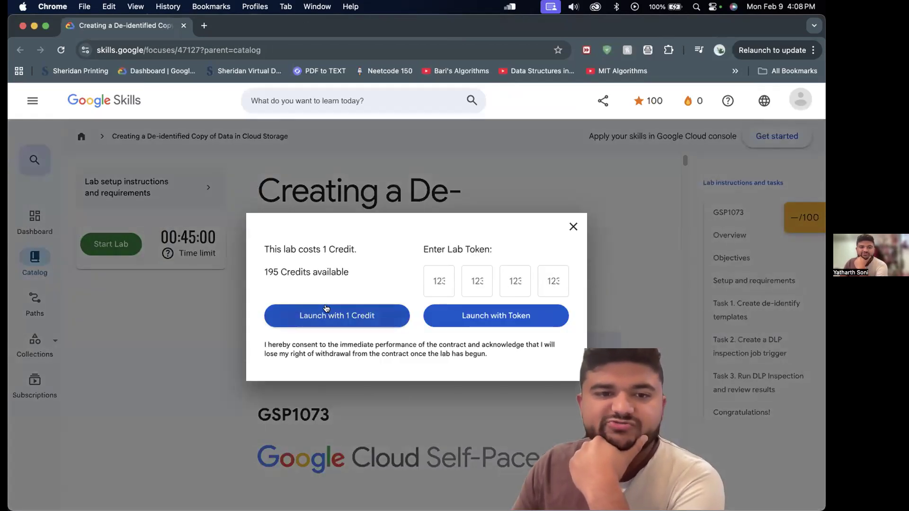
pyautogui.click(327, 310)
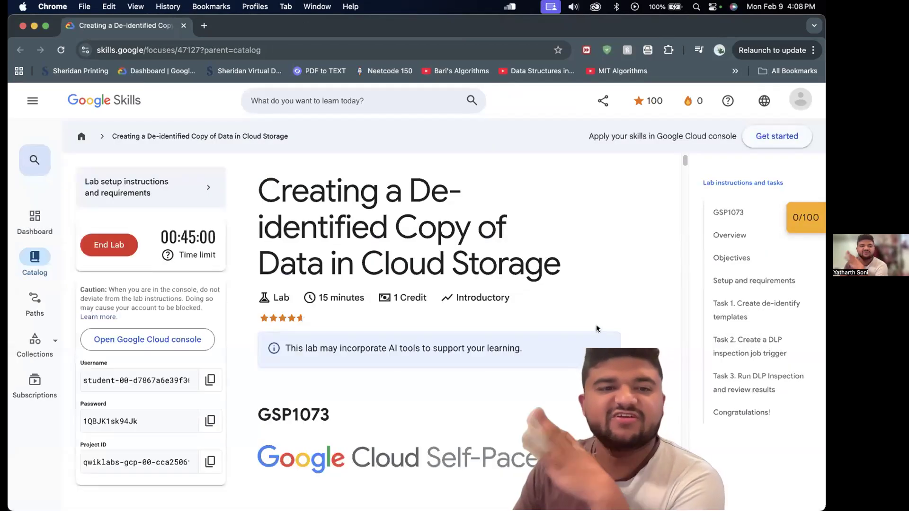
# Open the lab's Google Cloud console in an incognito window and bring that window to the main screen at full size
pyautogui.rightClick(195, 352)
pyautogui.click(246, 392)
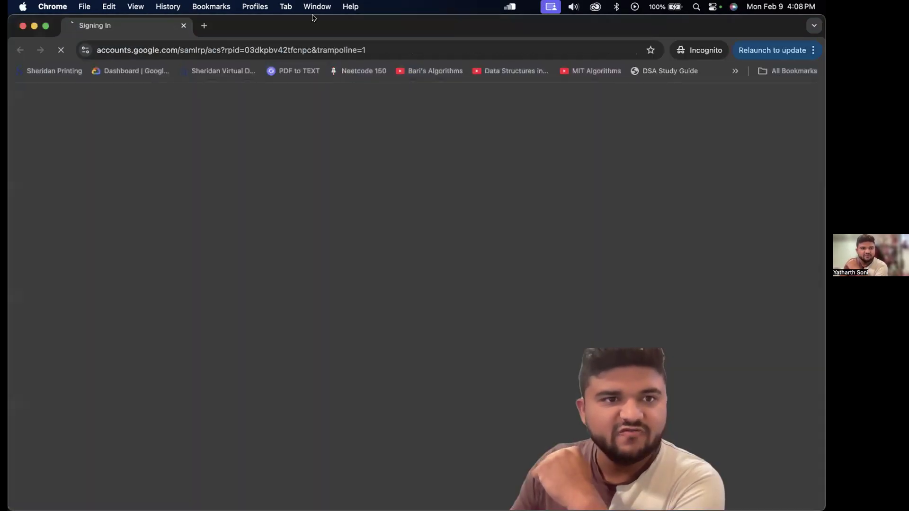
pyautogui.moveTo(311, 16); pyautogui.dragTo(285, 510)
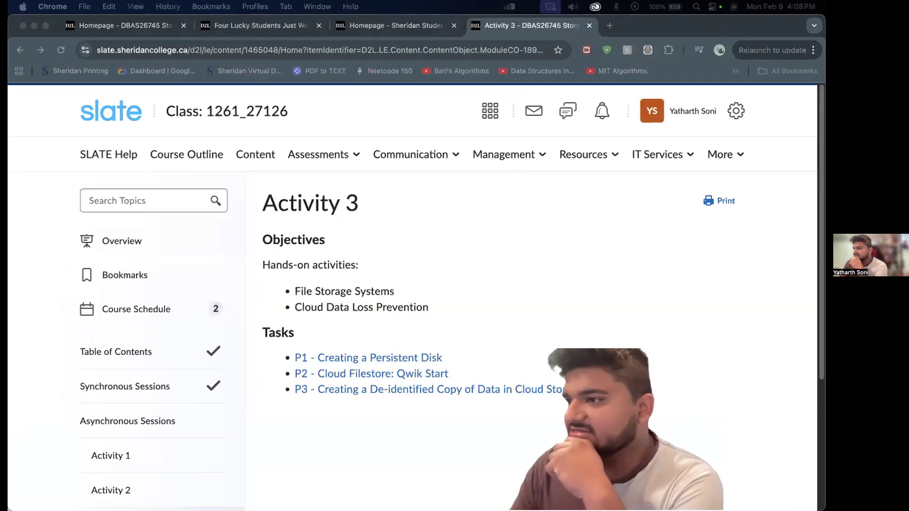
pyautogui.hotkey('ctrl', 'Up')
pyautogui.click(617, 276)
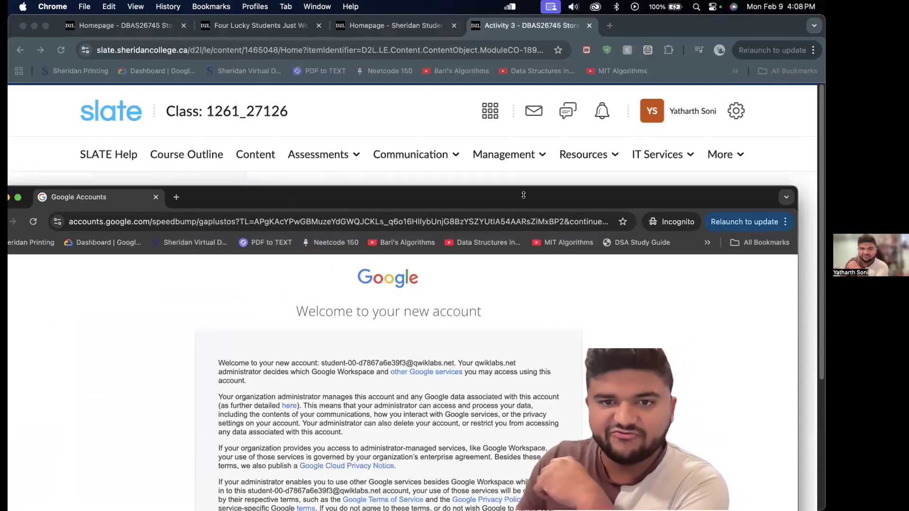
pyautogui.doubleClick(523, 195)
# Accept the new account notice and agree to the Google Cloud Platform Terms of Service
pyautogui.click(419, 401)
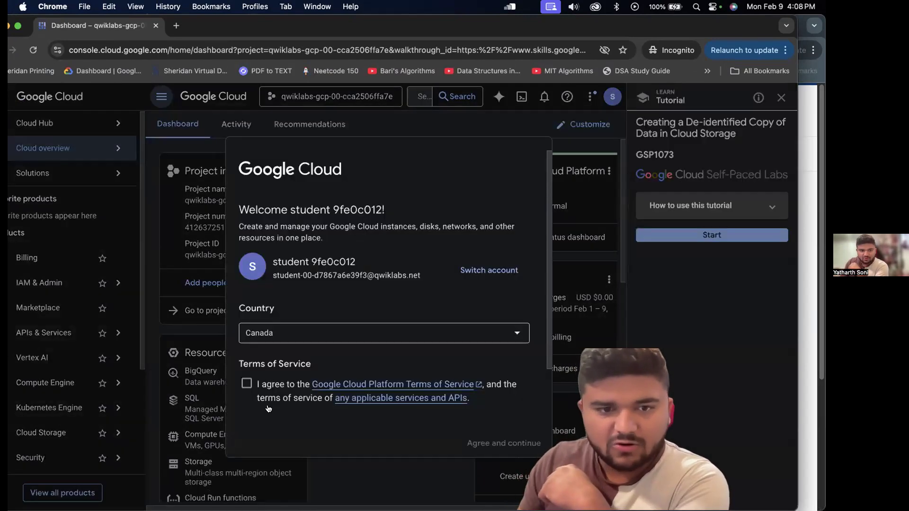
pyautogui.click(247, 383)
pyautogui.click(492, 443)
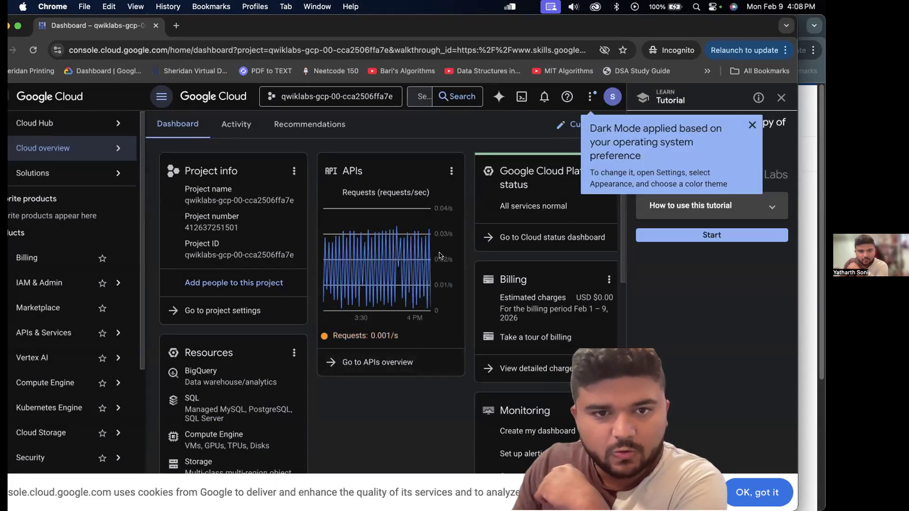
# Open the project's APIs overview and look through its usage charts and list of enabled APIs
pyautogui.click(450, 172)
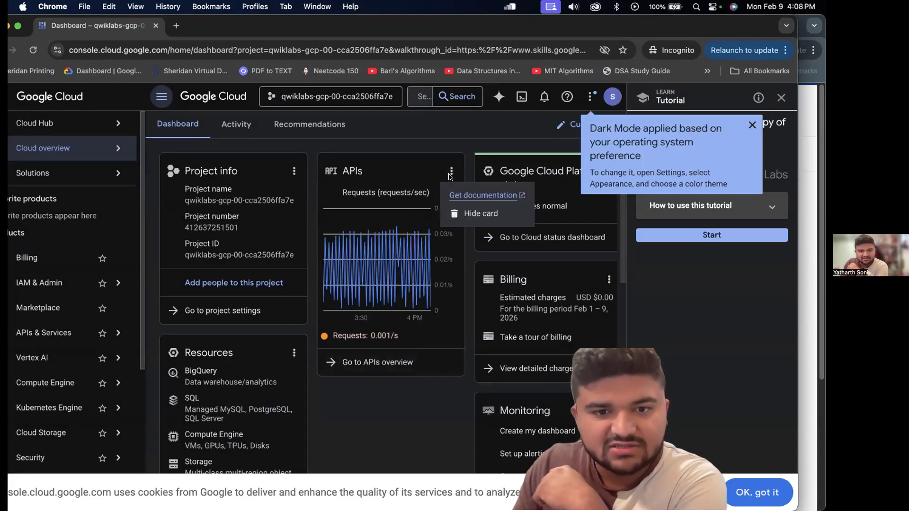
pyautogui.click(389, 369)
pyautogui.click(389, 363)
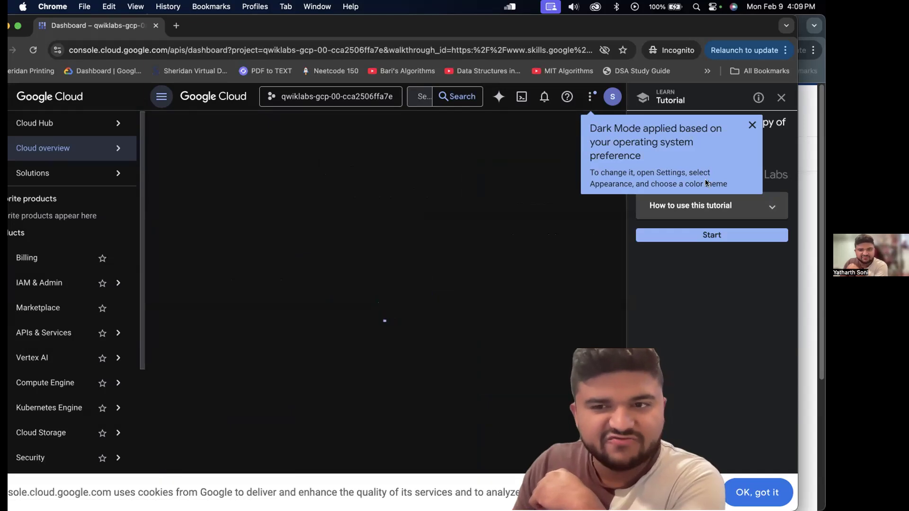
pyautogui.click(753, 125)
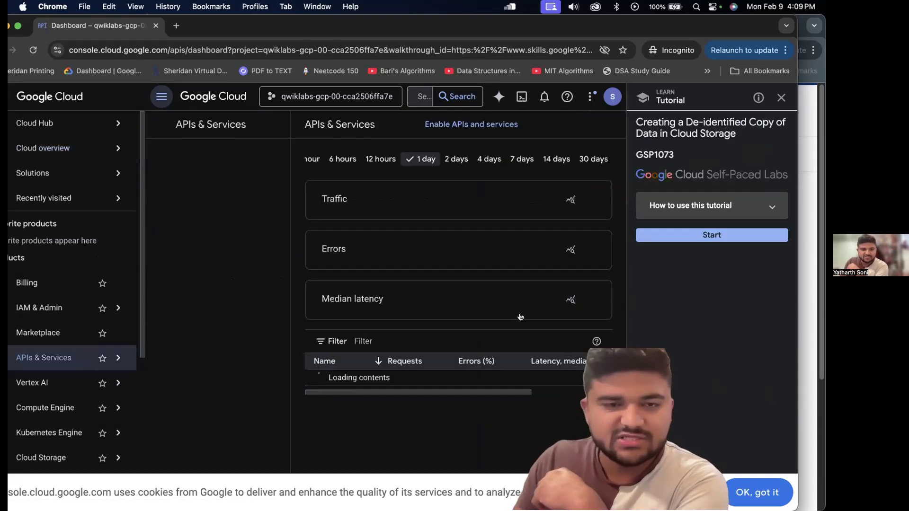
pyautogui.scroll(-10, 450, 330)
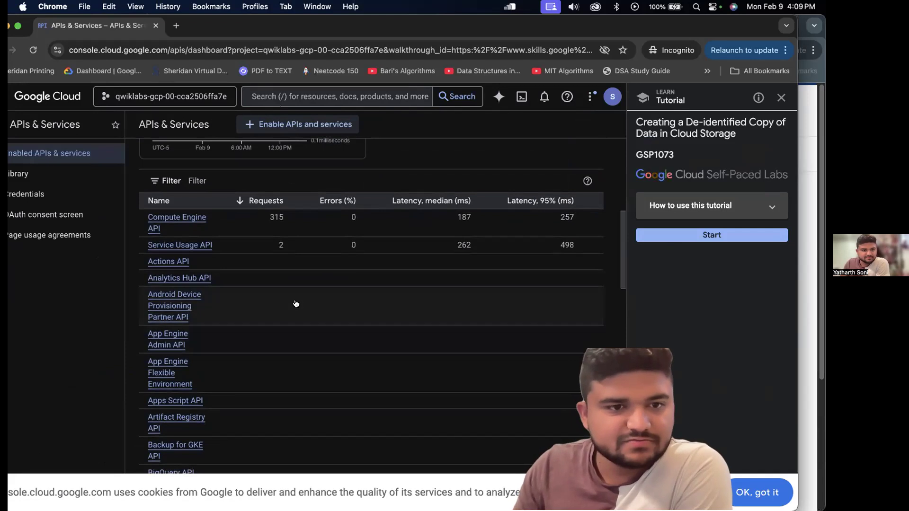
pyautogui.scroll(5, 554, 309)
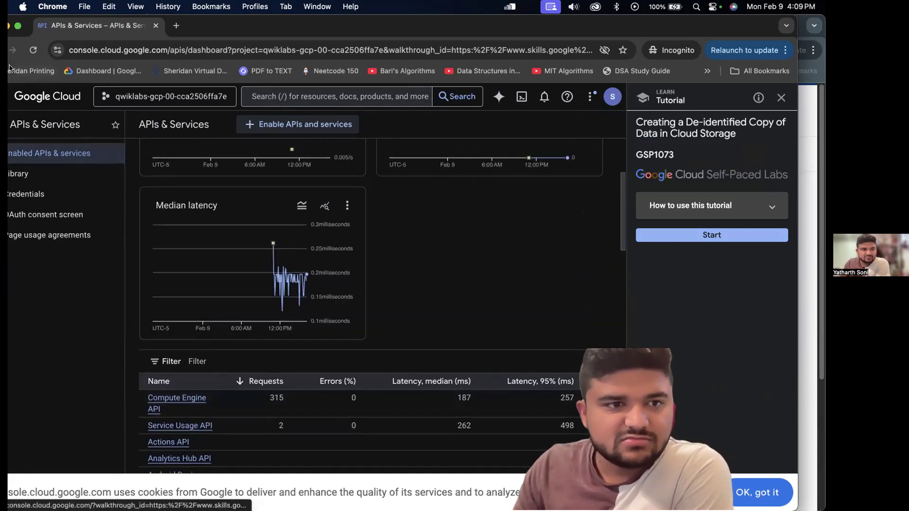
# Examine the overview of the project's linked billing account, and return to the console's Welcome page
pyautogui.moveTo(246, 29); pyautogui.dragTo(278, 32)
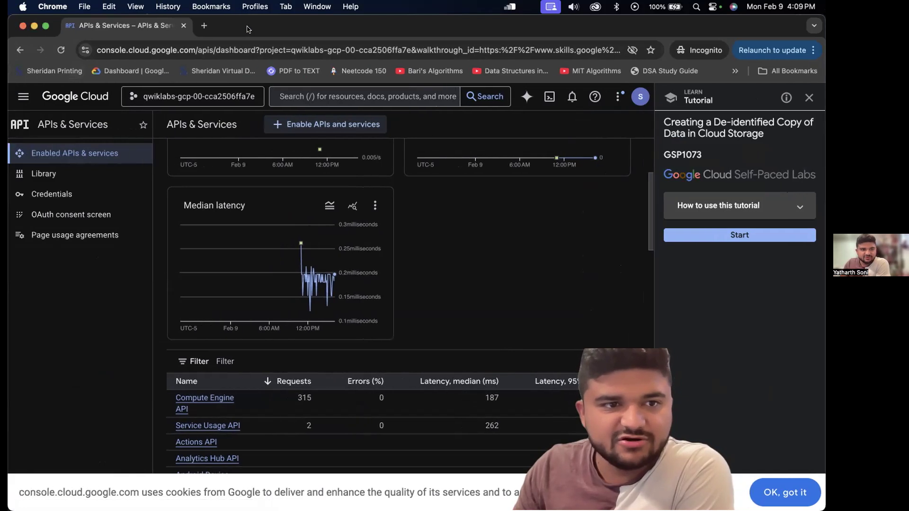
pyautogui.click(23, 96)
pyautogui.scroll(-1, 45, 392)
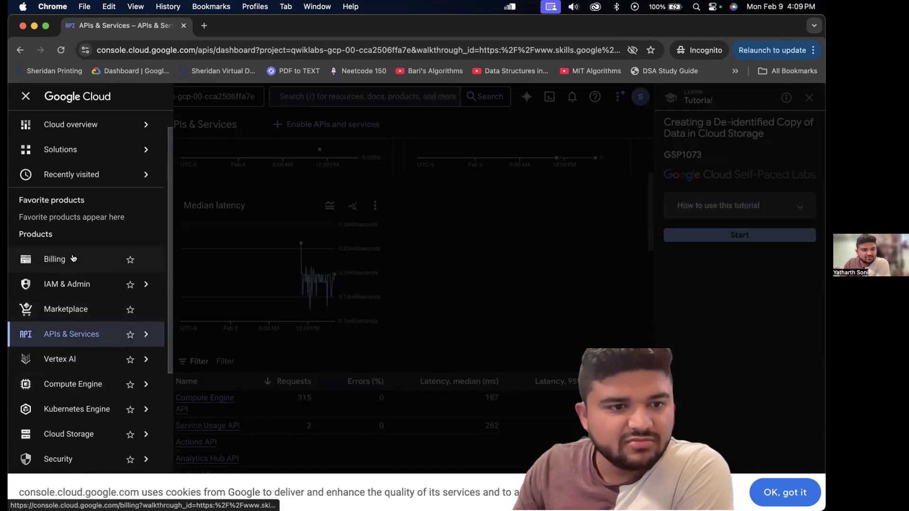
pyautogui.click(71, 258)
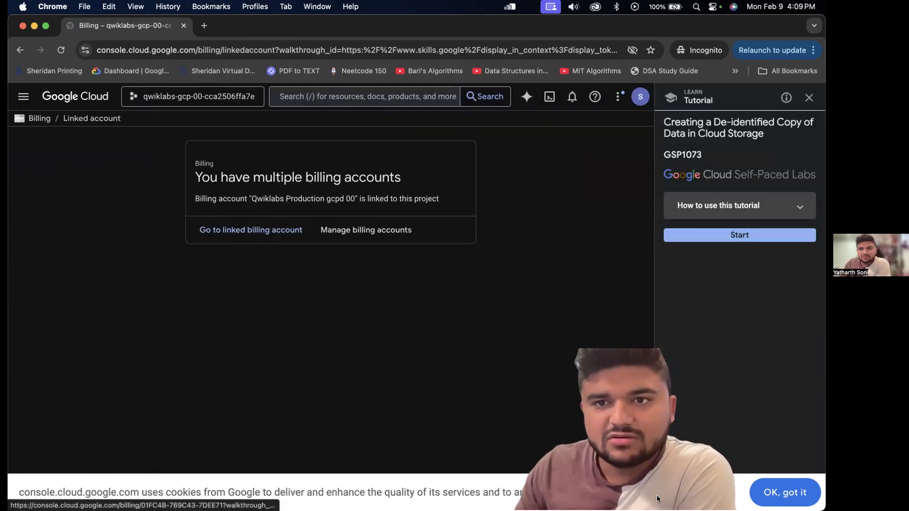
pyautogui.click(269, 229)
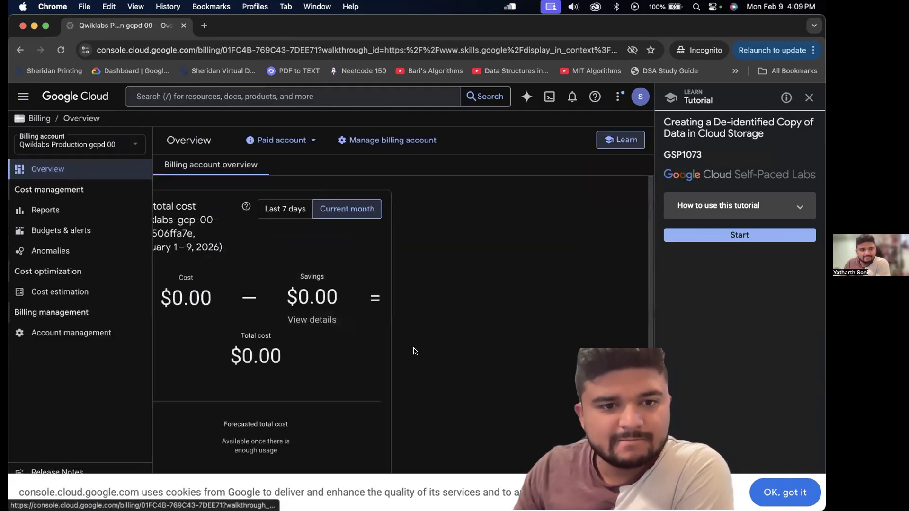
pyautogui.scroll(-5, 375, 379)
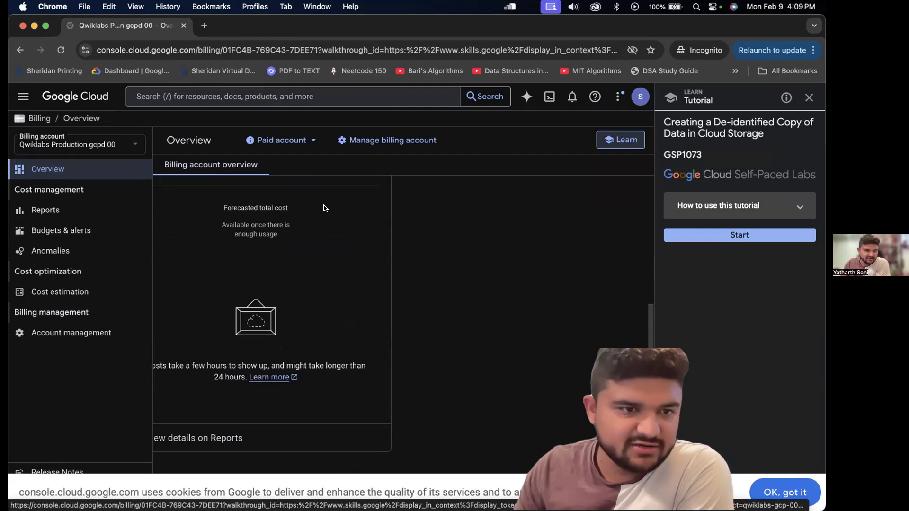
pyautogui.scroll(5, 370, 243)
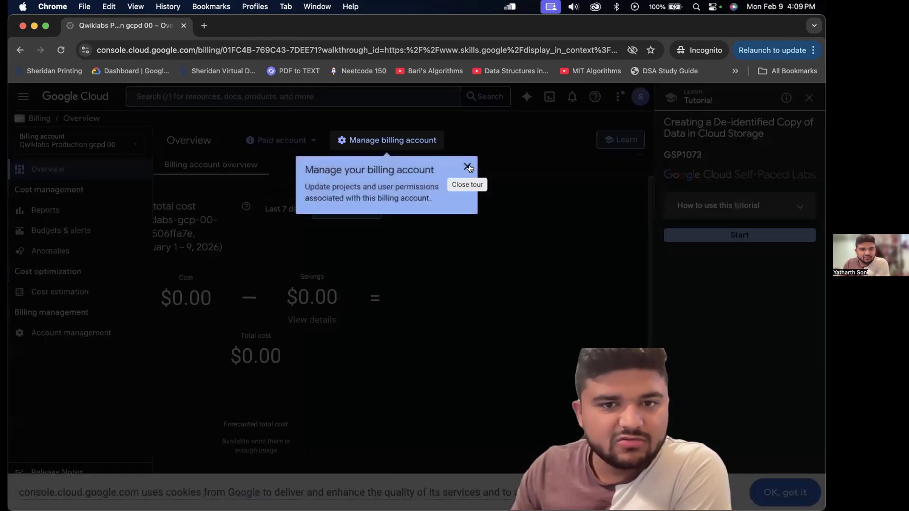
pyautogui.click(468, 167)
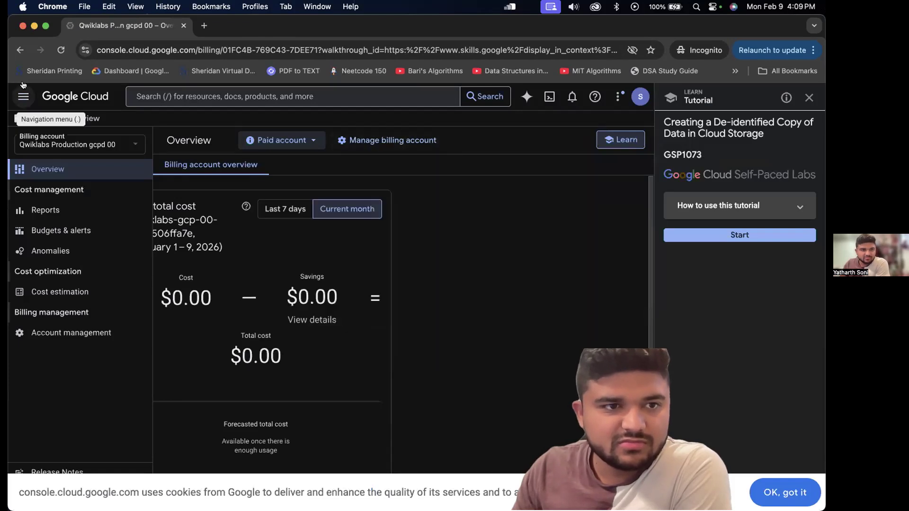
pyautogui.click(42, 95)
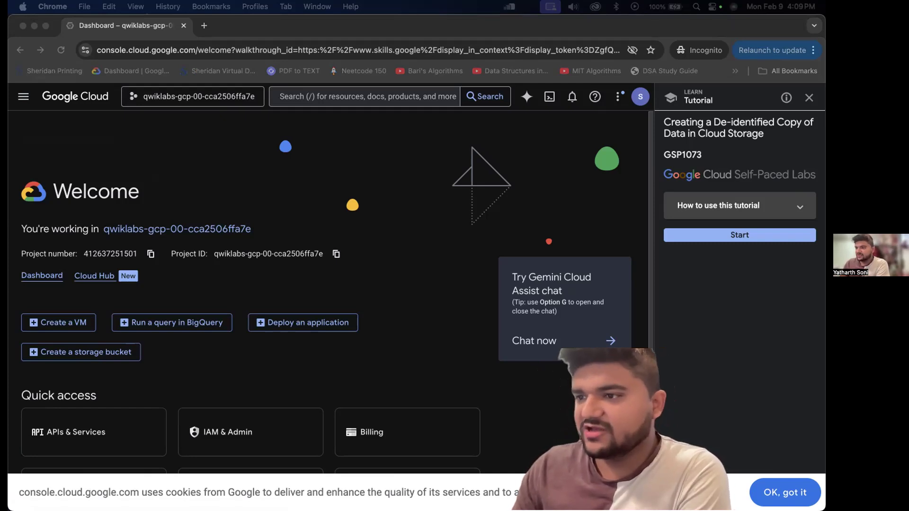
# Start the lab tutorial, dismiss the cookie notice, and advance to the opening instructions of Task 1. Create de-identify templates
pyautogui.click(744, 236)
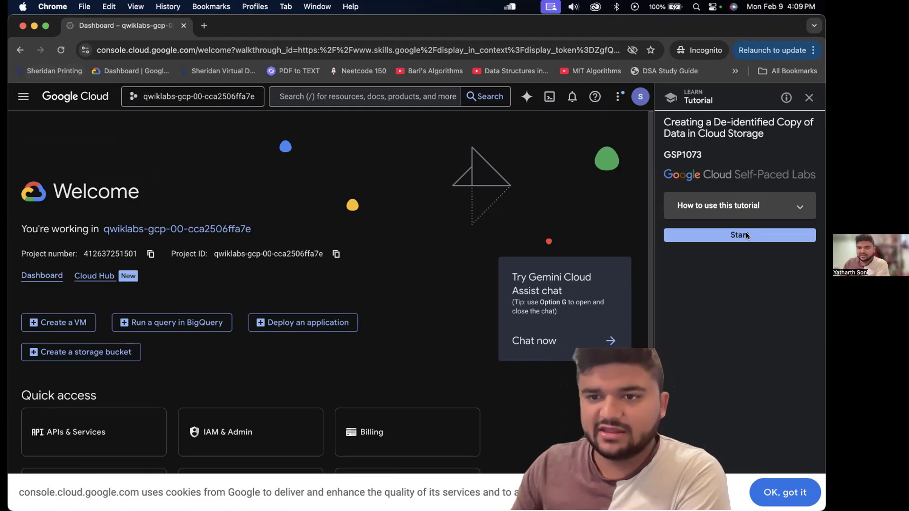
pyautogui.click(797, 444)
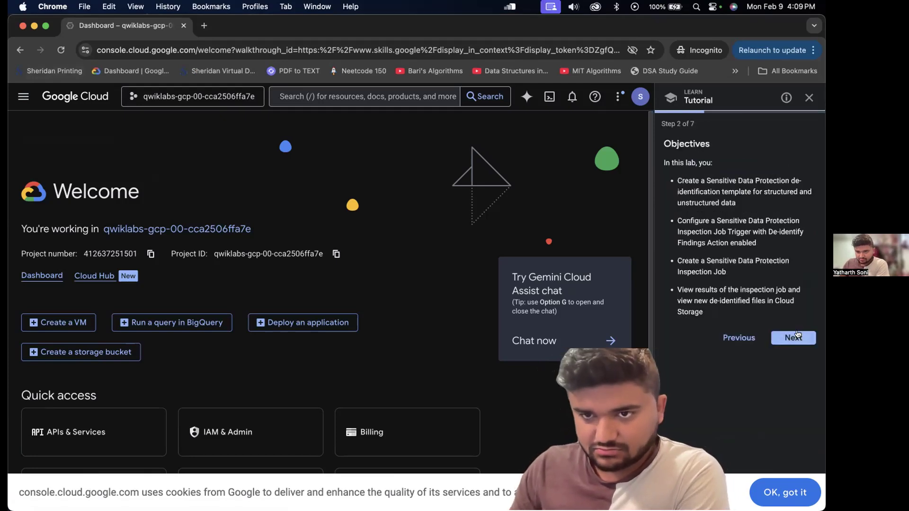
pyautogui.click(797, 336)
pyautogui.scroll(-15, 781, 331)
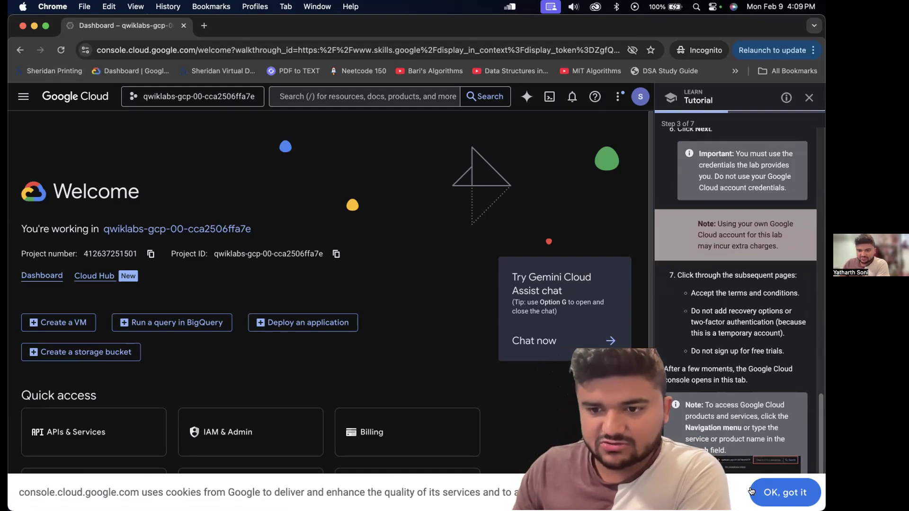
pyautogui.click(785, 493)
pyautogui.click(793, 497)
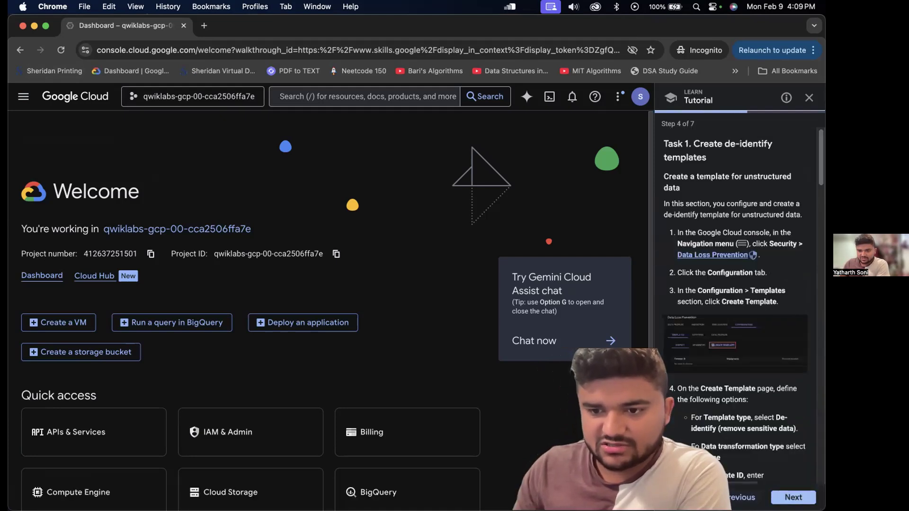
pyautogui.tripleClick(759, 143)
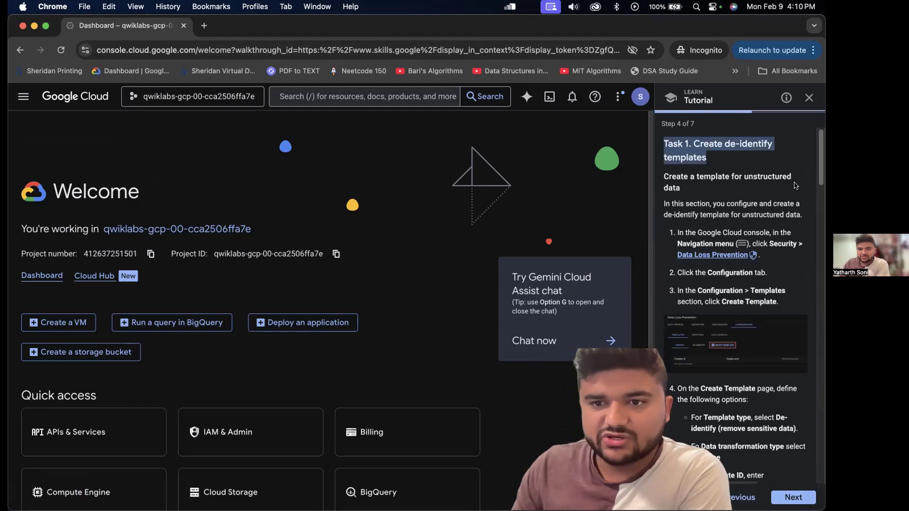
pyautogui.click(755, 208)
pyautogui.tripleClick(755, 209)
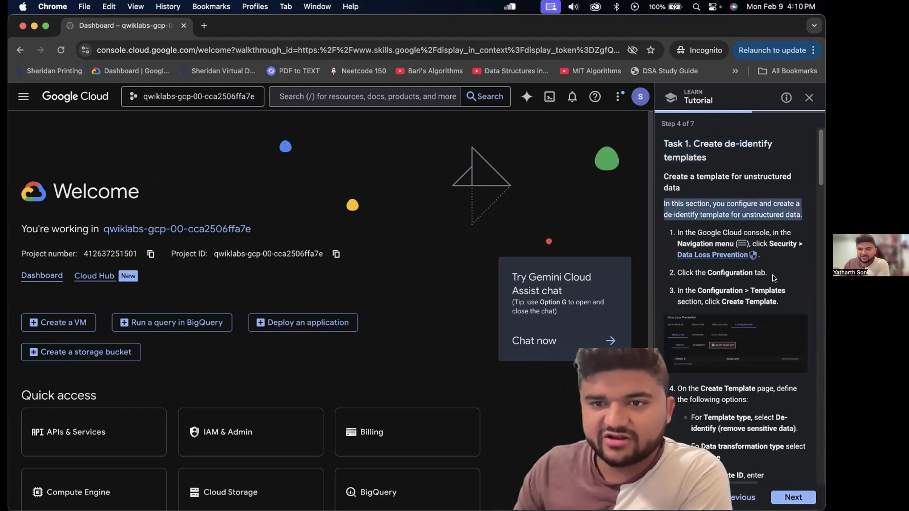
pyautogui.click(753, 252)
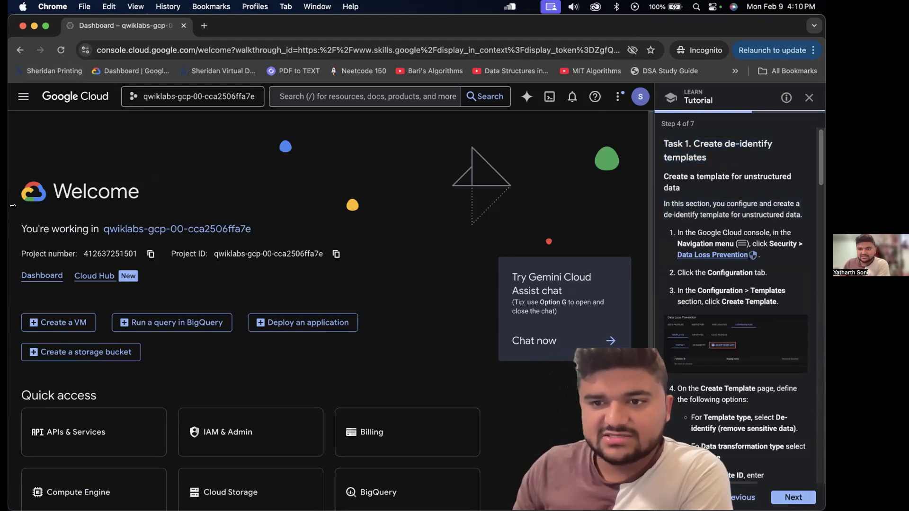
# Open the Security section of the Google Cloud console to reach the project's risk overview
pyautogui.click(24, 96)
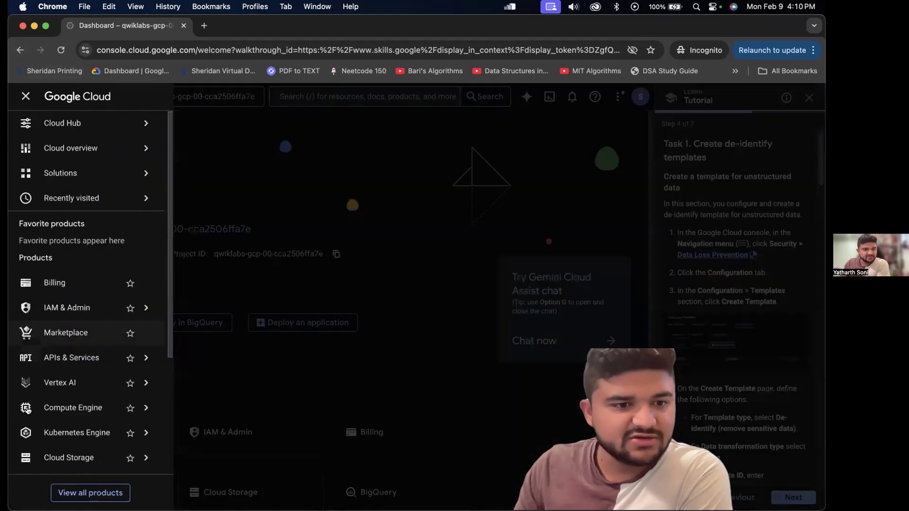
pyautogui.scroll(-5, 28, 284)
pyautogui.moveTo(26, 436)
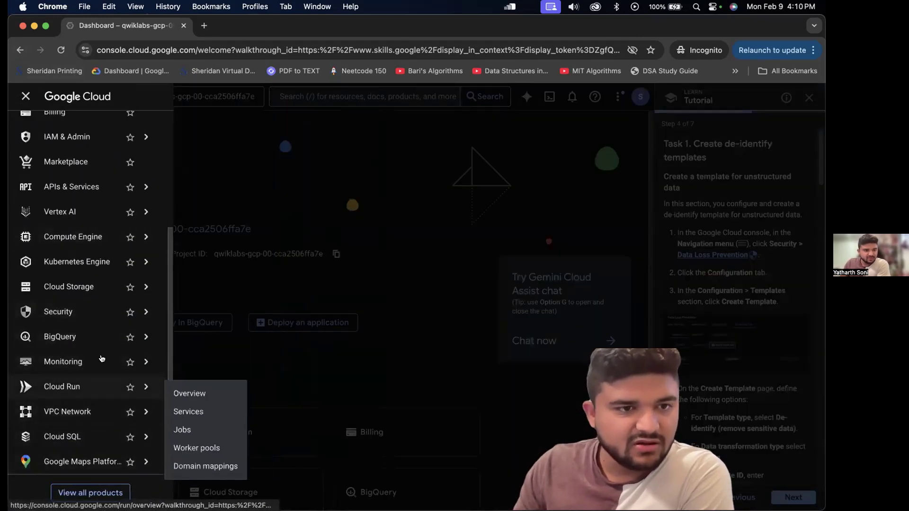
pyautogui.click(85, 311)
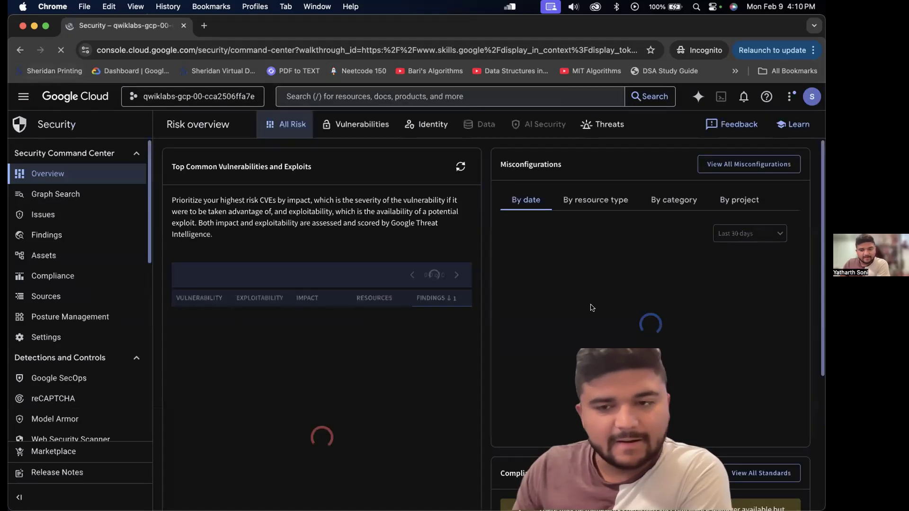
# Review the tutorial's template instructions and open Sensitive Data Protection from the Data Protection group
pyautogui.scroll(-5, 739, 323)
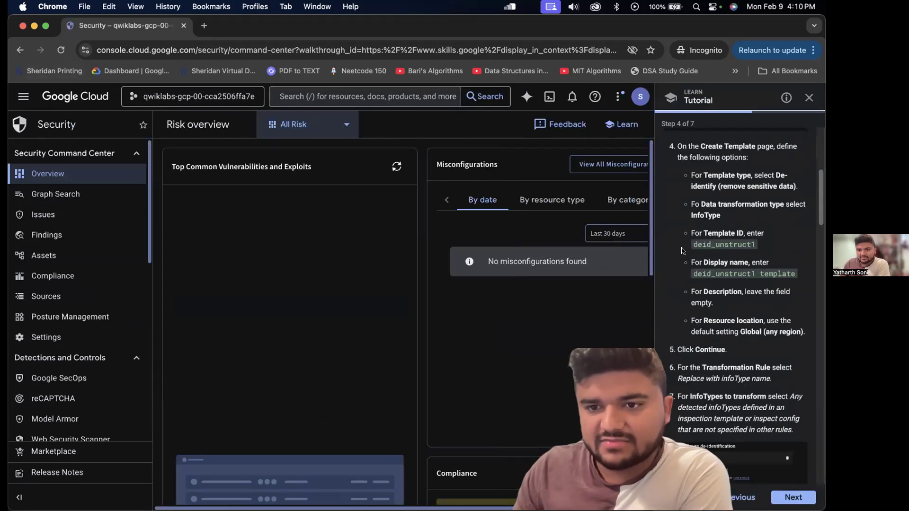
pyautogui.scroll(5, 720, 217)
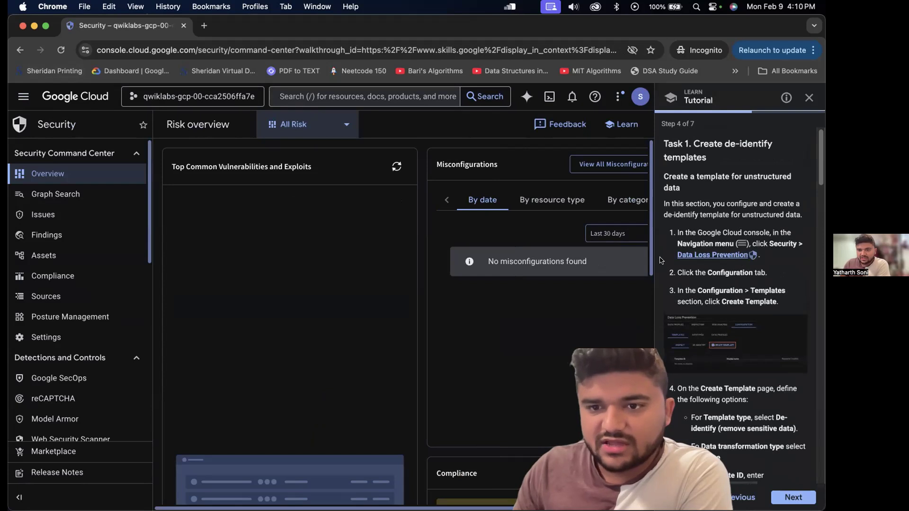
pyautogui.scroll(-8, 219, 198)
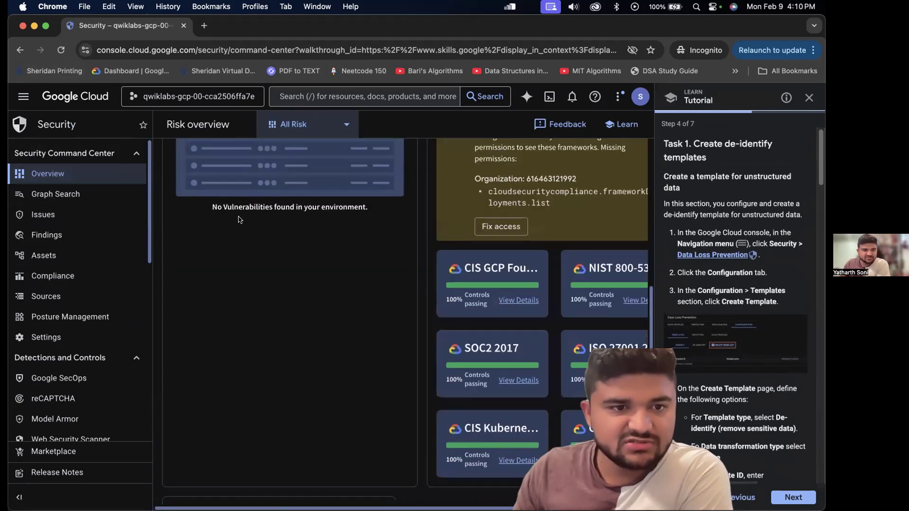
pyautogui.scroll(8, 170, 293)
pyautogui.scroll(-10, 33, 346)
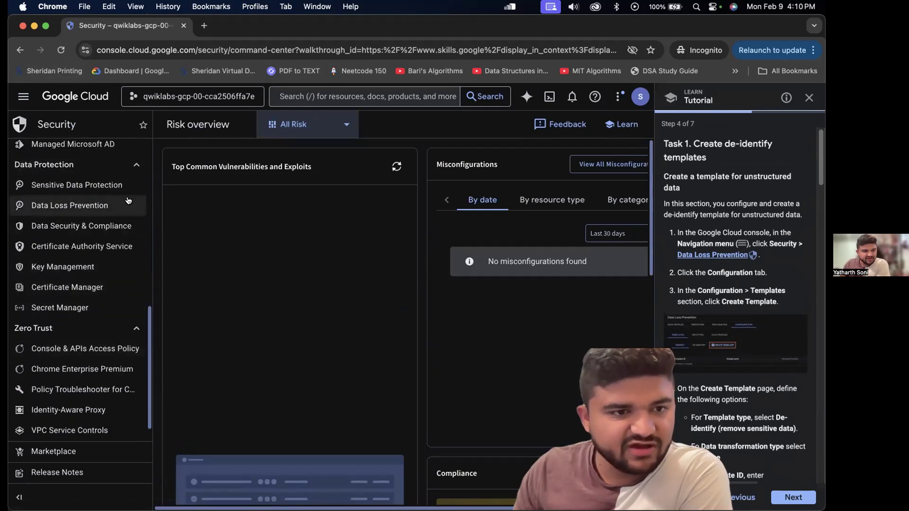
pyautogui.scroll(-1, 66, 393)
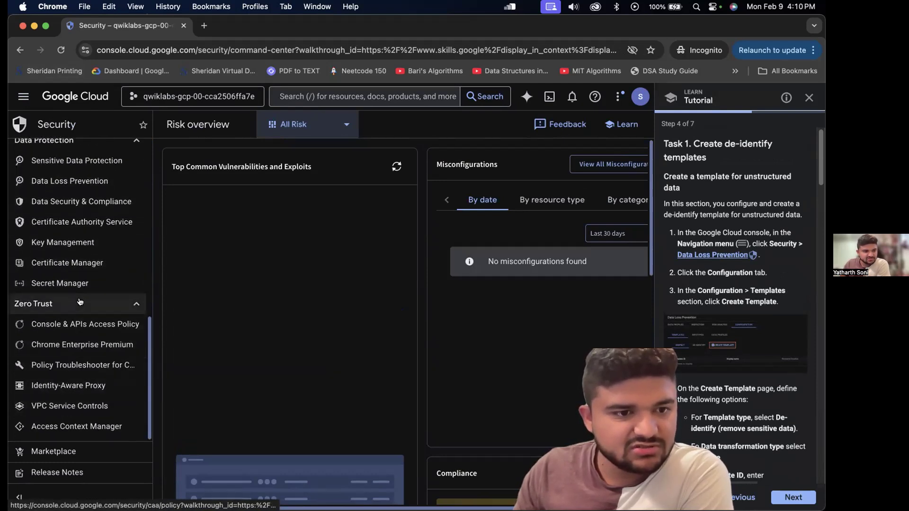
pyautogui.scroll(1, 75, 254)
pyautogui.click(70, 185)
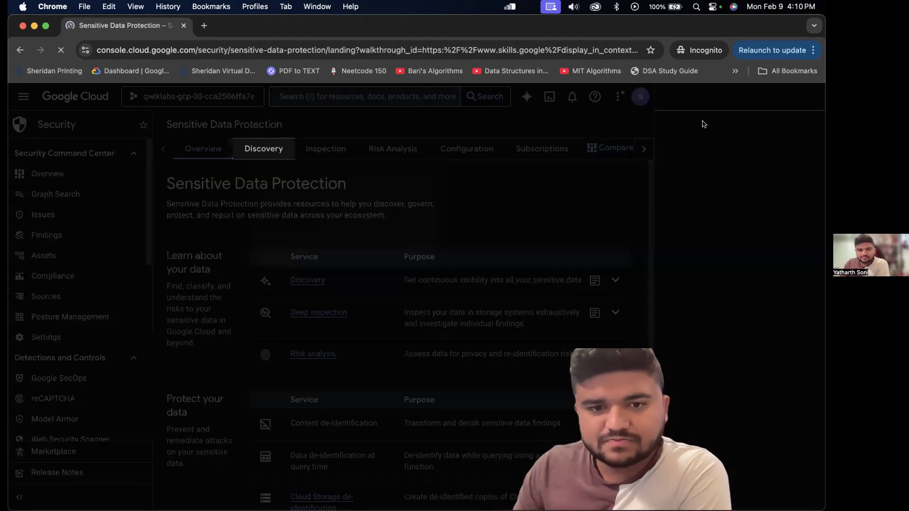
# Open the Inspect templates list in the Sensitive Data Protection configuration
pyautogui.doubleClick(424, 178)
pyautogui.scroll(-1, 712, 295)
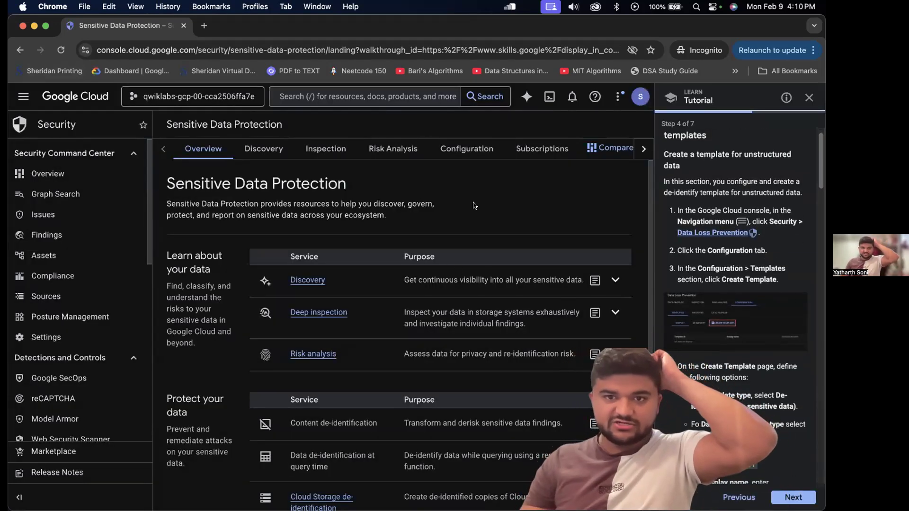
pyautogui.click(466, 149)
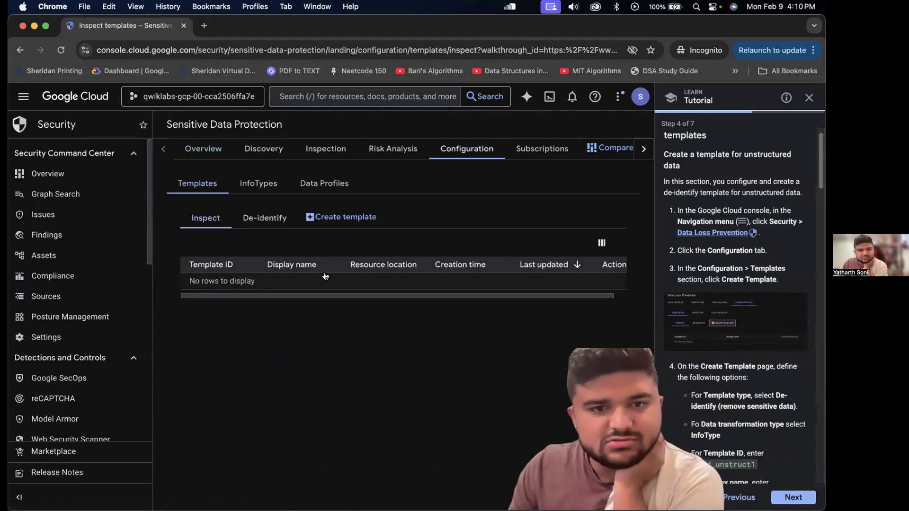
pyautogui.scroll(-1, 714, 310)
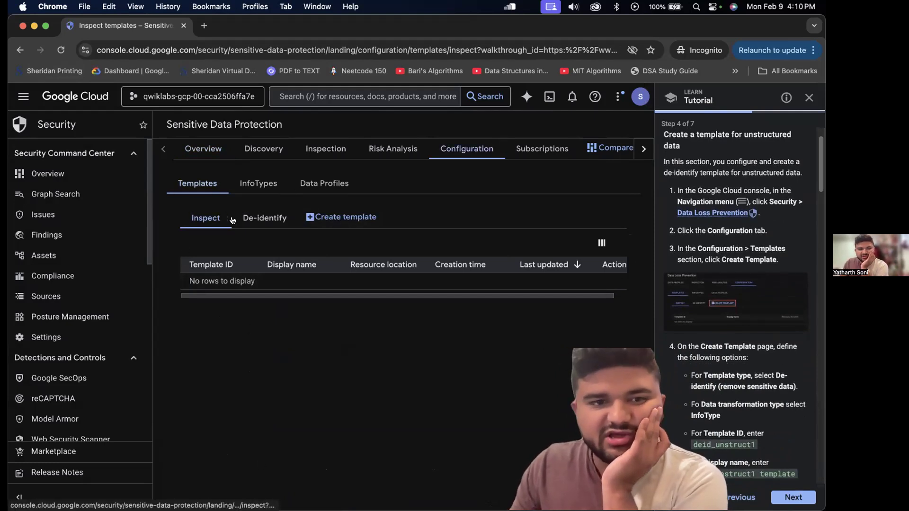
# Start a new template and set its type to De-identify (remove sensitive data), keeping InfoType as the data transformation type
pyautogui.click(343, 217)
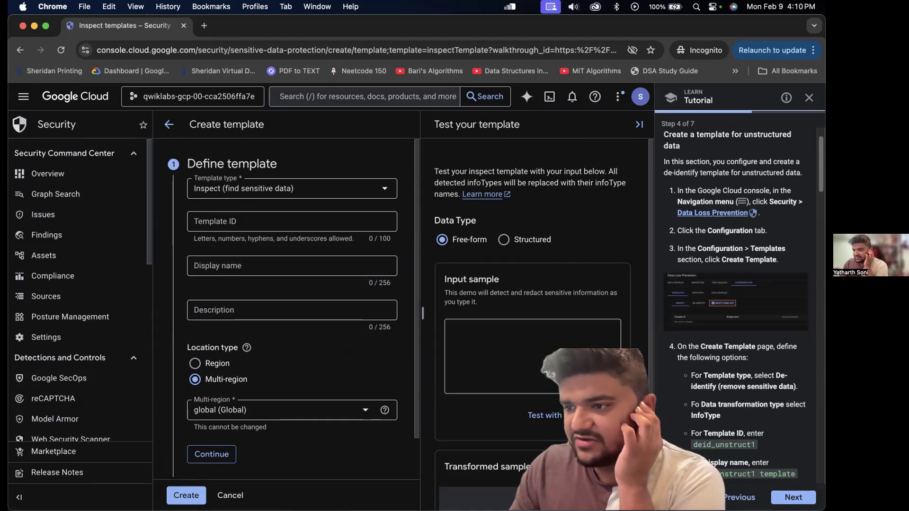
pyautogui.click(292, 190)
pyautogui.click(273, 223)
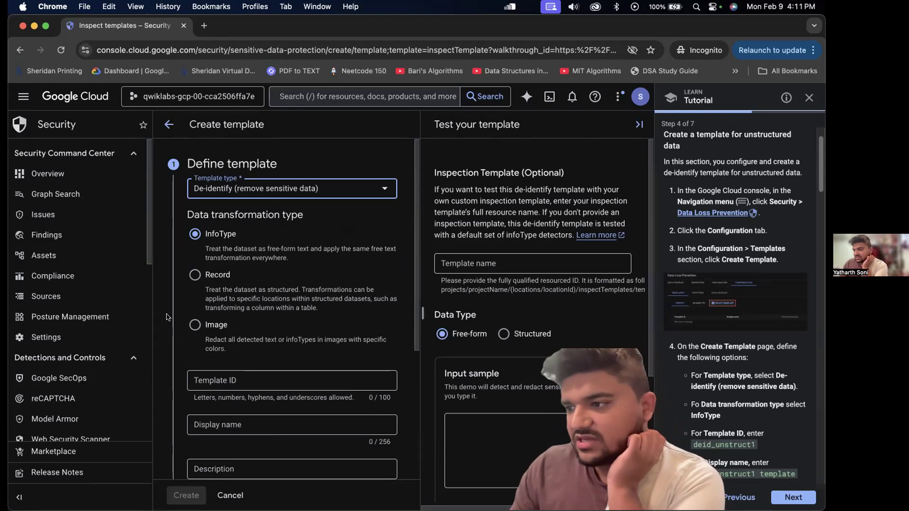
pyautogui.scroll(-1, 241, 310)
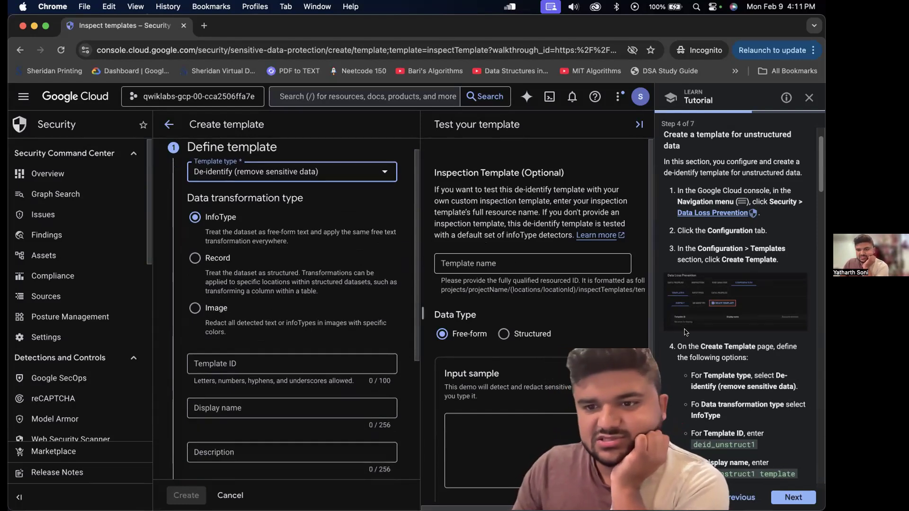
# Enter deid_unstruct1 as both the template ID and the display name of the de-identify template
pyautogui.scroll(-8, 684, 333)
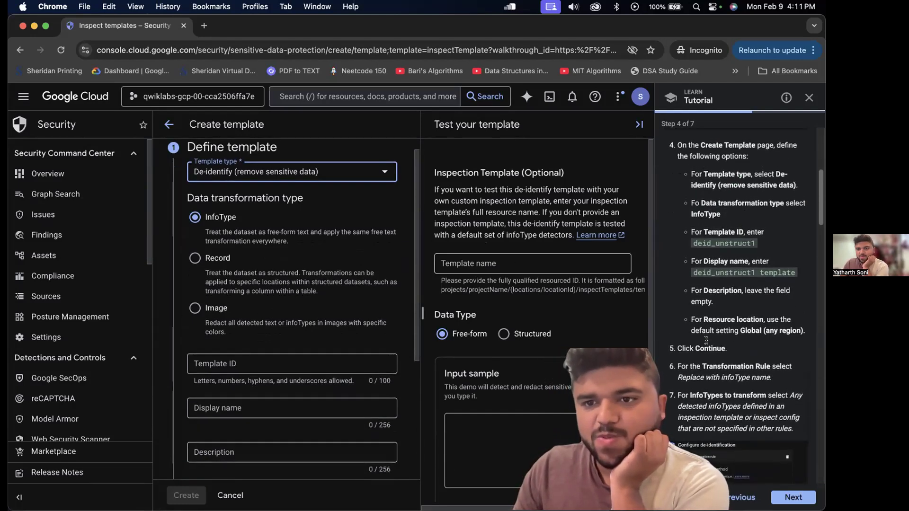
pyautogui.click(230, 369)
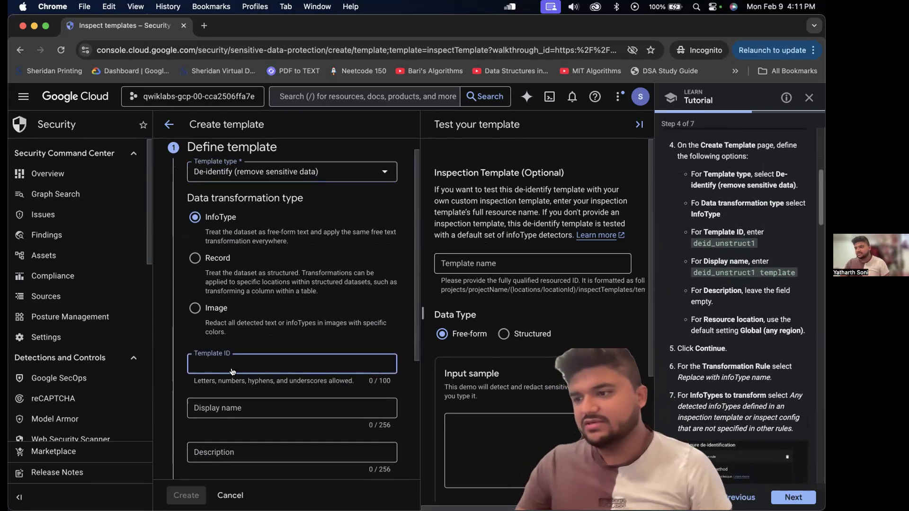
pyautogui.write('seid_unstruct1')
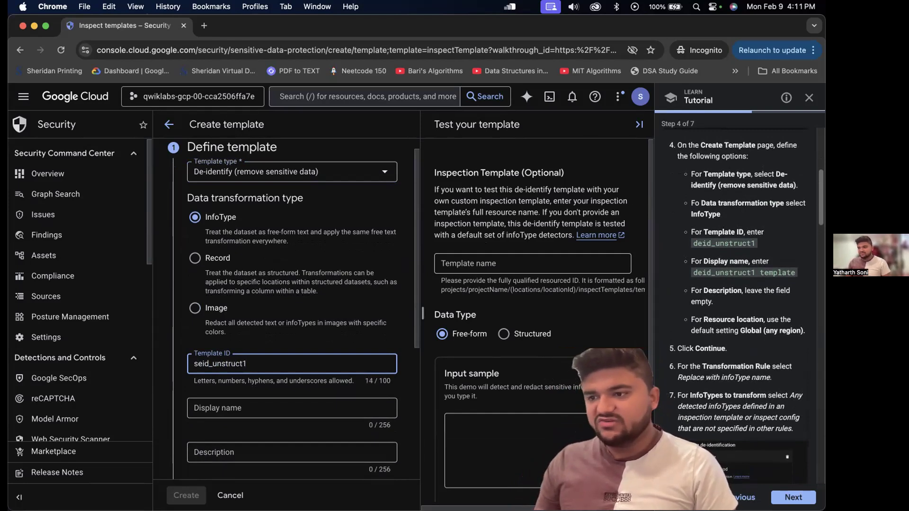
pyautogui.press('Tab')
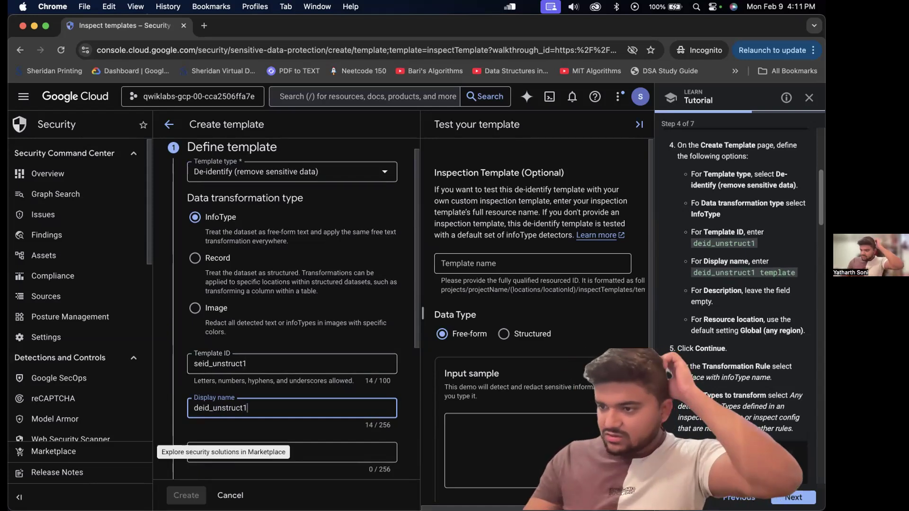
pyautogui.click(198, 363)
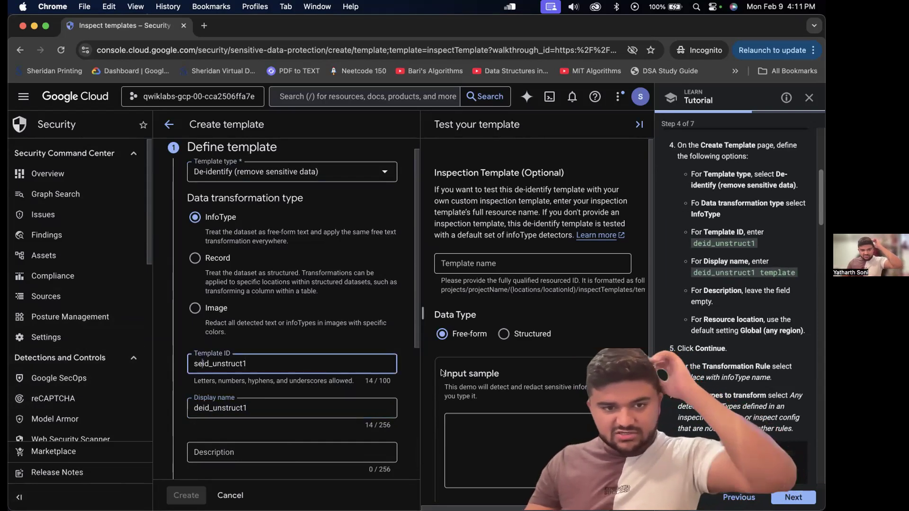
pyautogui.press('BackSpace')
pyautogui.write('d')
# Keep the template's location as Multi-region global (Global), check its definition, and continue to the de-identification configuration
pyautogui.scroll(-3, 360, 363)
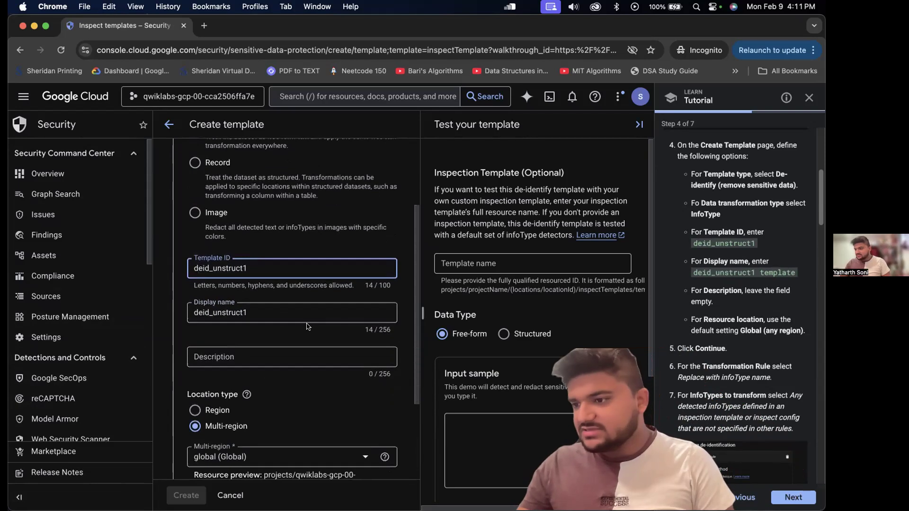
pyautogui.scroll(-1, 313, 337)
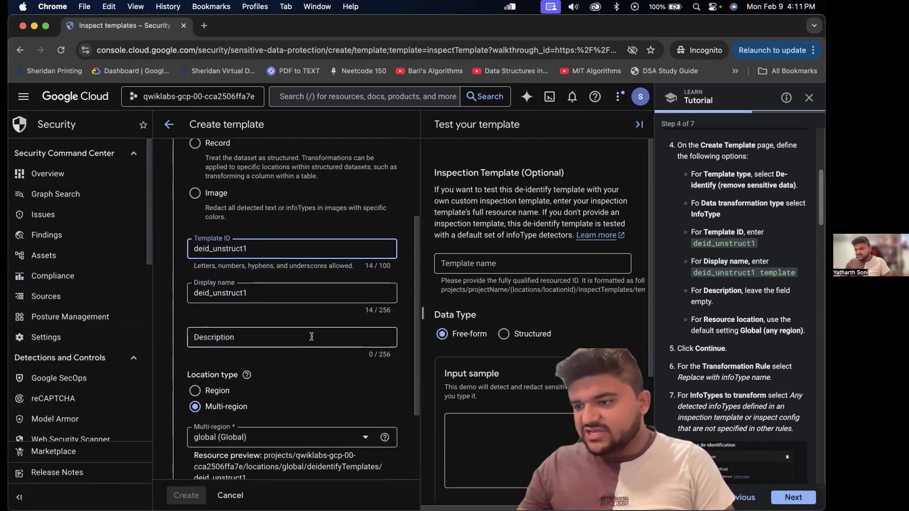
pyautogui.scroll(-3, 186, 362)
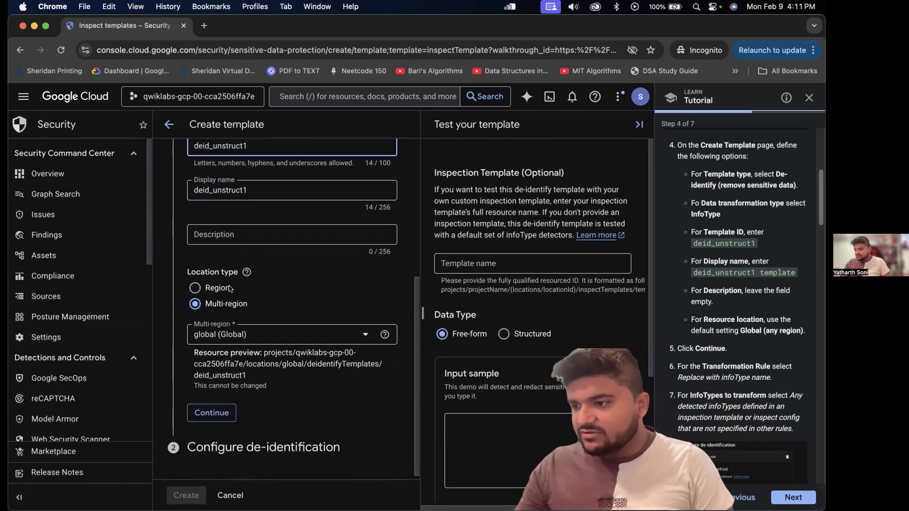
pyautogui.click(246, 335)
pyautogui.click(322, 391)
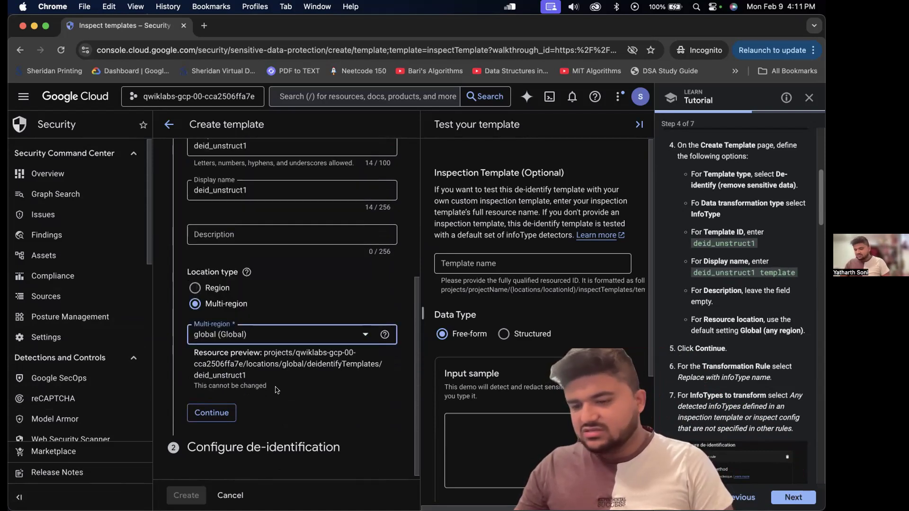
pyautogui.scroll(5, 275, 400)
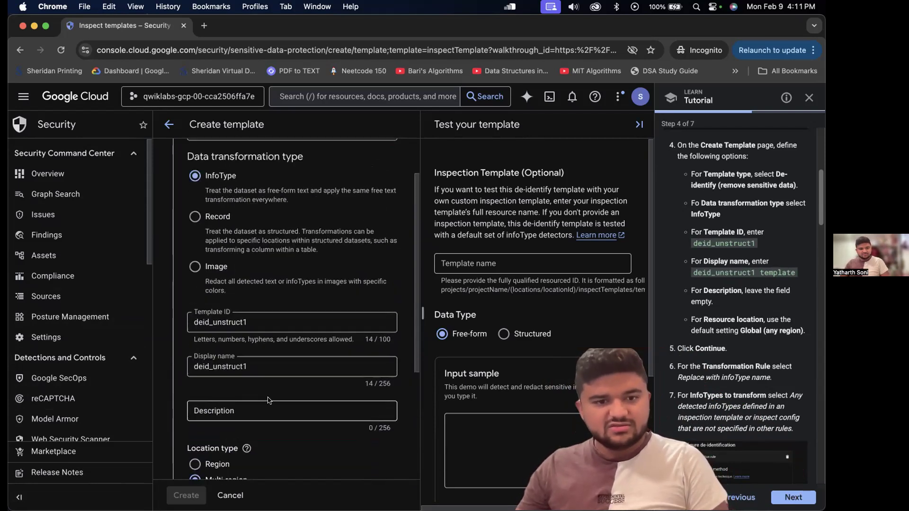
pyautogui.scroll(1, 271, 347)
pyautogui.scroll(-4, 237, 360)
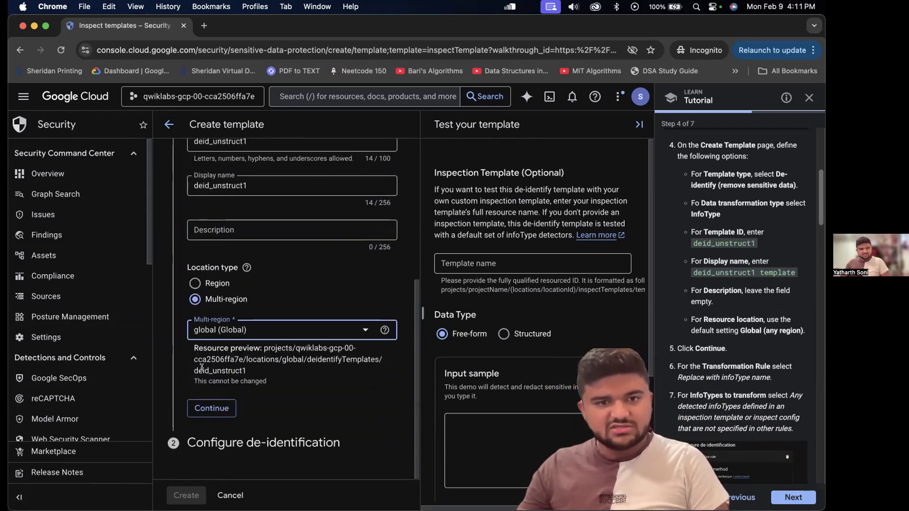
pyautogui.click(212, 408)
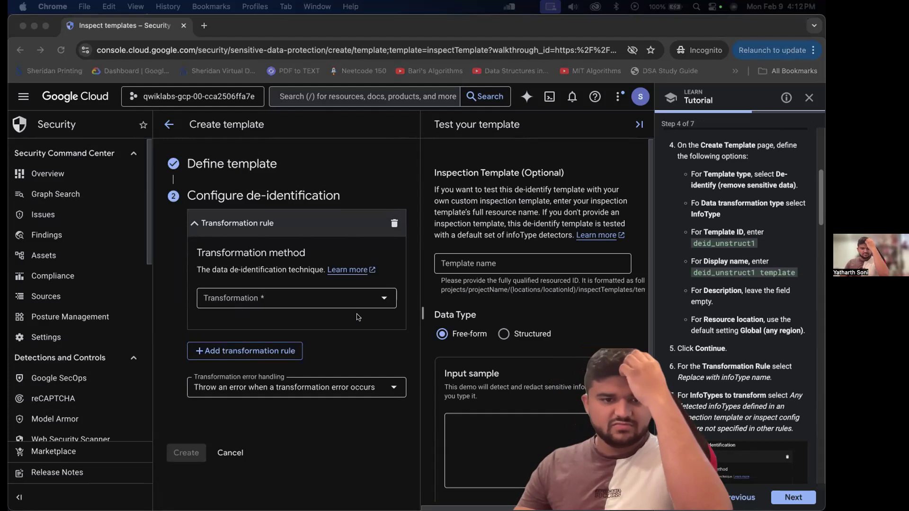
# Set the transformation rule's method to Replace with infoType name
pyautogui.click(333, 297)
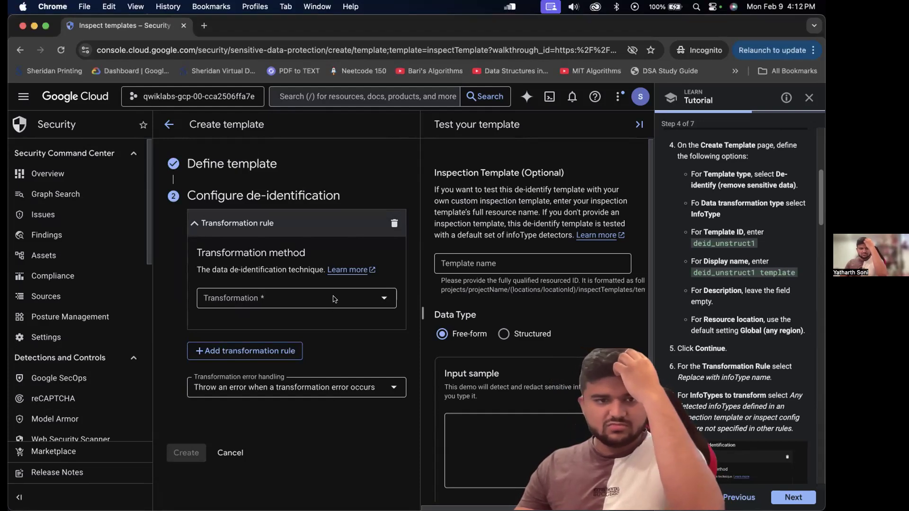
pyautogui.click(334, 298)
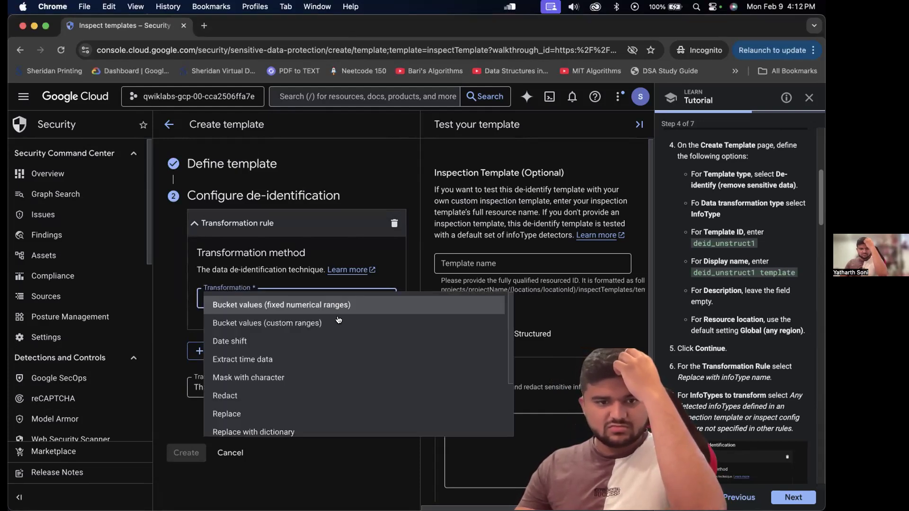
pyautogui.scroll(-3, 339, 320)
pyautogui.click(301, 370)
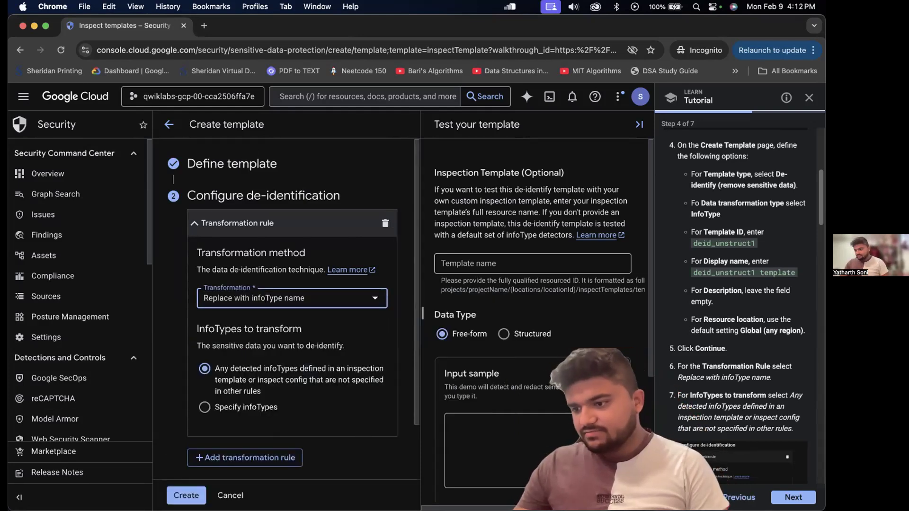
# Create the deid_unstruct1 template, keeping any detected infoTypes as the rule's target, and go to the tutorial's progress check instructions
pyautogui.scroll(-3, 364, 308)
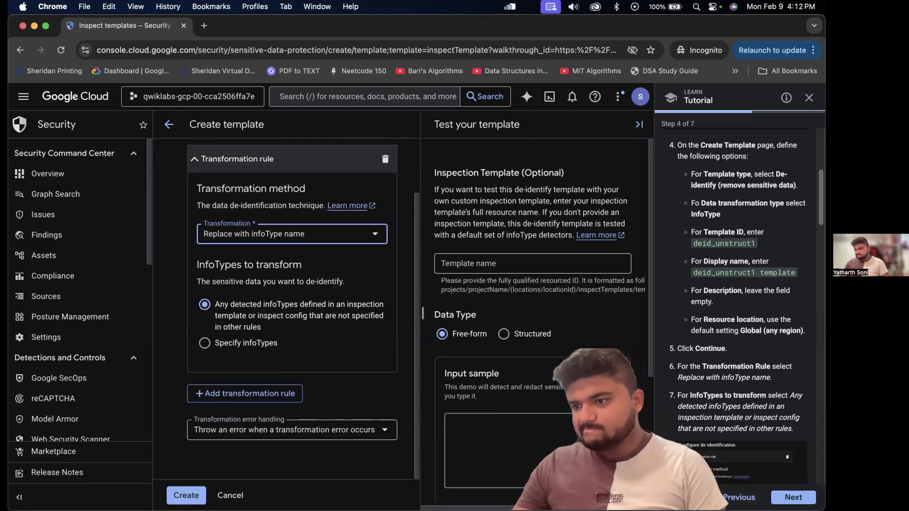
pyautogui.rightClick(245, 464)
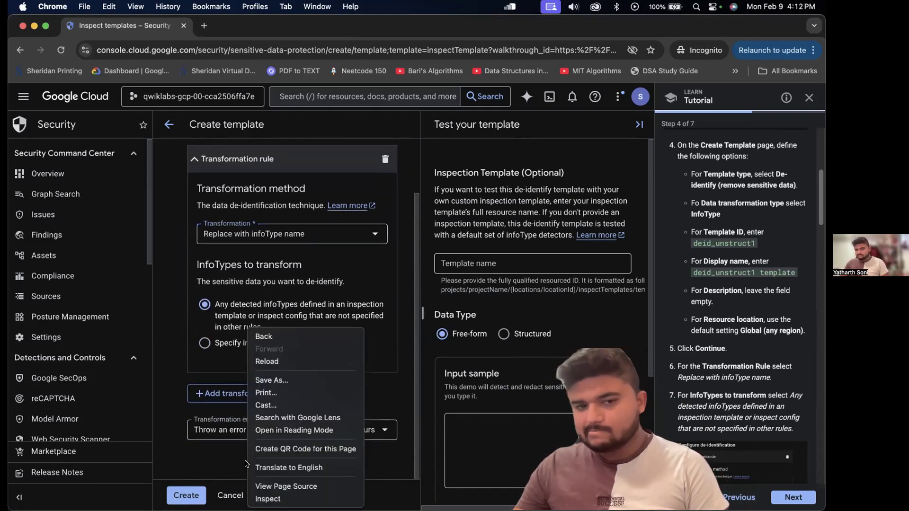
pyautogui.click(186, 495)
pyautogui.click(186, 495)
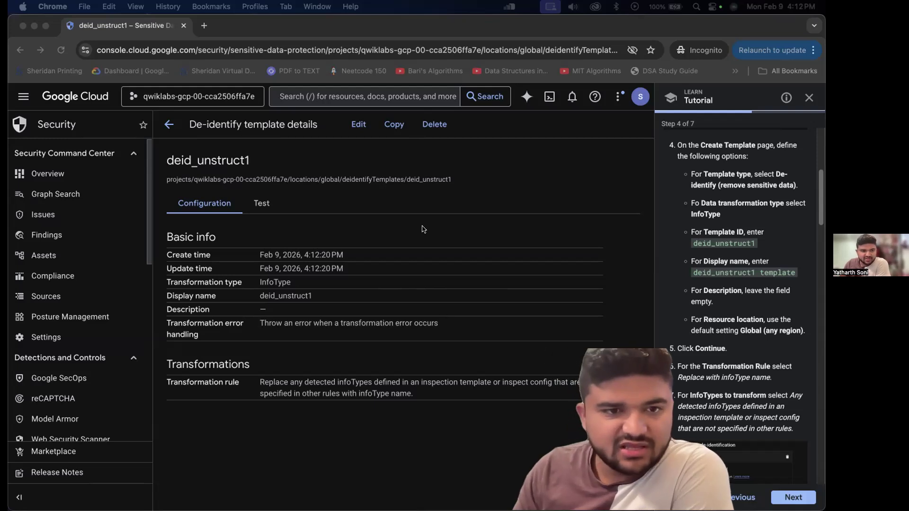
pyautogui.click(406, 427)
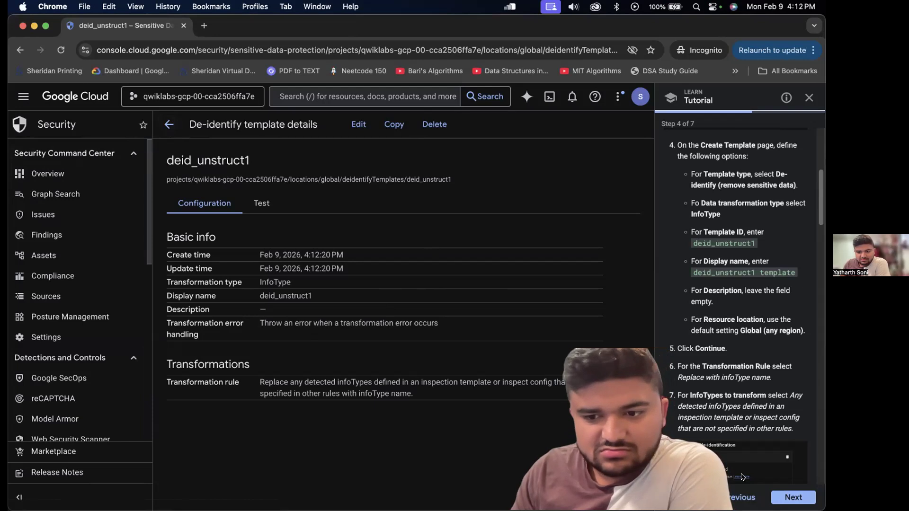
pyautogui.scroll(-3, 704, 426)
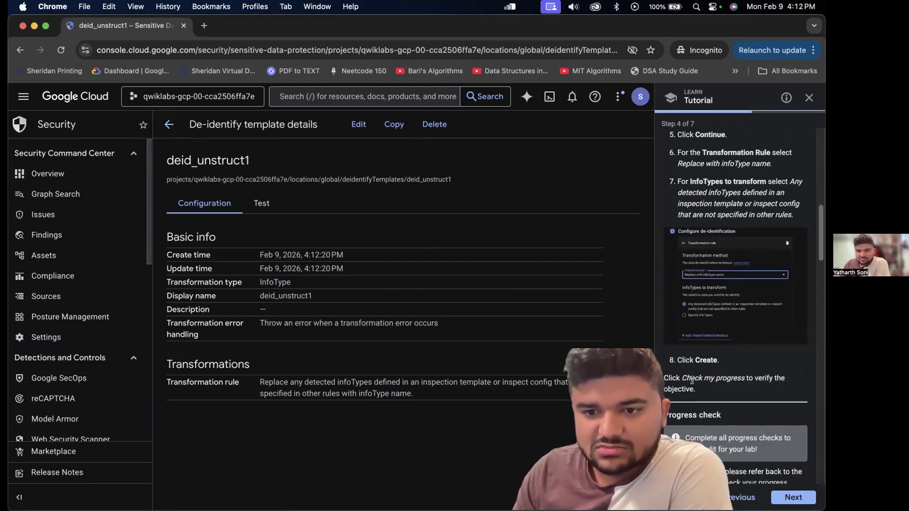
# Return to the de-identify templates list, reload it, and check the columns of the deid_unstruct1 entry
pyautogui.click(170, 124)
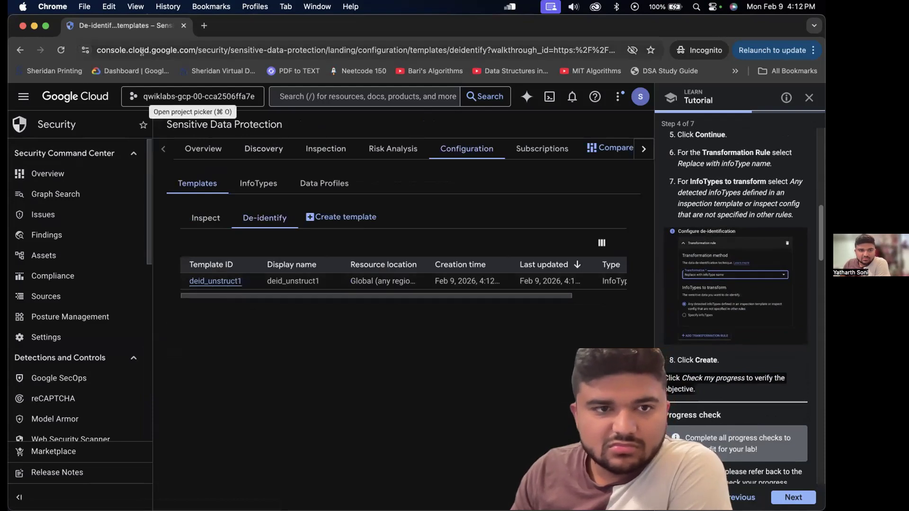
pyautogui.click(61, 50)
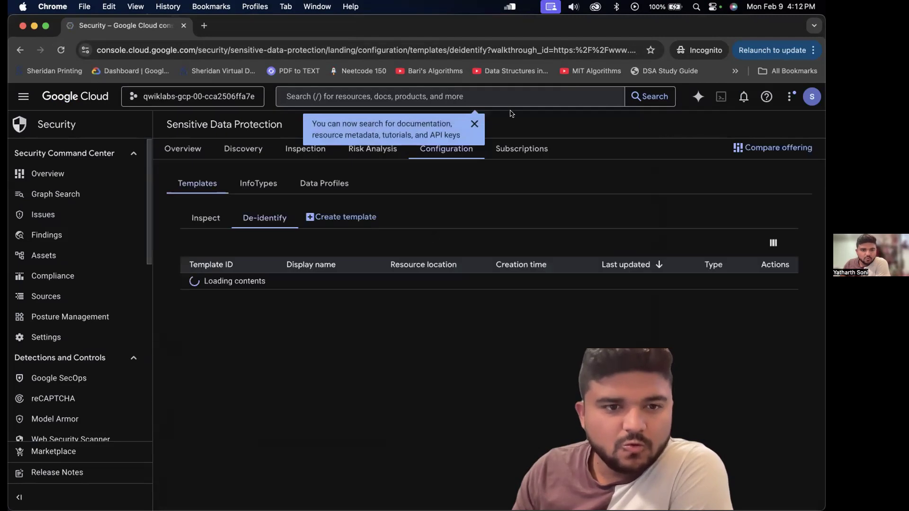
pyautogui.click(389, 124)
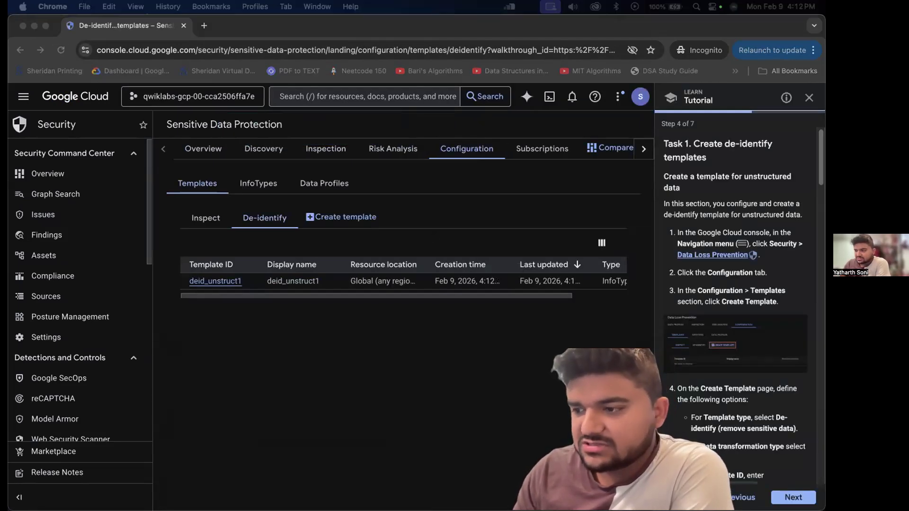
pyautogui.click(439, 301)
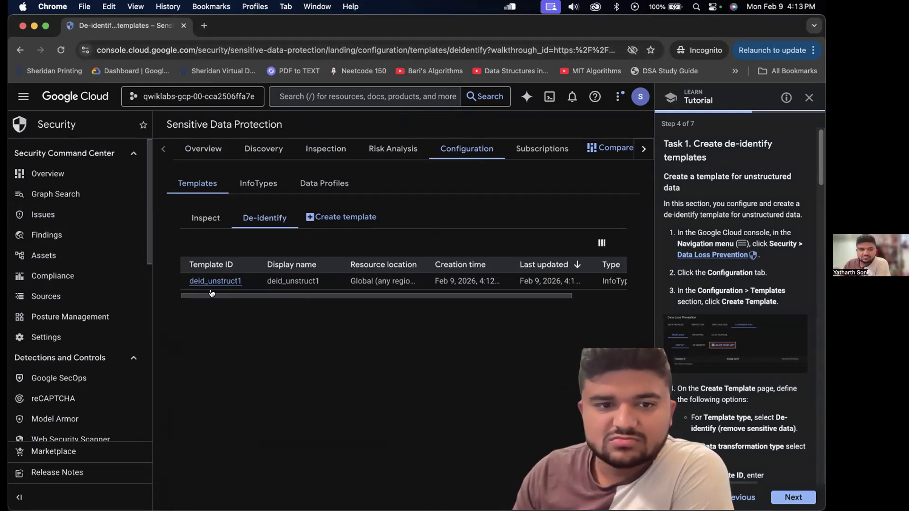
pyautogui.hscroll(3, 521, 284)
pyautogui.hscroll(-3, 520, 284)
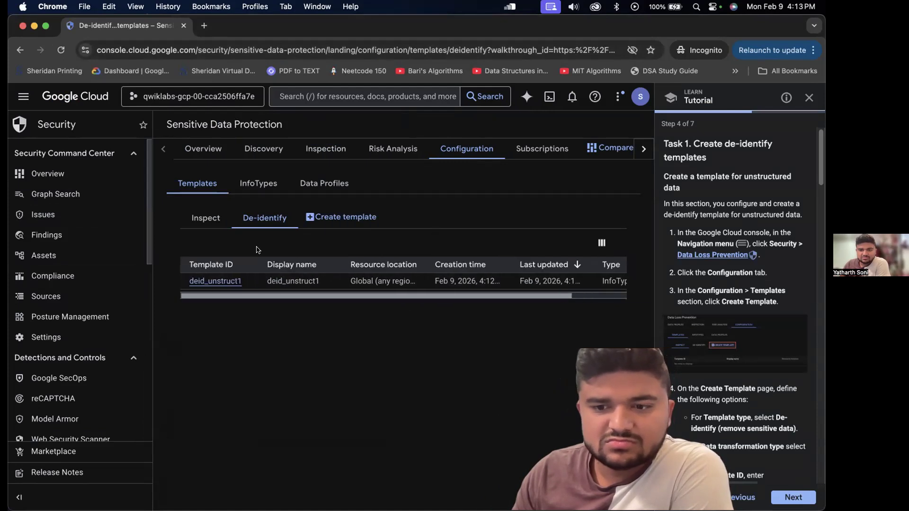
pyautogui.click(66, 50)
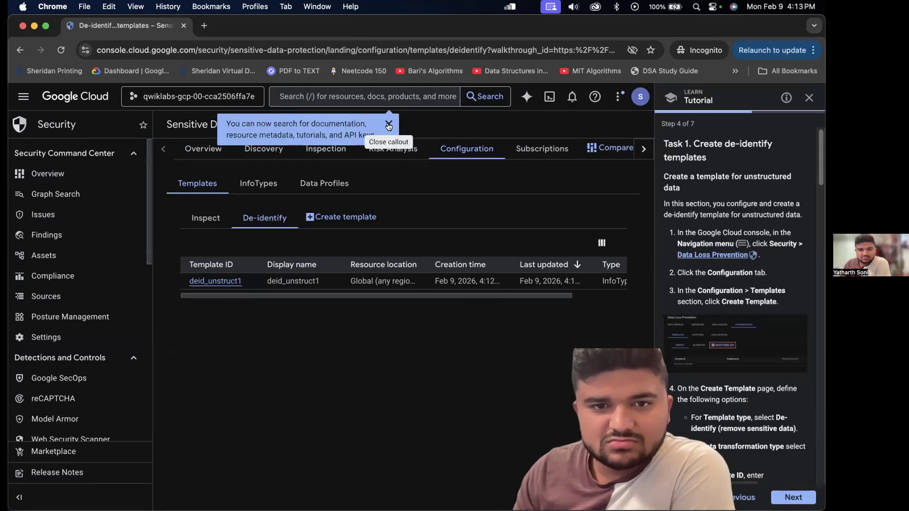
pyautogui.click(389, 127)
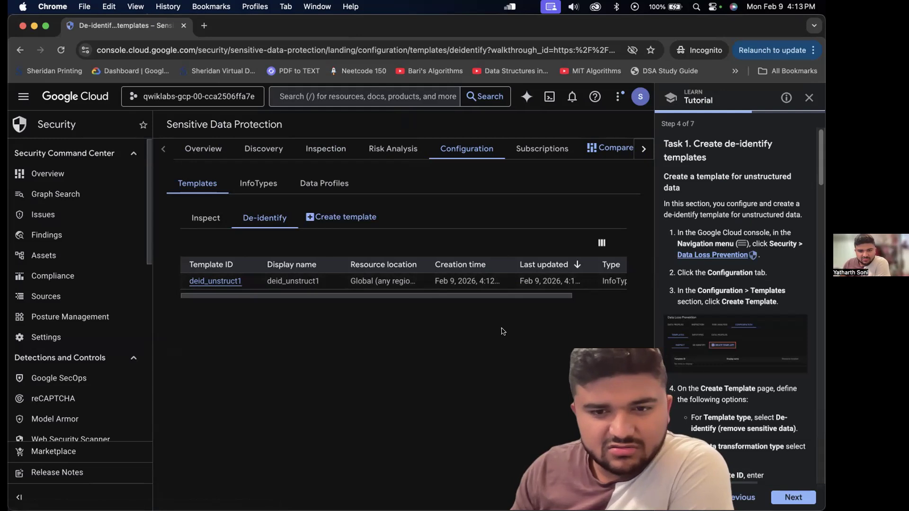
pyautogui.hscroll(3, 538, 280)
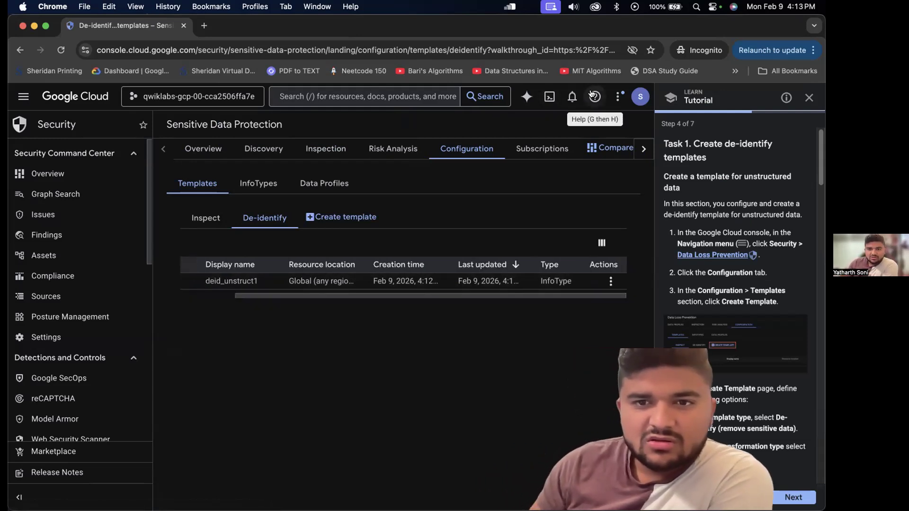
# Check the notifications and the full activity log, and return to a freshly reloaded de-identify templates list
pyautogui.click(571, 96)
pyautogui.click(396, 166)
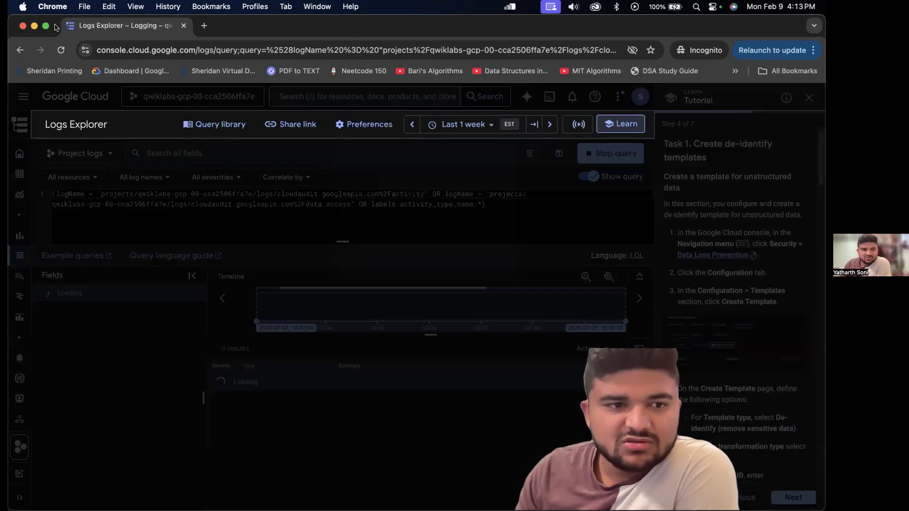
pyautogui.click(19, 49)
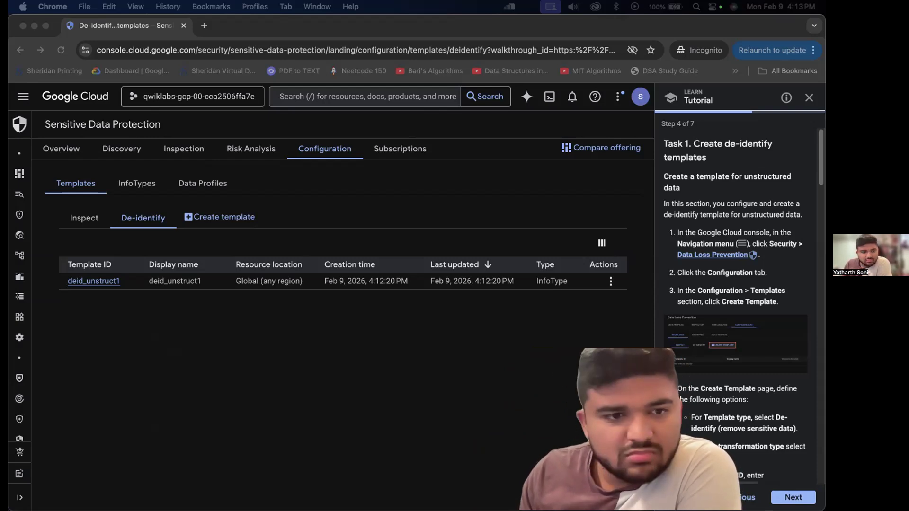
pyautogui.click(428, 434)
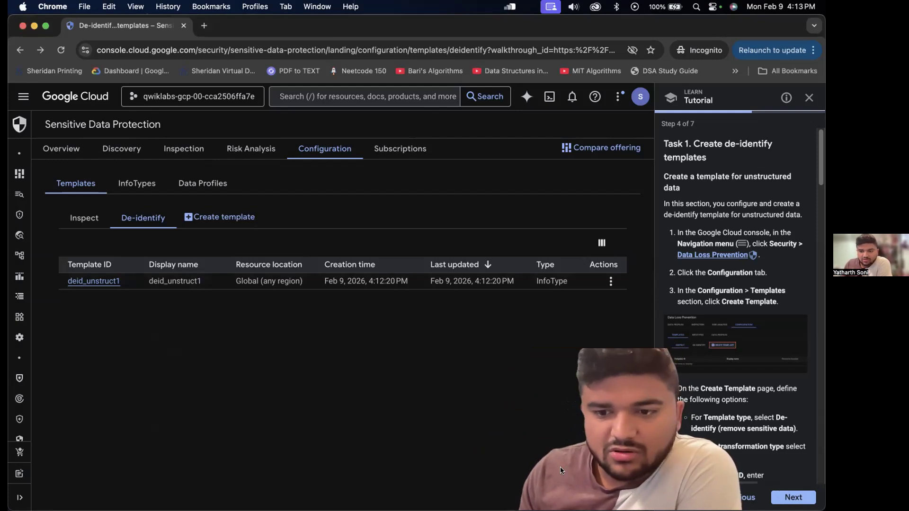
pyautogui.moveTo(13, 196)
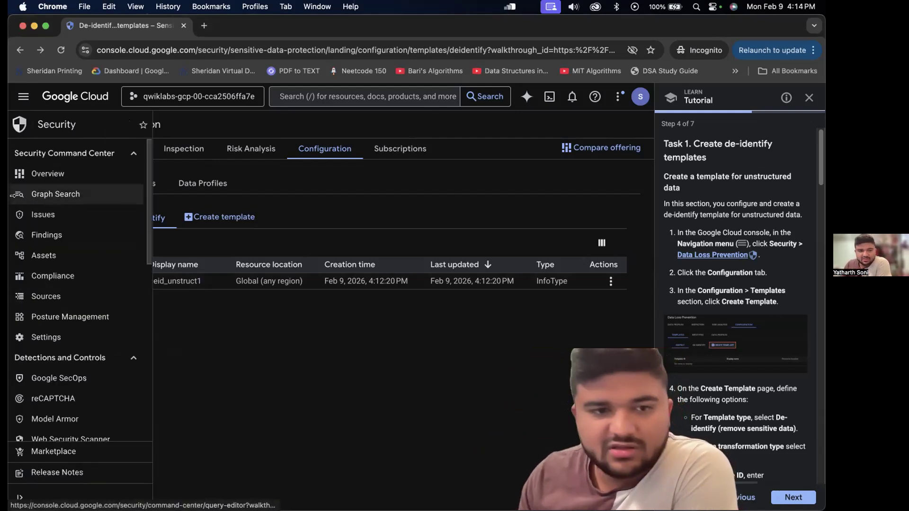
pyautogui.click(40, 48)
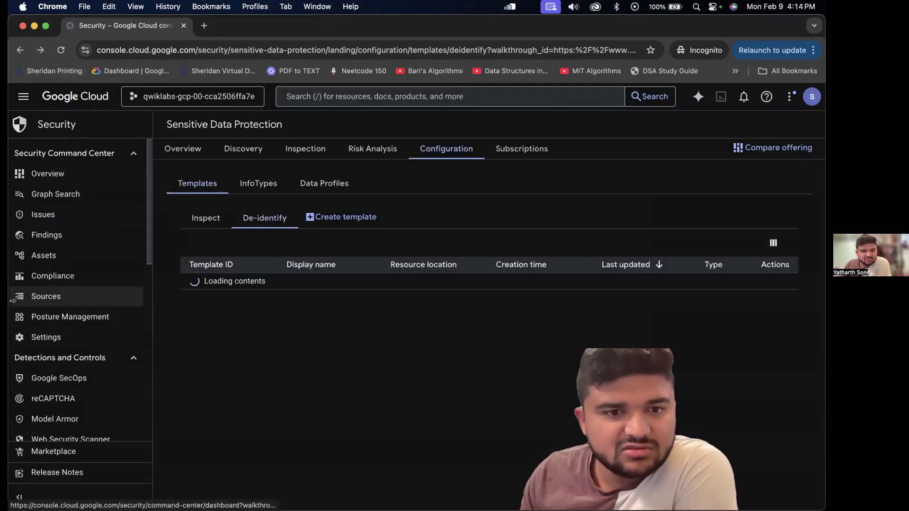
# Open the details of the deid_unstruct1 template and check the console's notifications
pyautogui.click(200, 280)
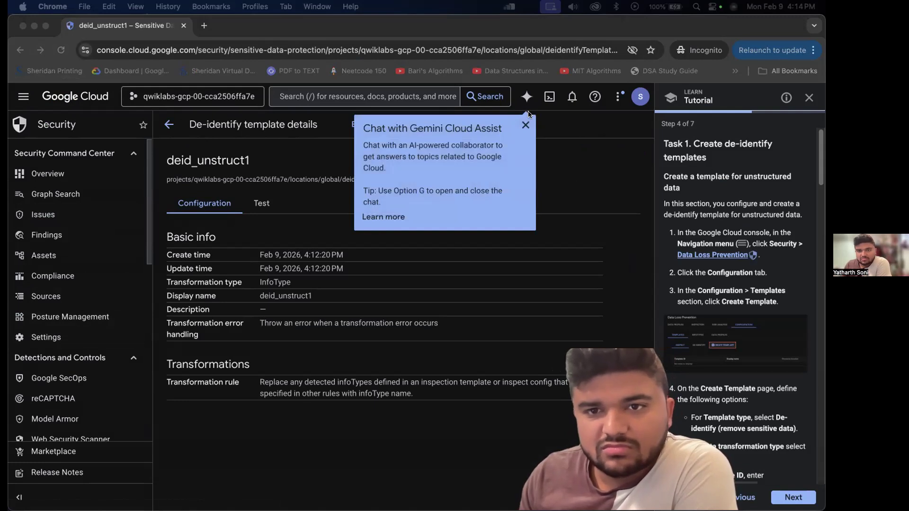
pyautogui.click(527, 125)
pyautogui.click(527, 126)
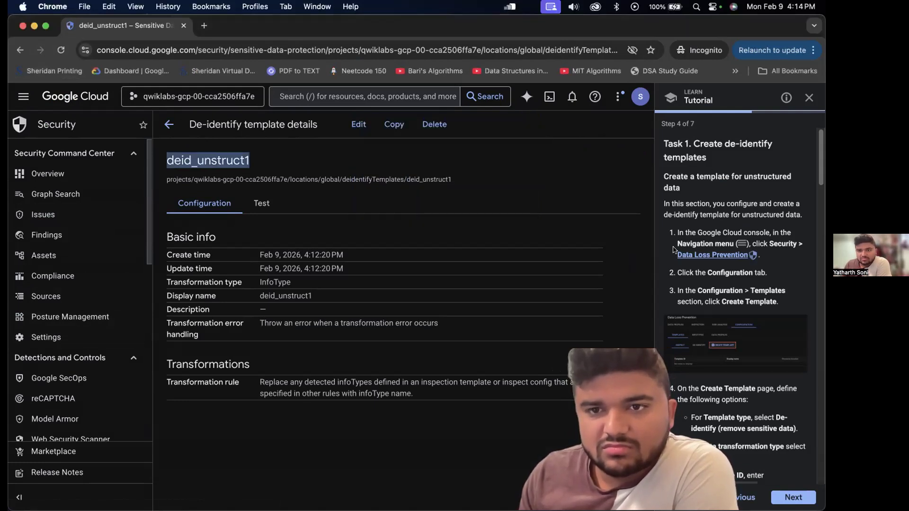
pyautogui.click(572, 99)
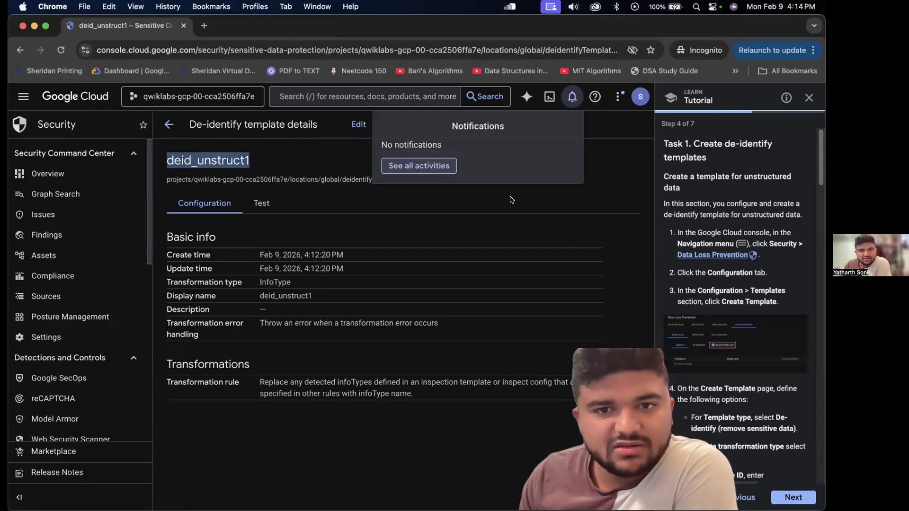
pyautogui.click(739, 352)
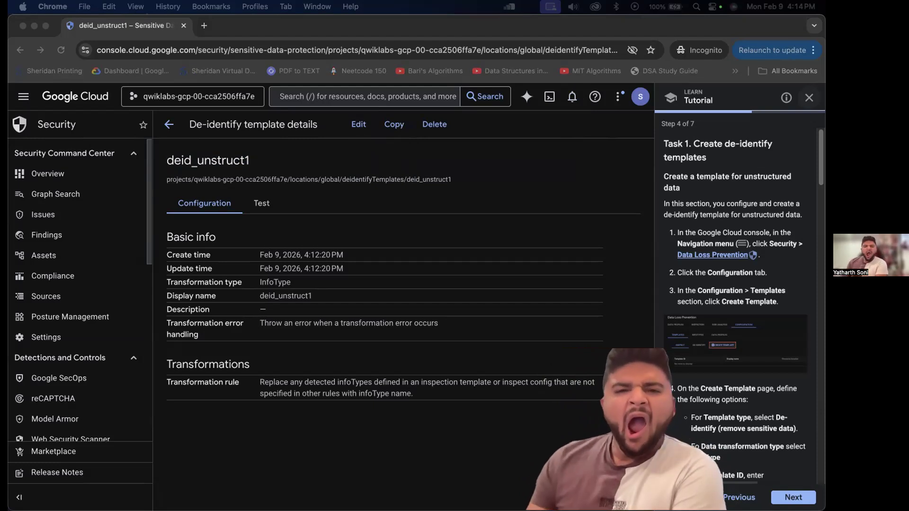
# Examine the test options of the deid_unstruct1 template and return to its configuration details
pyautogui.click(366, 125)
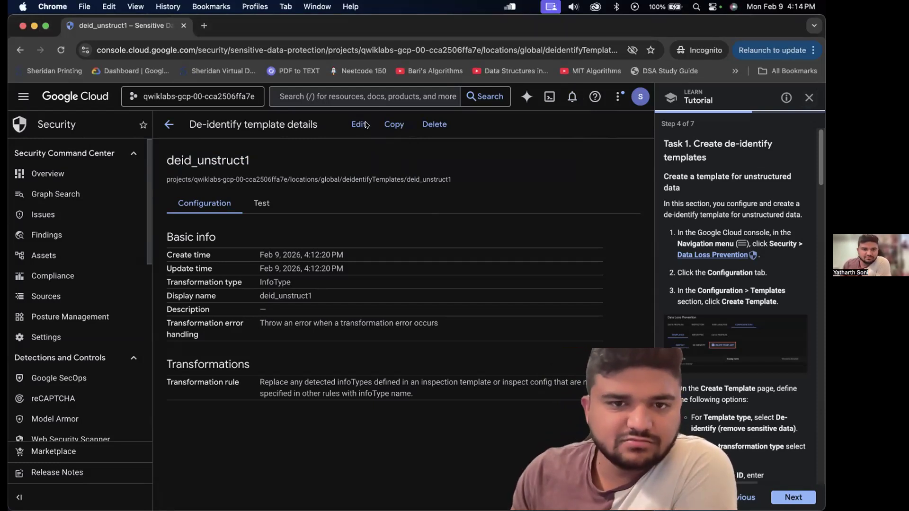
pyautogui.click(261, 203)
pyautogui.scroll(-5, 320, 382)
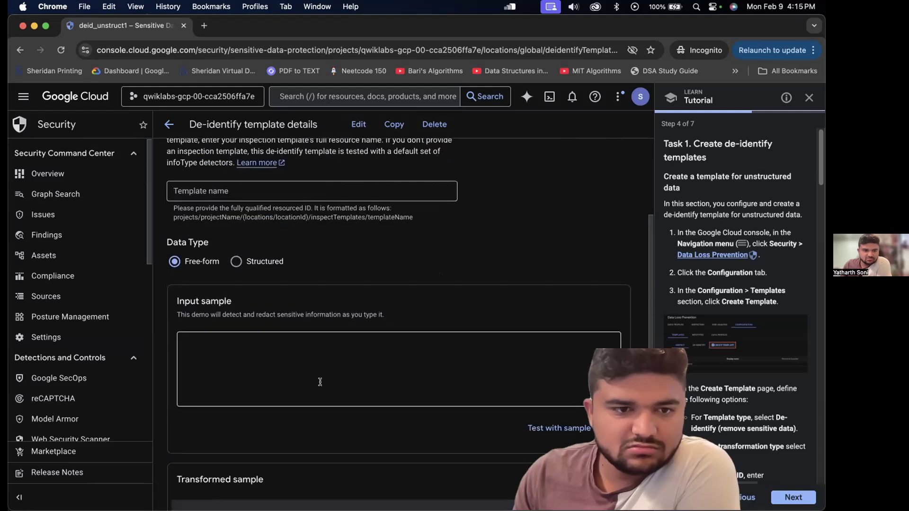
pyautogui.scroll(3, 318, 379)
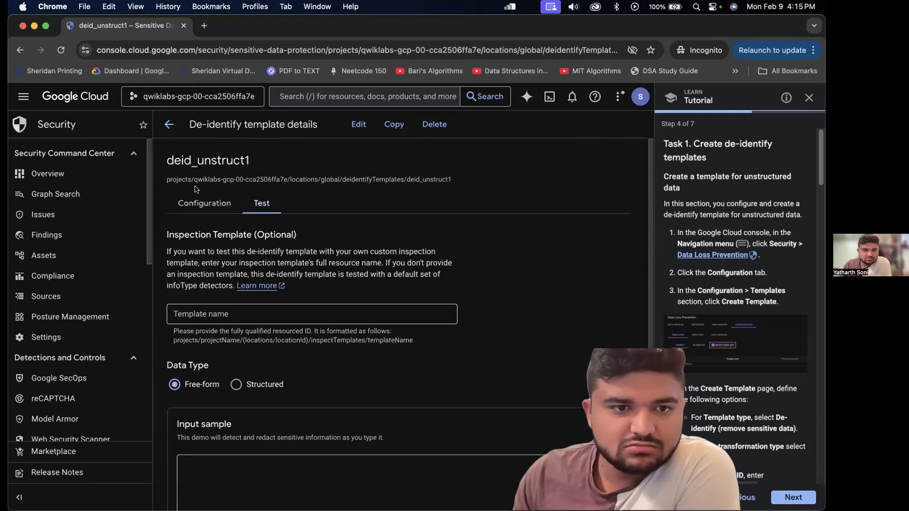
pyautogui.click(194, 203)
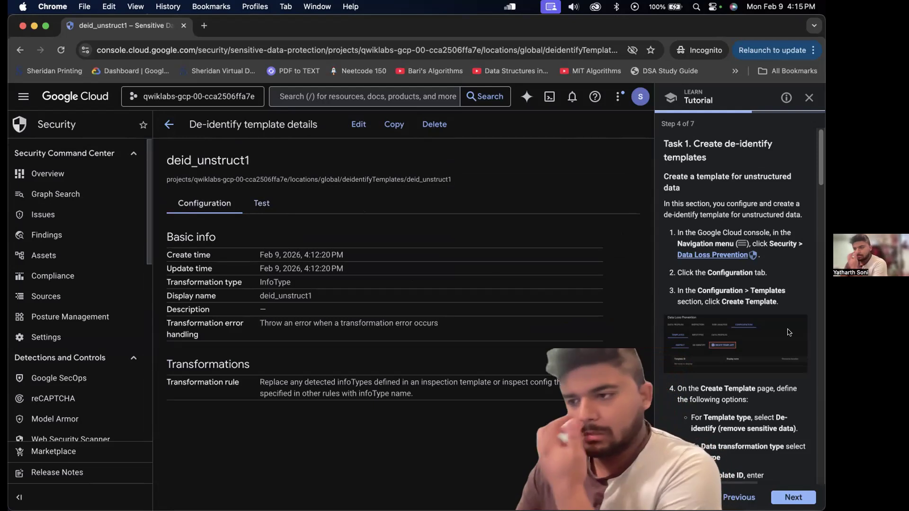
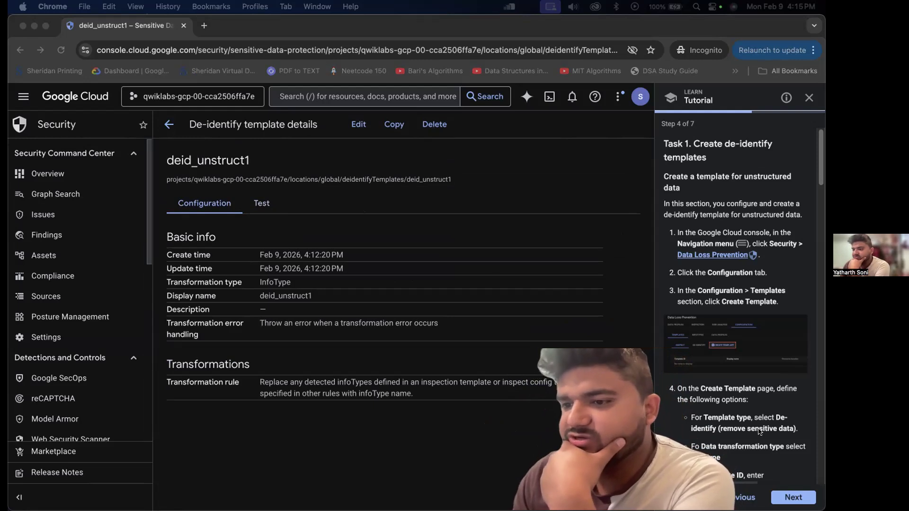
# Check which account is signed in to the console
pyautogui.click(482, 174)
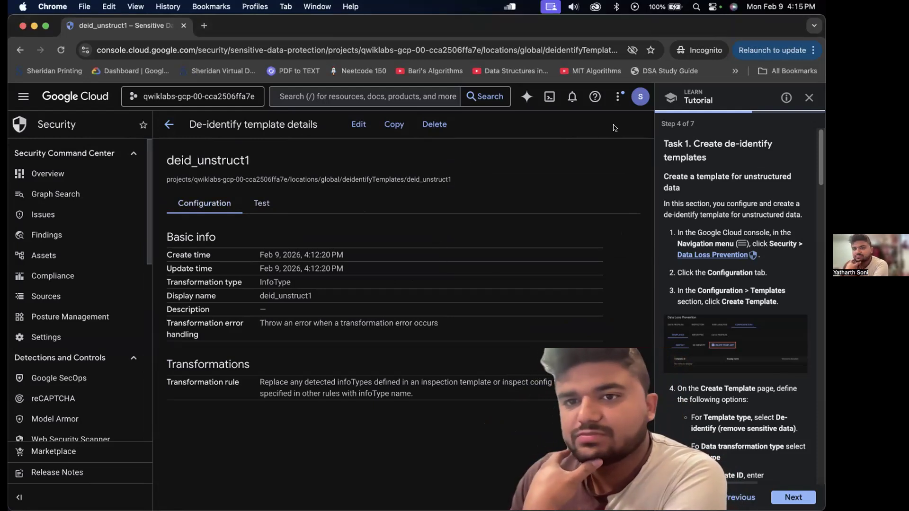
pyautogui.click(641, 97)
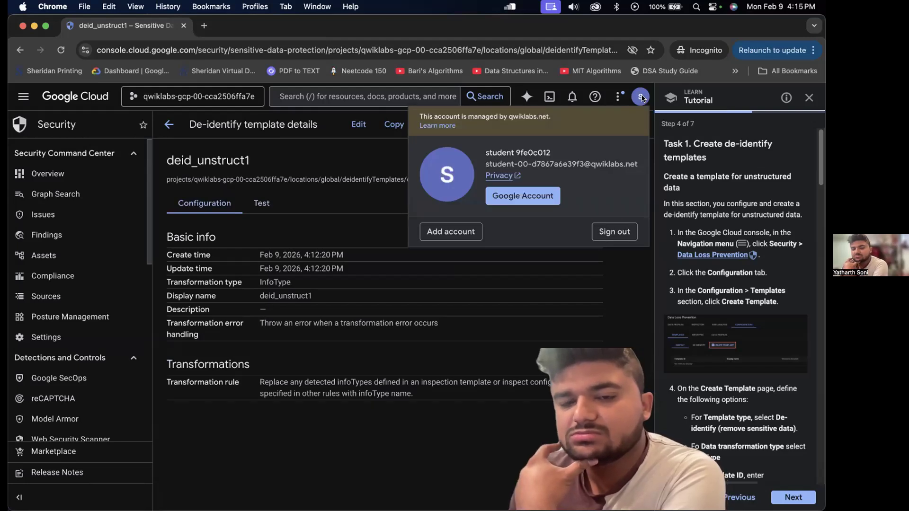
pyautogui.click(642, 97)
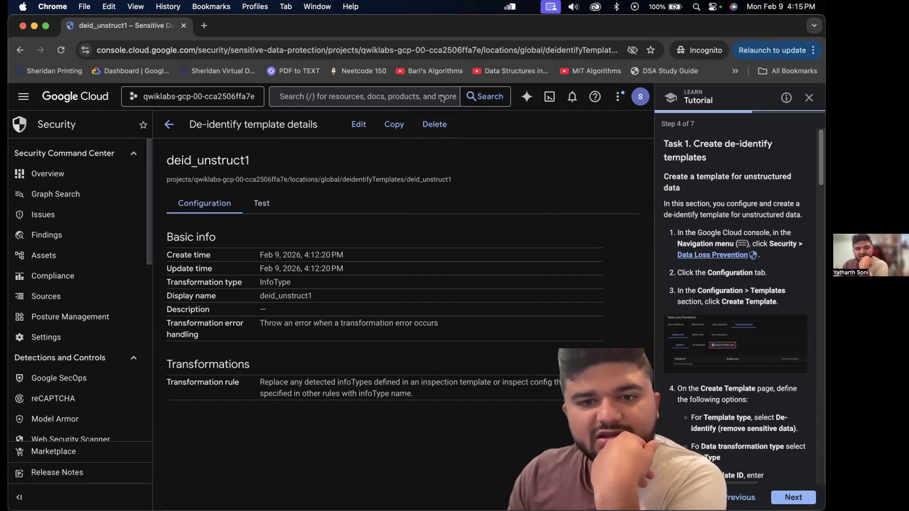
# Delete the deid_unstruct1 de-identify template and dismiss the deletion message
pyautogui.click(434, 124)
pyautogui.click(530, 326)
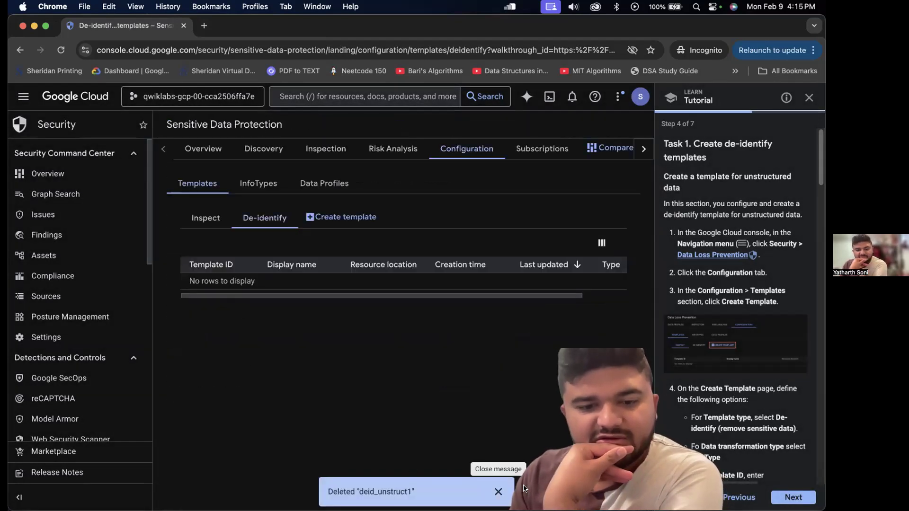
pyautogui.click(498, 491)
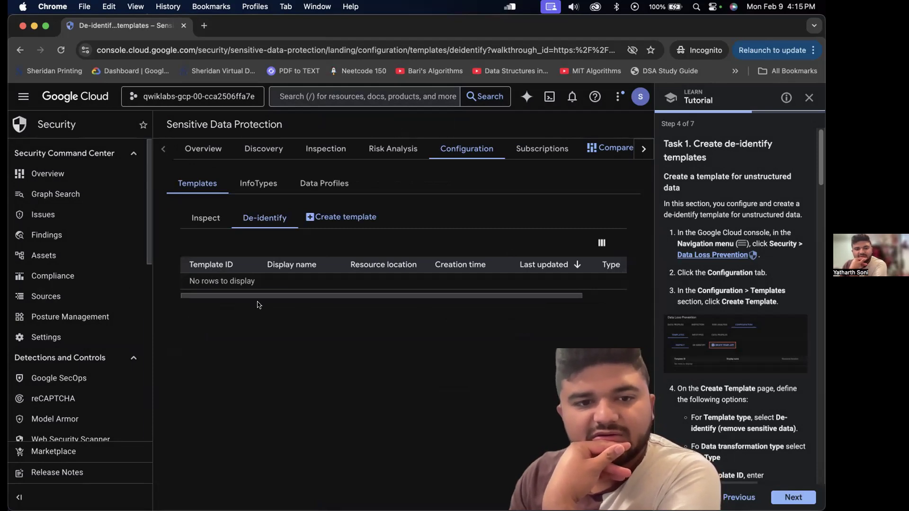
pyautogui.click(348, 216)
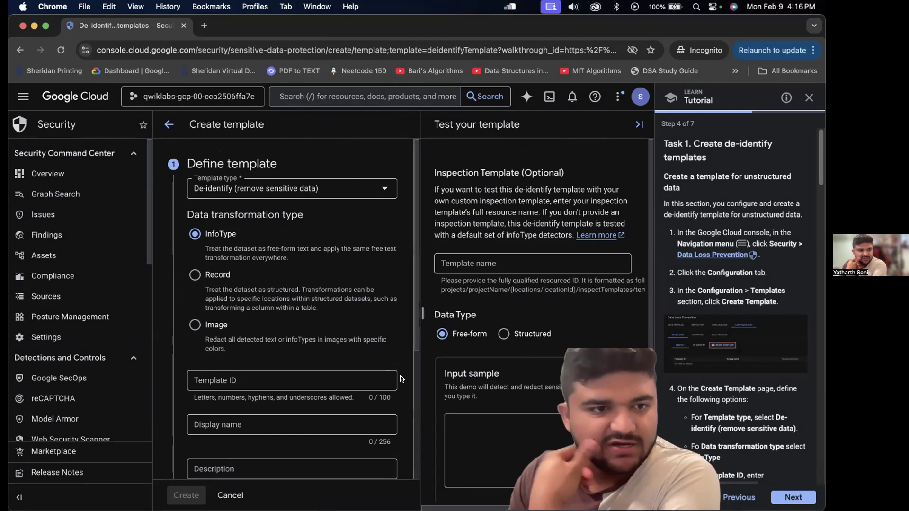
pyautogui.click(169, 124)
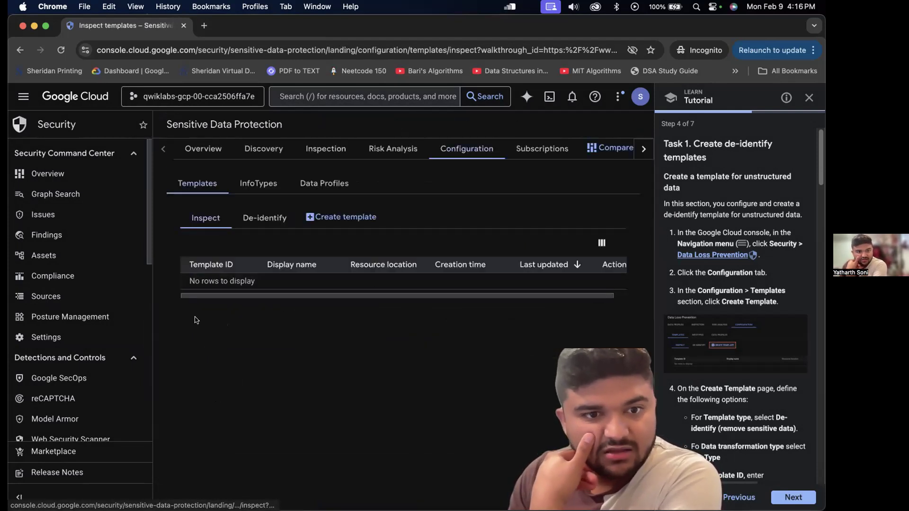
pyautogui.doubleClick(192, 120)
pyautogui.tripleClick(192, 120)
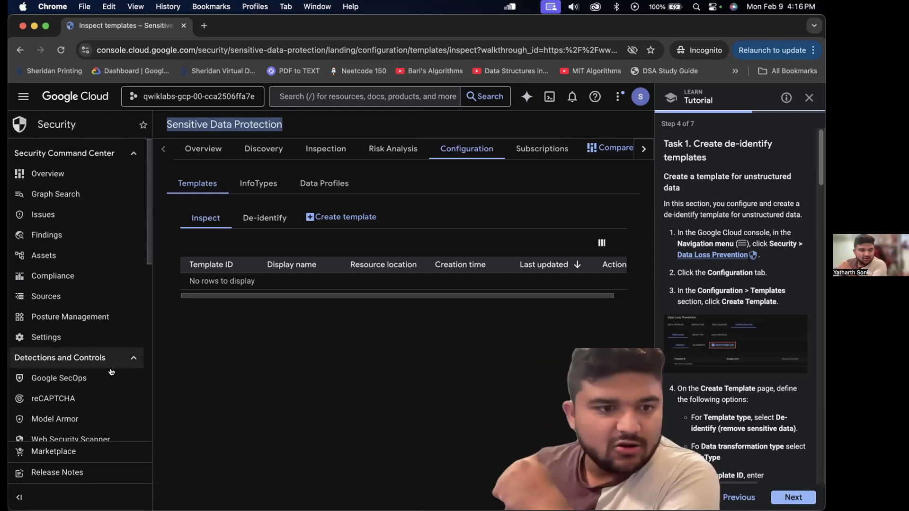
# Look through the Compliance, Data Loss Prevention and Data Security & Compliance pages of the Security section
pyautogui.click(76, 280)
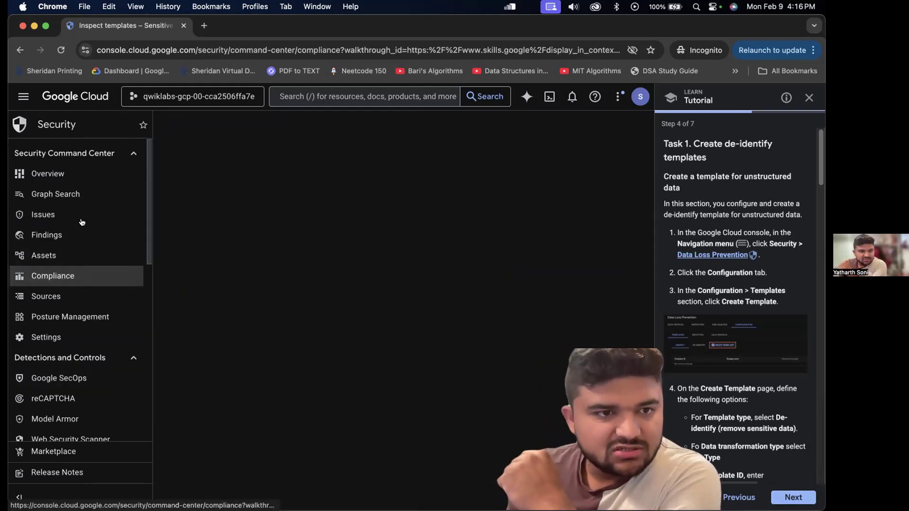
pyautogui.scroll(-9, 53, 355)
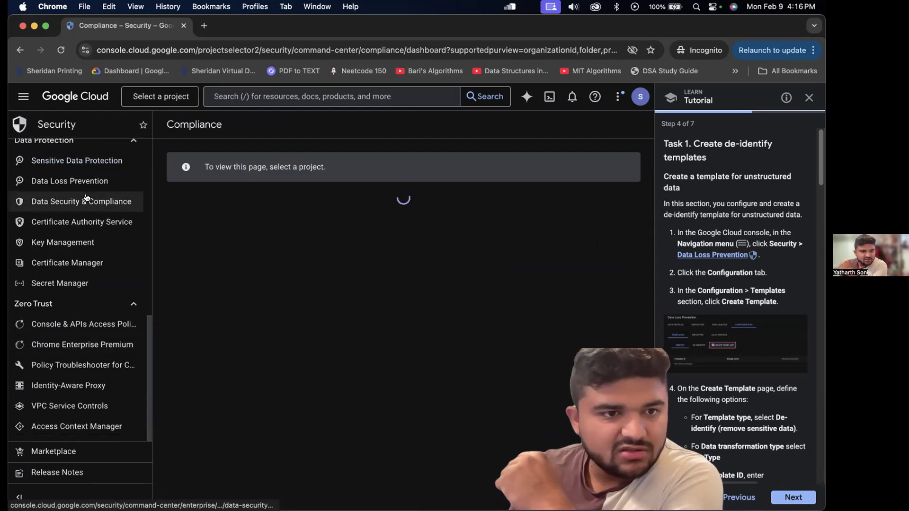
pyautogui.click(93, 181)
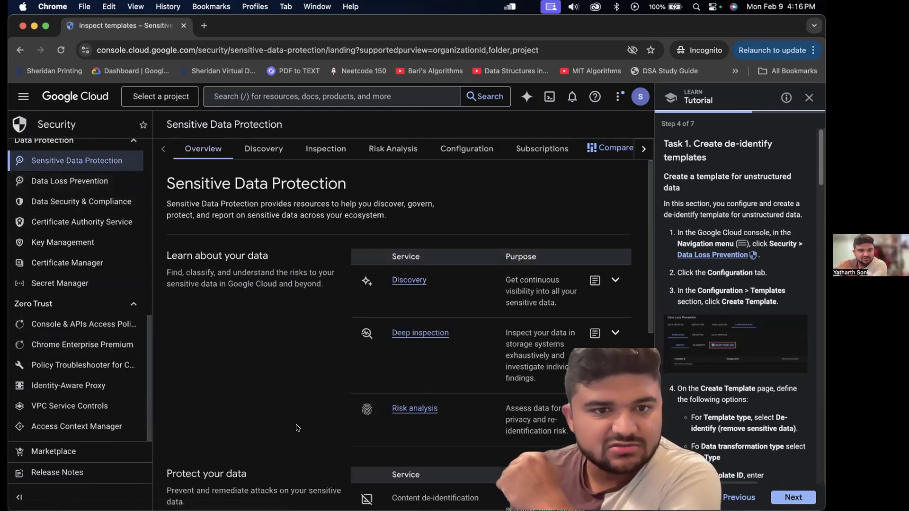
pyautogui.scroll(-3, 296, 428)
pyautogui.scroll(3, 296, 429)
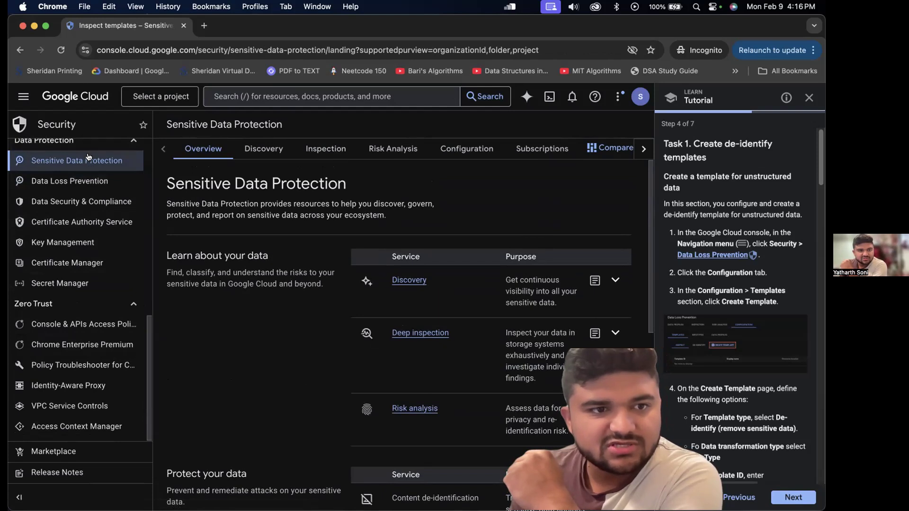
pyautogui.click(76, 203)
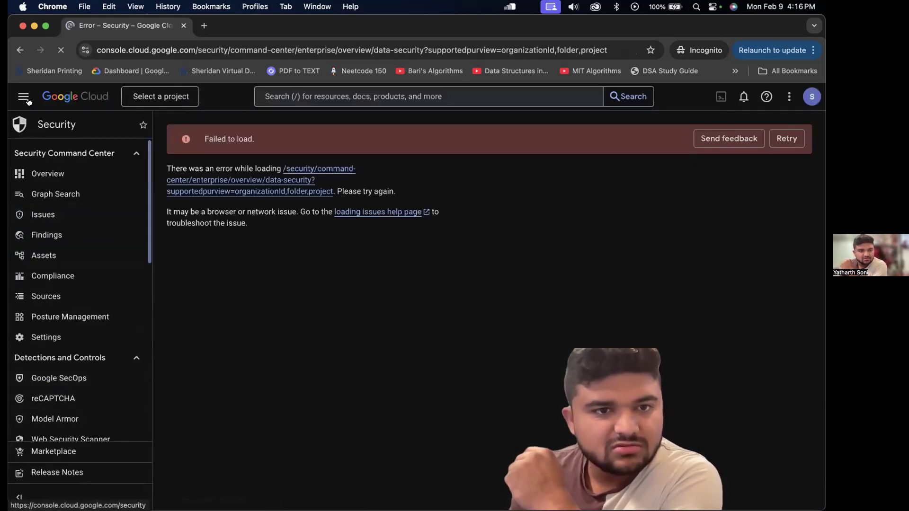
# Go back to Sensitive Data Protection, retry its Data Loss Prevention entry and go to the Security overview
pyautogui.click(17, 50)
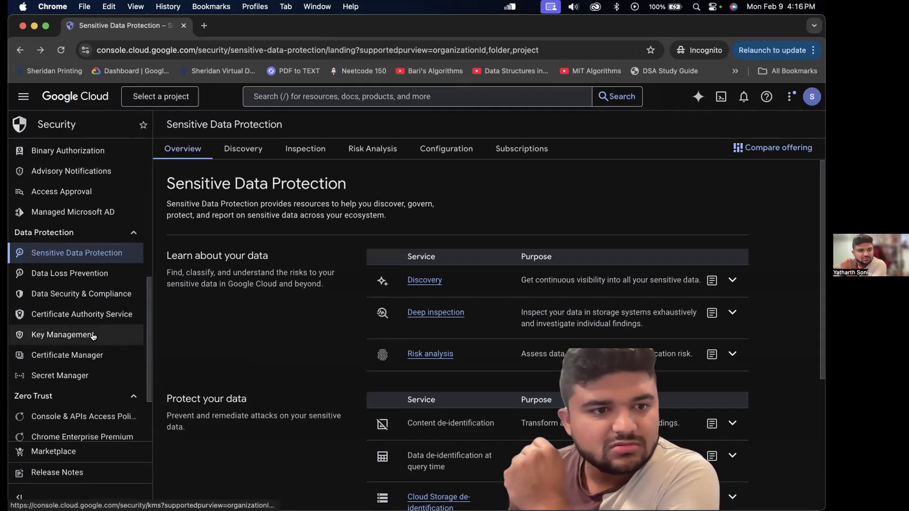
pyautogui.click(54, 280)
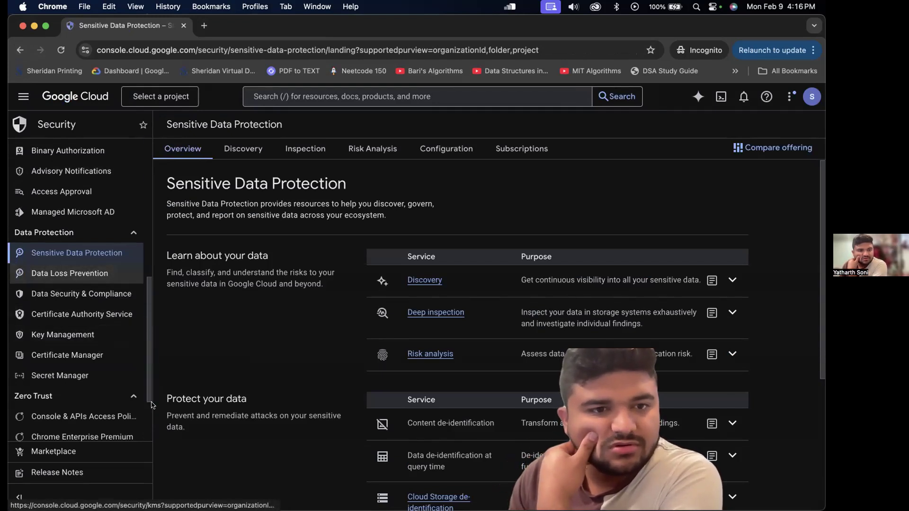
pyautogui.click(93, 273)
pyautogui.click(93, 272)
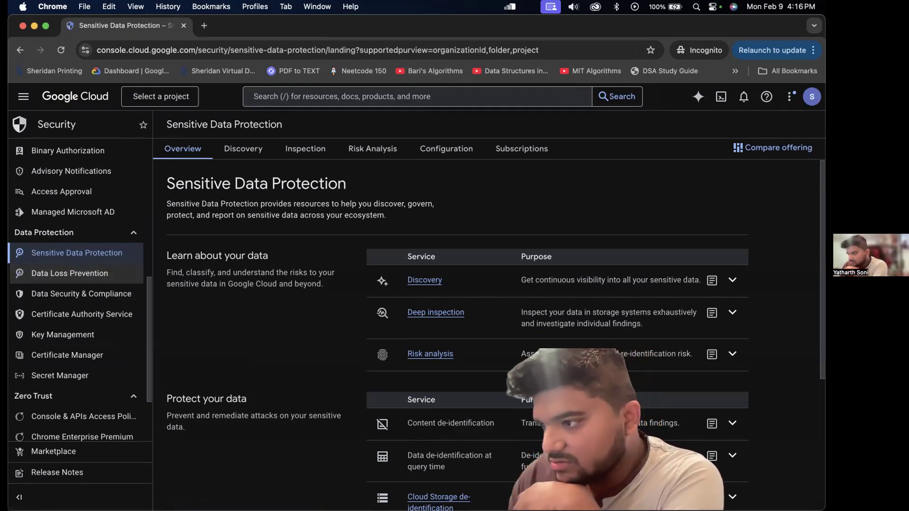
pyautogui.click(19, 122)
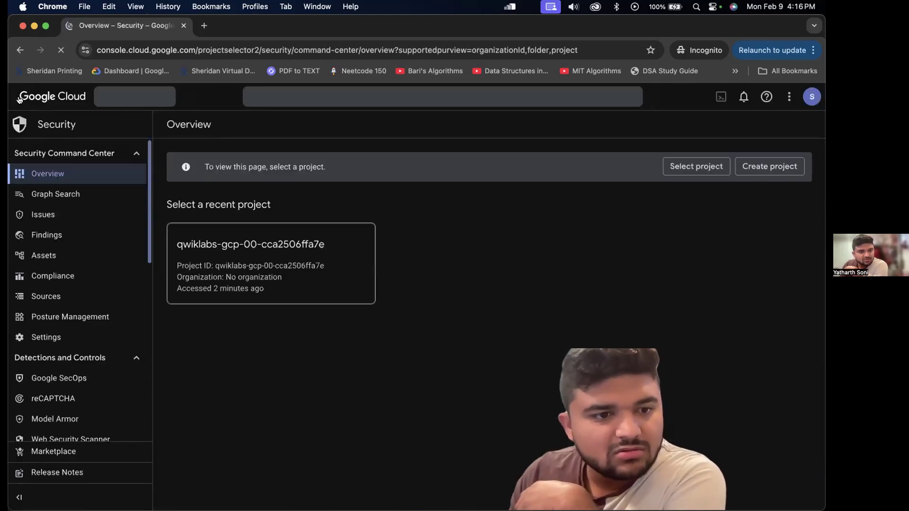
# Look through the Monitoring and Security products in the console navigation and open Data Loss Prevention
pyautogui.click(19, 96)
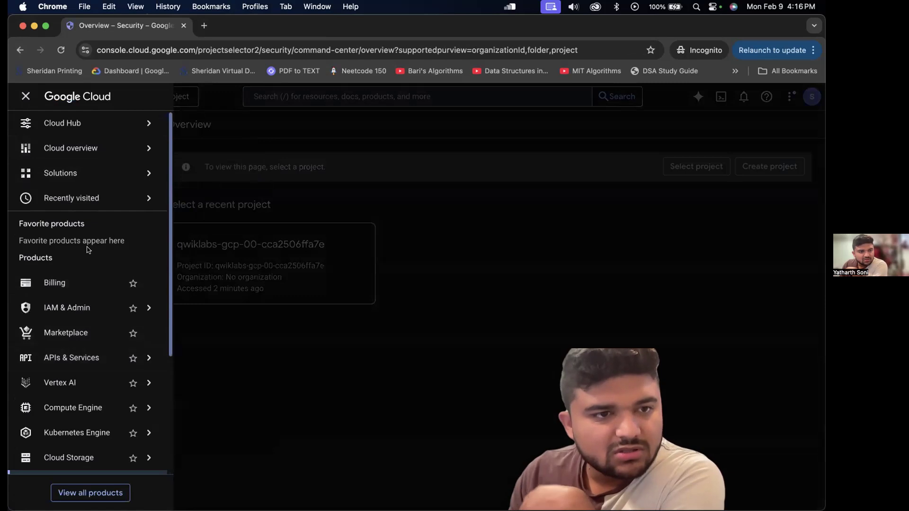
pyautogui.scroll(-4, 79, 267)
pyautogui.moveTo(126, 386)
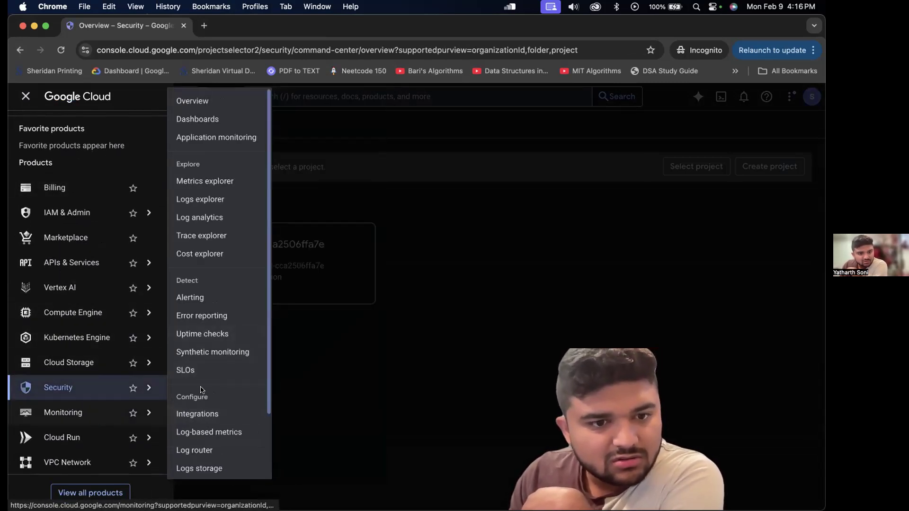
pyautogui.scroll(-3, 199, 458)
pyautogui.scroll(-1, 199, 458)
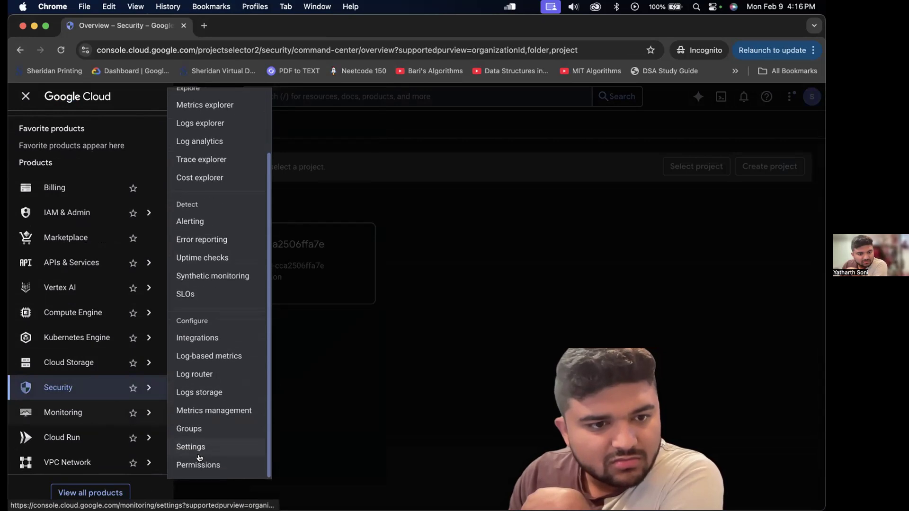
pyautogui.scroll(4, 203, 436)
pyautogui.scroll(-4, 215, 400)
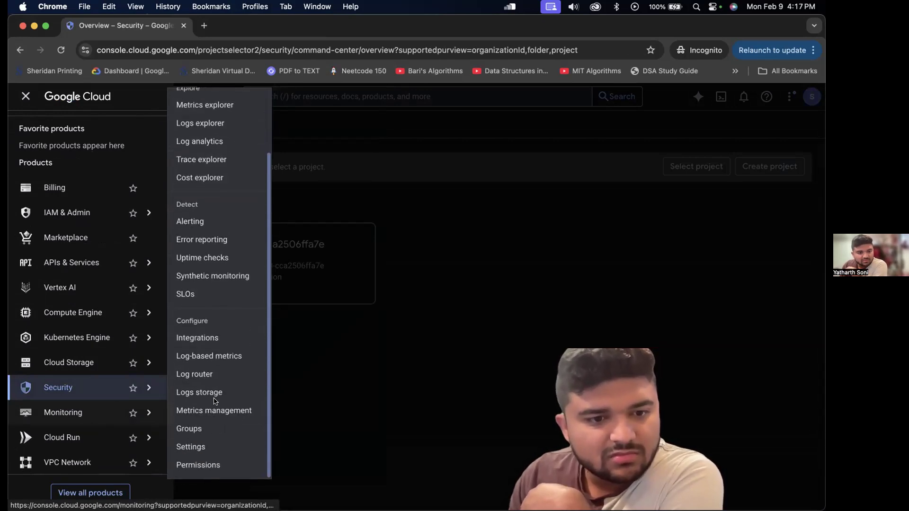
pyautogui.scroll(4, 214, 400)
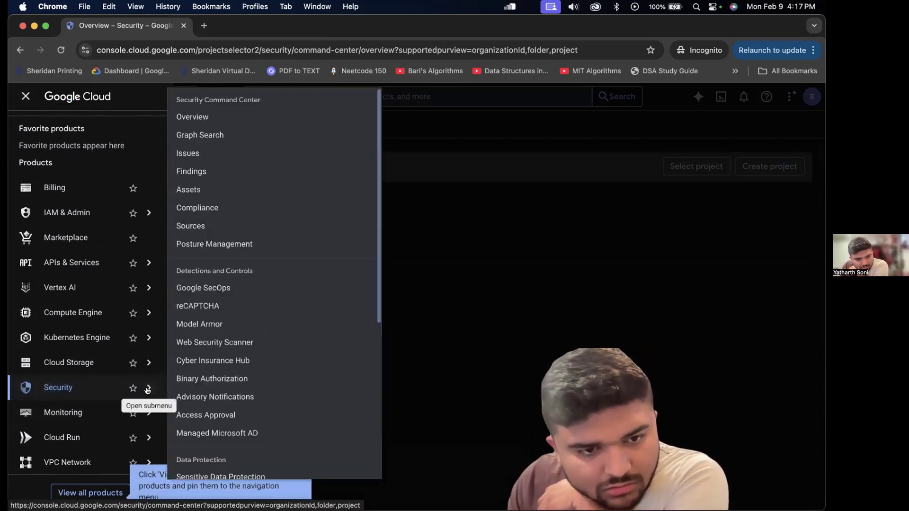
pyautogui.scroll(-5, 226, 273)
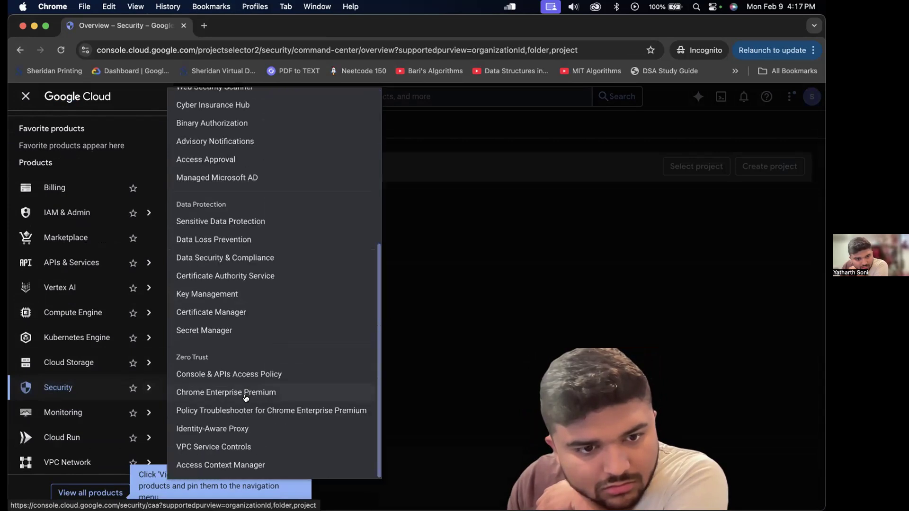
pyautogui.click(232, 239)
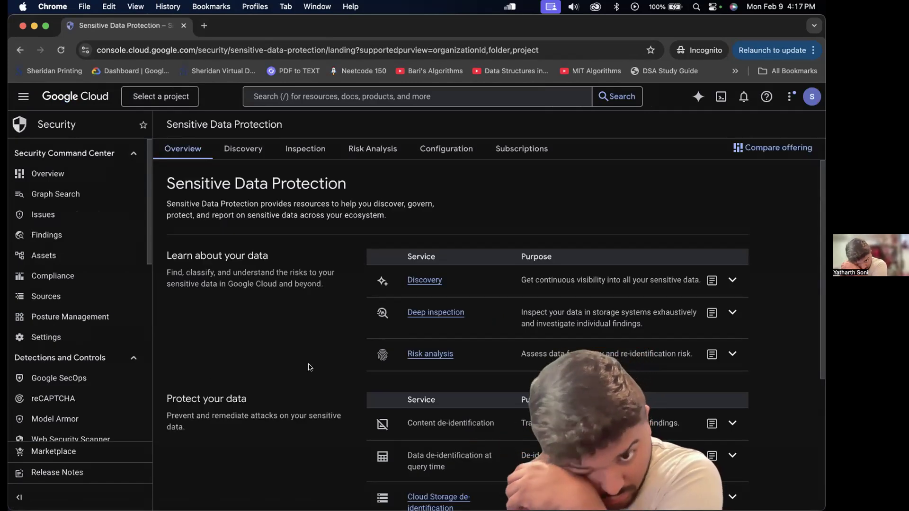
# Examine the services for learning about and protecting data on the Sensitive Data Protection overview
pyautogui.scroll(-4, 308, 368)
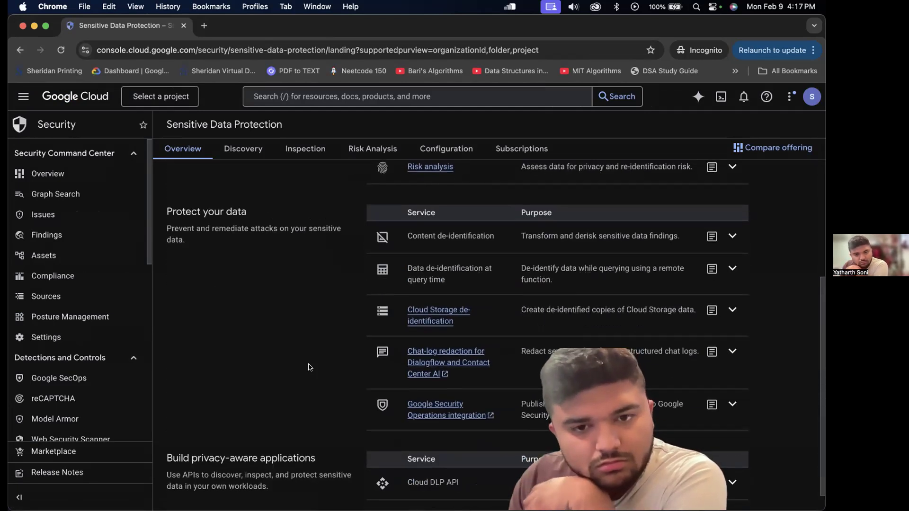
pyautogui.scroll(-1, 308, 368)
pyautogui.scroll(5, 308, 368)
pyautogui.scroll(-5, 308, 368)
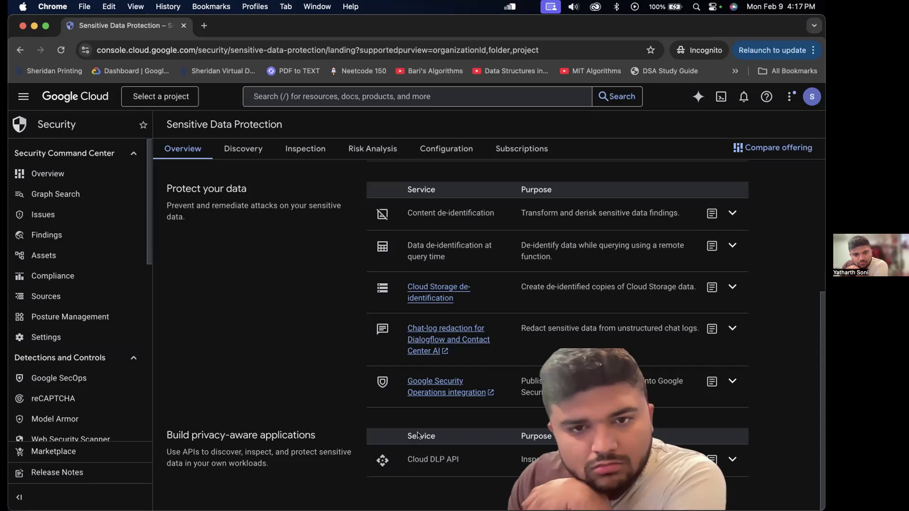
pyautogui.scroll(5, 258, 392)
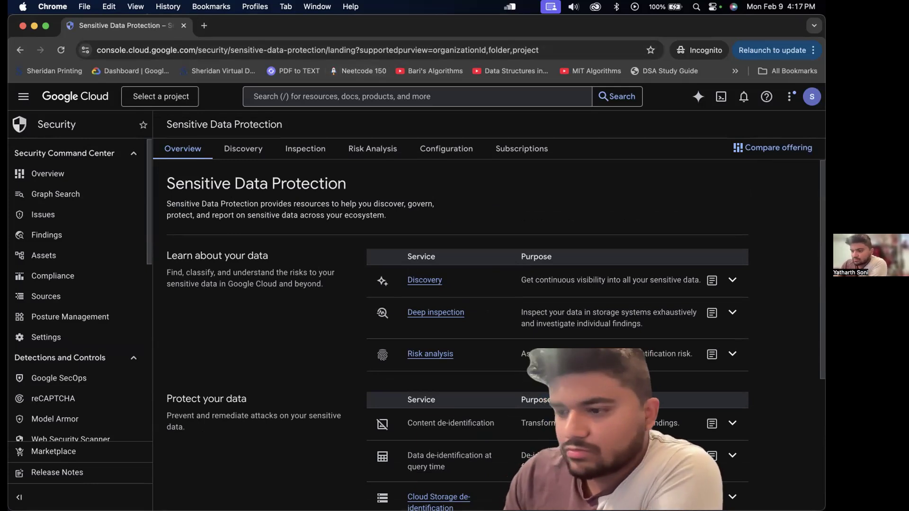
pyautogui.scroll(-5, 291, 211)
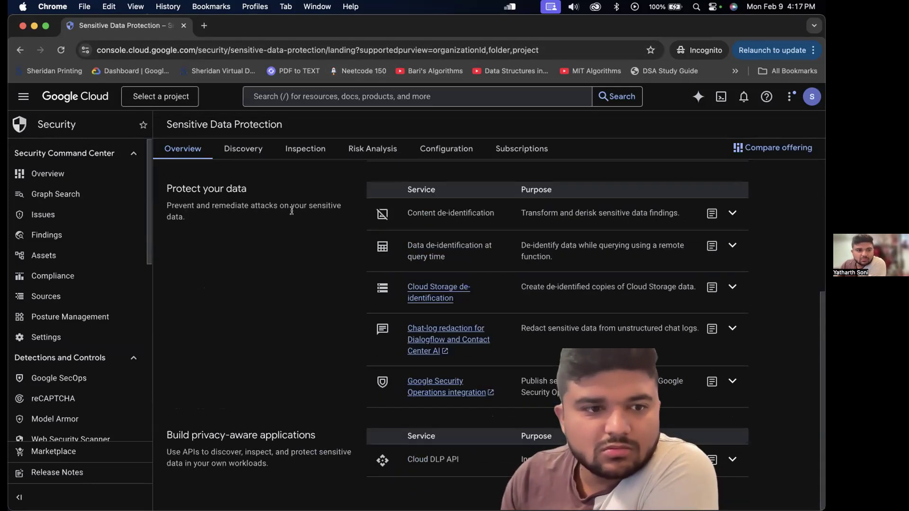
pyautogui.scroll(-8, 35, 374)
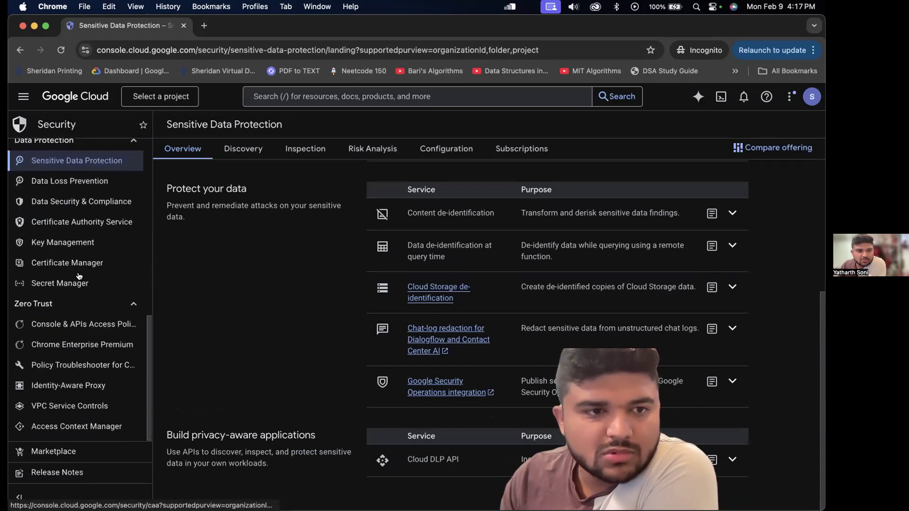
pyautogui.rightClick(74, 181)
pyautogui.click(97, 198)
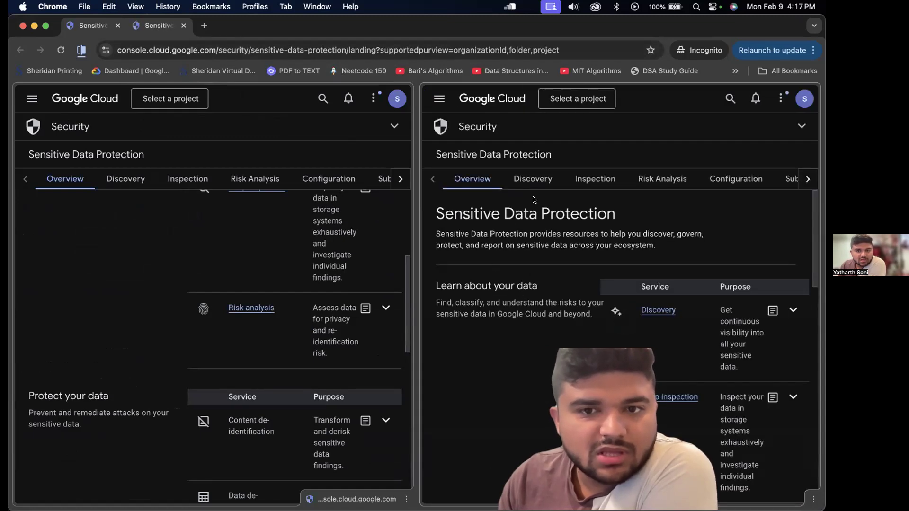
pyautogui.tripleClick(532, 197)
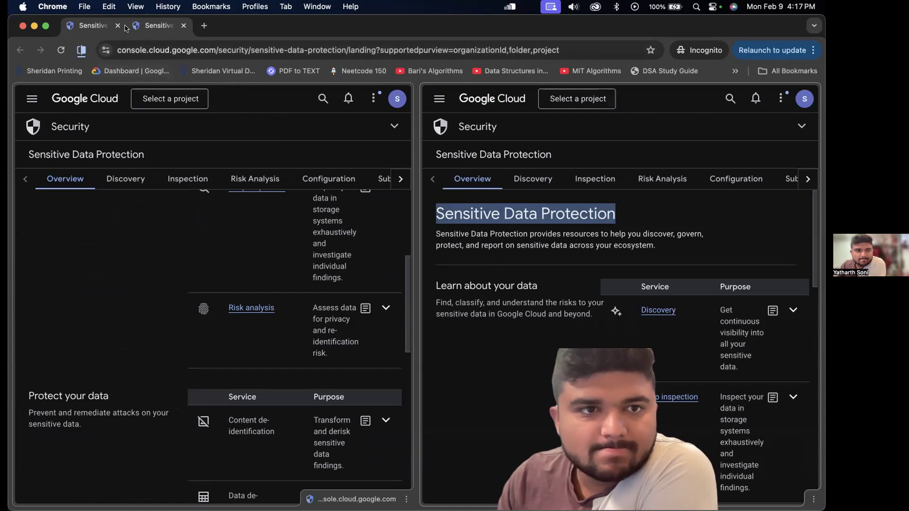
pyautogui.click(184, 25)
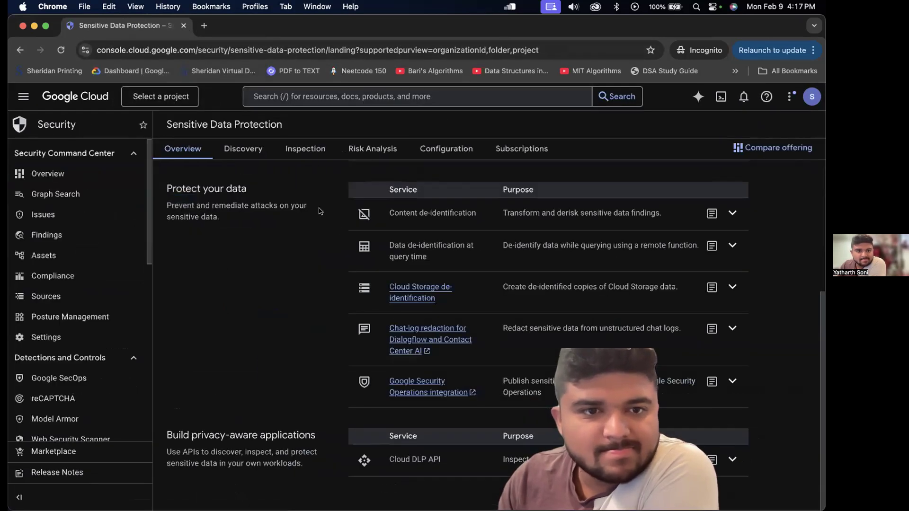
# Open the Sensitive Data Protection configuration for the lab project, dismiss the production environment notice and reload the page
pyautogui.click(434, 149)
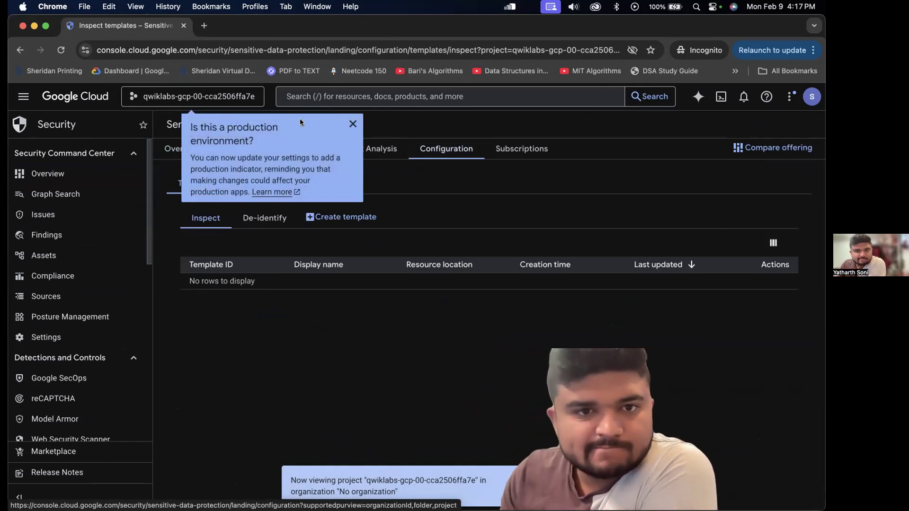
pyautogui.click(353, 123)
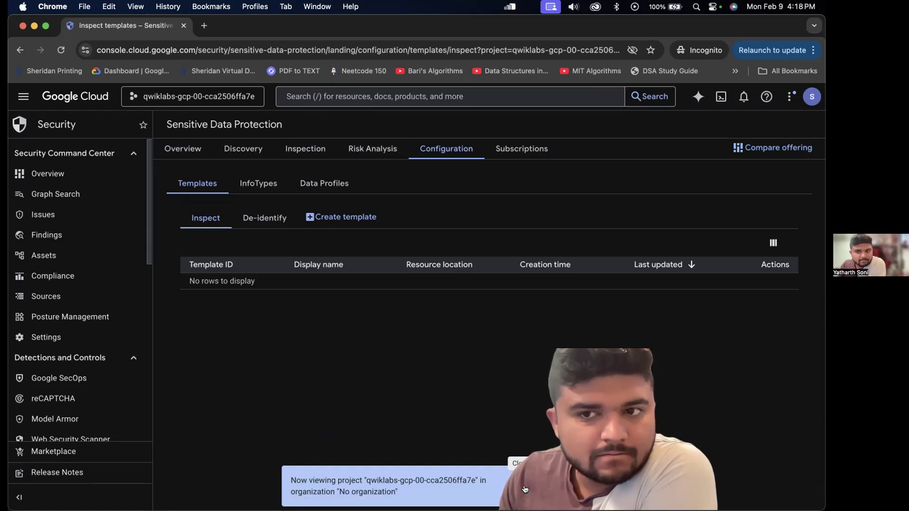
pyautogui.click(66, 50)
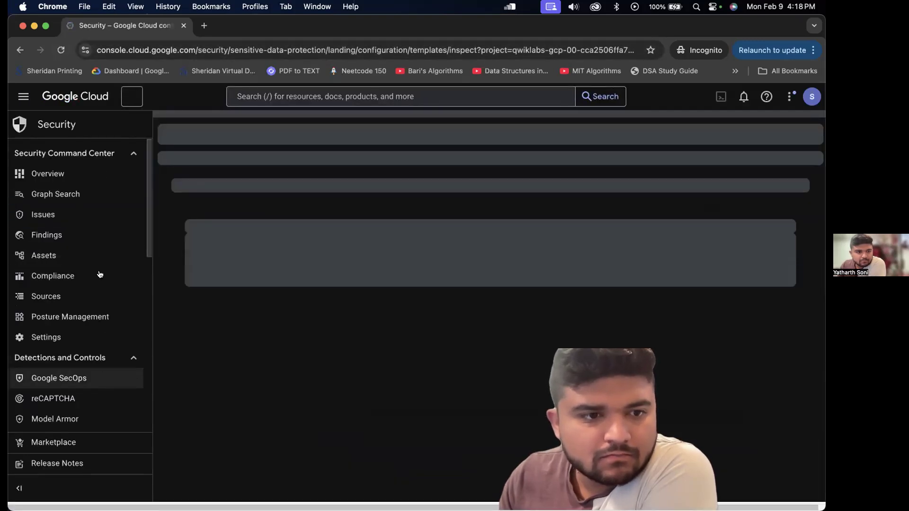
# Reopen the configuration of Data Loss Prevention and start a new template of type De-identify (remove sensitive data)
pyautogui.scroll(-5, 44, 266)
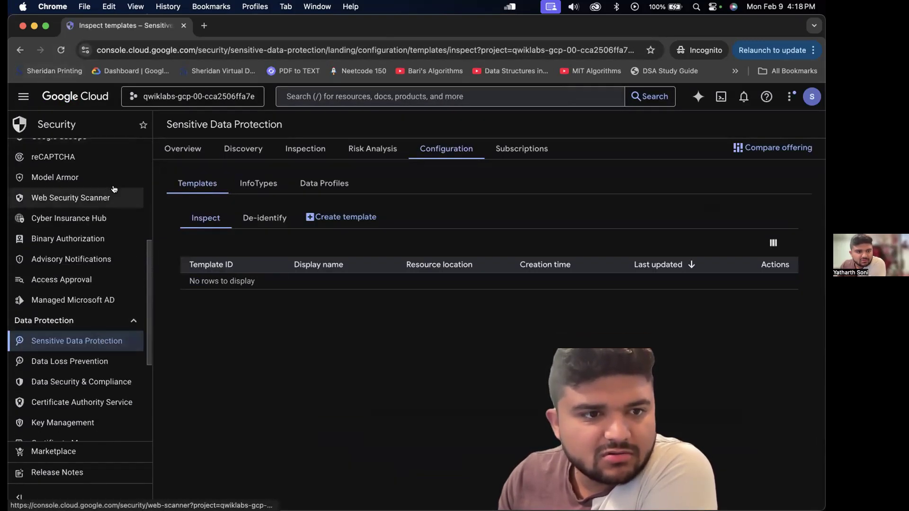
pyautogui.scroll(-2, 87, 341)
pyautogui.click(100, 268)
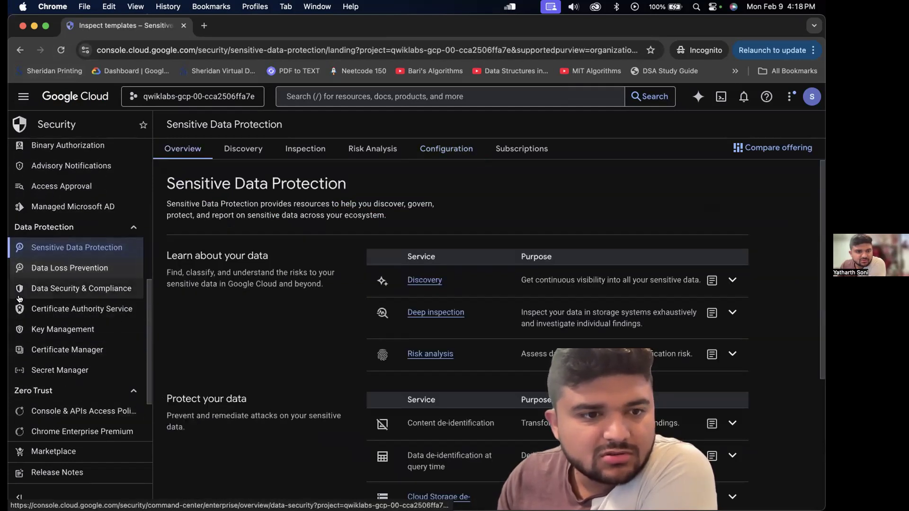
pyautogui.click(443, 149)
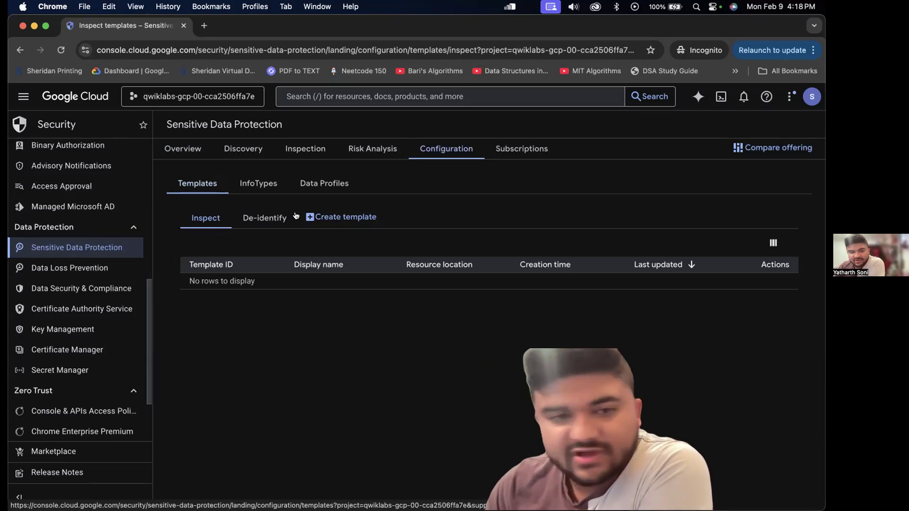
pyautogui.click(348, 217)
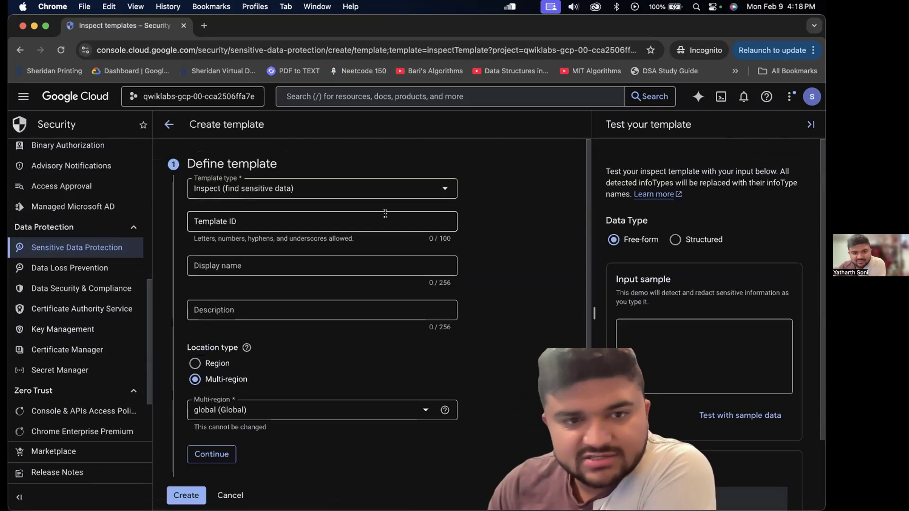
pyautogui.click(373, 181)
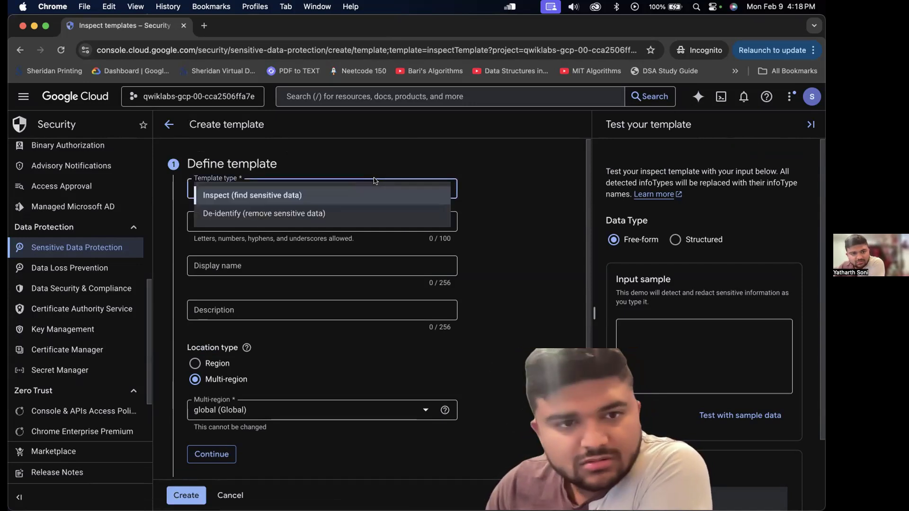
pyautogui.click(372, 217)
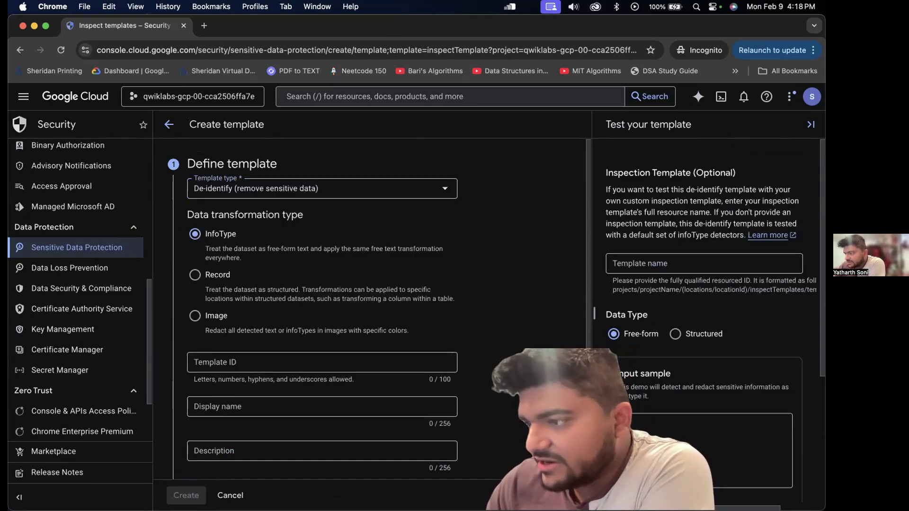
# Set the new de-identify template's ID to deid_unstruct1
pyautogui.scroll(-1, 414, 338)
pyautogui.scroll(-1, 414, 338)
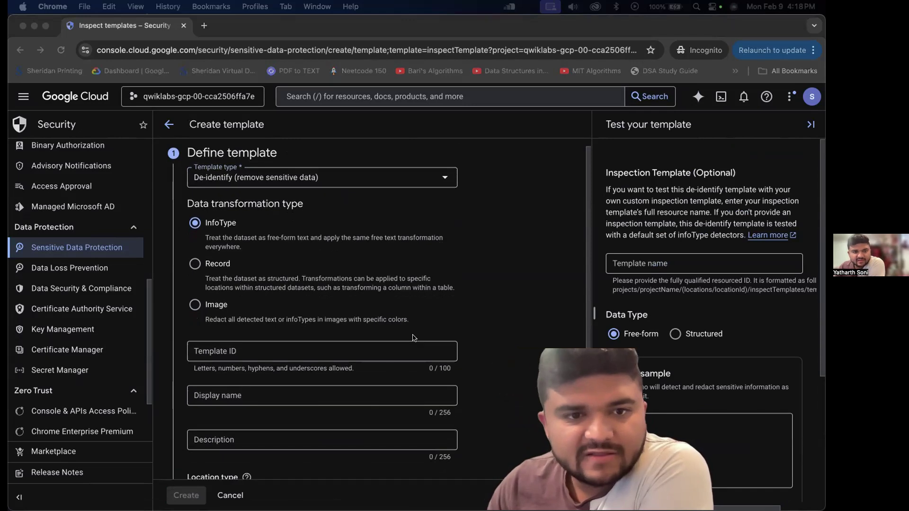
pyautogui.scroll(-2, 414, 338)
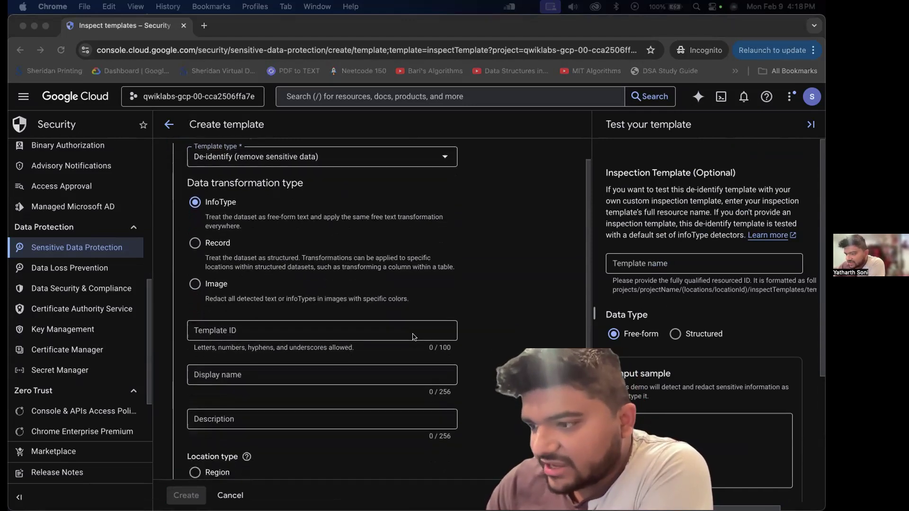
pyautogui.click(296, 320)
pyautogui.click(296, 321)
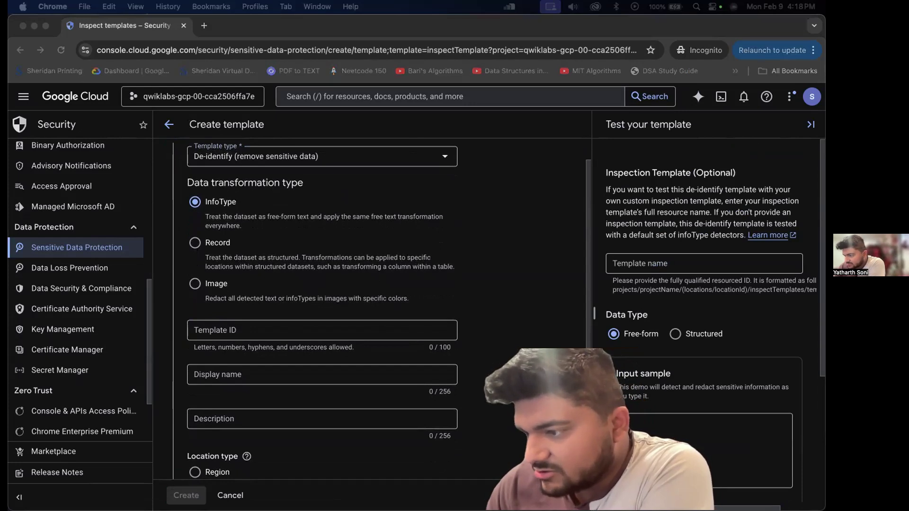
pyautogui.rightClick(248, 317)
pyautogui.click(219, 337)
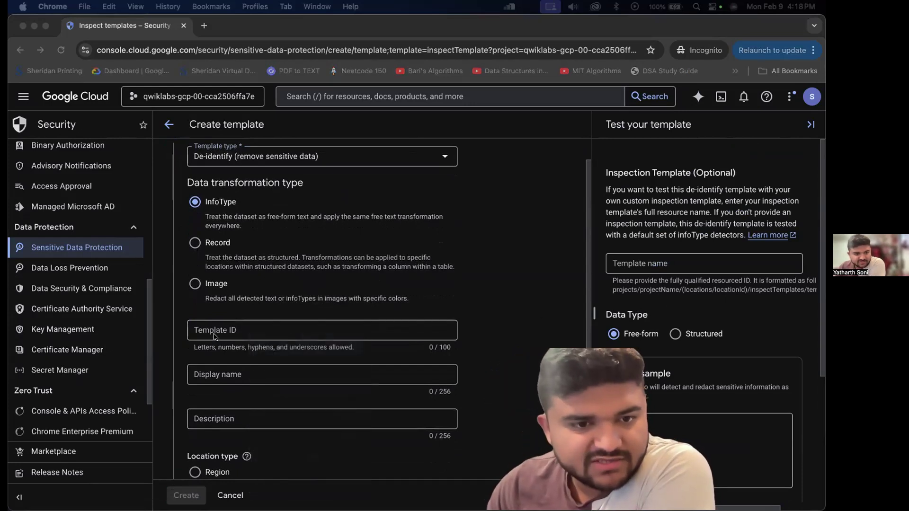
pyautogui.rightClick(219, 335)
pyautogui.click(199, 320)
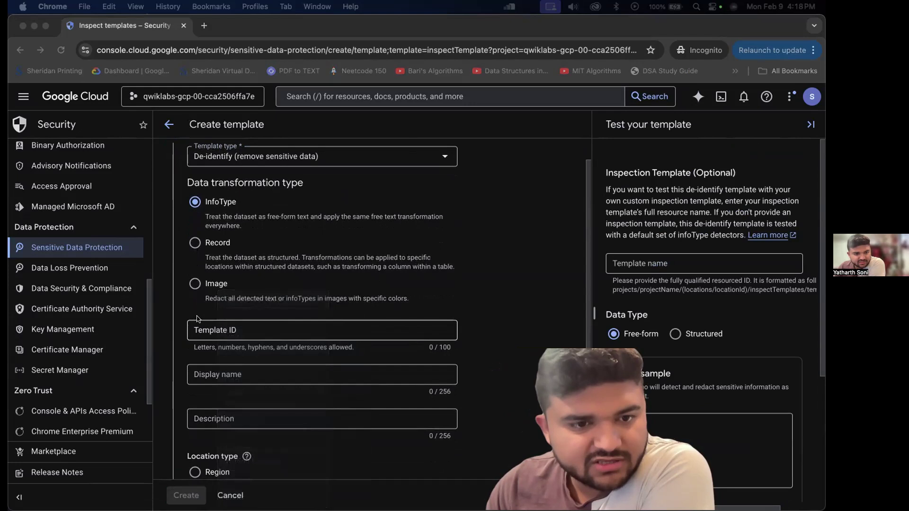
pyautogui.rightClick(216, 329)
pyautogui.click(236, 391)
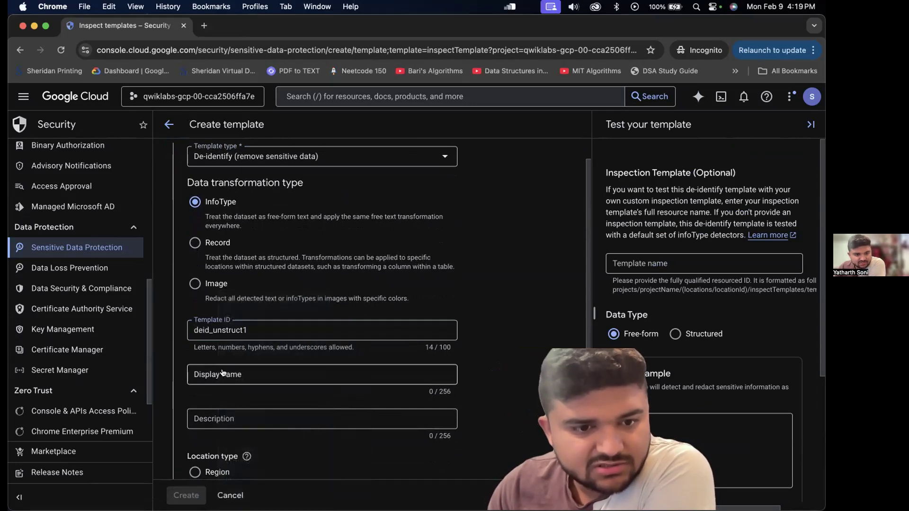
pyautogui.press('Tab')
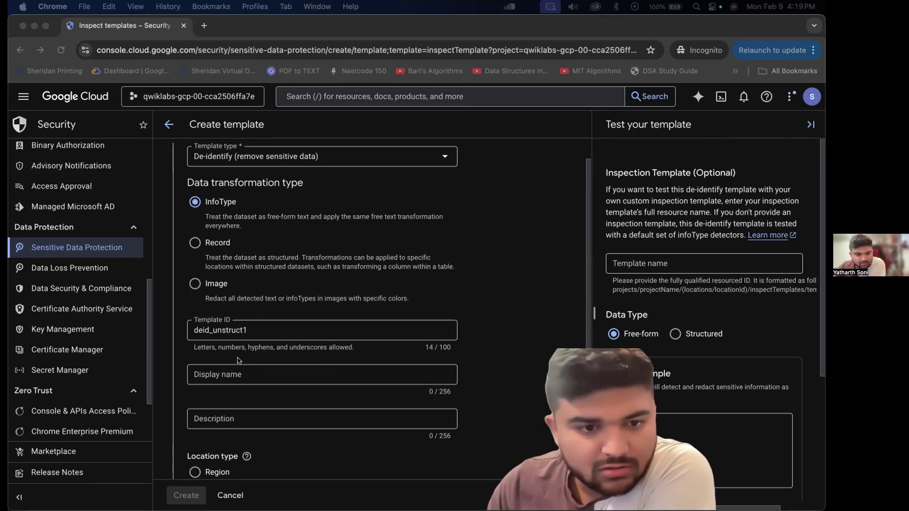
# Set the new de-identify template's display name to "deid_unstruct1 template"
pyautogui.click(249, 380)
pyautogui.rightClick(249, 380)
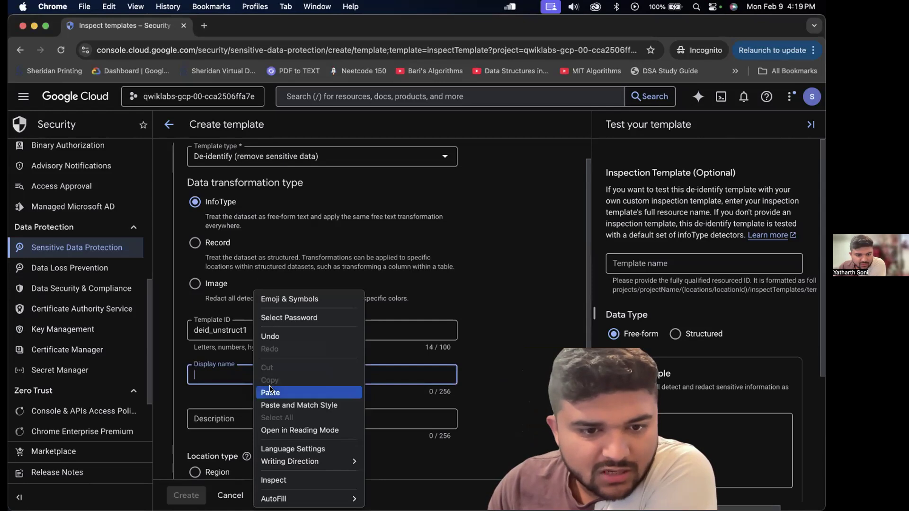
pyautogui.click(269, 393)
pyautogui.click(495, 405)
pyautogui.scroll(-1, 505, 395)
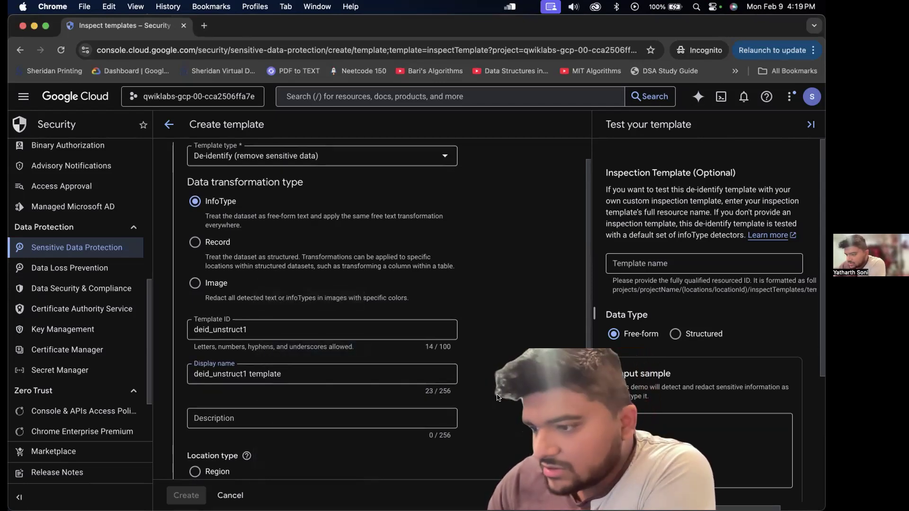
# Set the template's location to Multi-region global (Global) and continue to the de-identification configuration
pyautogui.scroll(-3, 519, 401)
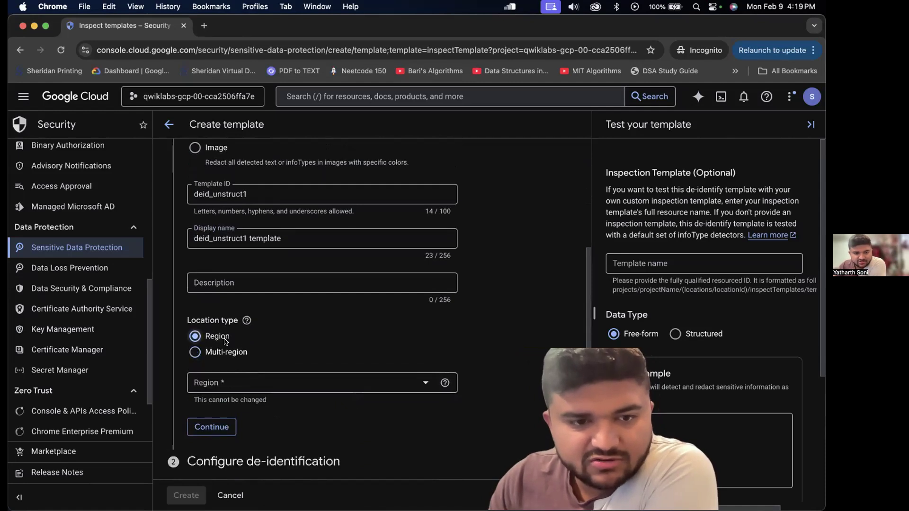
pyautogui.click(240, 379)
pyautogui.click(233, 363)
pyautogui.click(225, 352)
pyautogui.click(255, 382)
pyautogui.click(265, 242)
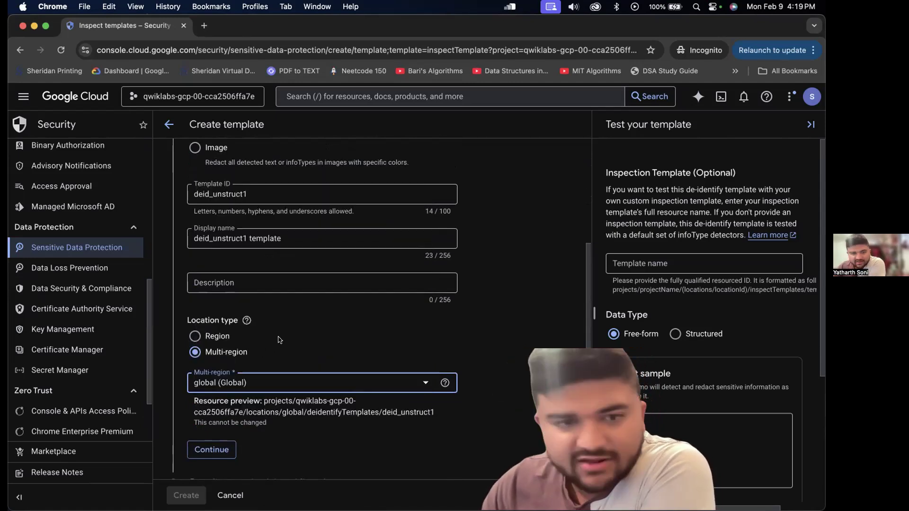
pyautogui.scroll(-2, 291, 340)
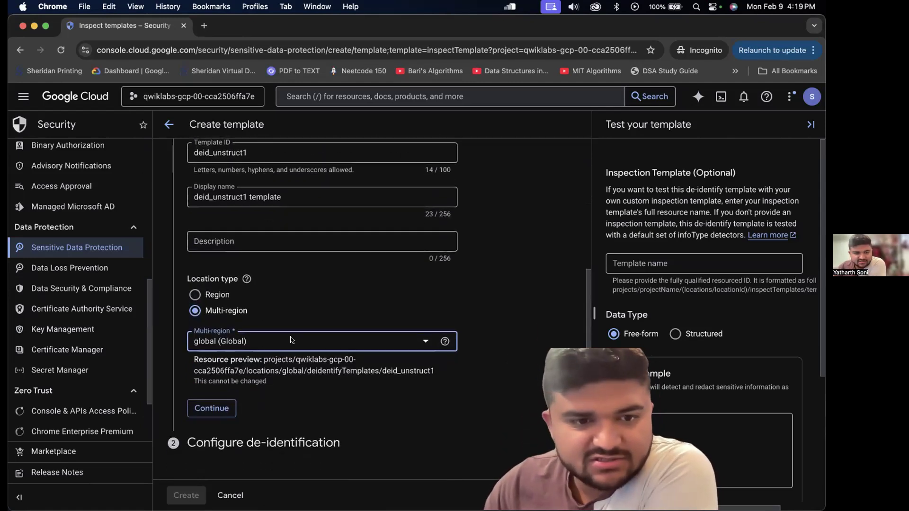
pyautogui.click(214, 409)
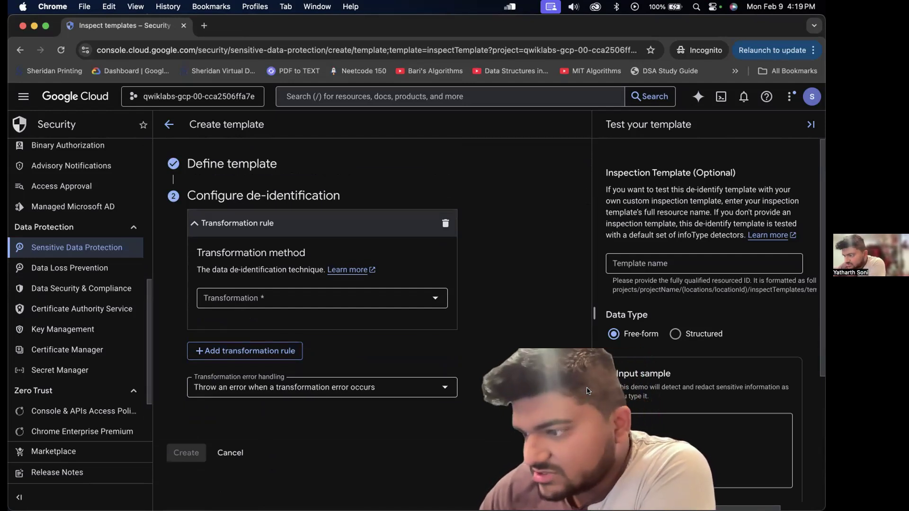
# Apply Replace with infoType name to any detected infoTypes, create the template and return to the de-identify template list
pyautogui.click(329, 301)
pyautogui.scroll(-2, 301, 394)
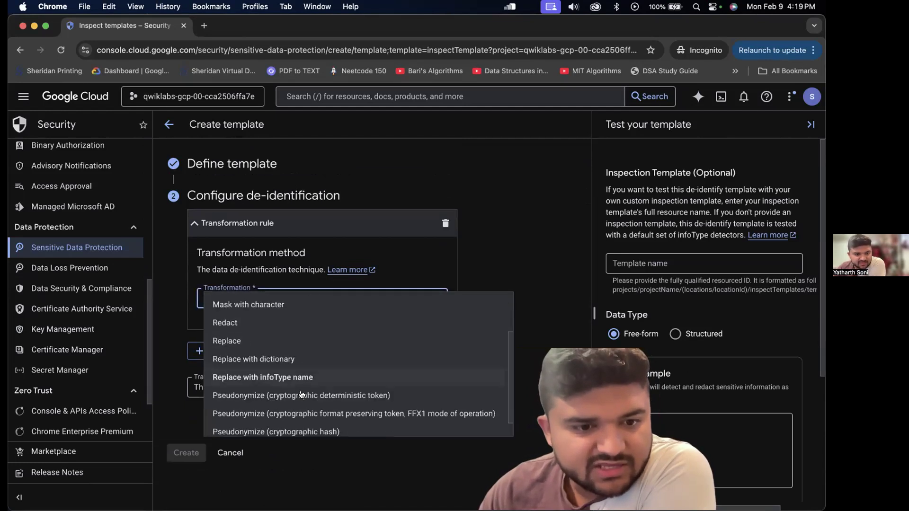
pyautogui.click(277, 369)
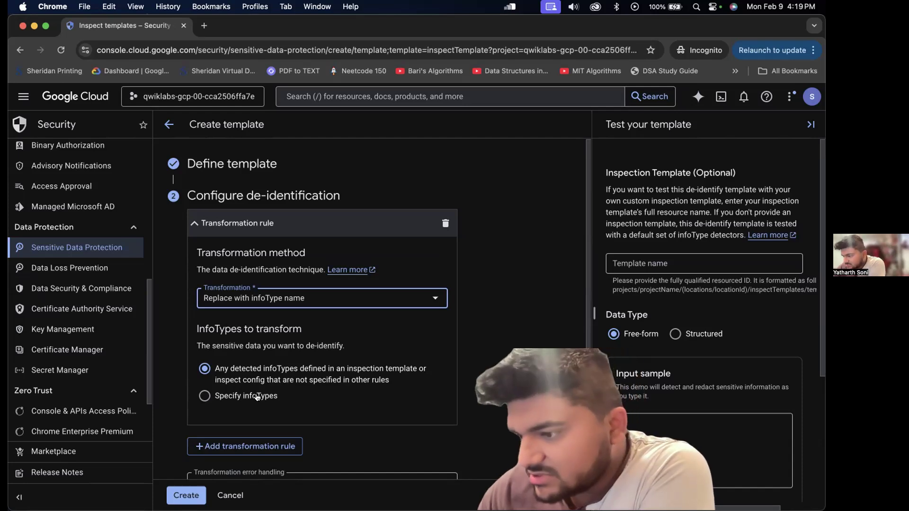
pyautogui.click(322, 375)
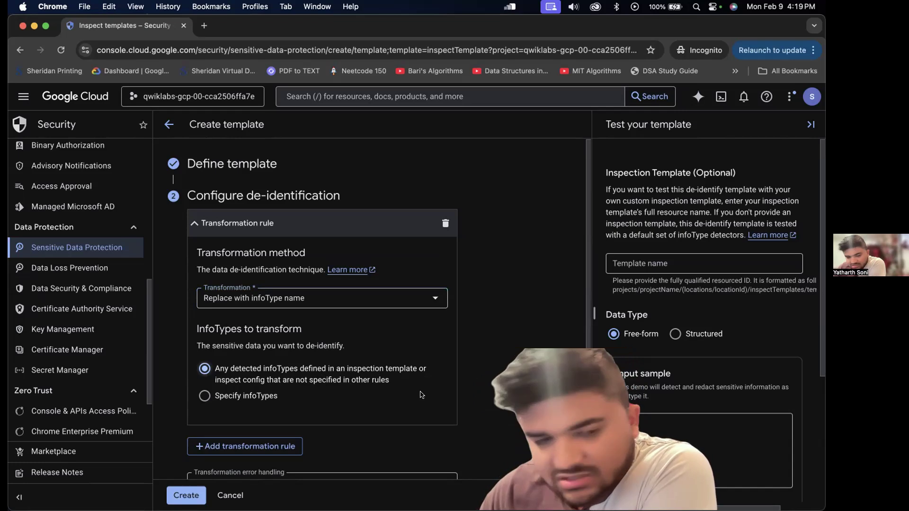
pyautogui.scroll(-2, 422, 394)
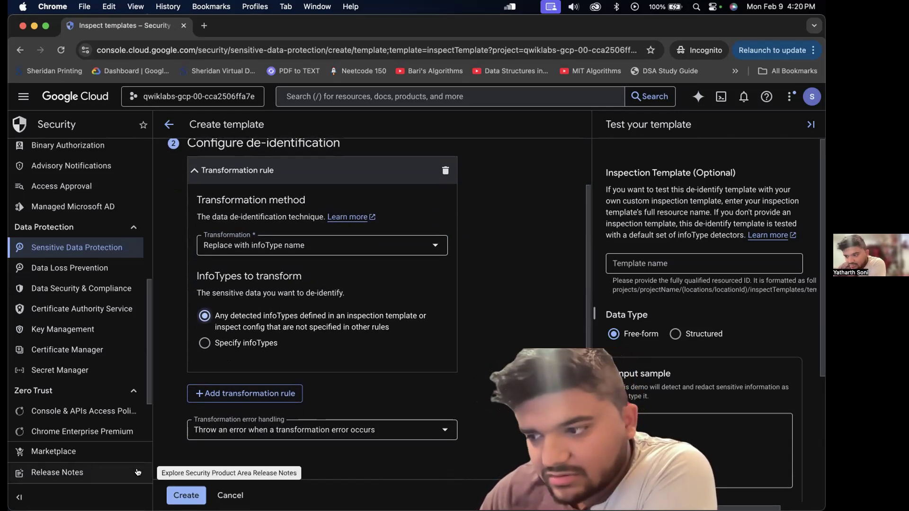
pyautogui.click(186, 495)
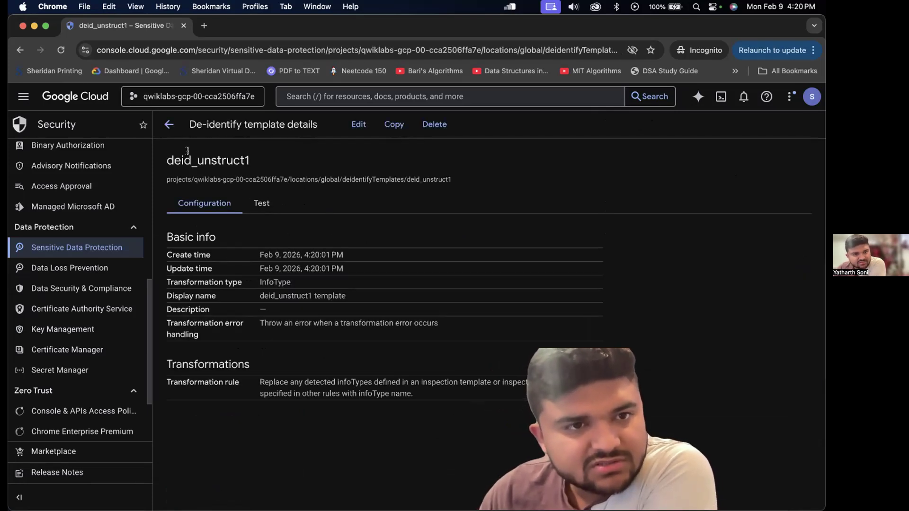
pyautogui.click(170, 124)
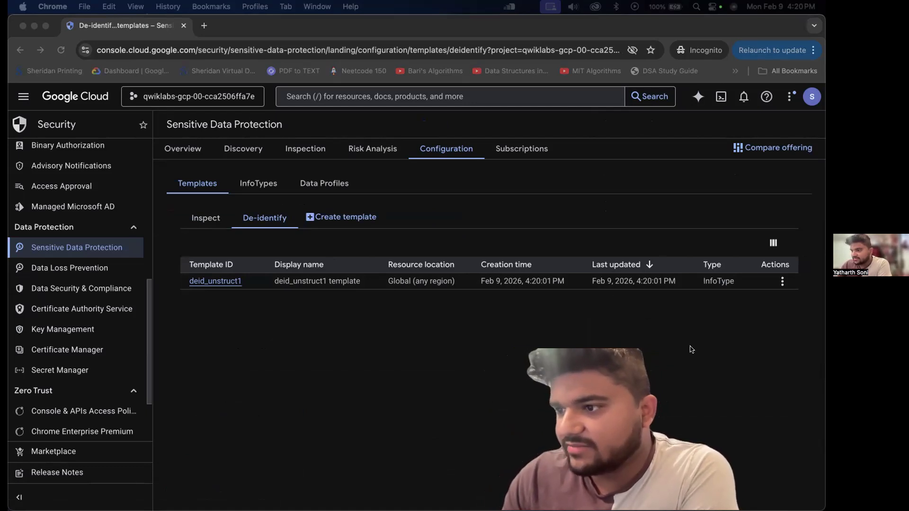
# Reopen the Data Loss Prevention configuration and start a new De-identify (remove sensitive data) template with data transformation type Record
pyautogui.click(66, 267)
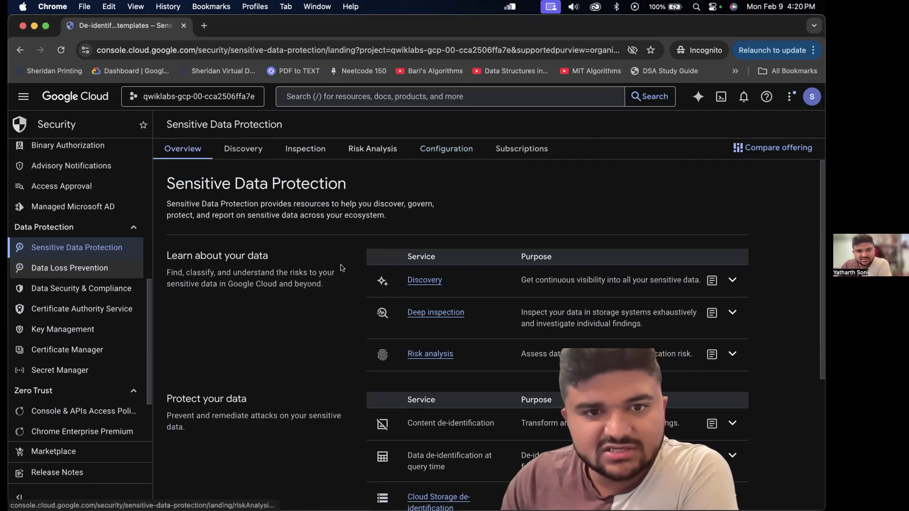
pyautogui.click(436, 148)
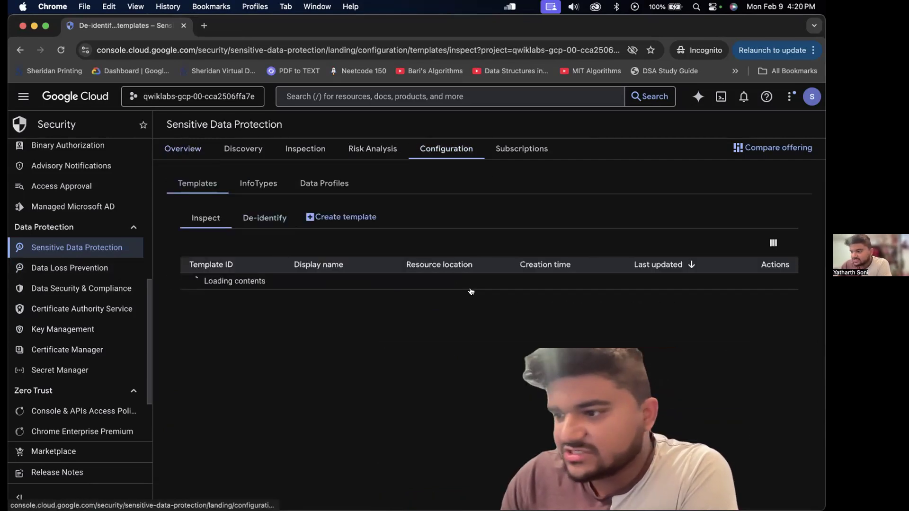
pyautogui.click(354, 217)
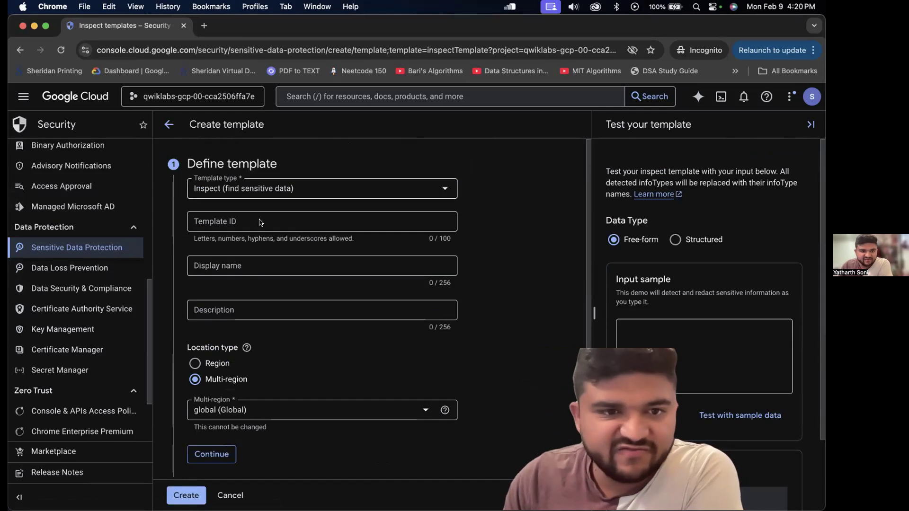
pyautogui.click(289, 188)
pyautogui.click(284, 221)
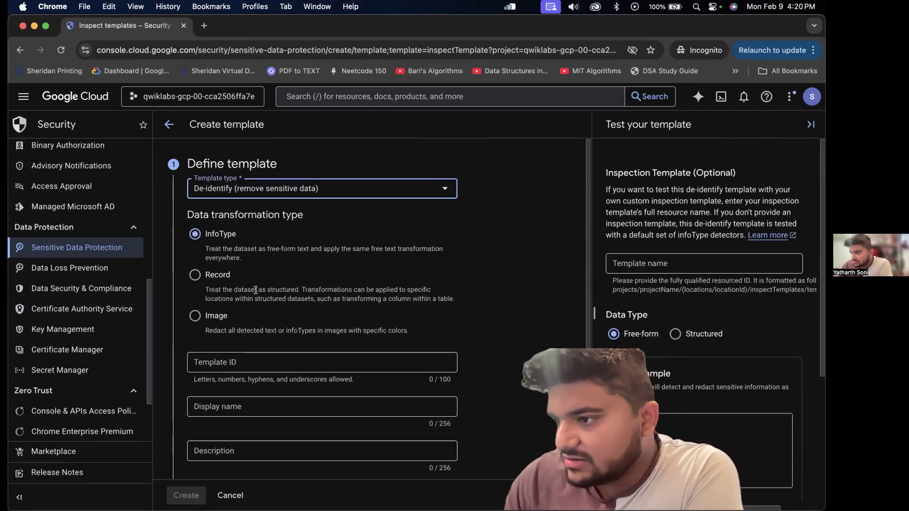
pyautogui.click(195, 275)
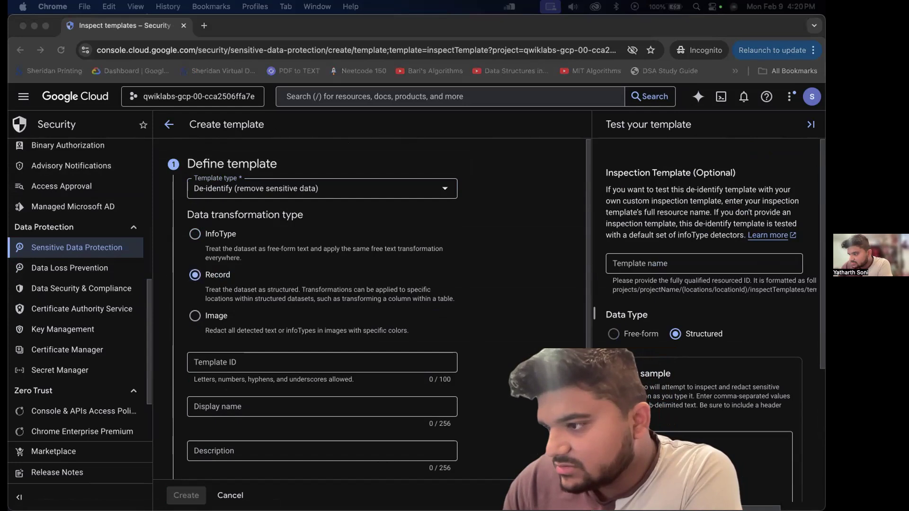
# Set the template ID to deid_struct1 and the display name to "deid_struct1 template", and continue to the de-identification configuration
pyautogui.rightClick(270, 365)
pyautogui.click(189, 406)
pyautogui.write('deid_struct1')
pyautogui.click(188, 406)
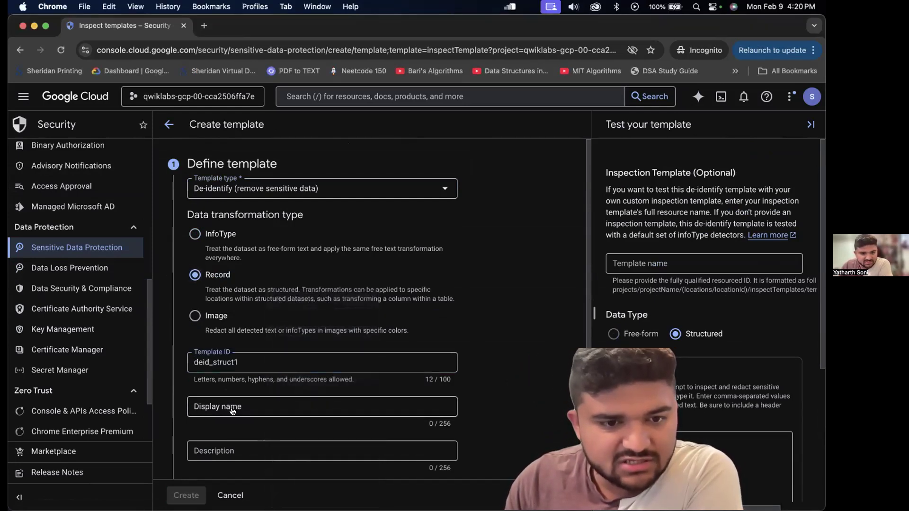
pyautogui.rightClick(262, 406)
pyautogui.click(312, 396)
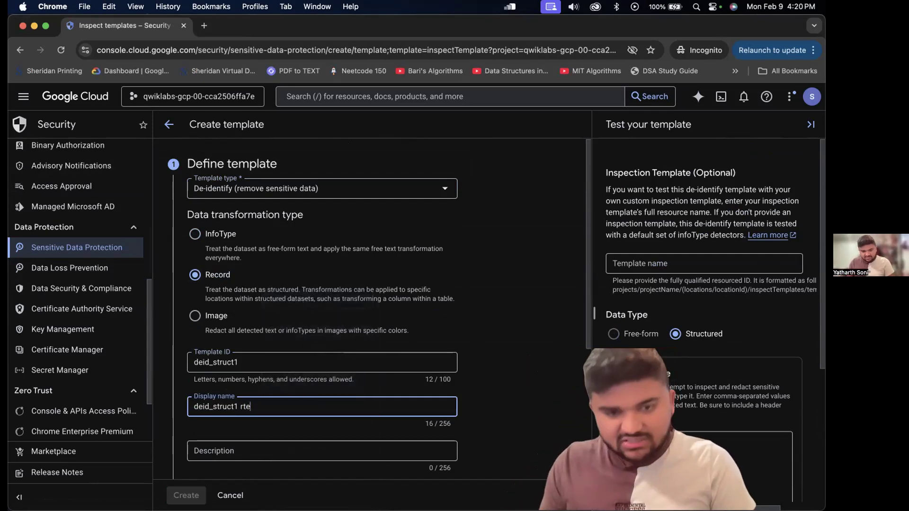
pyautogui.write('template')
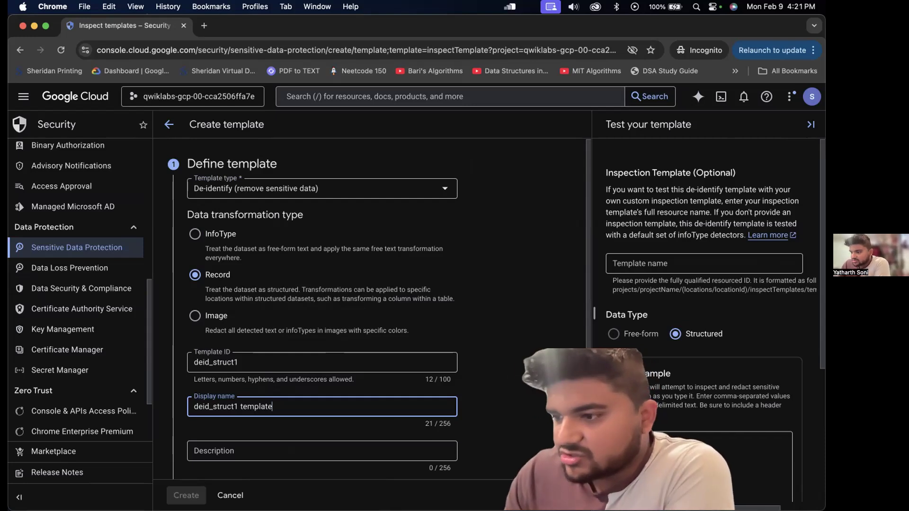
pyautogui.scroll(-1, 488, 419)
pyautogui.scroll(-10, 488, 419)
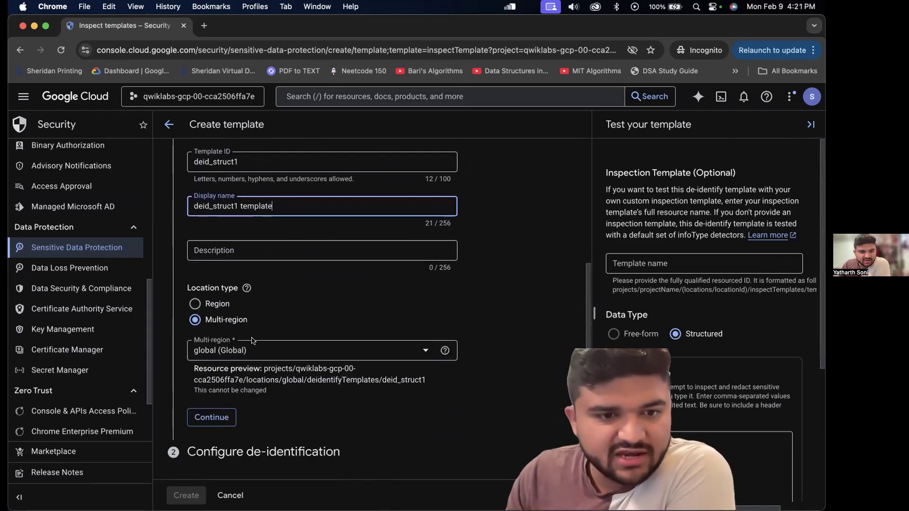
pyautogui.click(211, 408)
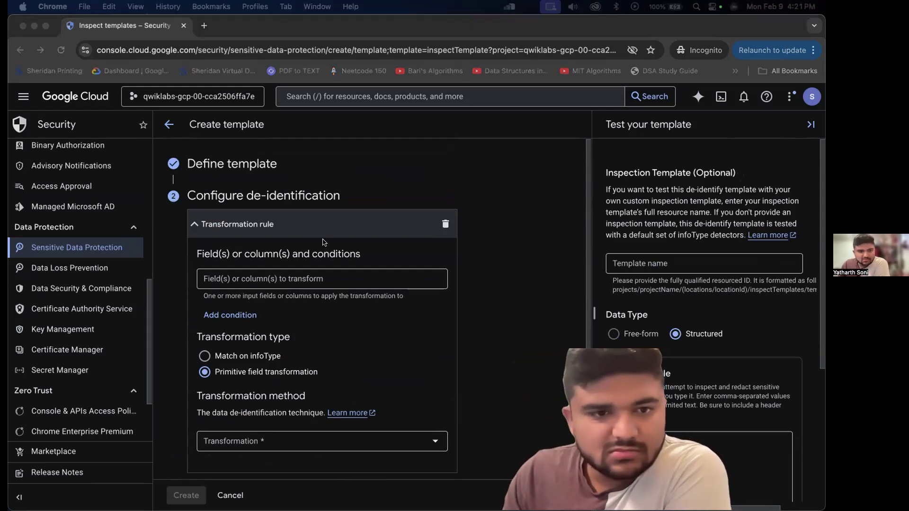
pyautogui.click(329, 279)
pyautogui.write('ssn')
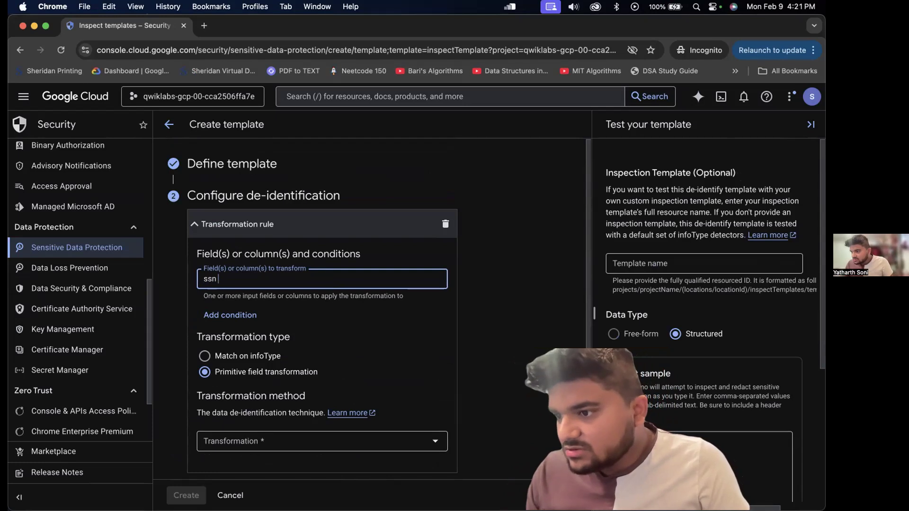
pyautogui.write(' ccn email')
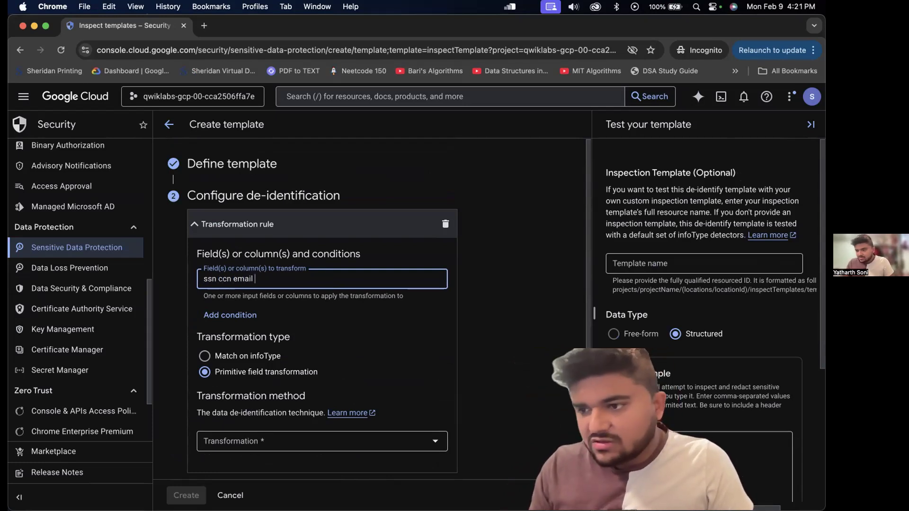
pyautogui.write(' c')
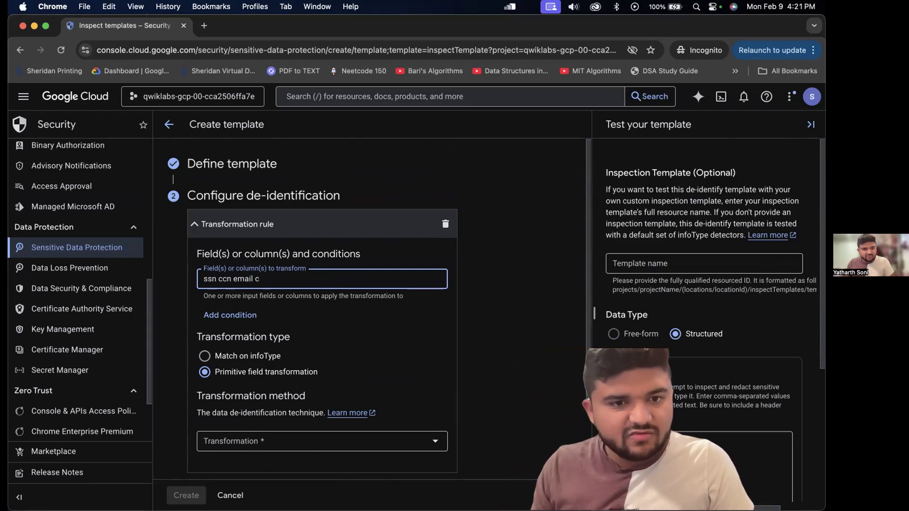
pyautogui.press('BackSpace')
pyautogui.write('vin id')
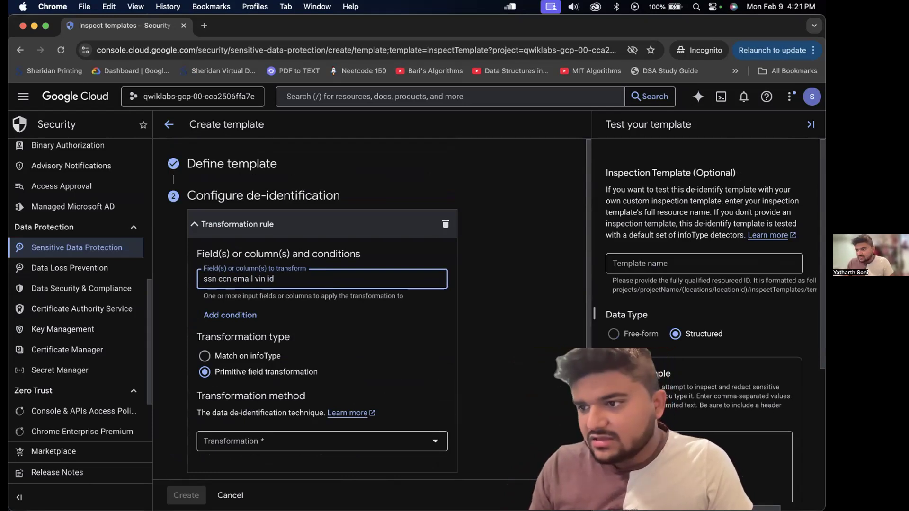
pyautogui.write(' aga')
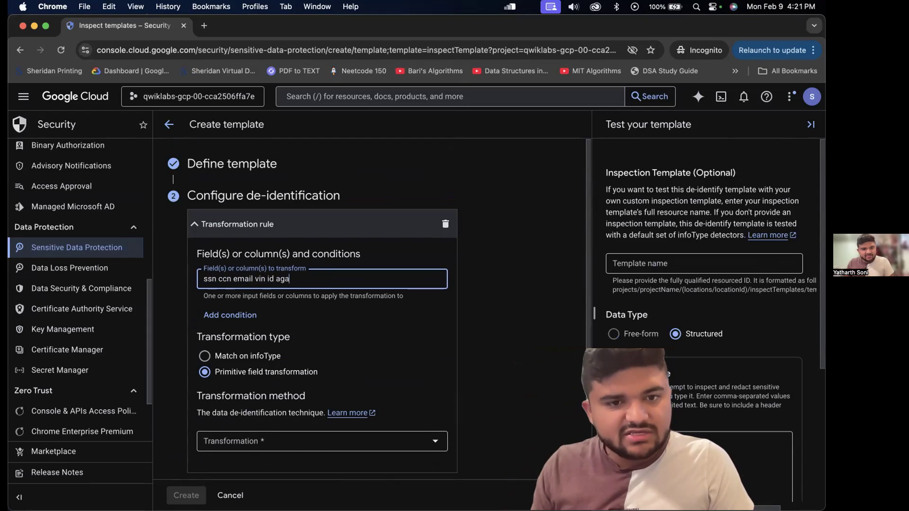
pyautogui.write('ent_id ')
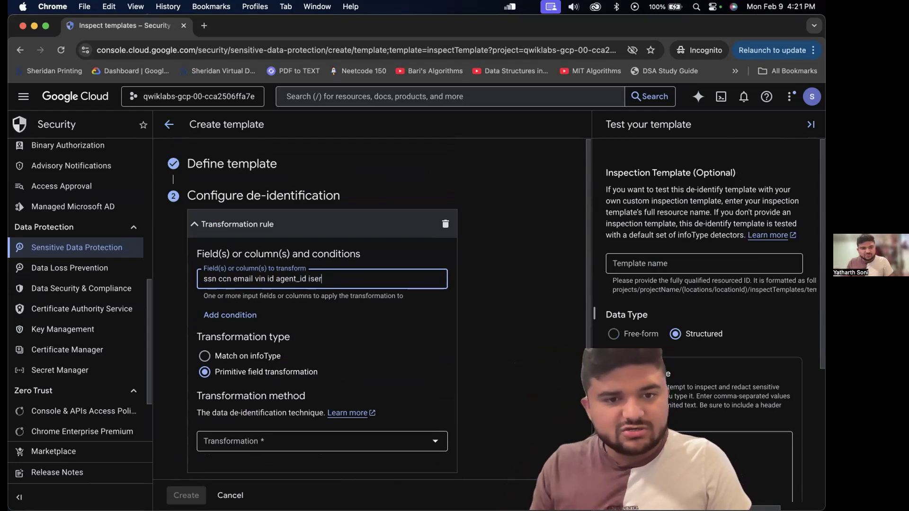
pyautogui.write('use')
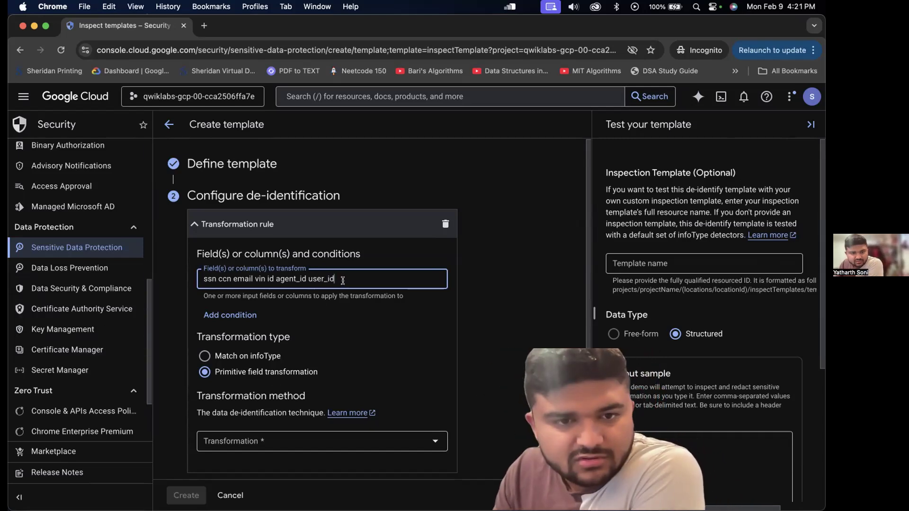
pyautogui.press('super+a')
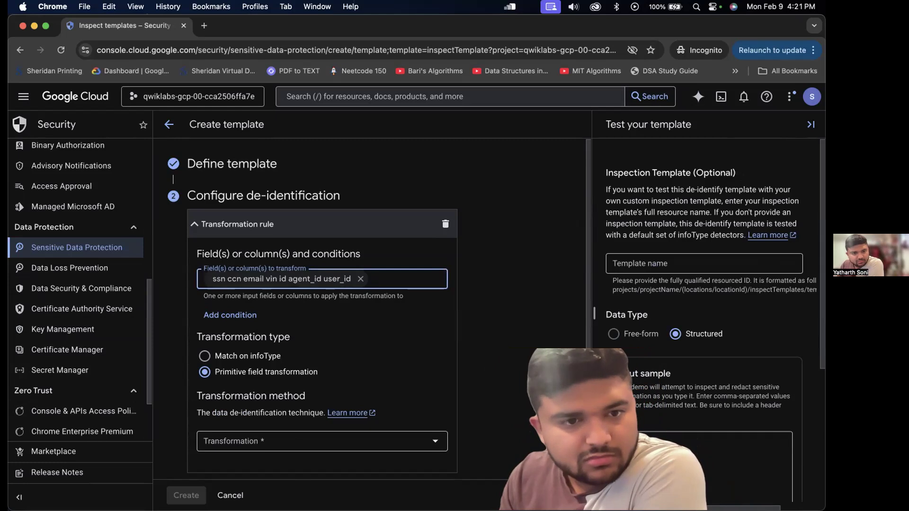
pyautogui.press('BackSpace')
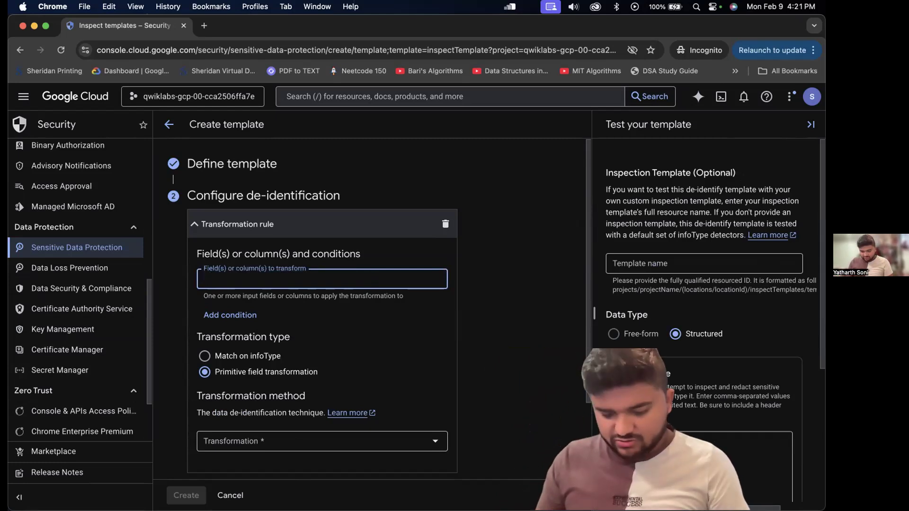
pyautogui.press('super+a')
pyautogui.press('BackSpace')
# Add ssn, ccn, email, vin and id as the fields to transform in the first transformation rule
pyautogui.write('ssn')
pyautogui.press('Return')
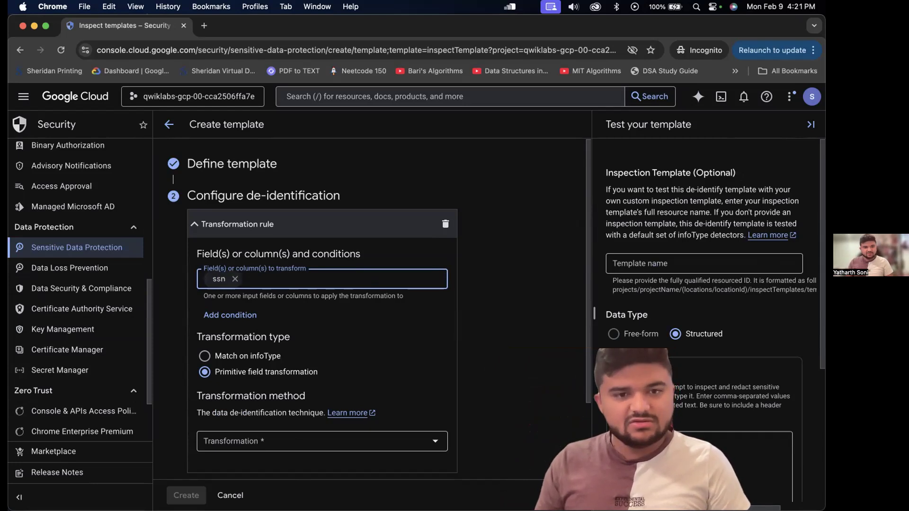
pyautogui.write('ccn')
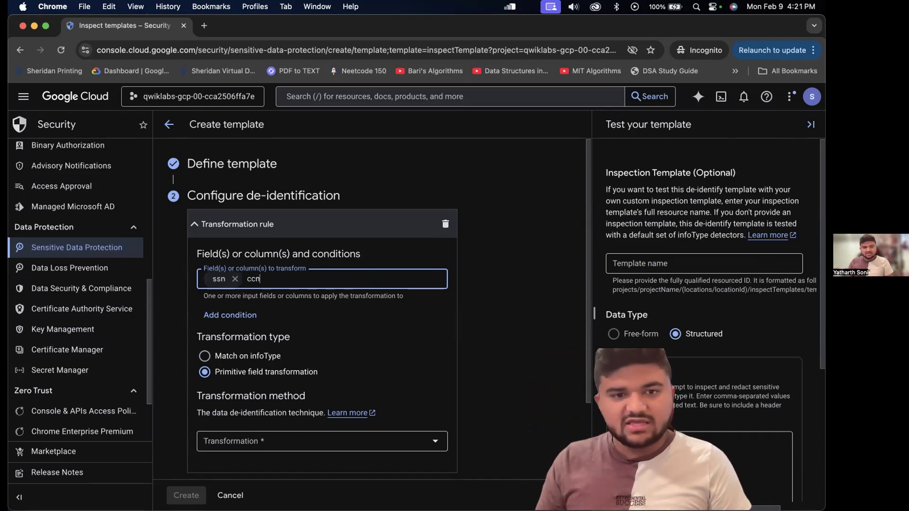
pyautogui.press('Return')
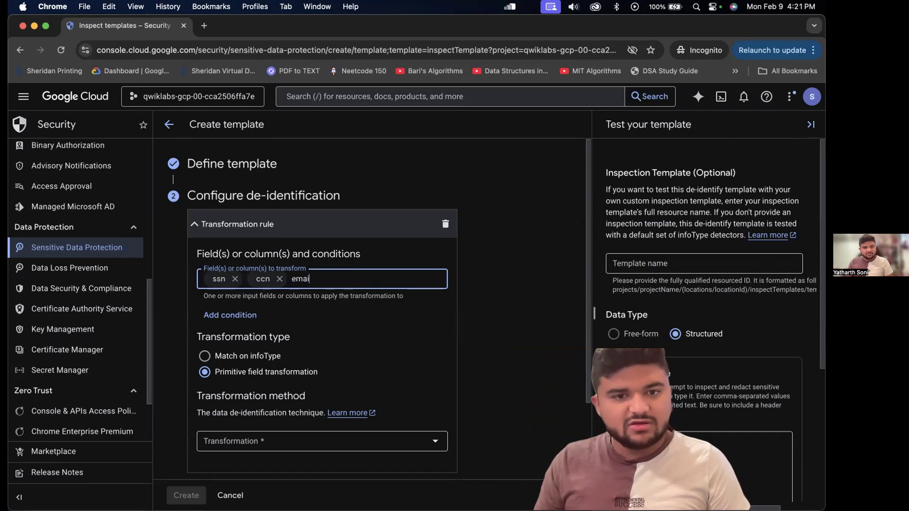
pyautogui.press('Return')
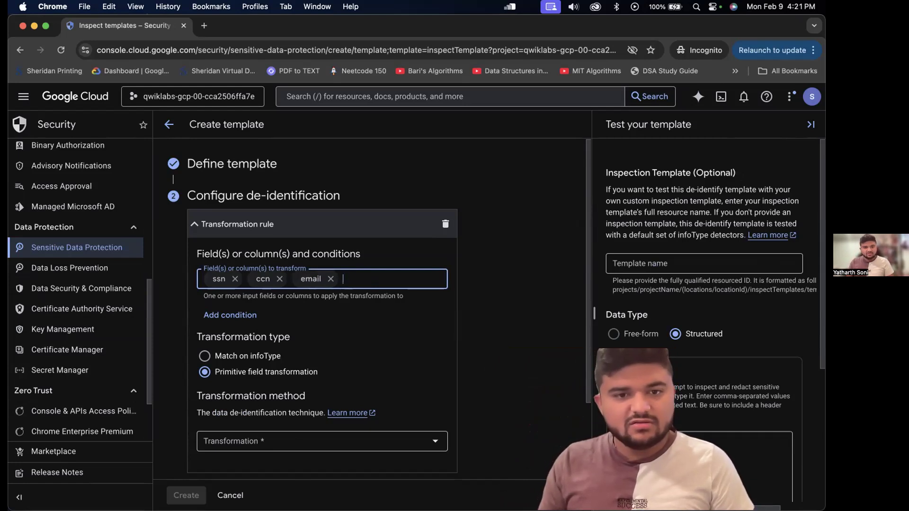
pyautogui.press('Return')
pyautogui.write('i')
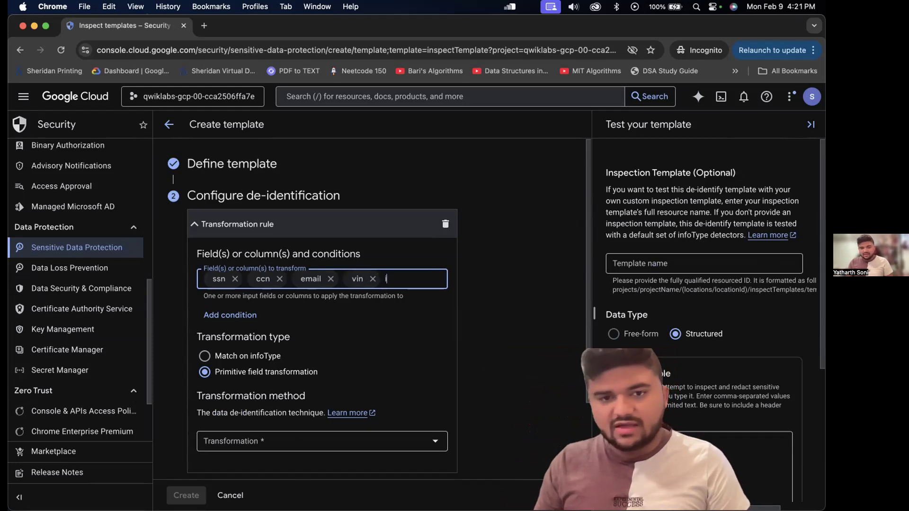
pyautogui.write('d')
pyautogui.press('Return')
pyautogui.write('agent')
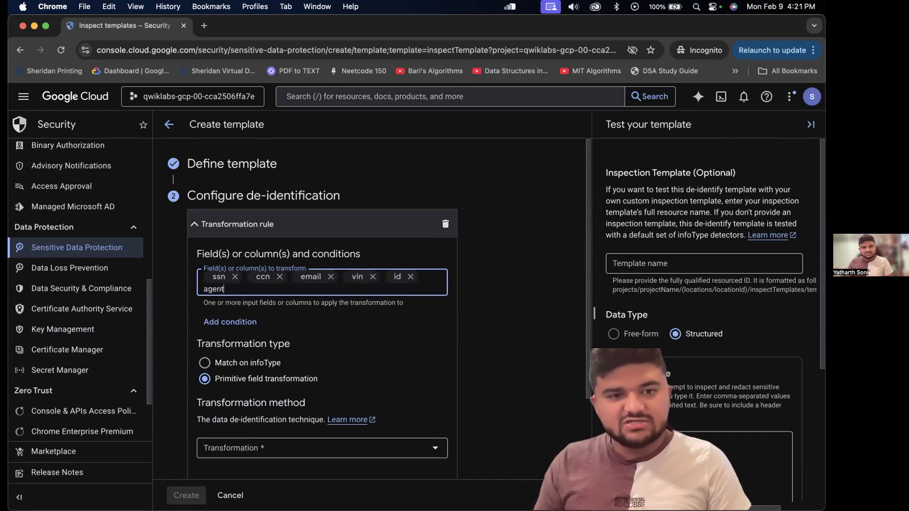
pyautogui.press('Return')
pyautogui.press('BackSpace')
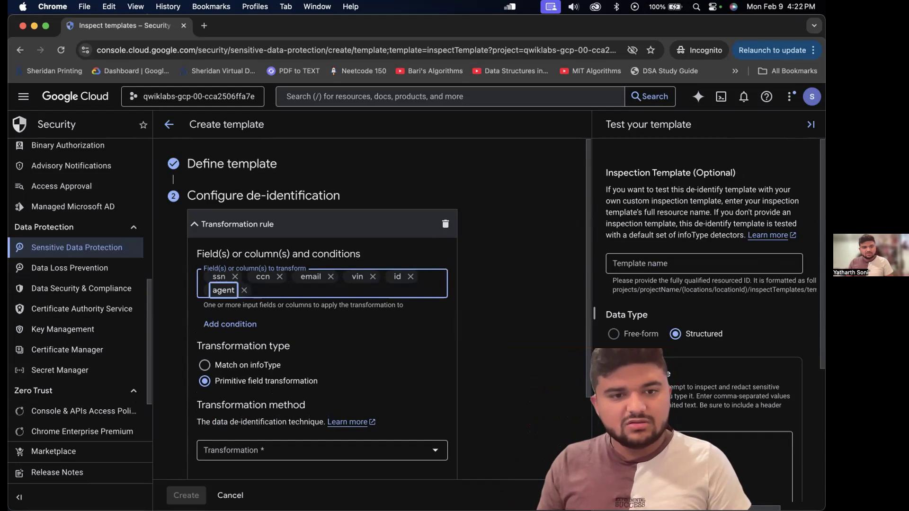
pyautogui.press('BackSpace')
# Add agent_id and user_id to the fields to transform in the first transformation rule
pyautogui.click(204, 289)
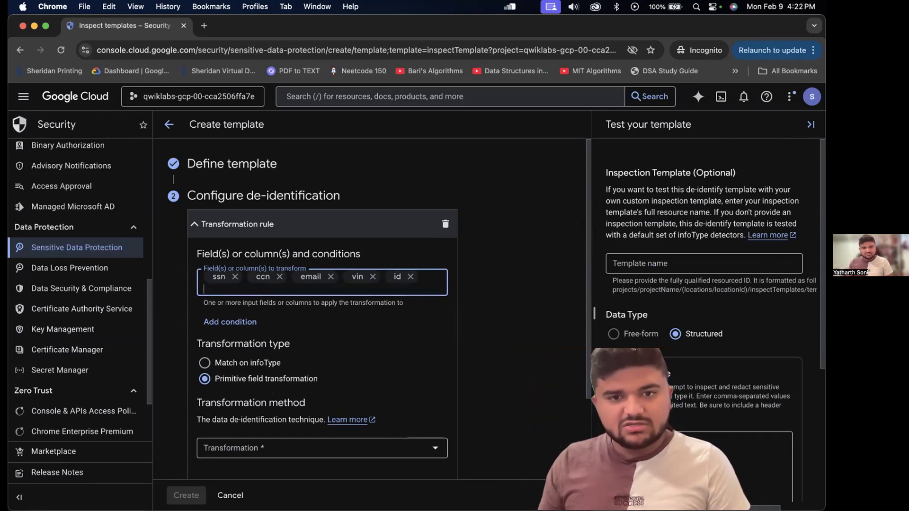
pyautogui.write('agent_id')
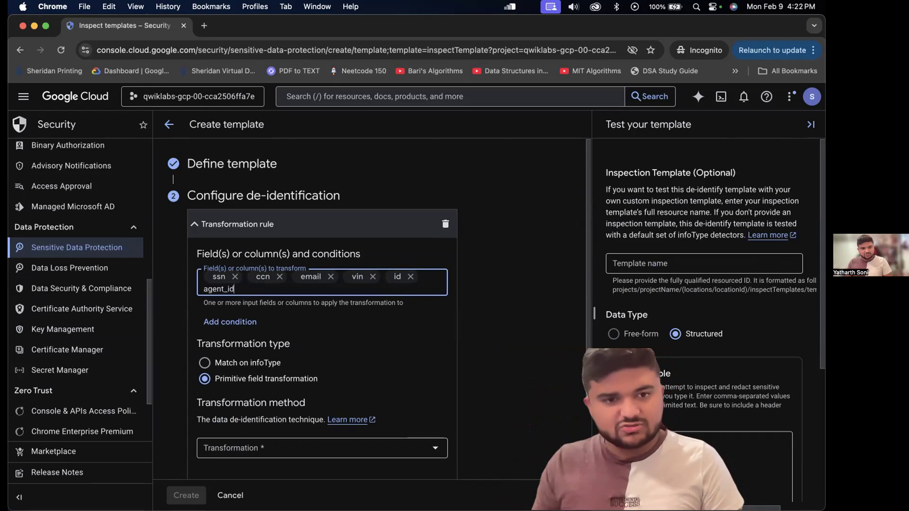
pyautogui.press('Return')
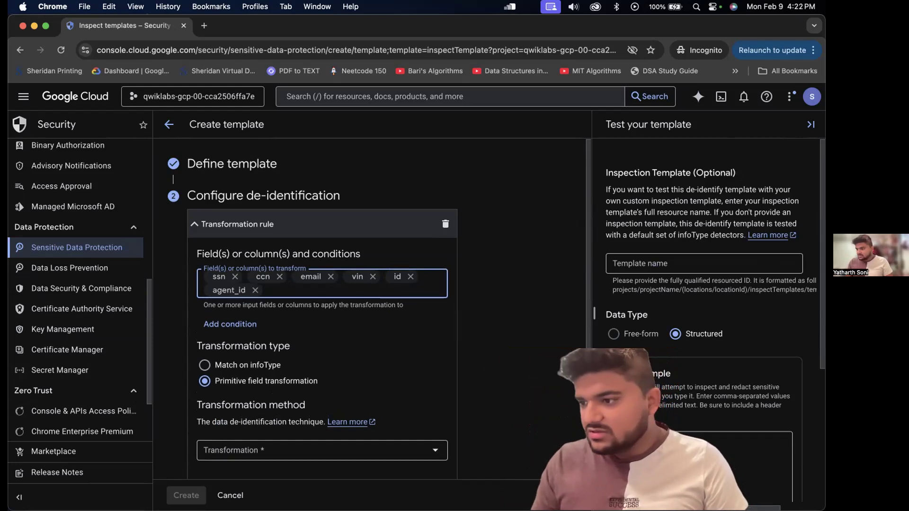
pyautogui.write('user')
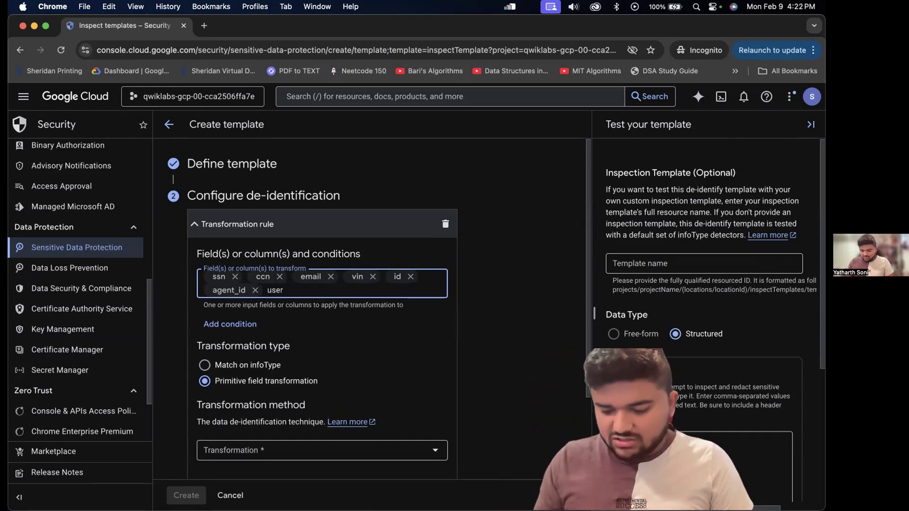
pyautogui.write('_id')
pyautogui.press('Return')
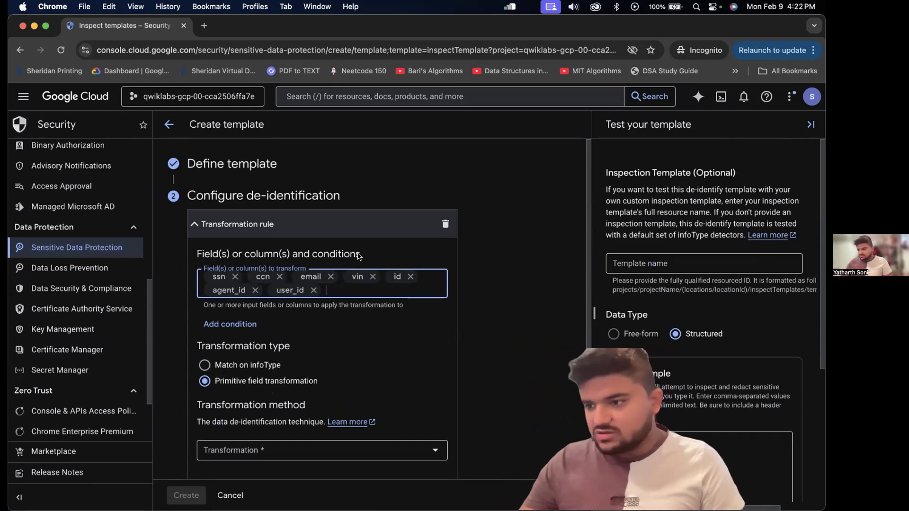
pyautogui.click(541, 392)
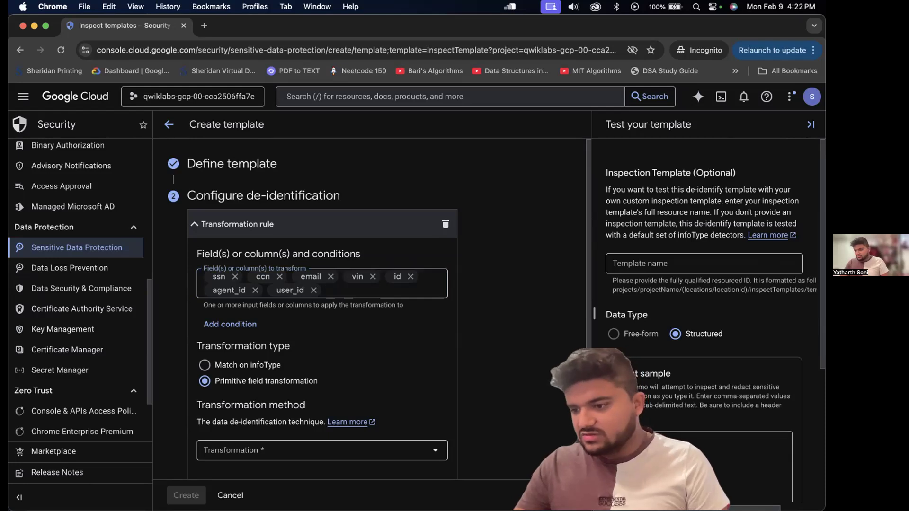
# Set the first rule's transformation method to Replace, keeping Primitive field transformation as its type
pyautogui.scroll(-2, 705, 308)
pyautogui.click(394, 450)
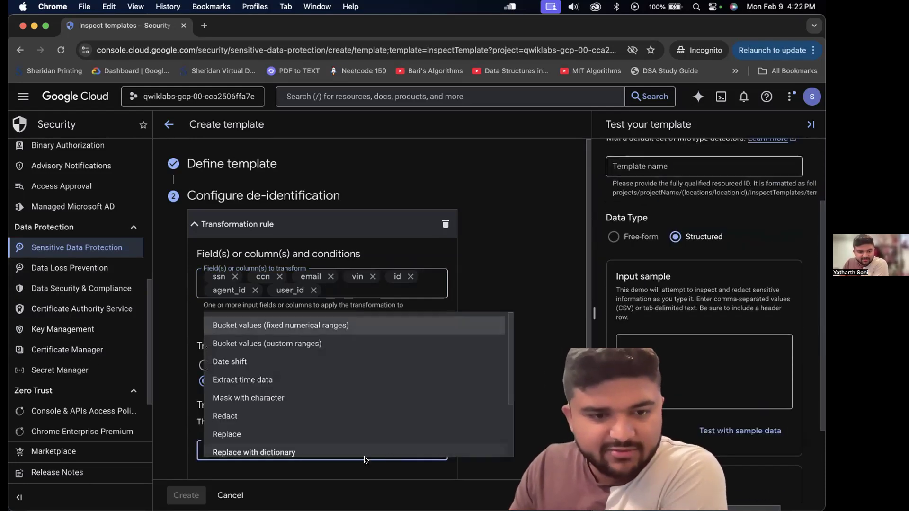
pyautogui.click(262, 434)
pyautogui.scroll(-3, 481, 413)
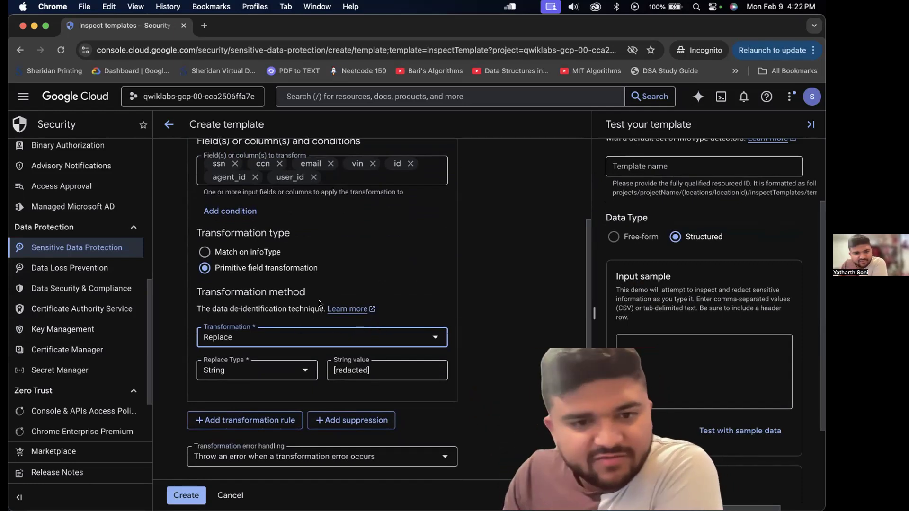
# Examine the available transformation methods, error handling options and replace type settings for the first transformation rule
pyautogui.click(325, 337)
pyautogui.scroll(-1, 326, 381)
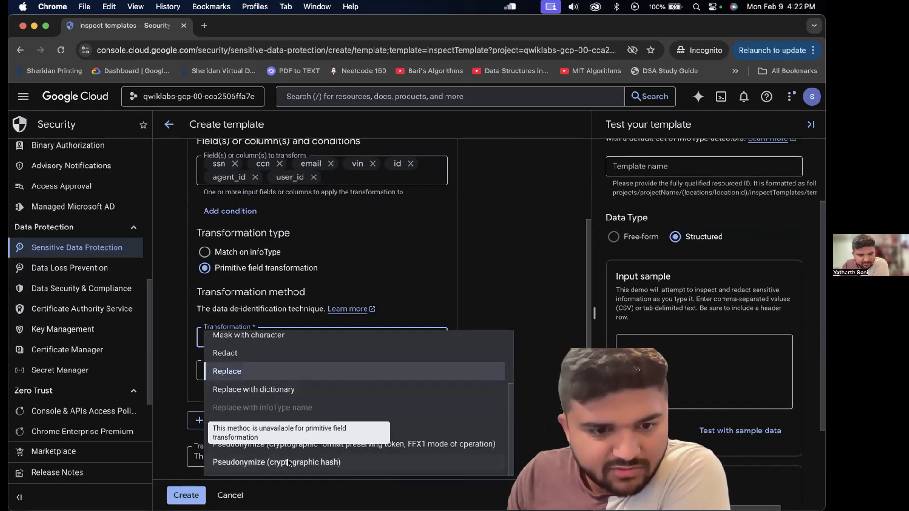
pyautogui.scroll(2, 420, 455)
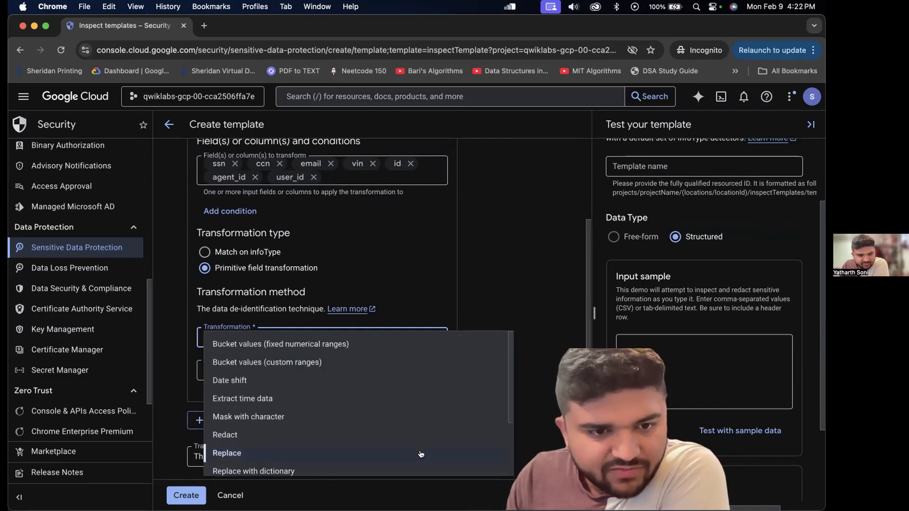
pyautogui.click(502, 291)
pyautogui.scroll(-1, 461, 354)
pyautogui.click(323, 433)
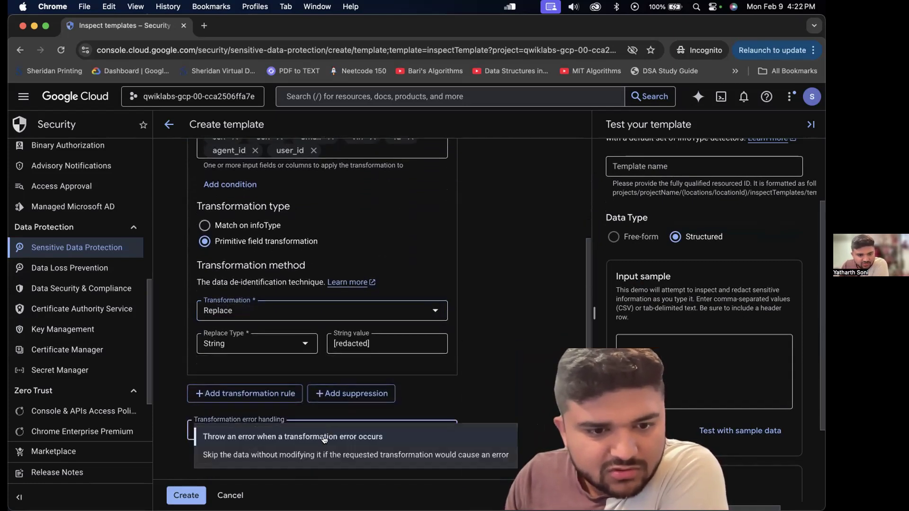
pyautogui.click(462, 386)
pyautogui.scroll(1, 489, 395)
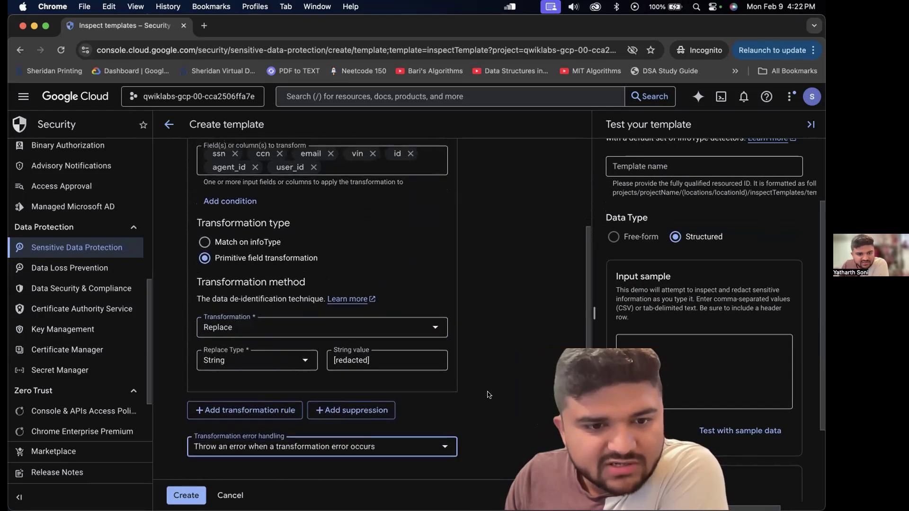
pyautogui.click(254, 358)
pyautogui.click(523, 377)
pyautogui.scroll(3, 332, 374)
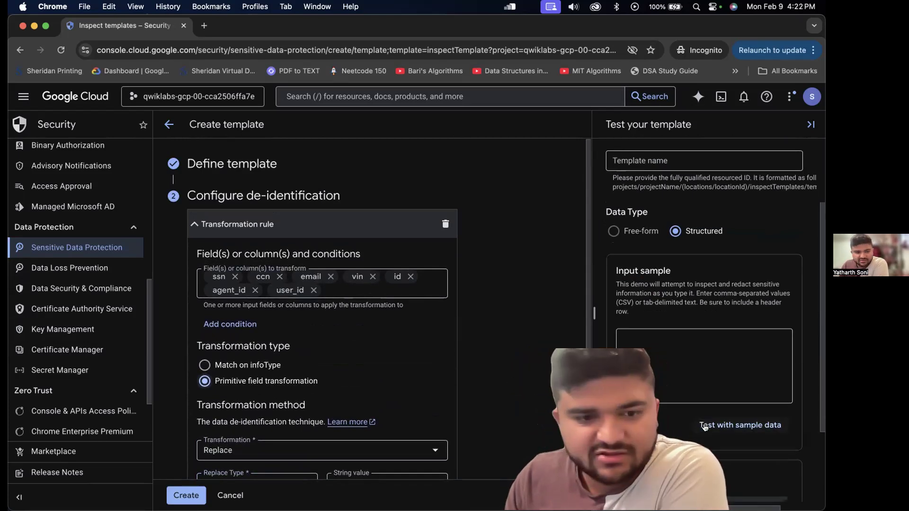
# Add a second transformation rule and enter message as its field to transform
pyautogui.scroll(-2, 663, 379)
pyautogui.scroll(-3, 573, 427)
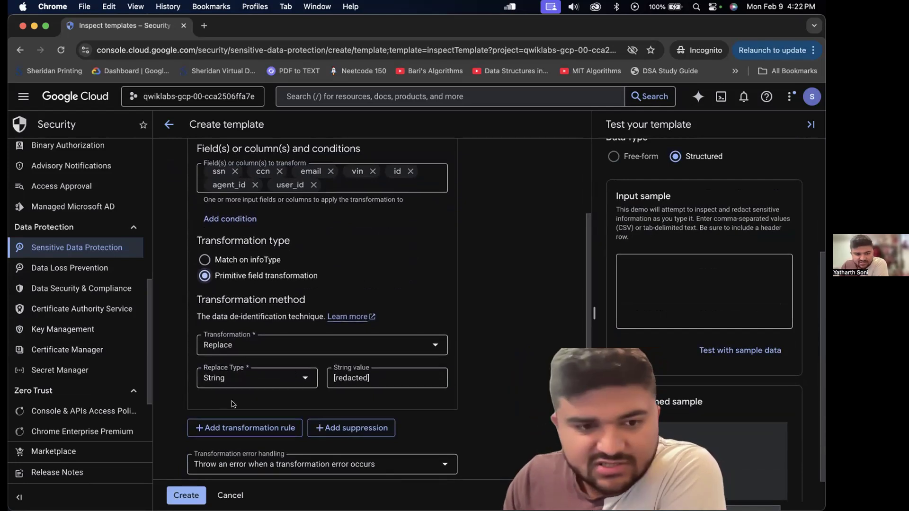
pyautogui.scroll(-1, 236, 385)
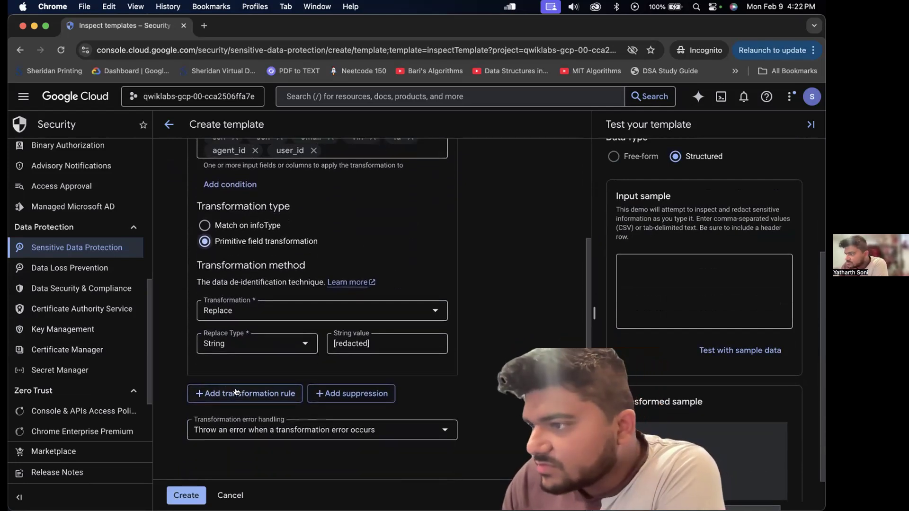
pyautogui.click(235, 393)
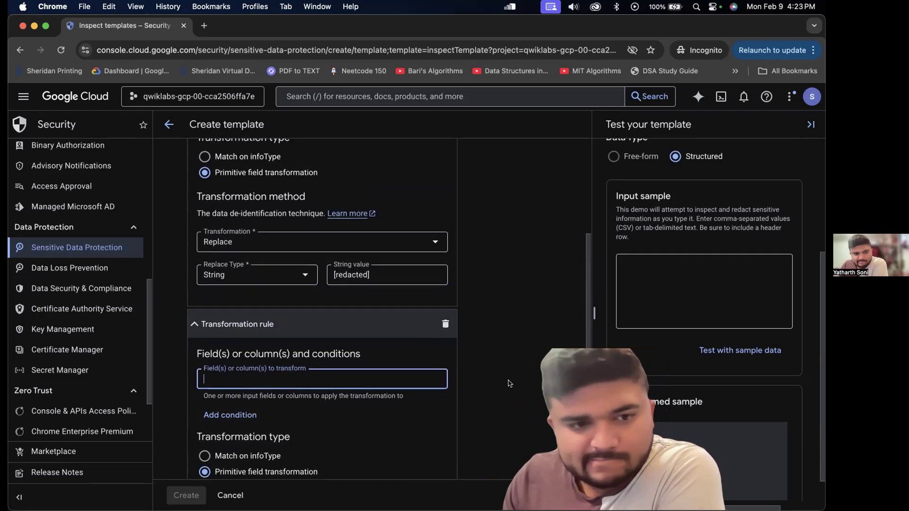
pyautogui.scroll(-1, 342, 374)
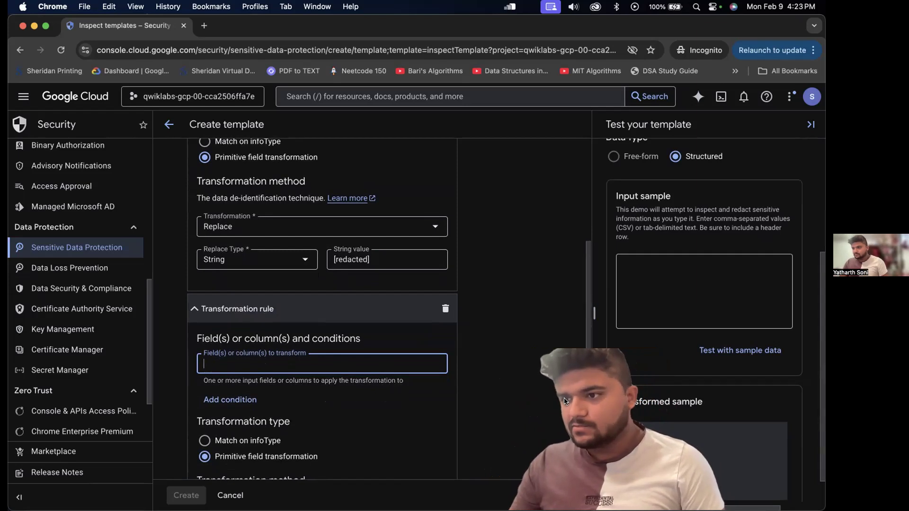
pyautogui.scroll(-2, 440, 429)
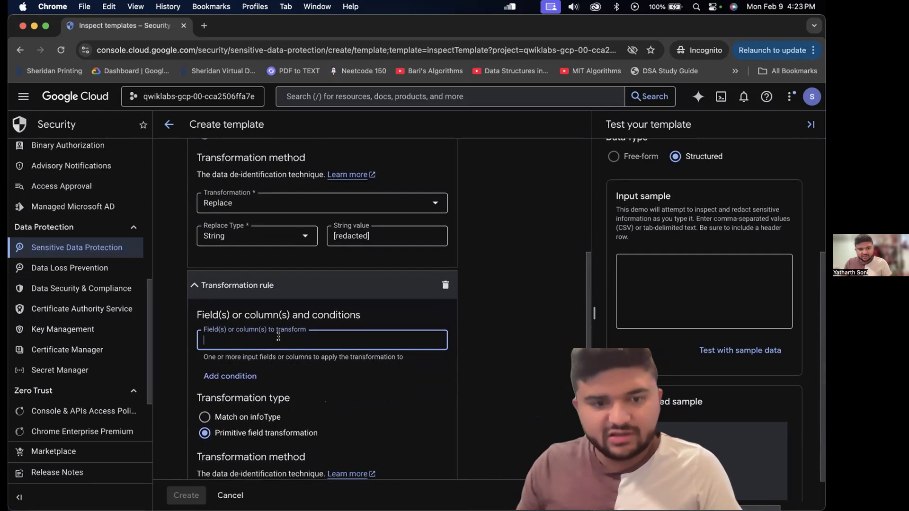
pyautogui.write('message')
pyautogui.press('Return')
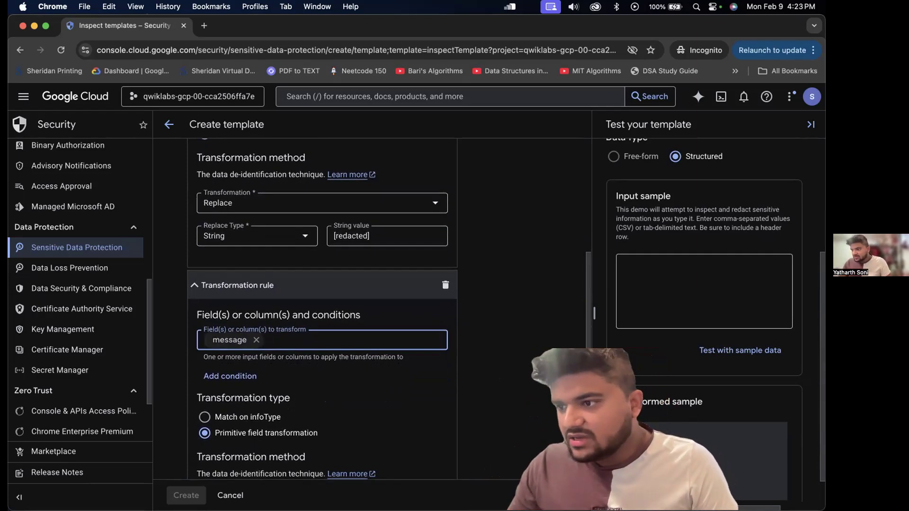
pyautogui.click(575, 408)
# Set the transformation type of the message rule to Match on infoType
pyautogui.scroll(-2, 322, 332)
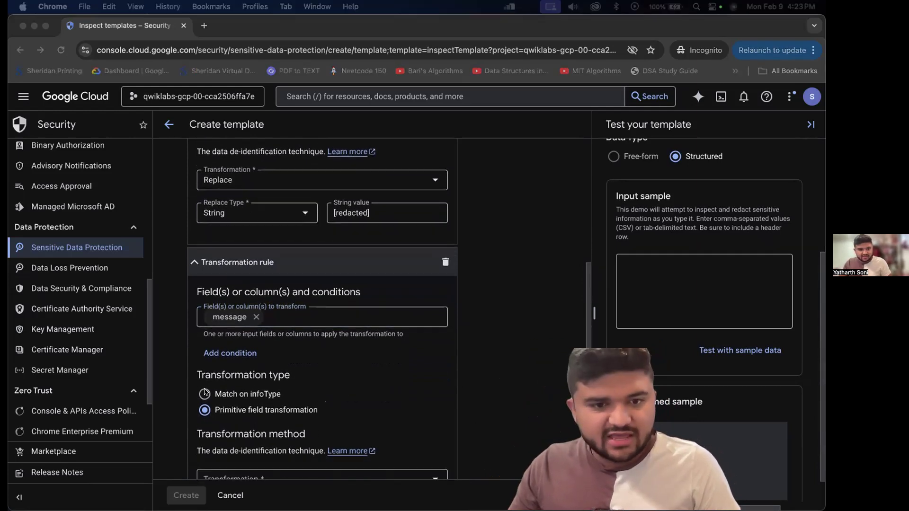
pyautogui.click(283, 396)
pyautogui.scroll(-4, 450, 414)
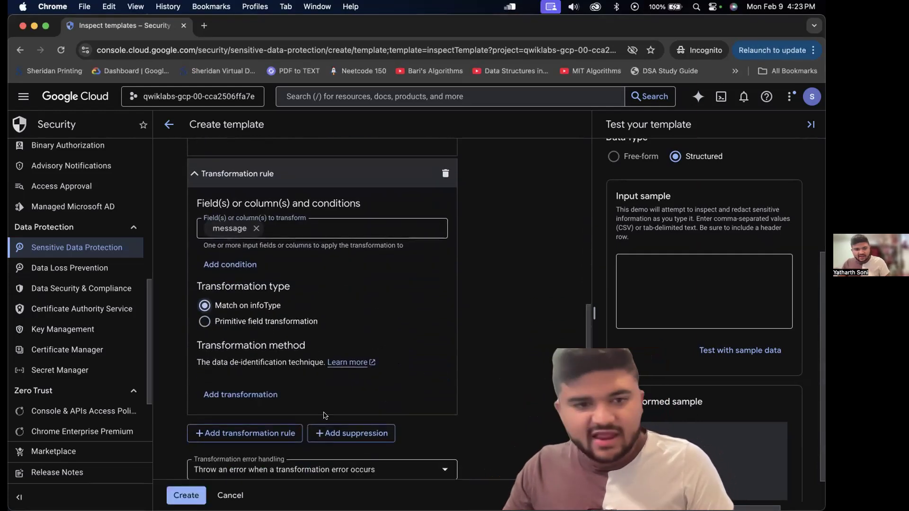
pyautogui.scroll(-1, 325, 416)
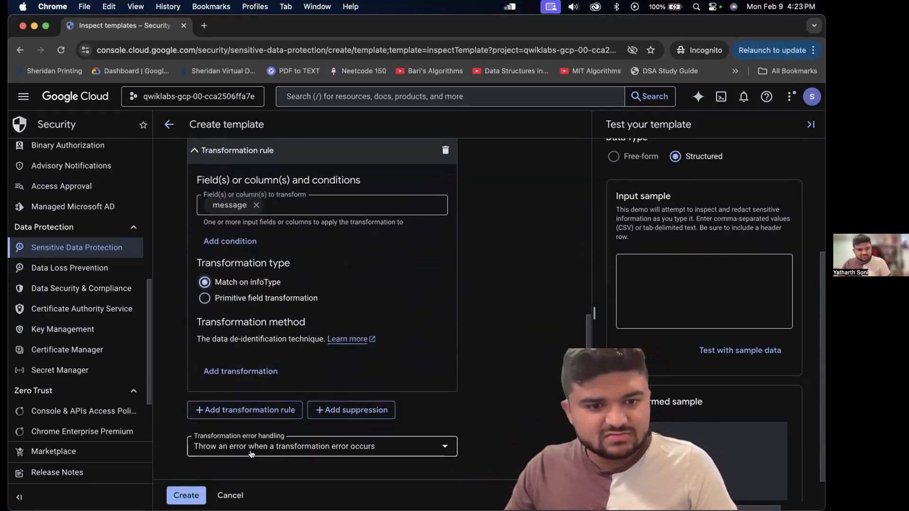
pyautogui.scroll(-1, 239, 391)
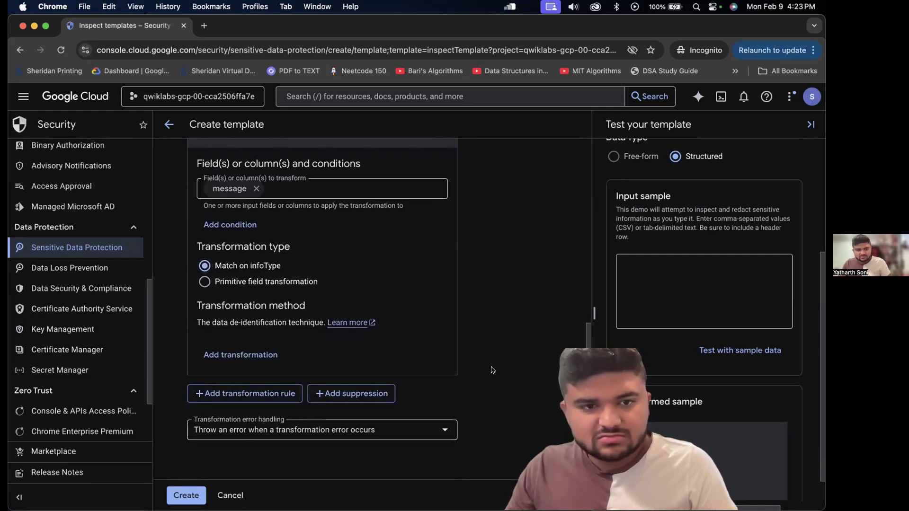
# Add a transformation to the message rule using the Replace with infoType name method
pyautogui.click(225, 355)
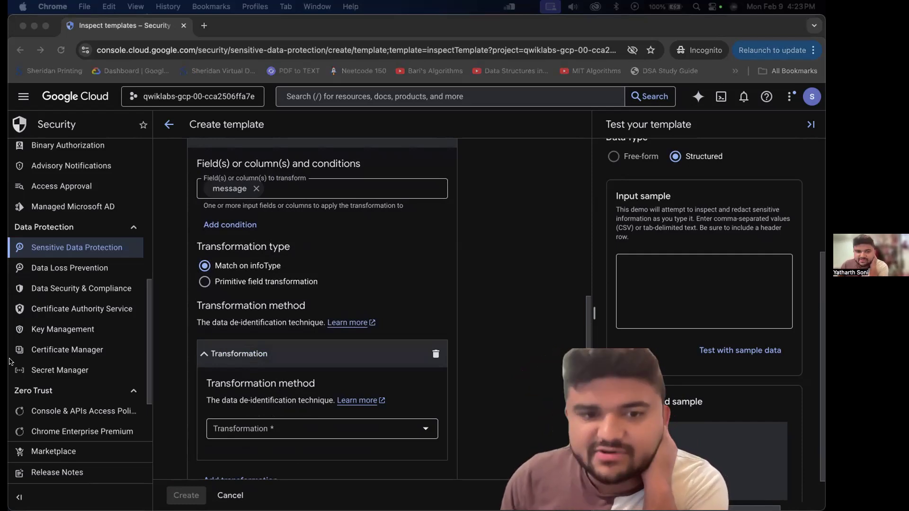
pyautogui.click(276, 428)
pyautogui.click(276, 428)
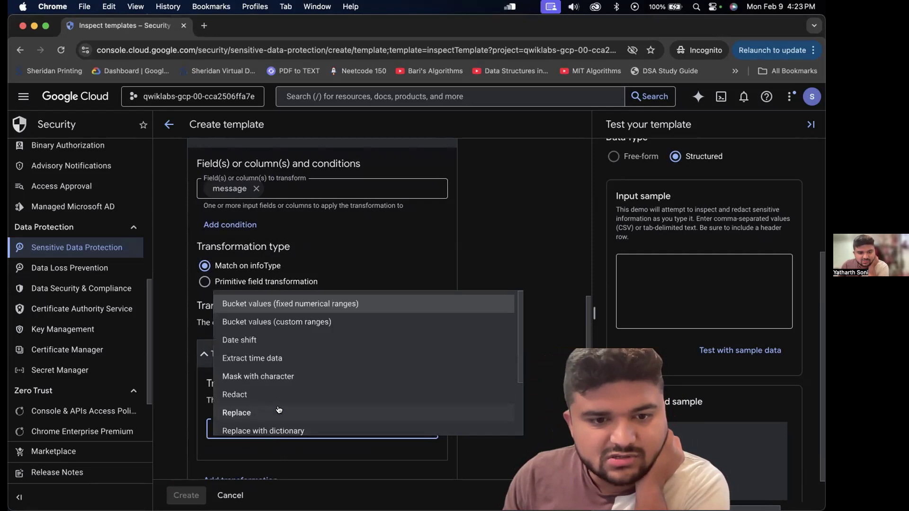
pyautogui.scroll(-3, 277, 393)
pyautogui.click(300, 369)
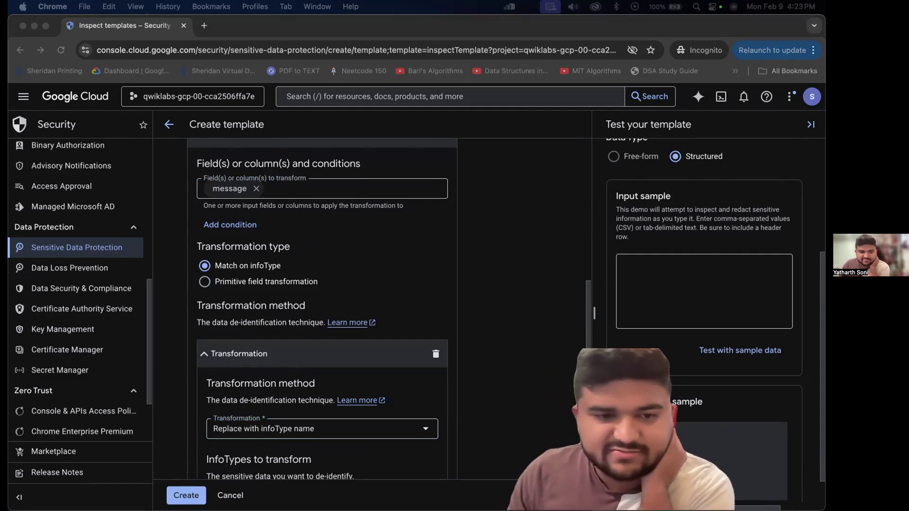
pyautogui.scroll(-3, 409, 435)
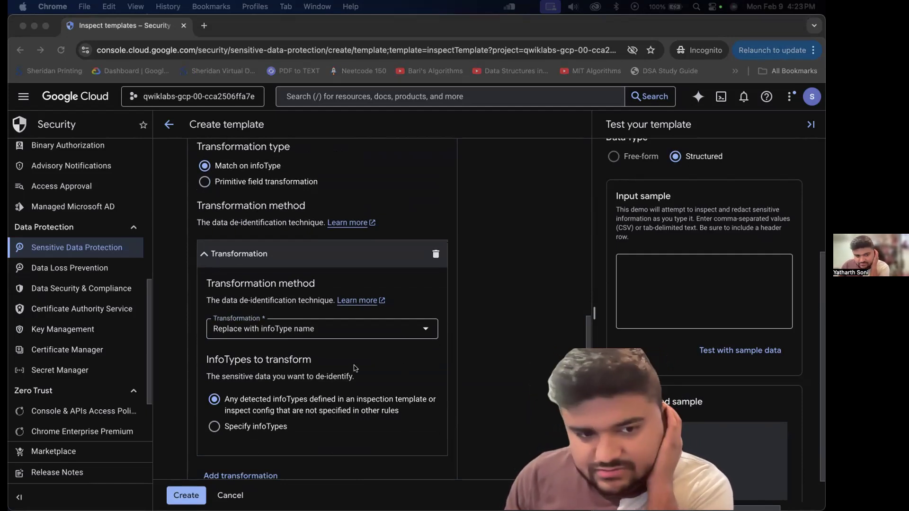
pyautogui.scroll(-3, 222, 469)
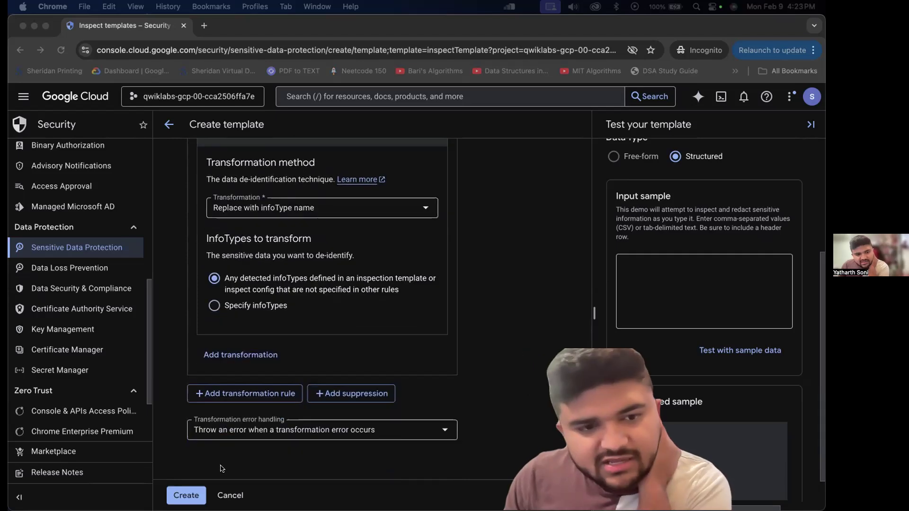
# Create the deid_struct1 template and return to the list of de-identify templates
pyautogui.click(189, 495)
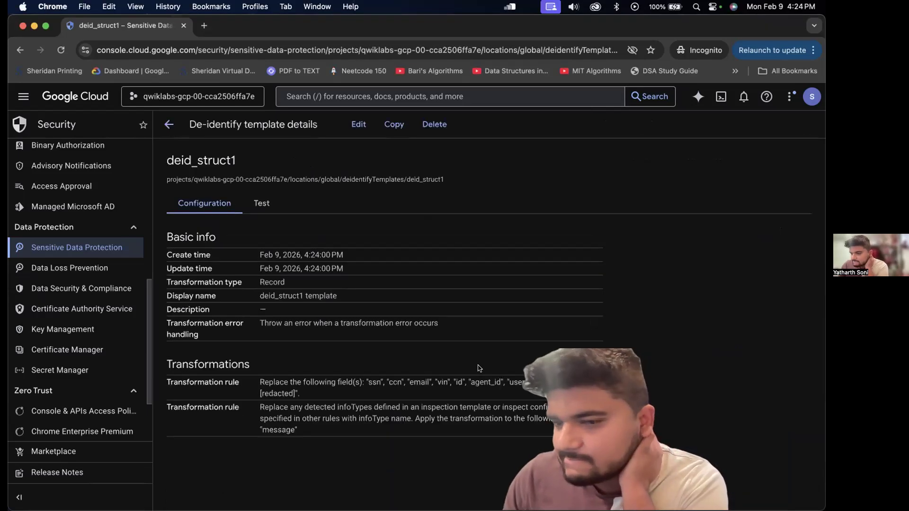
pyautogui.click(169, 124)
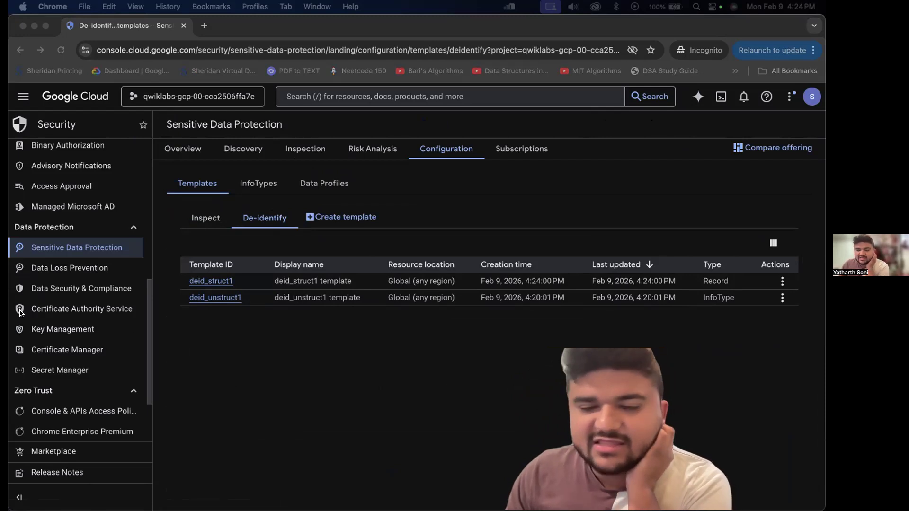
# Start a new job or job trigger from the Inspection area of Sensitive Data Protection
pyautogui.scroll(10, 78, 332)
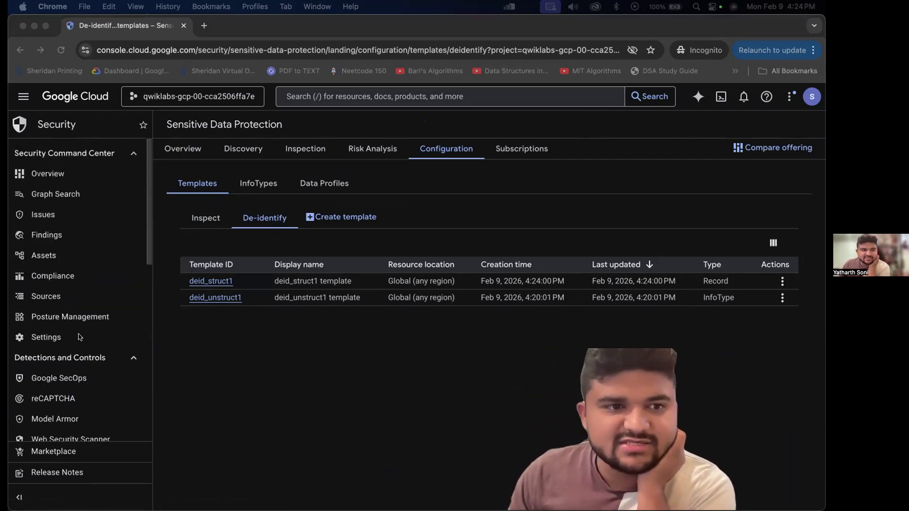
pyautogui.scroll(-5, 99, 426)
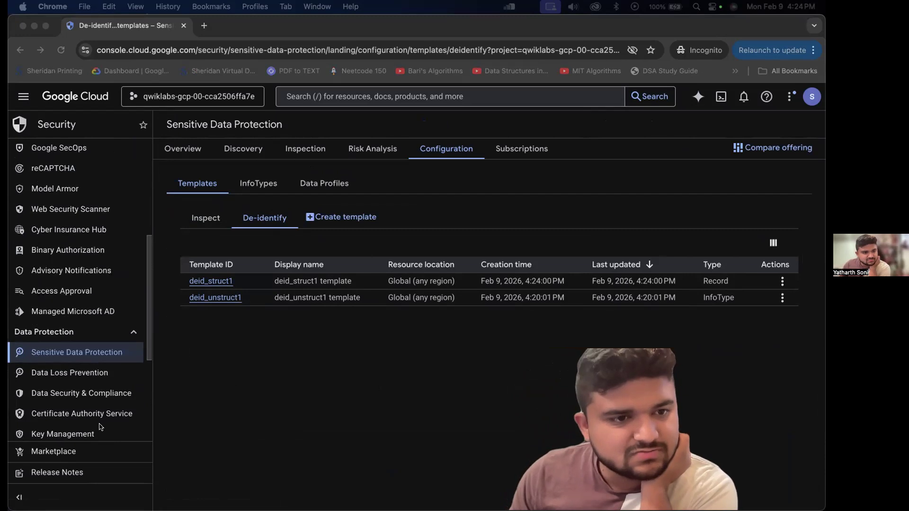
pyautogui.scroll(5, 100, 427)
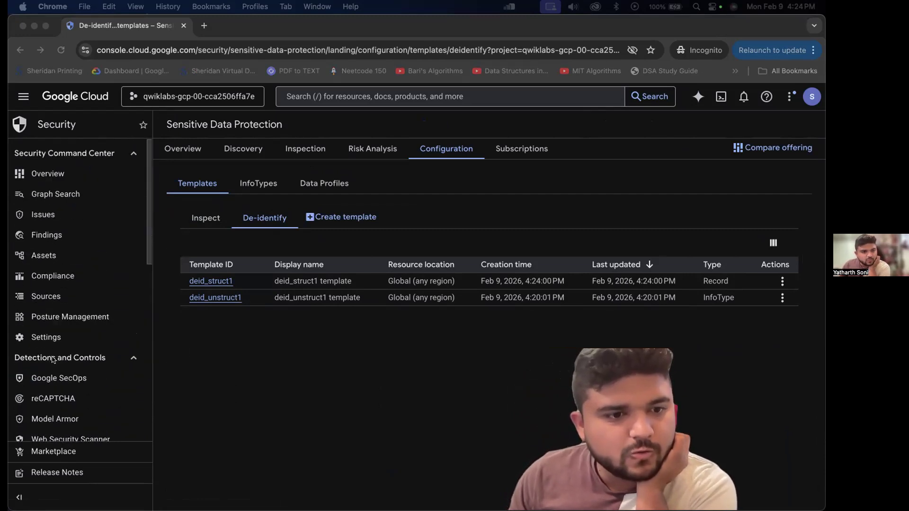
pyautogui.scroll(-5, 53, 360)
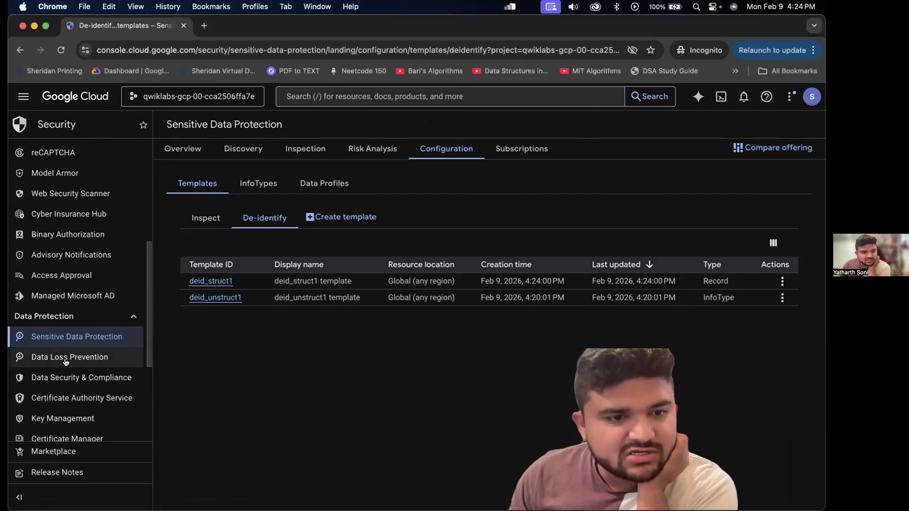
pyautogui.click(66, 359)
pyautogui.click(302, 150)
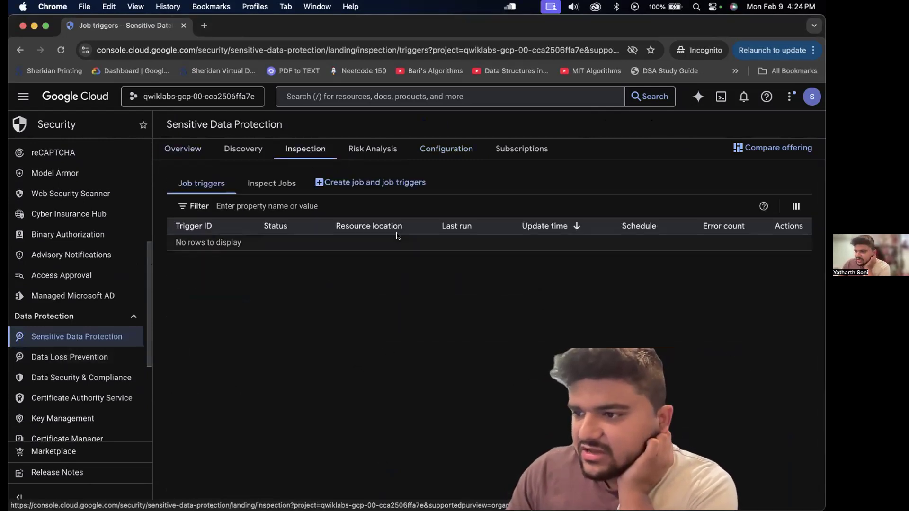
pyautogui.click(334, 183)
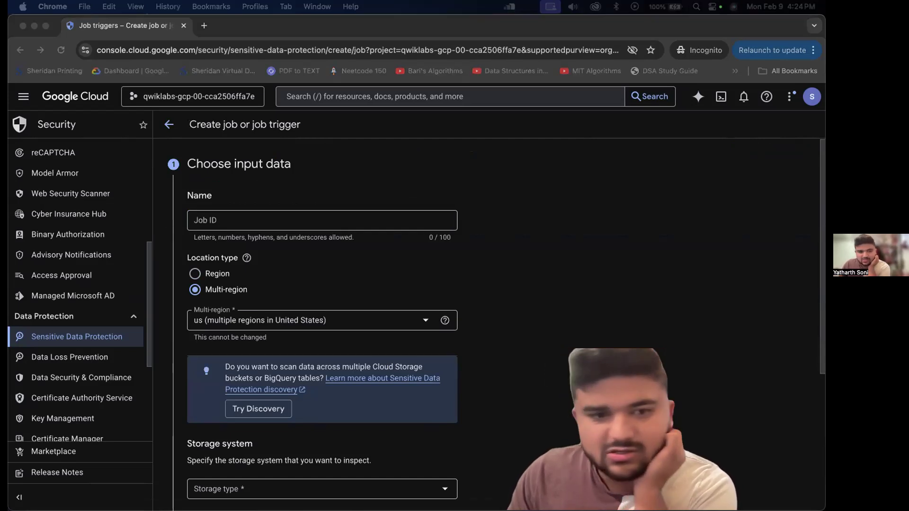
# Enter DeID_Storage_Demo1 as the job ID
pyautogui.click(448, 226)
pyautogui.rightClick(448, 224)
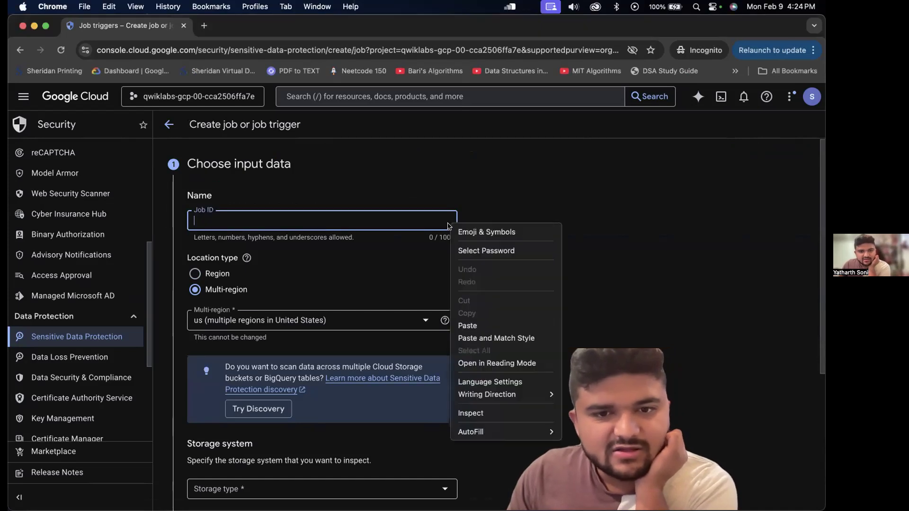
pyautogui.click(477, 327)
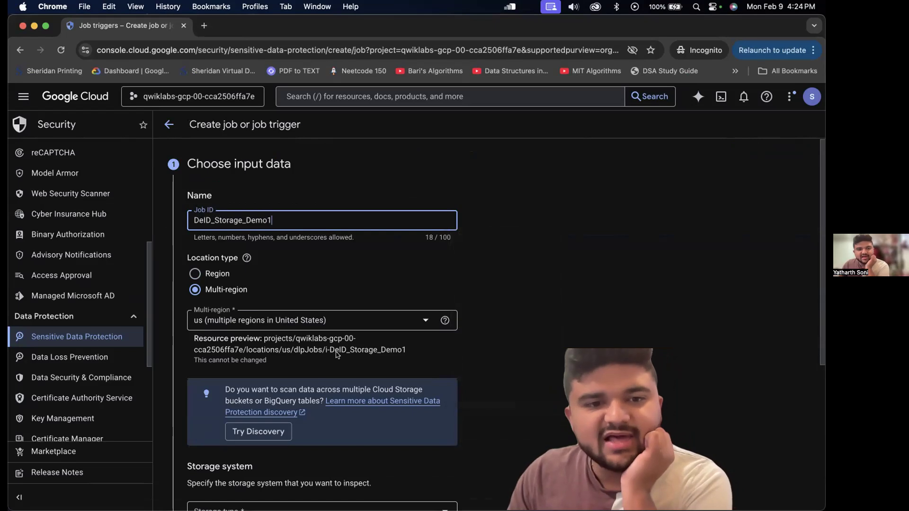
# Set the job's multi-region location to global (Global)
pyautogui.click(260, 305)
pyautogui.click(260, 314)
pyautogui.click(214, 184)
pyautogui.click(407, 313)
pyautogui.scroll(-1, 583, 381)
pyautogui.scroll(-5, 583, 381)
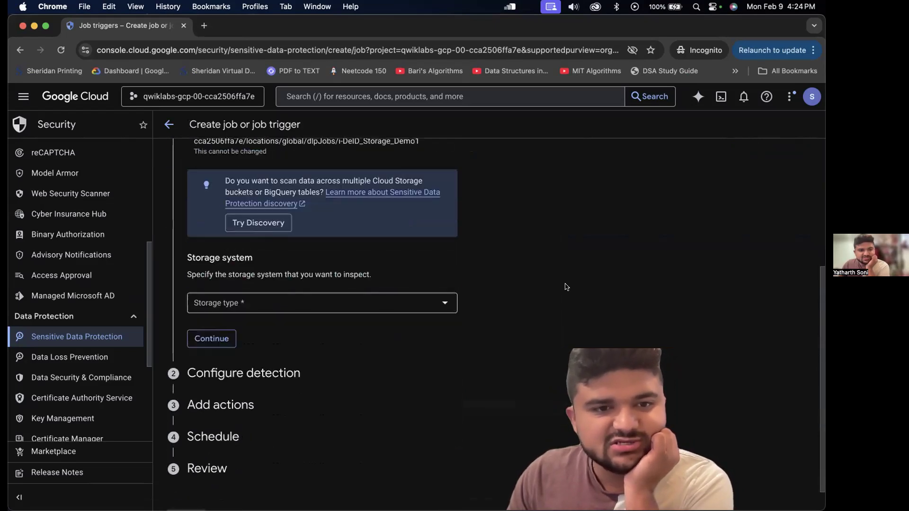
pyautogui.scroll(5, 564, 286)
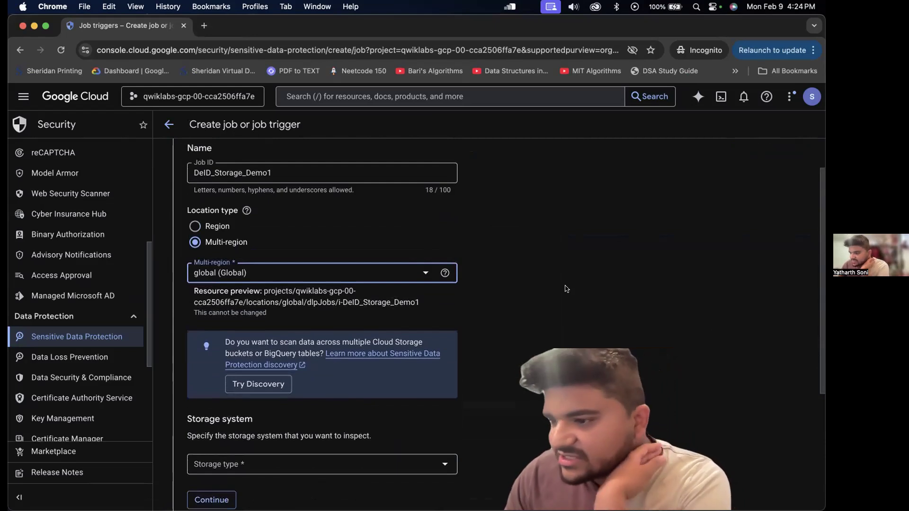
# Set the storage type to Google Cloud Storage and the location type to Scan a bucket with optional include/exclude rules
pyautogui.scroll(-3, 563, 287)
pyautogui.click(286, 374)
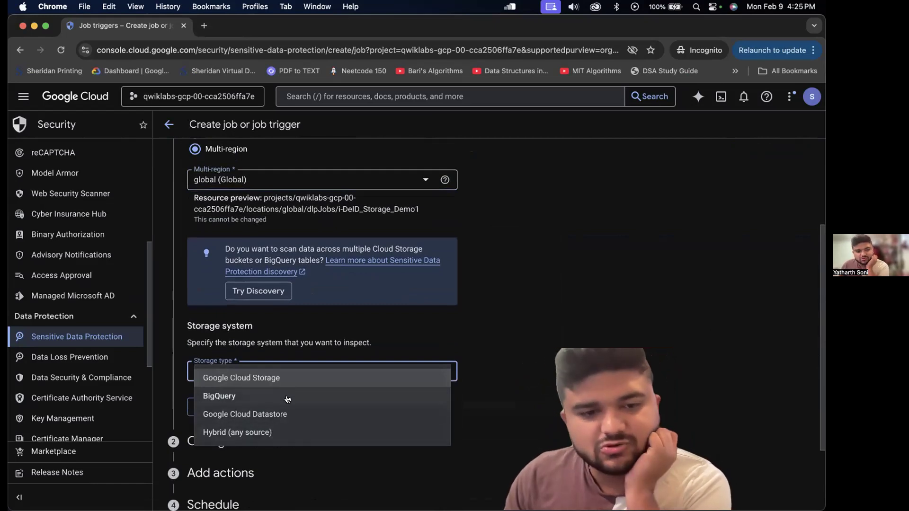
pyautogui.click(300, 378)
pyautogui.scroll(-2, 347, 317)
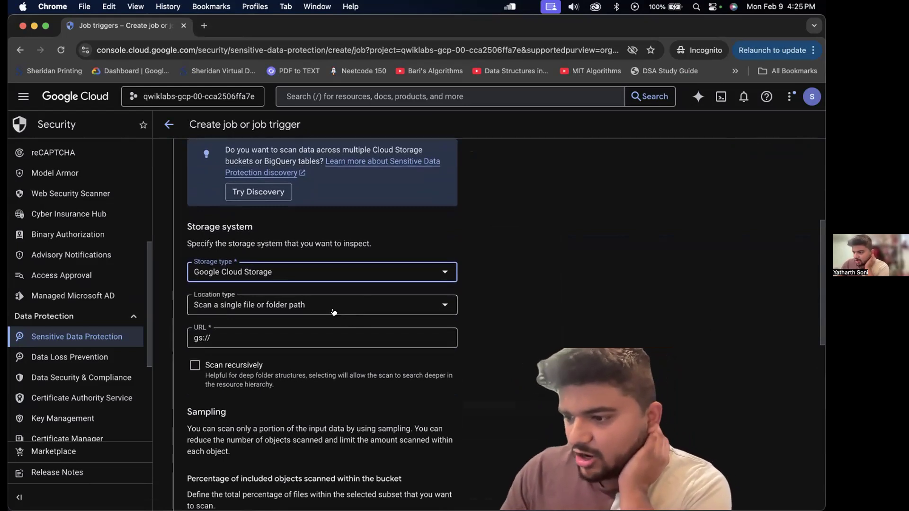
pyautogui.click(359, 312)
pyautogui.click(328, 331)
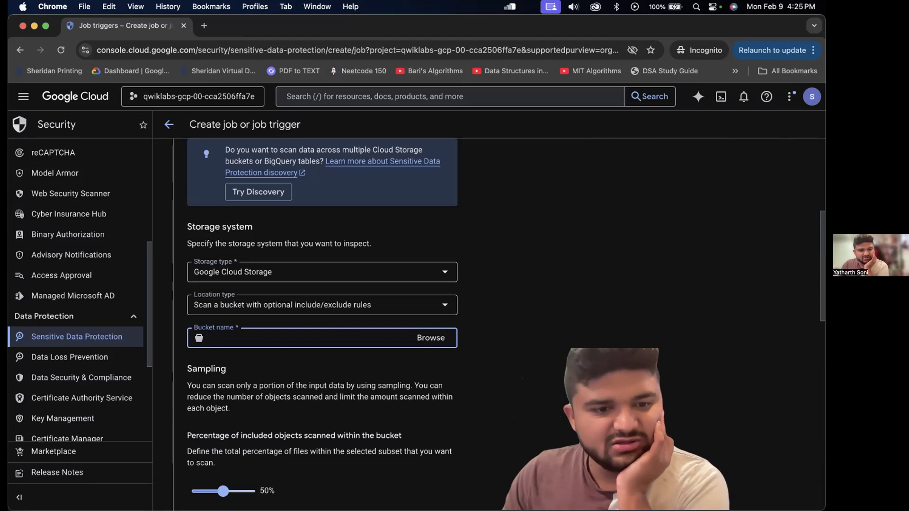
# Select the qwiklabs-gcp-00-cca2506ffa7e-input bucket as the bucket to scan
pyautogui.press('super+Tab')
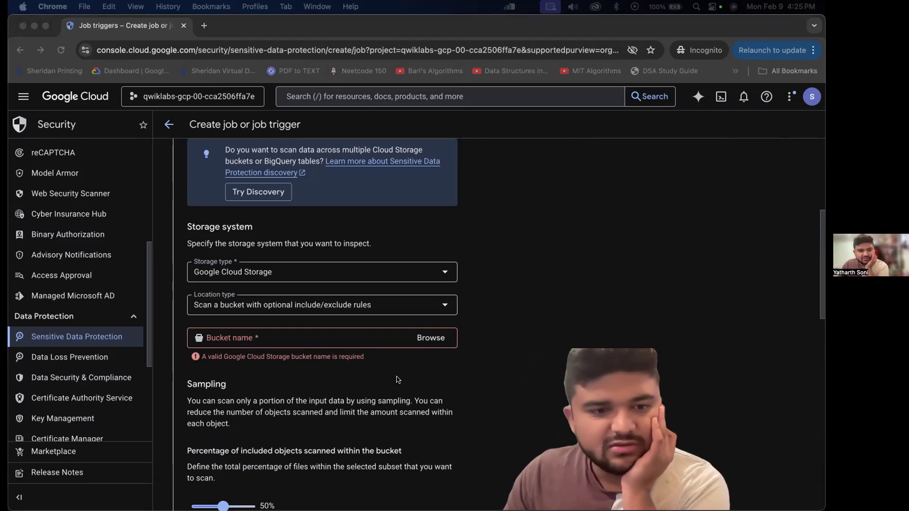
pyautogui.click(411, 338)
pyautogui.scroll(-2, 482, 427)
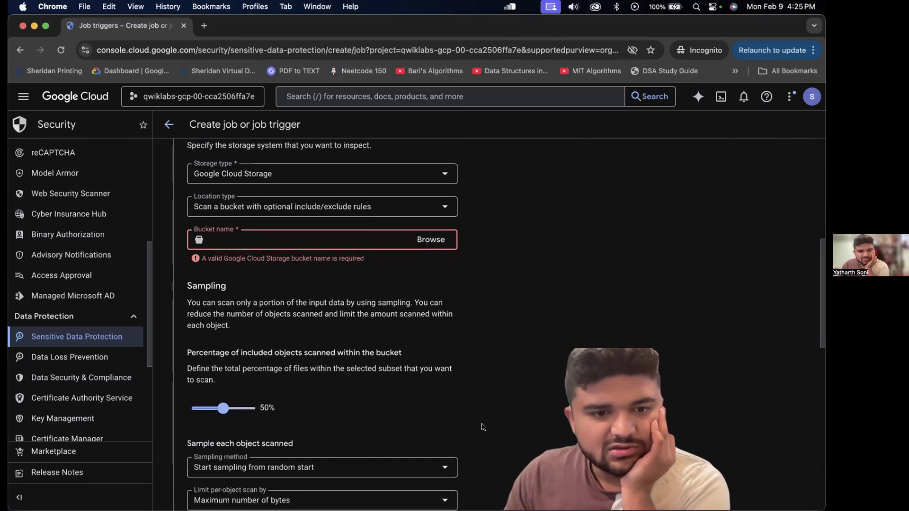
pyautogui.click(432, 240)
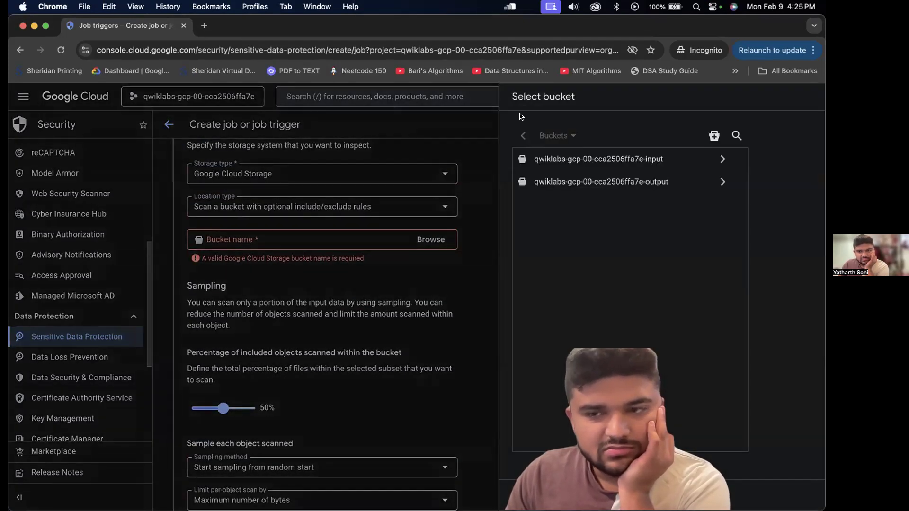
pyautogui.click(591, 159)
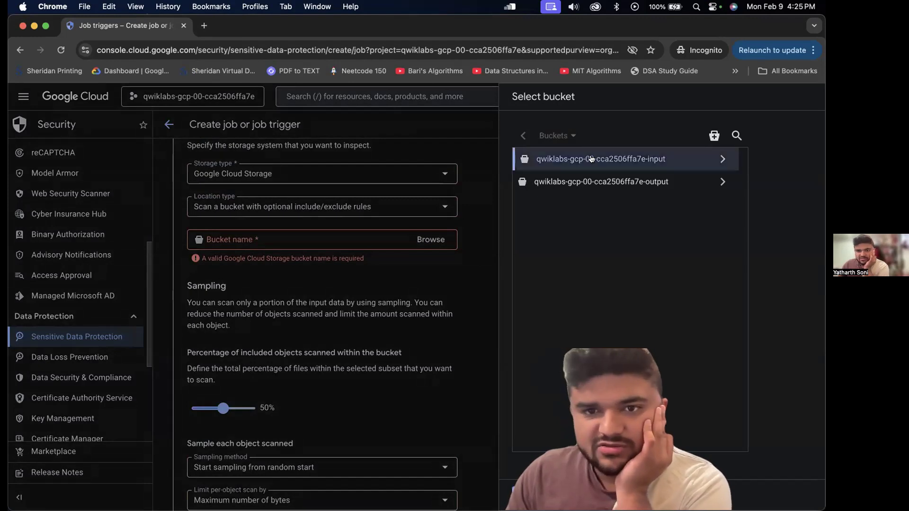
pyautogui.click(530, 490)
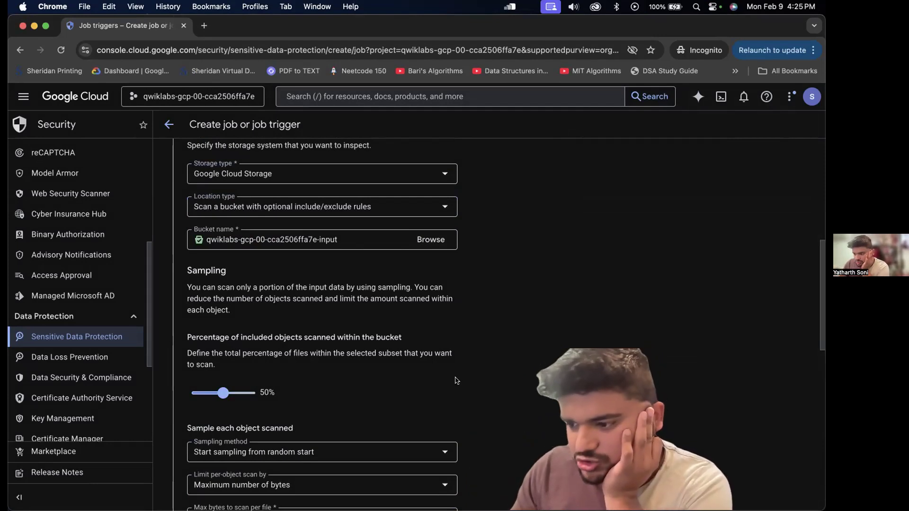
# Set the percentage of included objects scanned to 100% and the sampling method to No sampling
pyautogui.moveTo(244, 402); pyautogui.dragTo(267, 398)
pyautogui.scroll(-1, 496, 406)
pyautogui.scroll(-4, 496, 406)
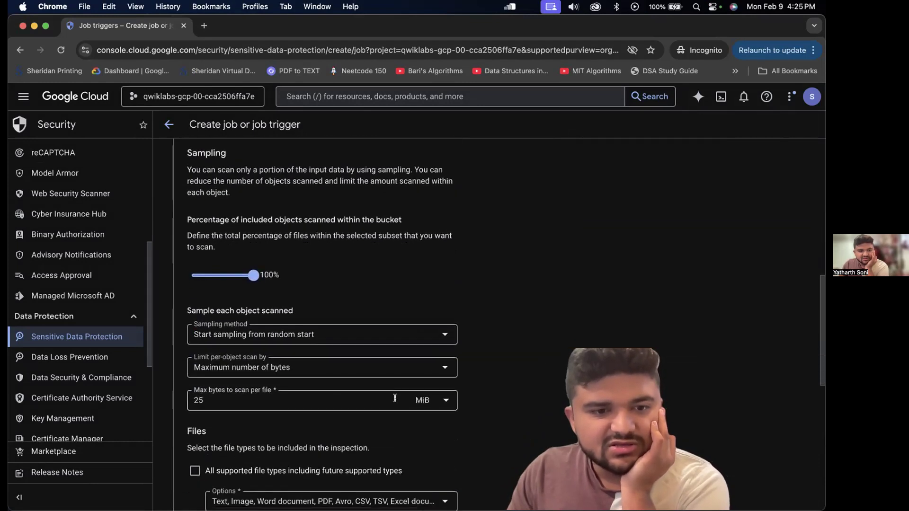
pyautogui.click(310, 341)
pyautogui.click(292, 339)
pyautogui.scroll(-1, 585, 353)
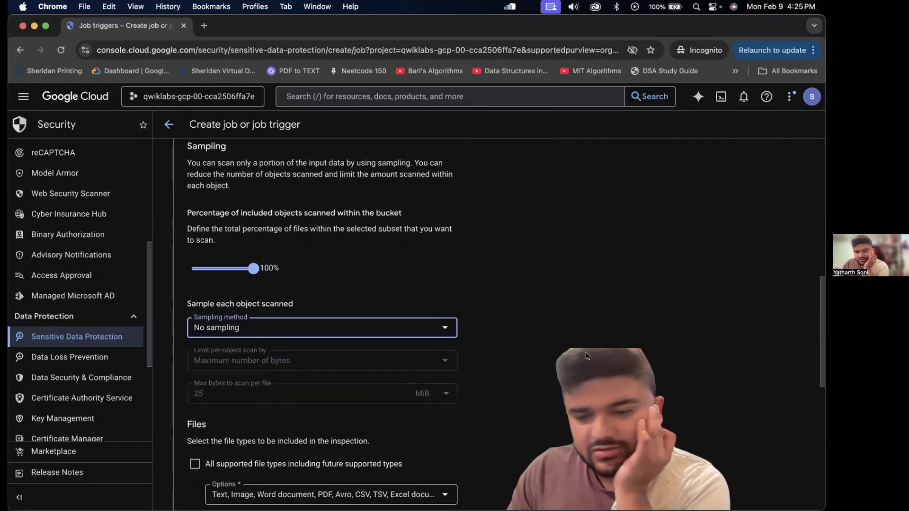
# Review the job's input data settings, including storage, sampling, file types and include and exclude paths
pyautogui.scroll(-3, 585, 353)
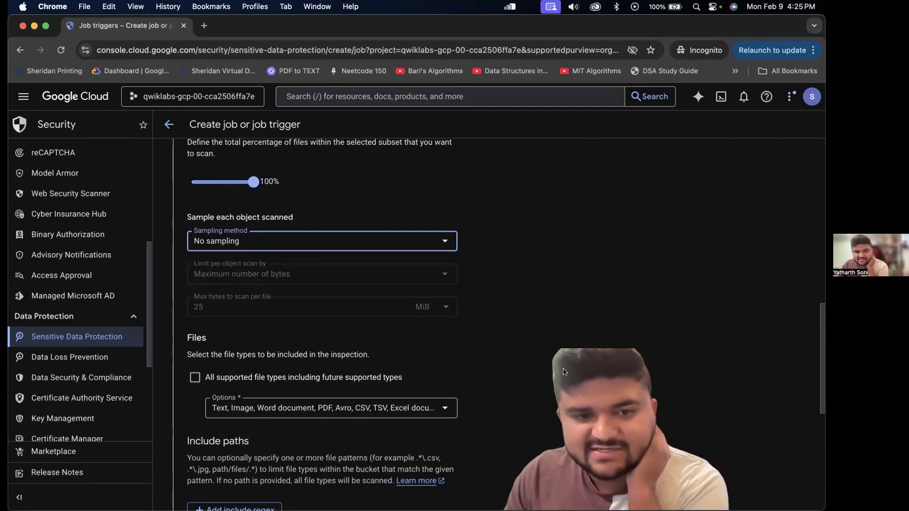
pyautogui.scroll(-3, 563, 373)
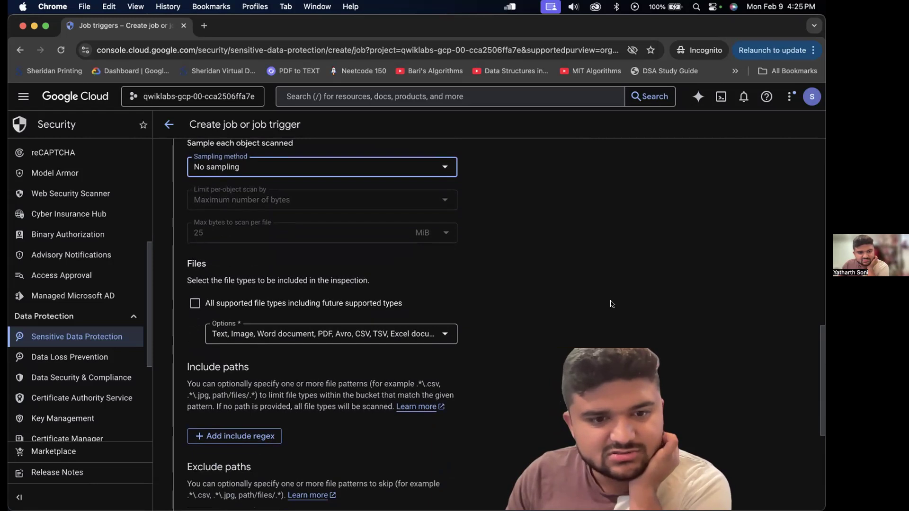
pyautogui.scroll(-10, 611, 304)
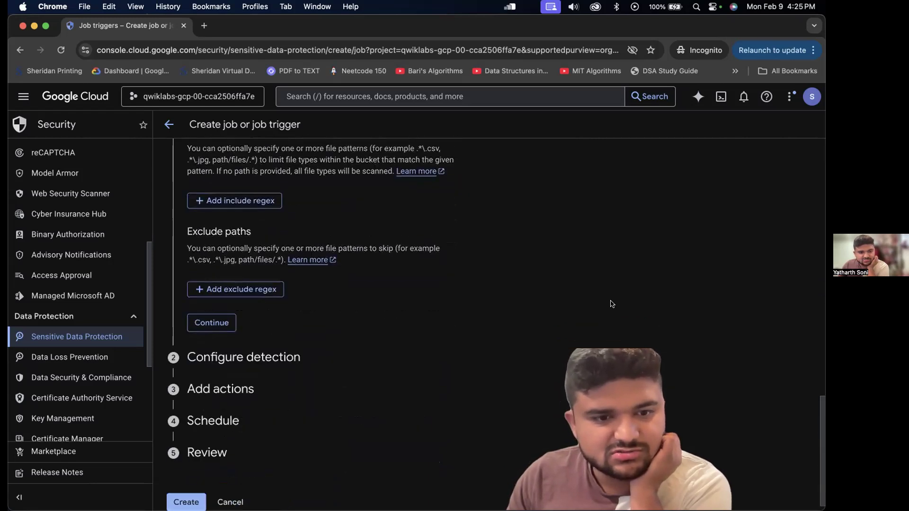
pyautogui.scroll(8, 610, 304)
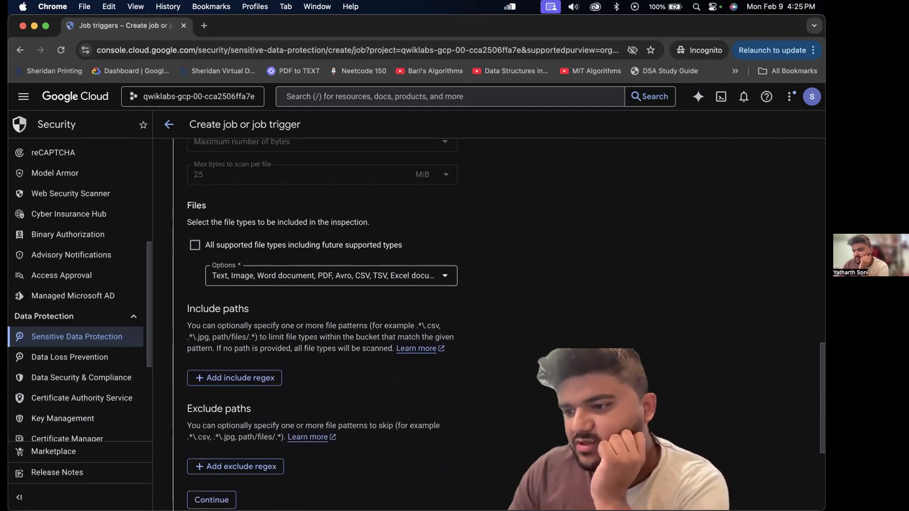
pyautogui.scroll(20, 324, 380)
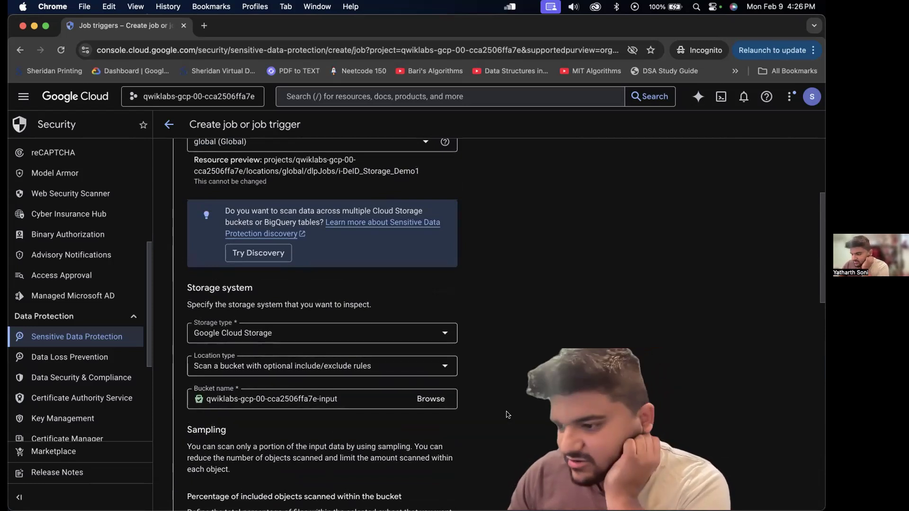
pyautogui.scroll(-4, 306, 364)
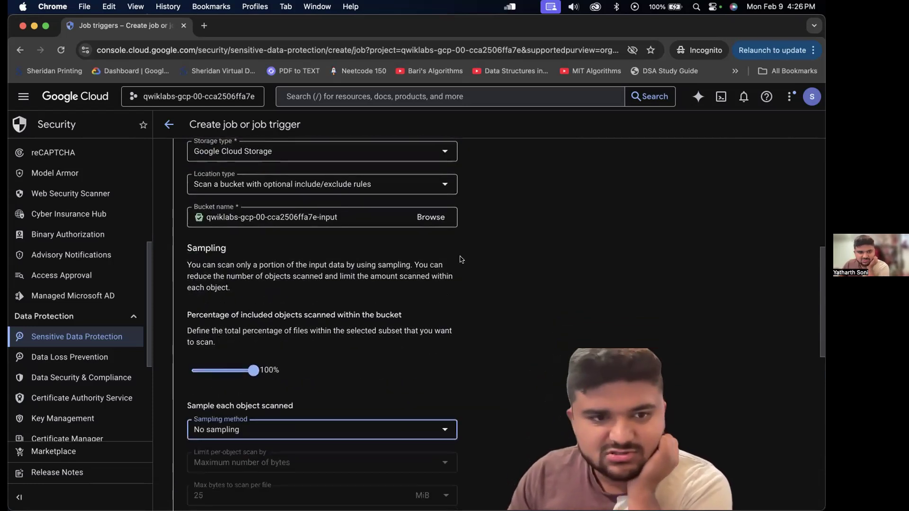
pyautogui.scroll(-3, 458, 319)
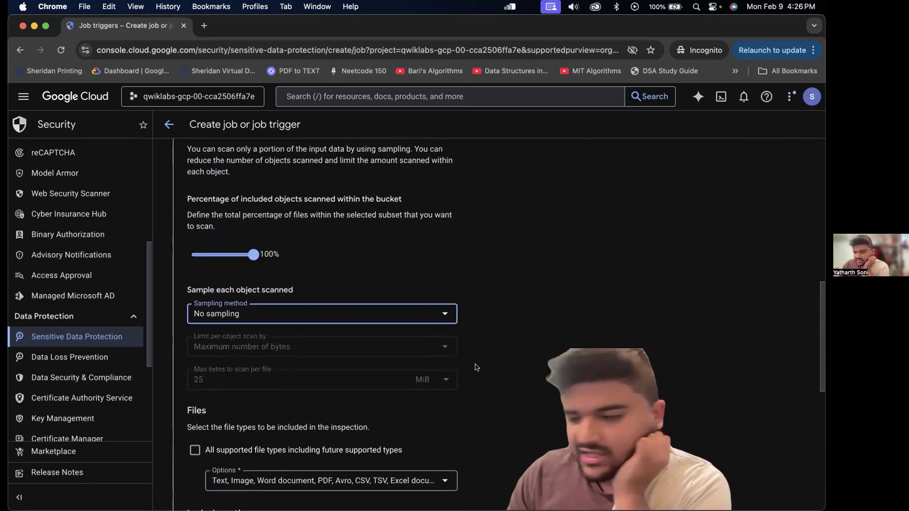
pyautogui.scroll(-1, 476, 367)
pyautogui.scroll(-2, 621, 334)
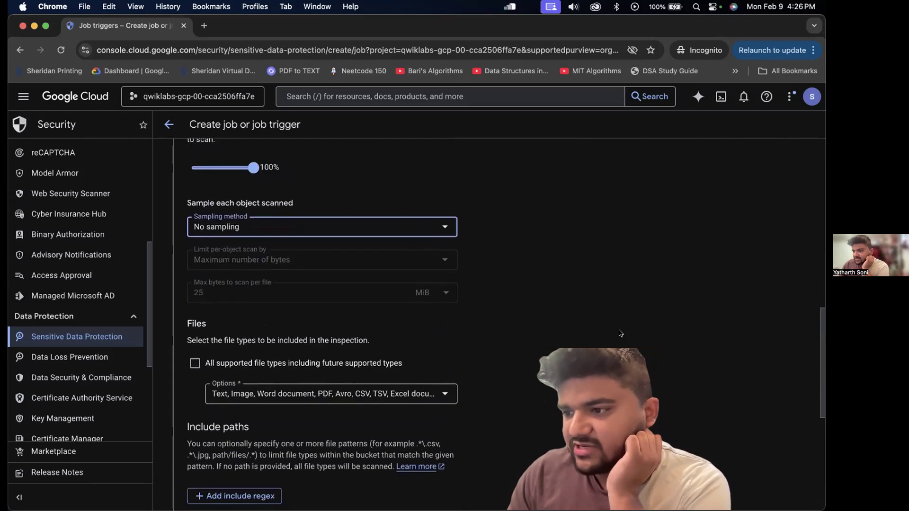
pyautogui.scroll(-7, 388, 468)
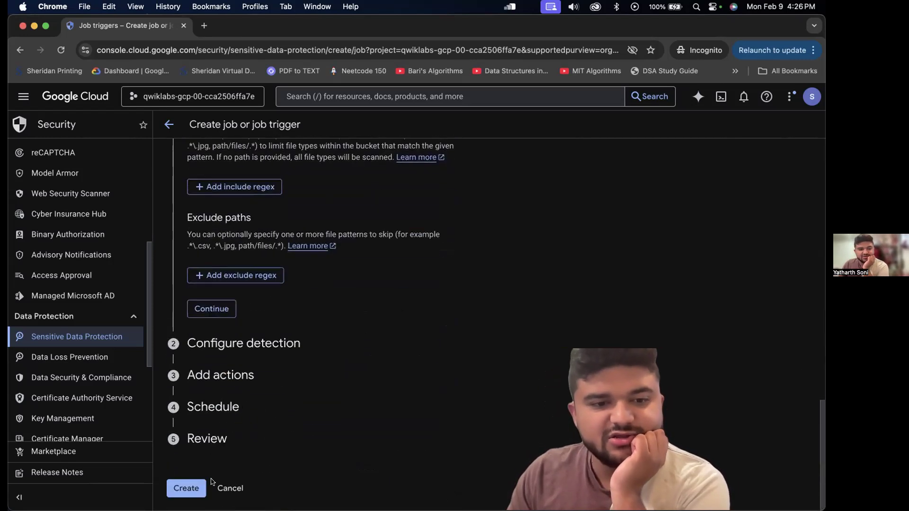
# Confirm the input data, keep the default detection configuration and proceed to the job's Add actions section
pyautogui.click(224, 311)
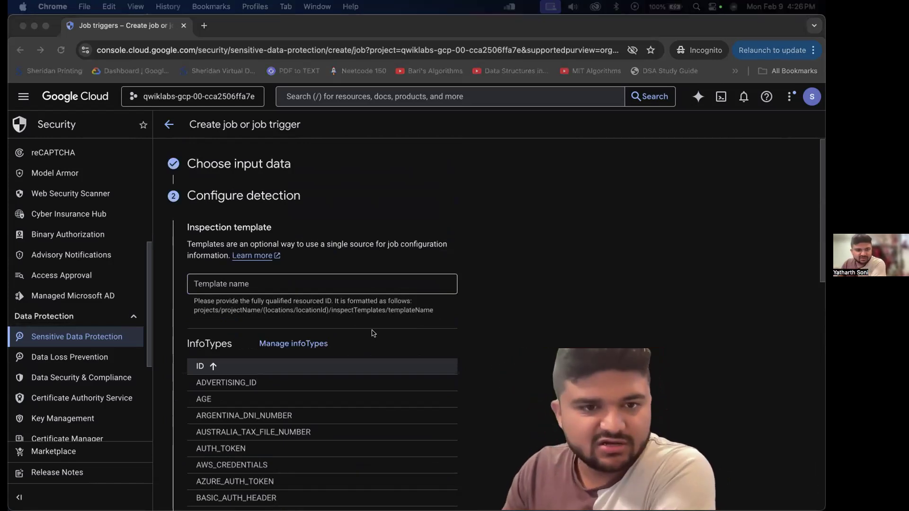
pyautogui.scroll(-10, 373, 333)
pyautogui.click(213, 373)
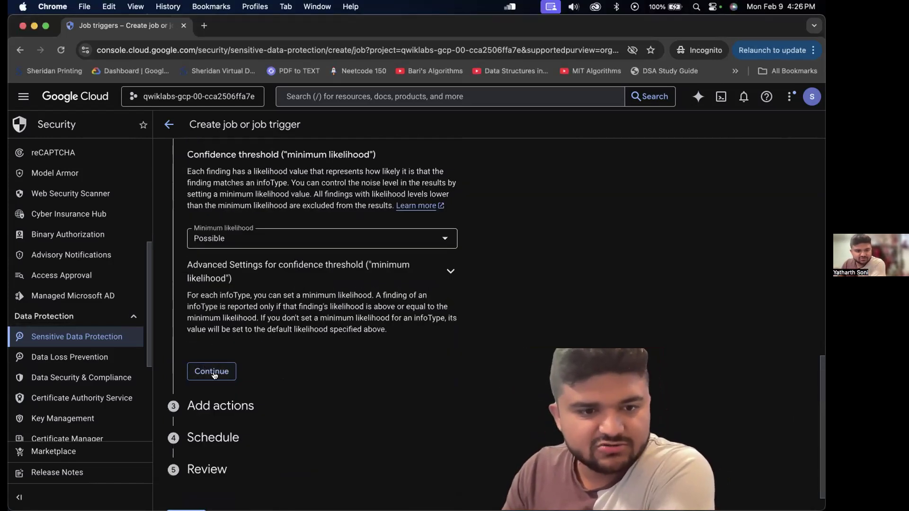
pyautogui.click(213, 373)
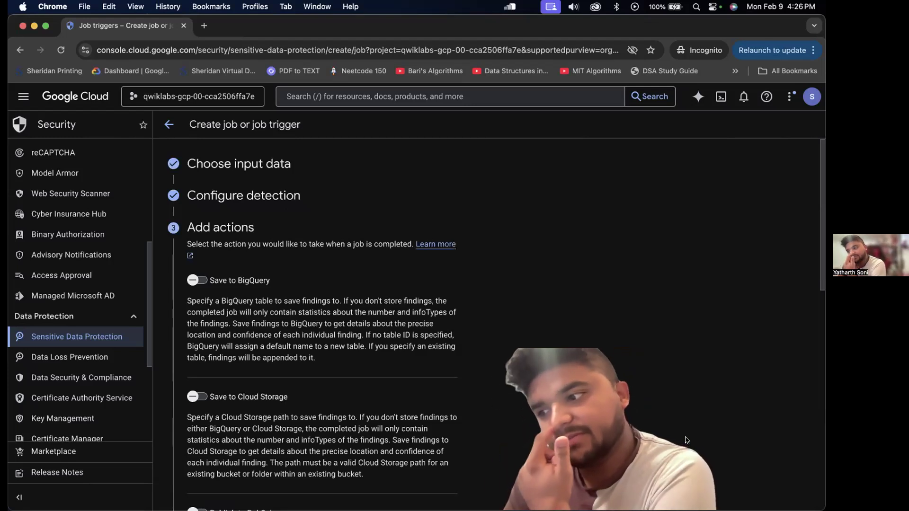
pyautogui.scroll(-2, 280, 355)
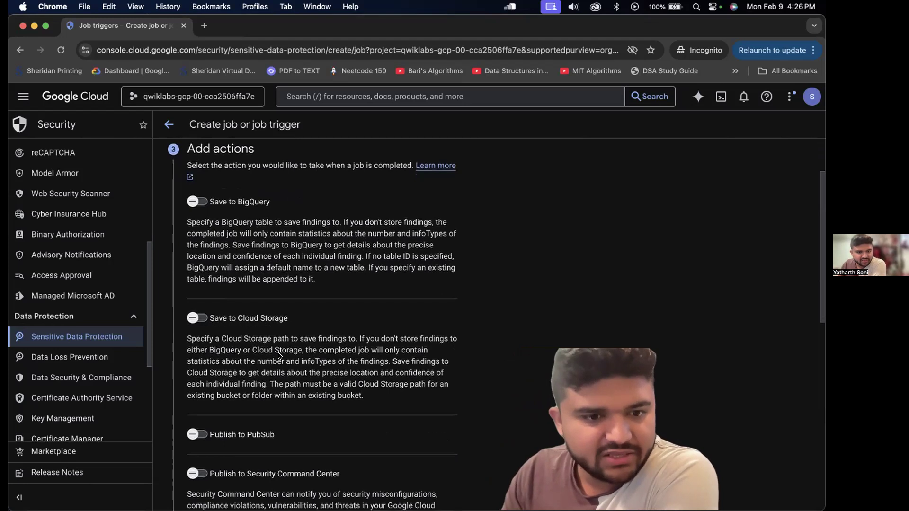
# Enable making a de-identified copy and set the de-identification template to projects/qwiklabs-gcp-00-cca2506ffa7e/locations/global/deidentifyTemplates/deid_unstruct1
pyautogui.scroll(-10, 279, 355)
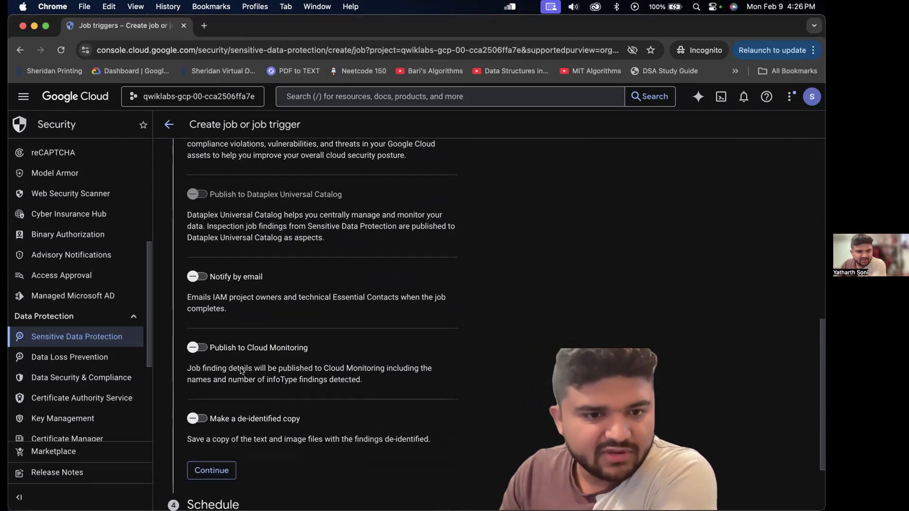
pyautogui.scroll(-3, 241, 370)
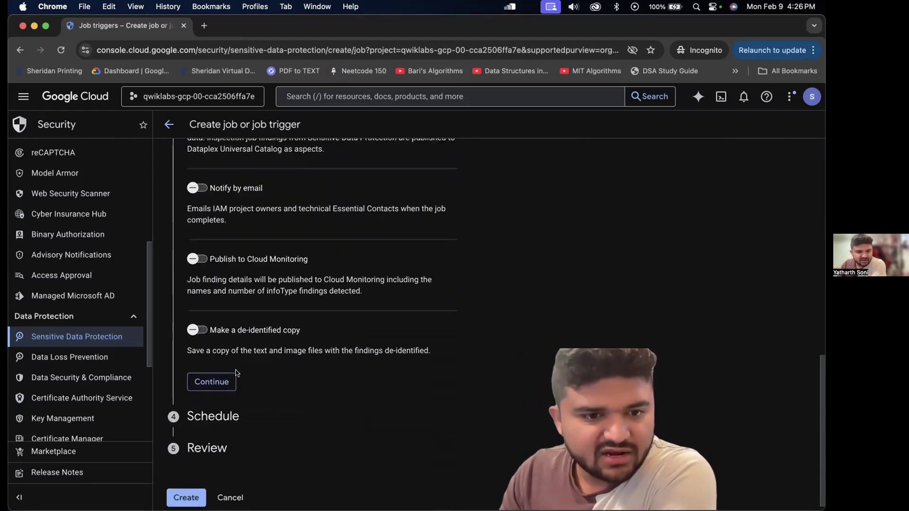
pyautogui.click(251, 329)
pyautogui.scroll(-3, 276, 355)
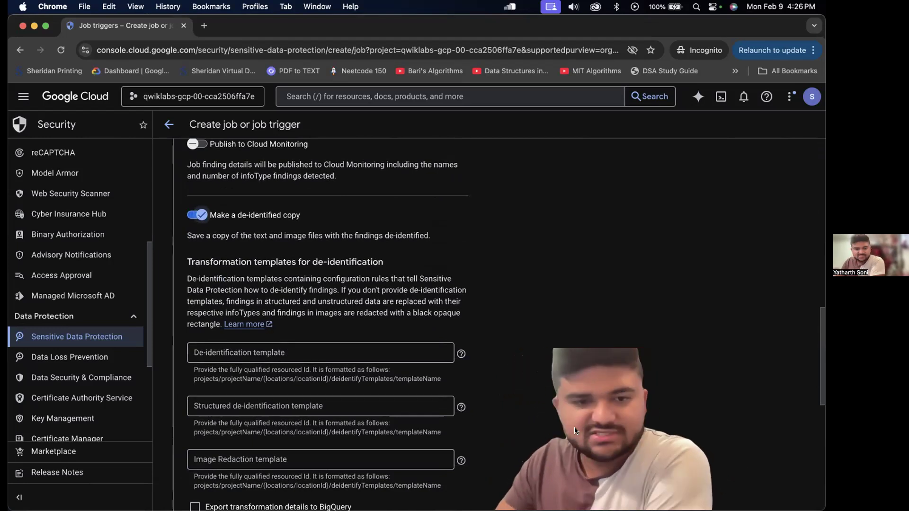
pyautogui.click(348, 345)
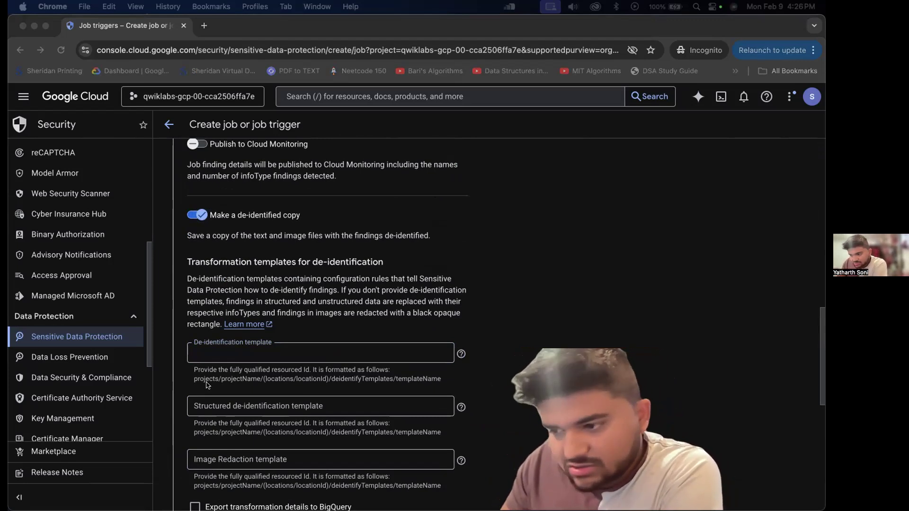
pyautogui.click(238, 353)
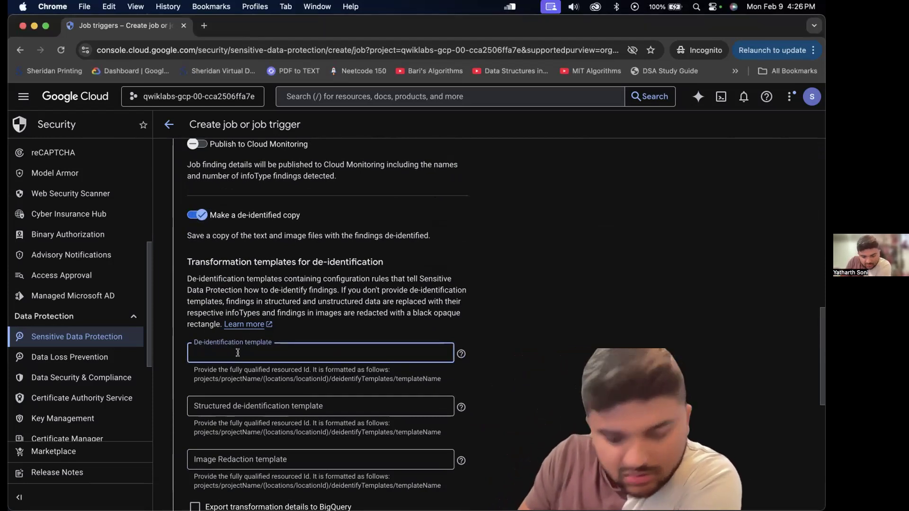
pyautogui.write('projects/qwiklabs-gcp-00-cca2506ffa7e/locations/global/deidentifyTemplates/deid_unstruct1')
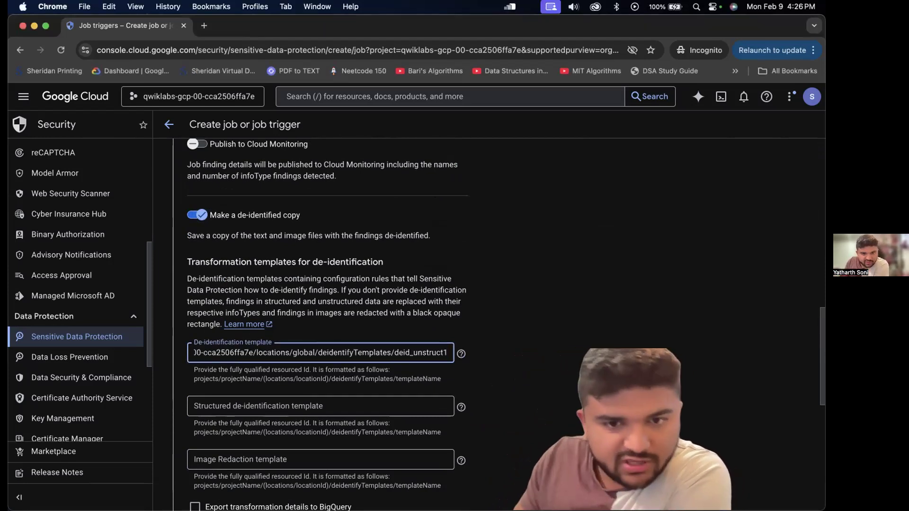
# Set the structured de-identification template to projects/qwiklabs-gcp-00-cca2506ffa7e/locations/global/deidentifyTemplates/deid_unstruct1
pyautogui.click(298, 408)
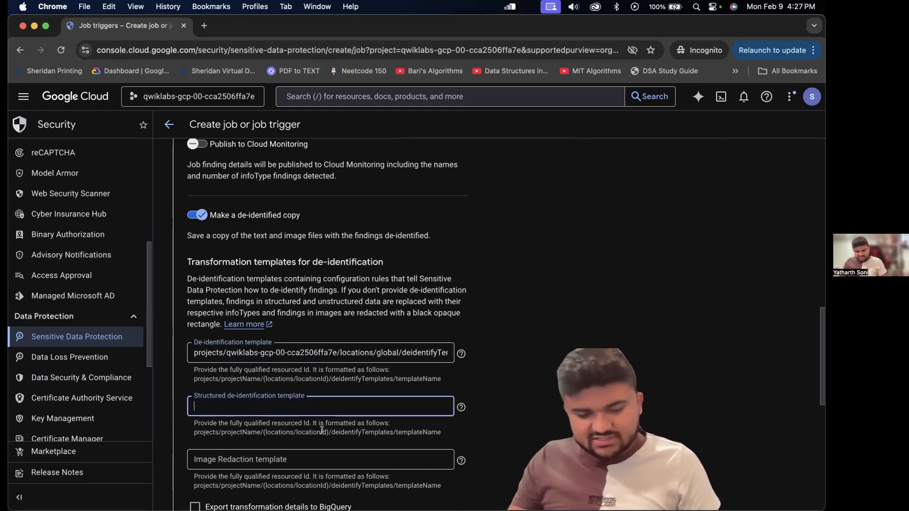
pyautogui.write('projects/qwiklabs-gcp-00-cca2506ffa7e/locations/global/deidentifyTemplates/deid_unstruct1')
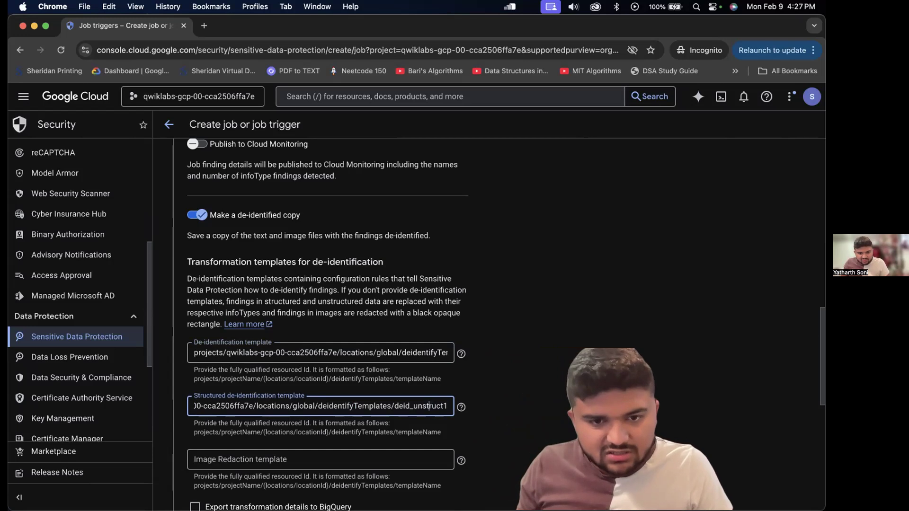
pyautogui.scroll(-10, 320, 436)
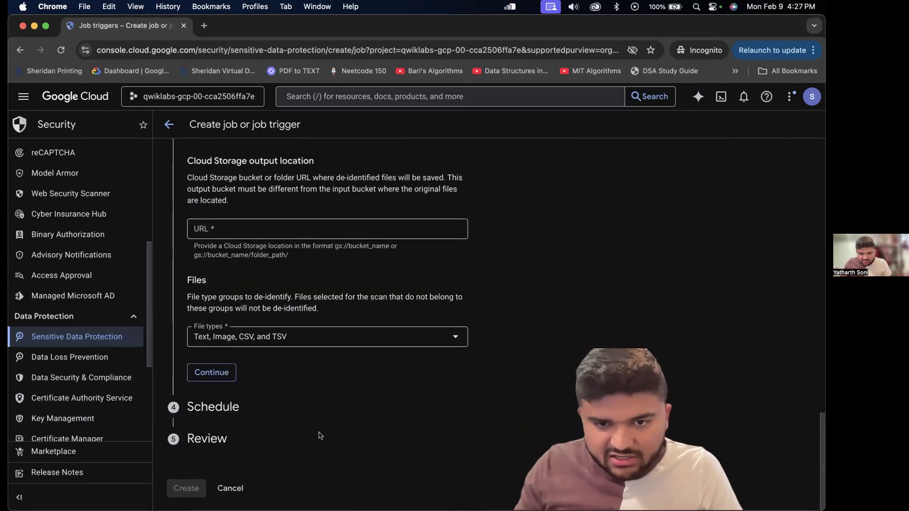
pyautogui.scroll(5, 527, 433)
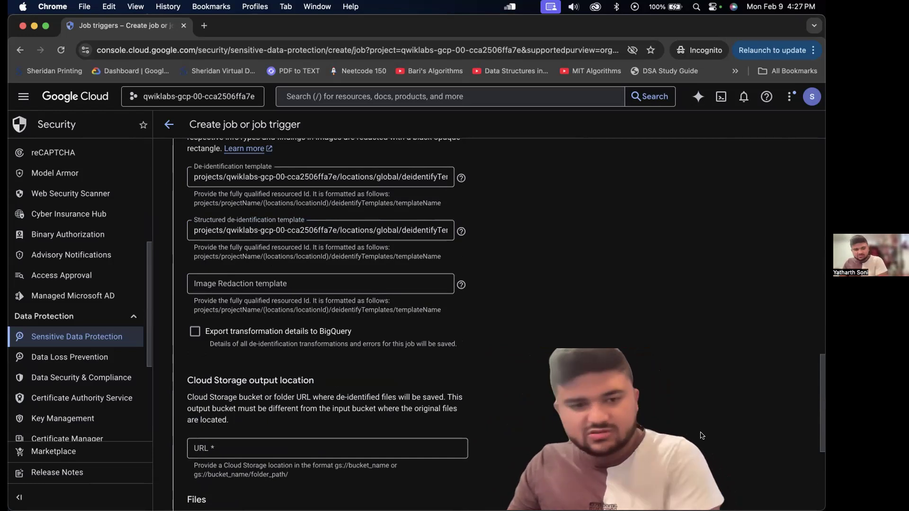
pyautogui.scroll(1, 449, 402)
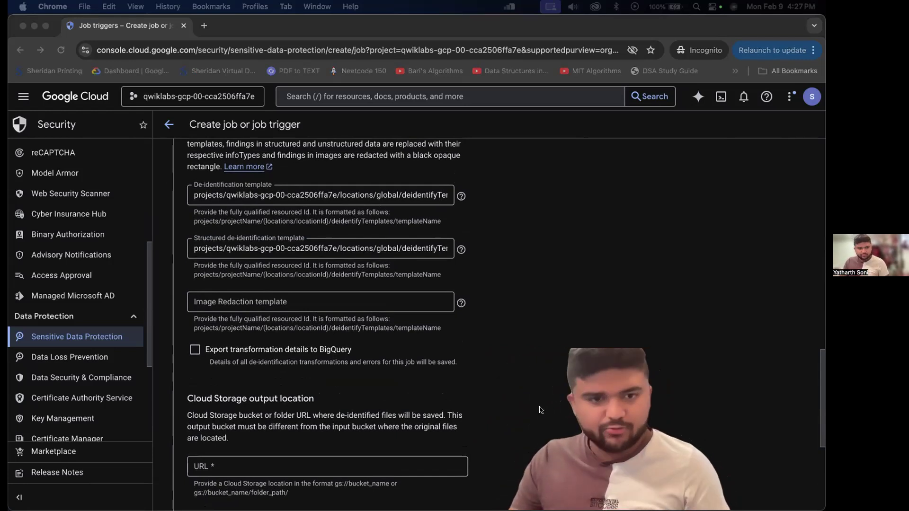
# Set the Cloud Storage output location to gs://qwiklabs-gcp-00-cca2506ffa7e-output and proceed to the job's Schedule section
pyautogui.click(243, 467)
pyautogui.scroll(-5, 406, 453)
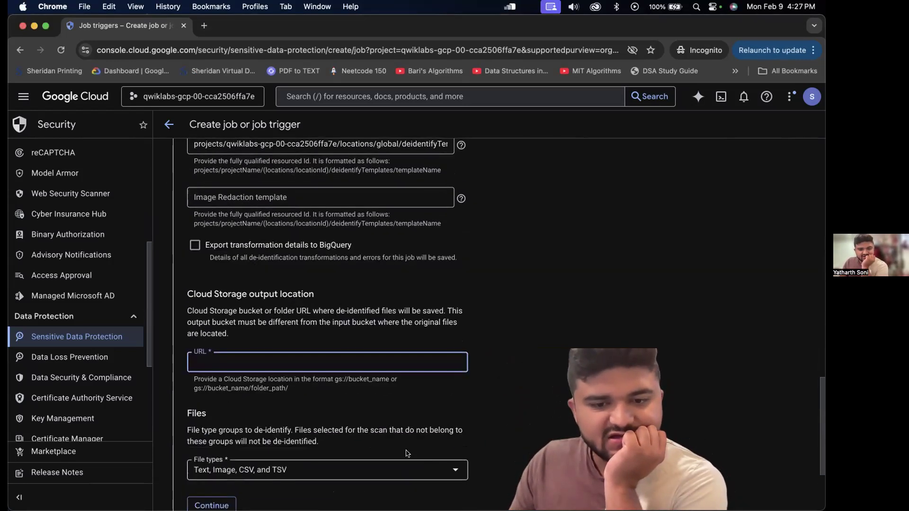
pyautogui.write('gs://qwiklabs-gcp-00-cca2506ffa7e-output')
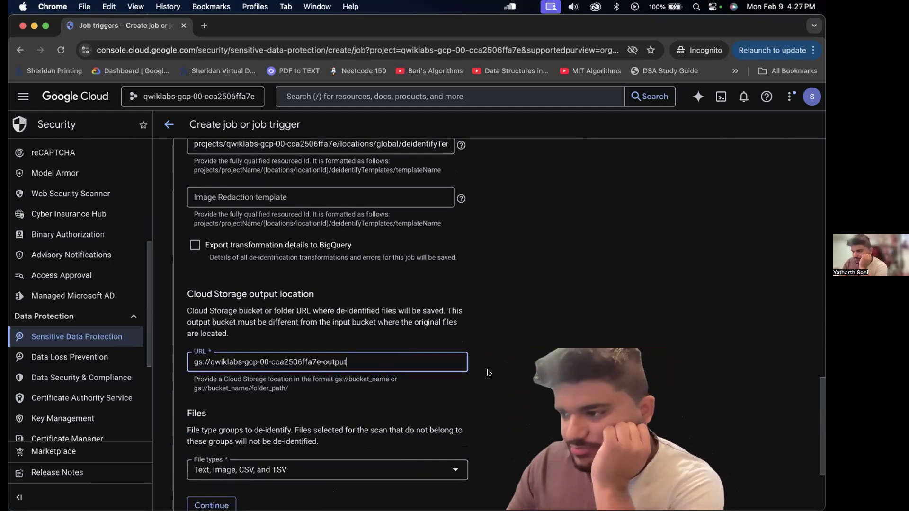
pyautogui.click(491, 375)
pyautogui.scroll(-1, 480, 398)
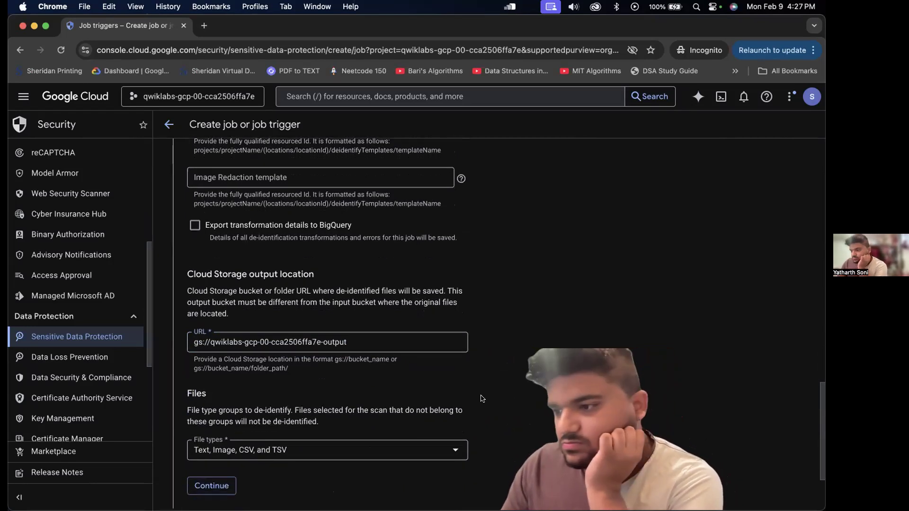
pyautogui.scroll(-5, 419, 451)
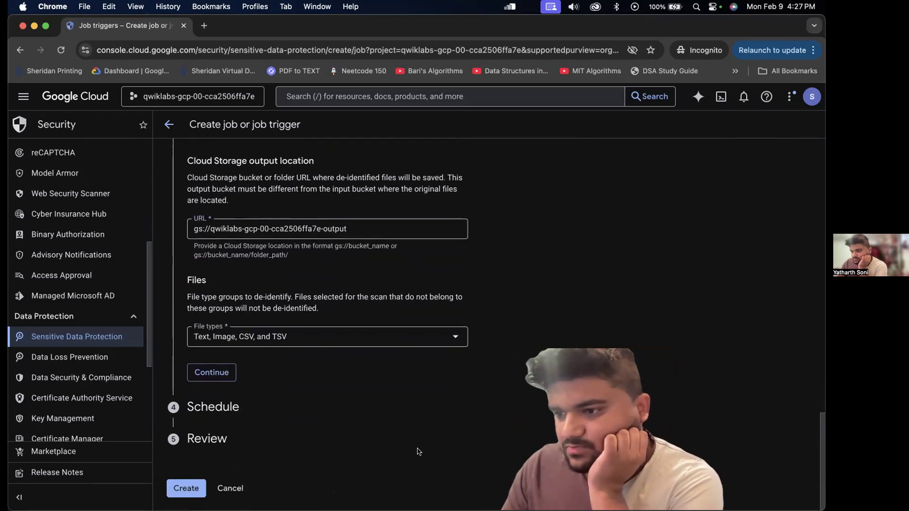
pyautogui.click(212, 372)
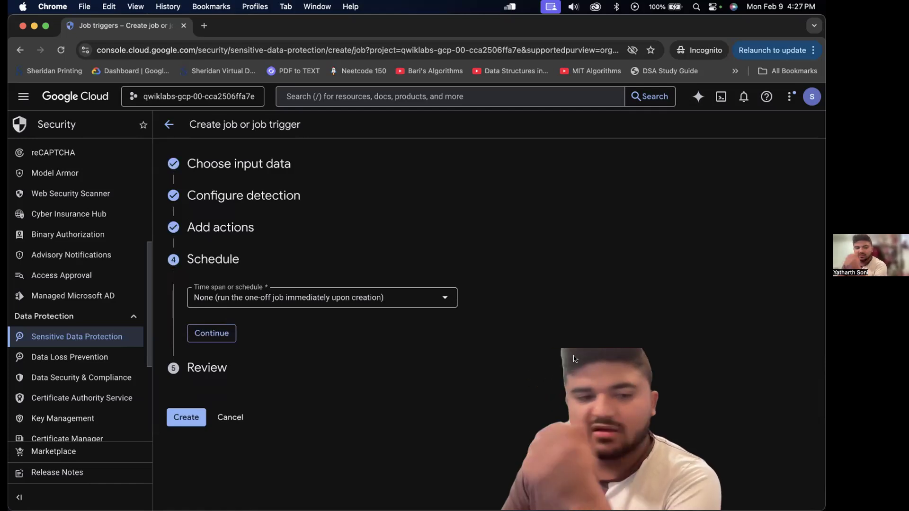
# Schedule the job with a trigger on a periodic schedule that repeats weekly, and proceed to the review
pyautogui.click(361, 304)
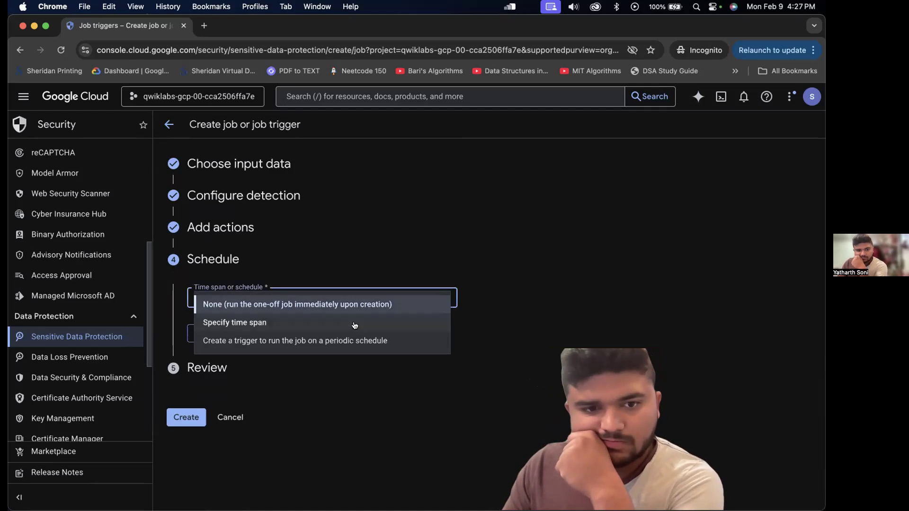
pyautogui.click(349, 342)
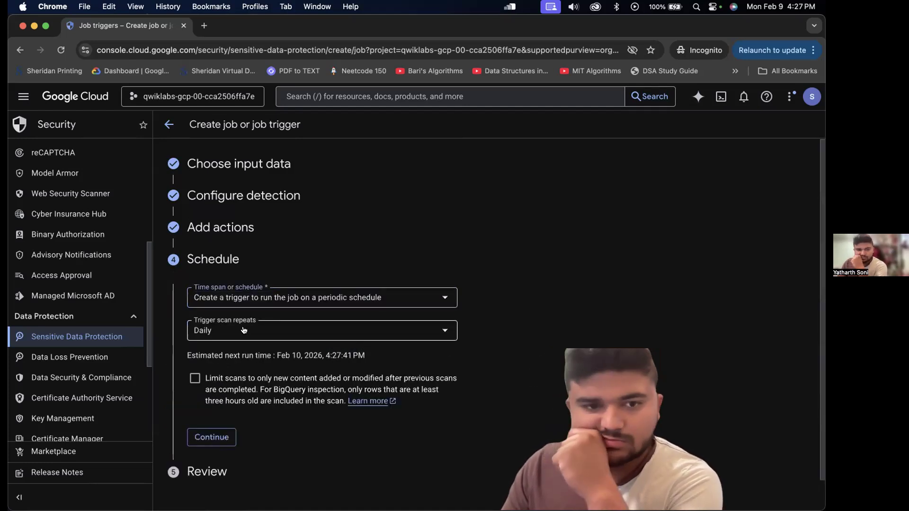
pyautogui.click(271, 332)
pyautogui.click(254, 356)
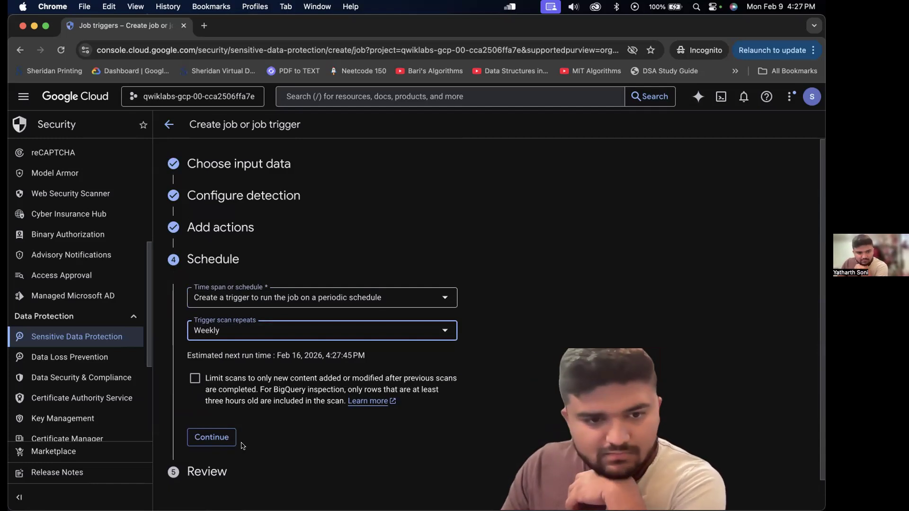
pyautogui.click(211, 437)
# Review the generated job configuration, then create the DeID_Storage_Demo1 job trigger and confirm its creation
pyautogui.scroll(-2, 509, 234)
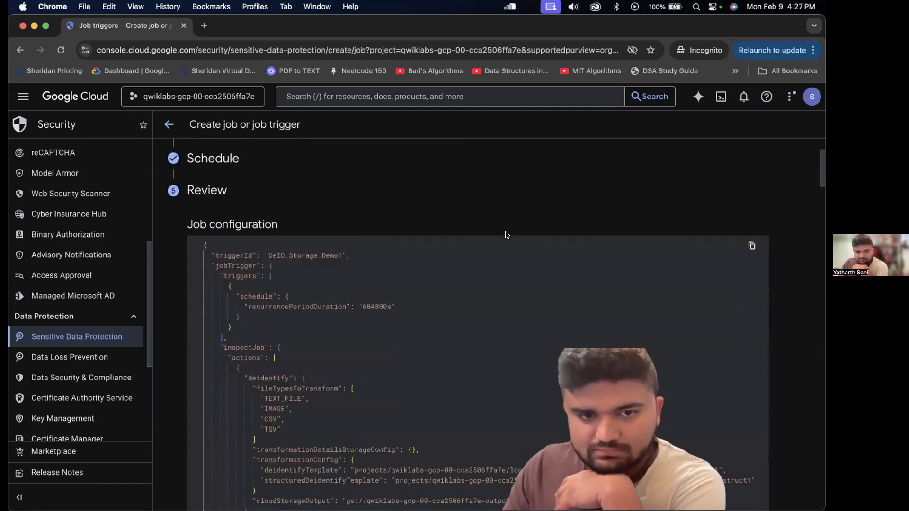
pyautogui.scroll(-20, 506, 234)
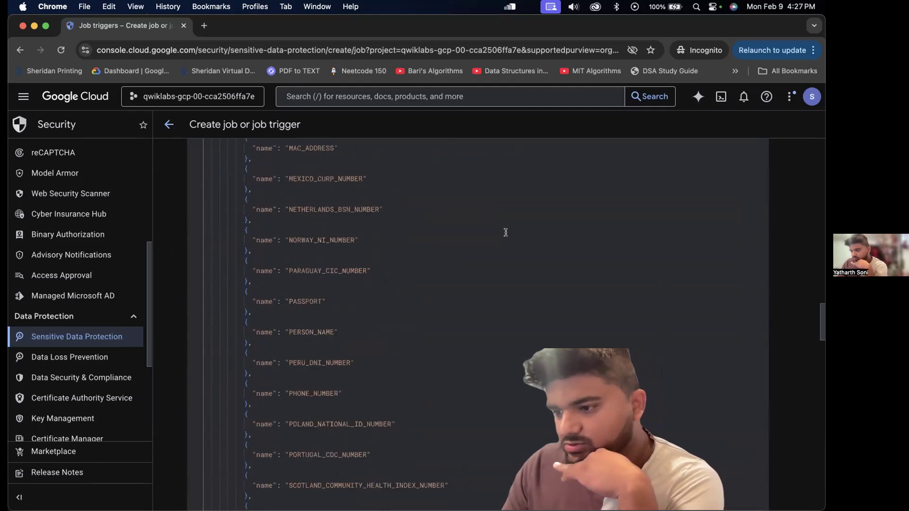
pyautogui.scroll(-20, 506, 232)
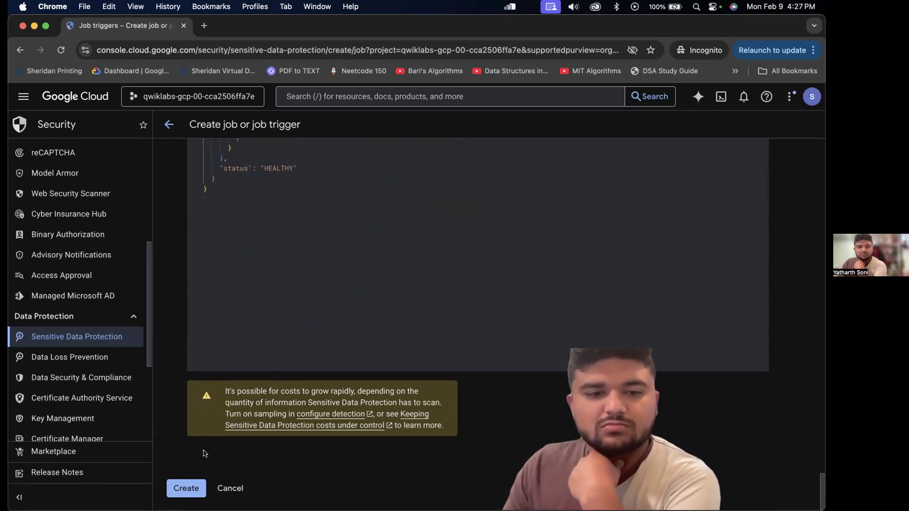
pyautogui.click(186, 488)
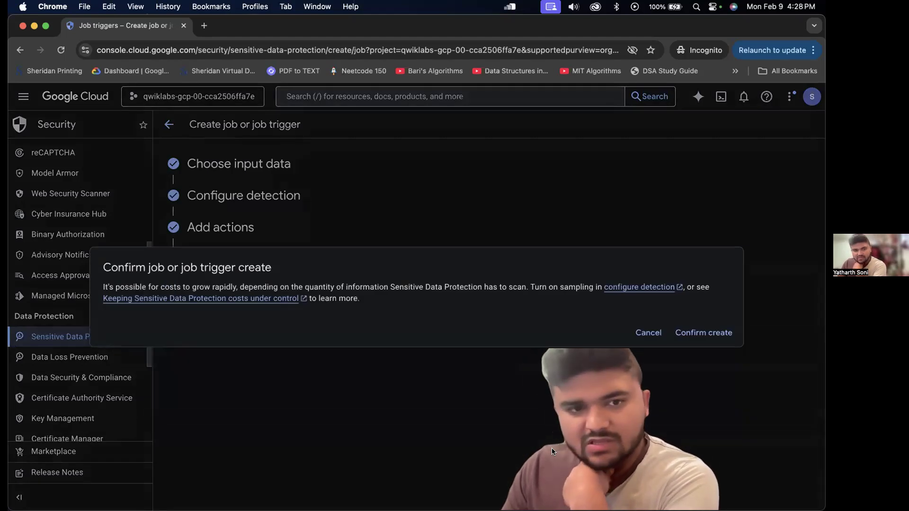
pyautogui.click(697, 333)
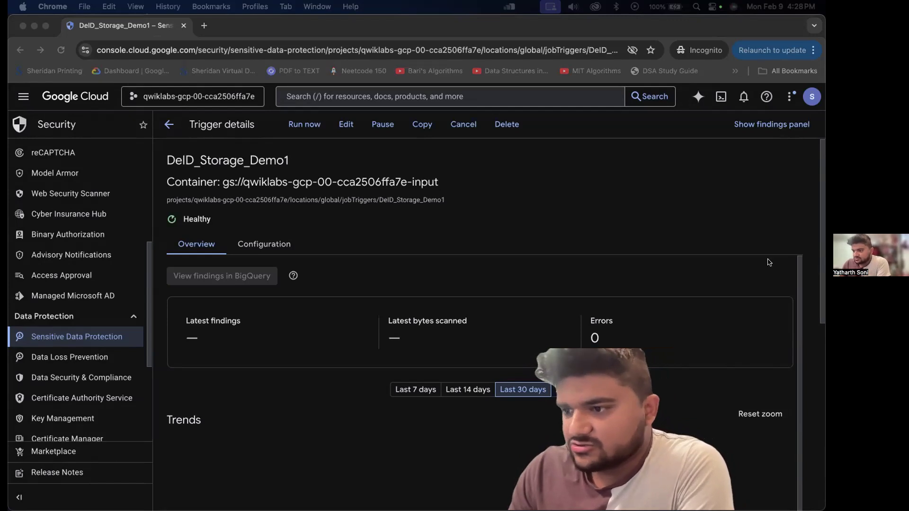
# Reopen the DeID_Storage_Demo1 trigger from the job triggers list, run it immediately and open the triggered job
pyautogui.click(169, 124)
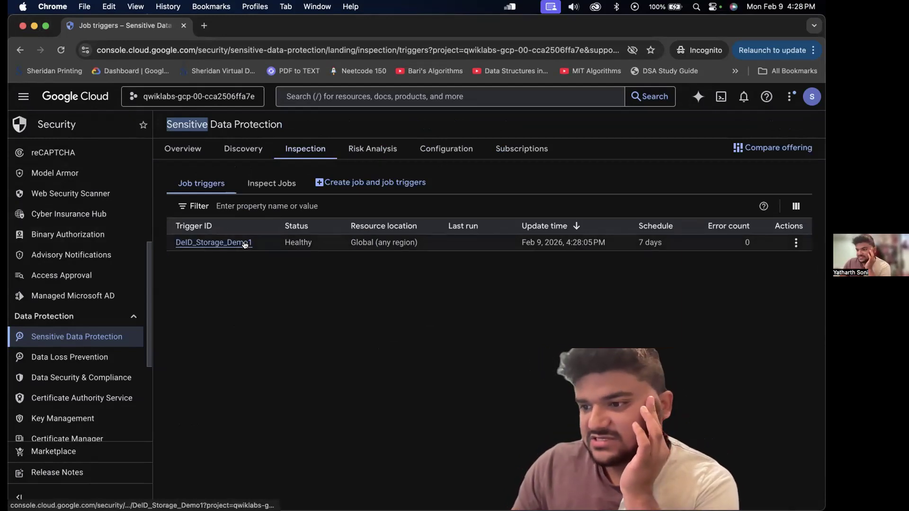
pyautogui.click(208, 245)
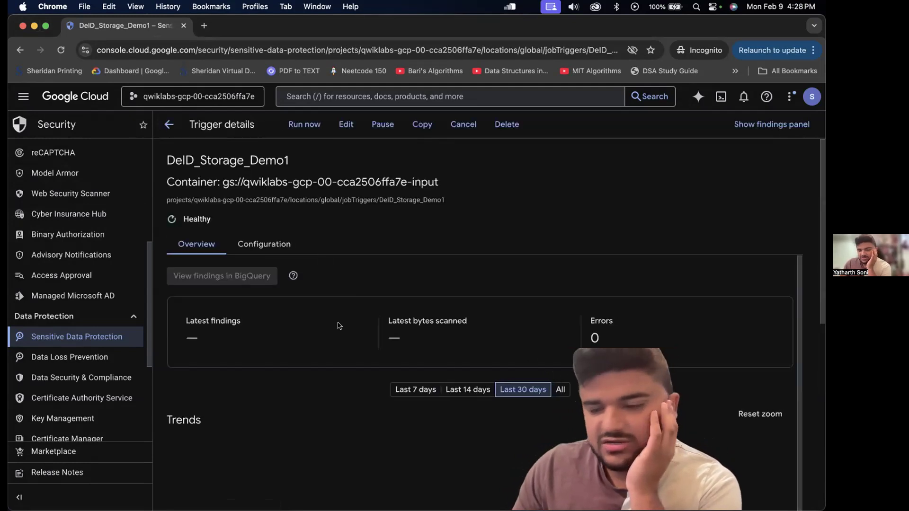
pyautogui.click(303, 125)
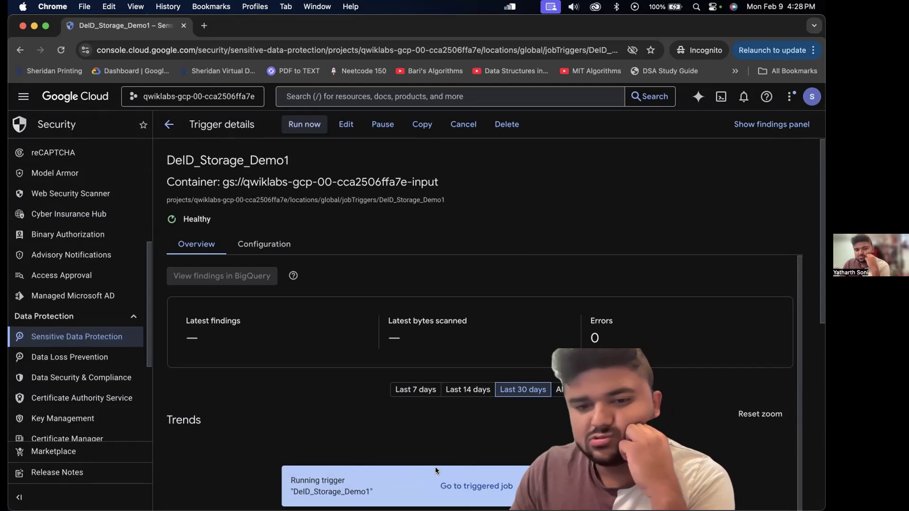
pyautogui.click(446, 483)
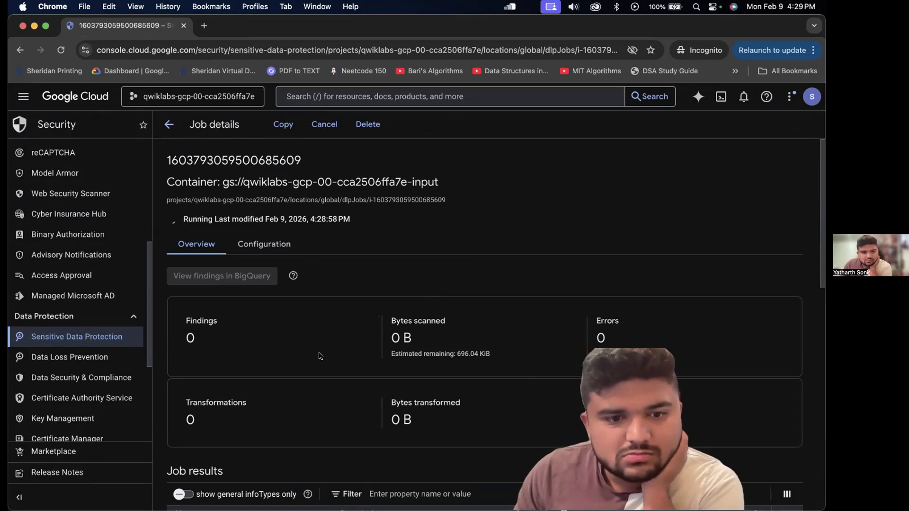
# Check the triggered job's details and the inspection lists, and examine the latest results in the DeID_Storage_Demo1 trigger's overview
pyautogui.scroll(-5, 319, 355)
pyautogui.scroll(5, 320, 355)
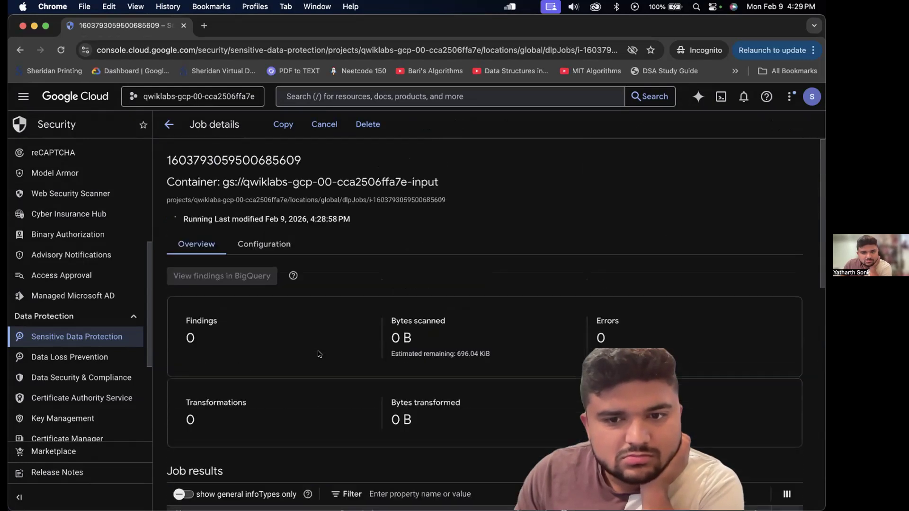
pyautogui.click(168, 124)
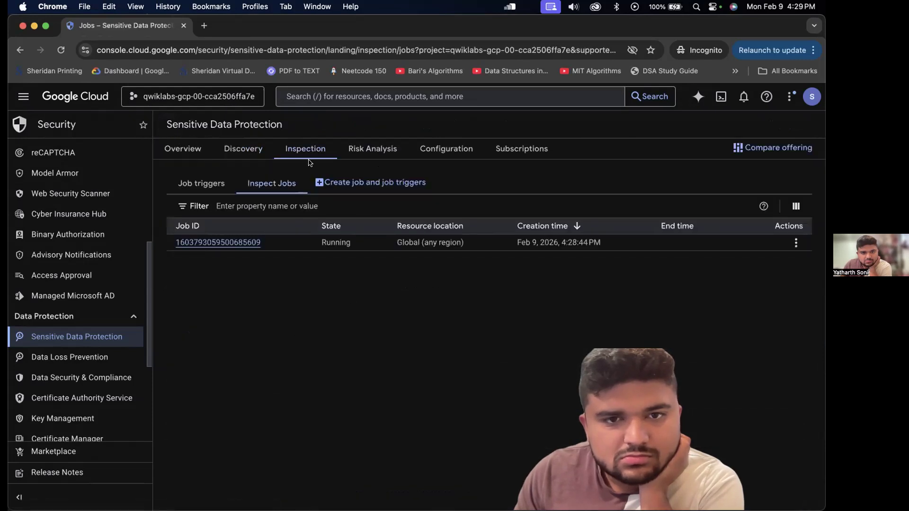
pyautogui.click(217, 188)
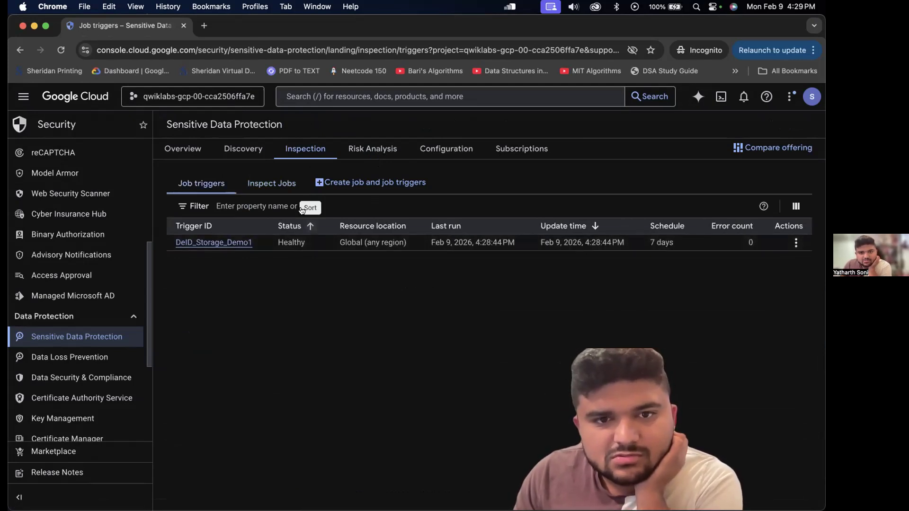
pyautogui.click(182, 148)
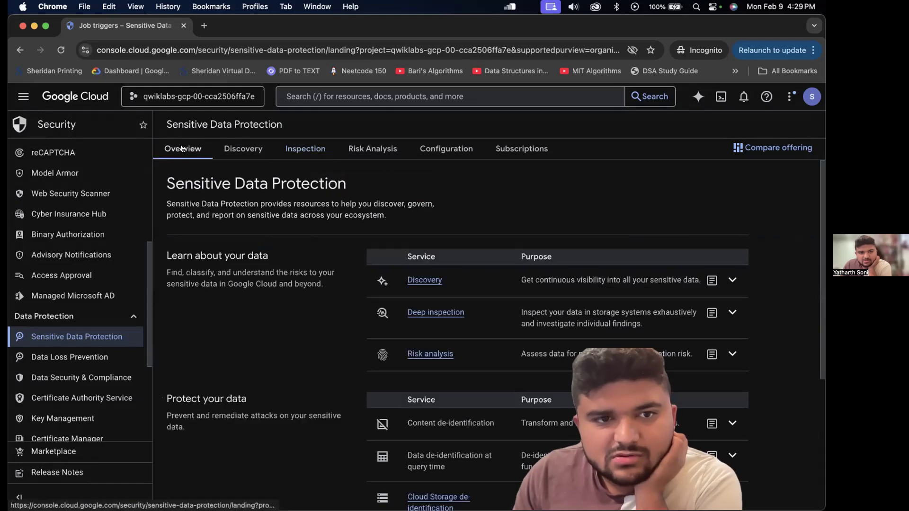
pyautogui.click(305, 149)
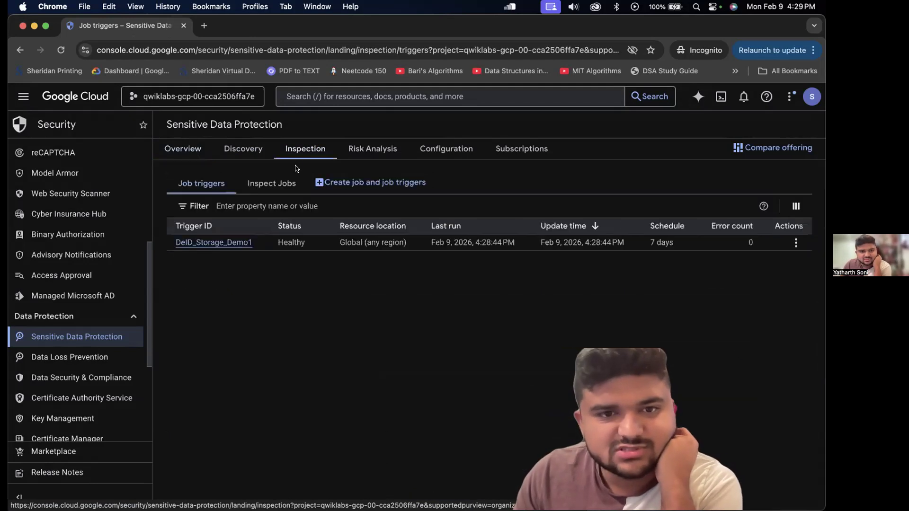
pyautogui.click(220, 243)
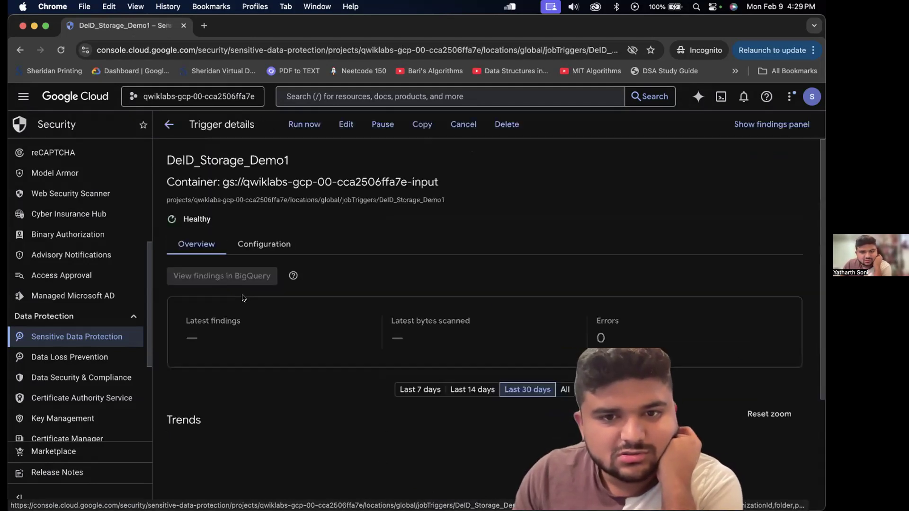
pyautogui.scroll(-2, 294, 325)
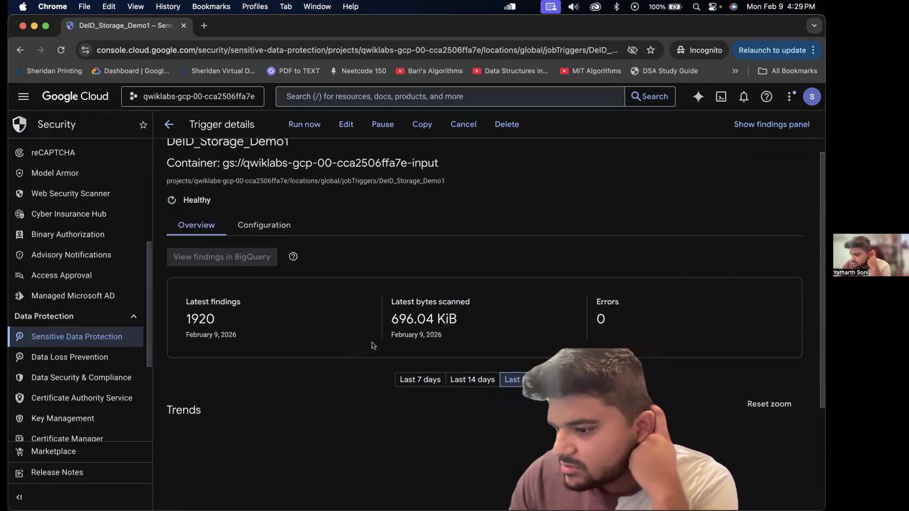
# Open the triggered job from the trigger's job list and examine its status, findings, transformations and infoType results
pyautogui.scroll(-3, 373, 346)
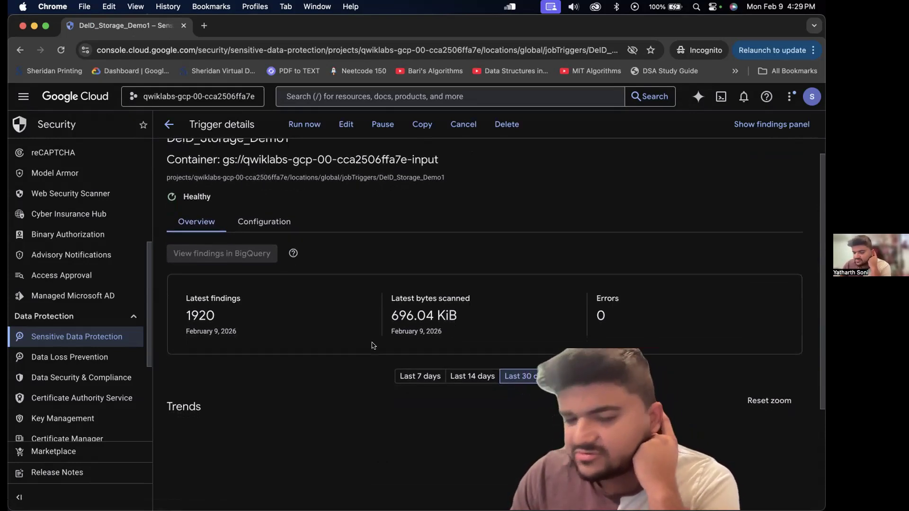
pyautogui.scroll(-3, 374, 346)
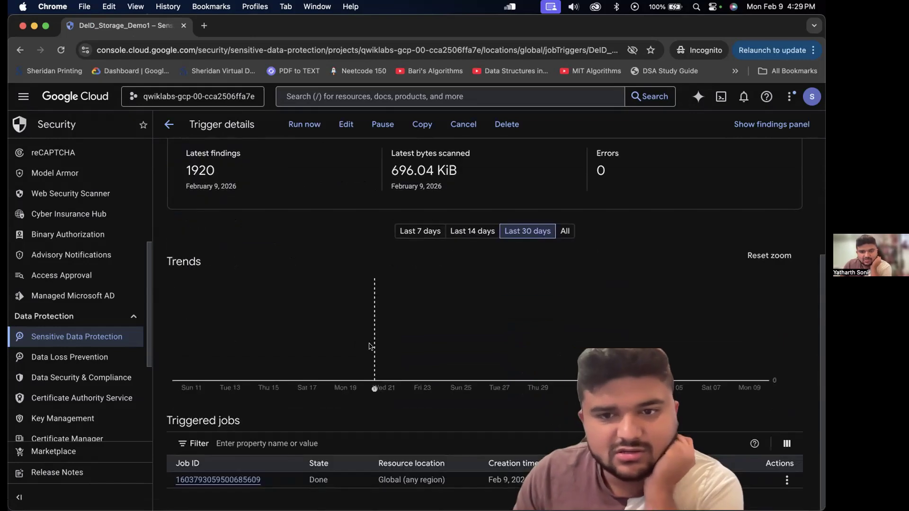
pyautogui.click(206, 481)
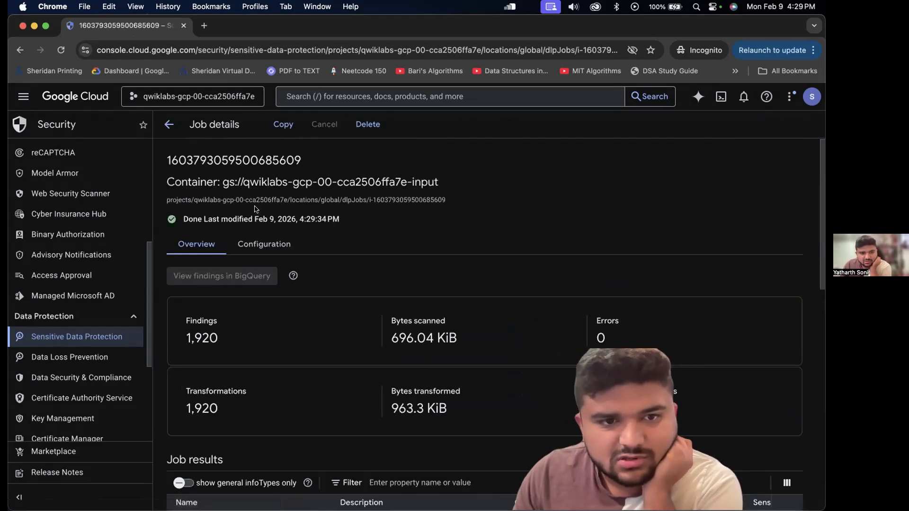
pyautogui.tripleClick(268, 216)
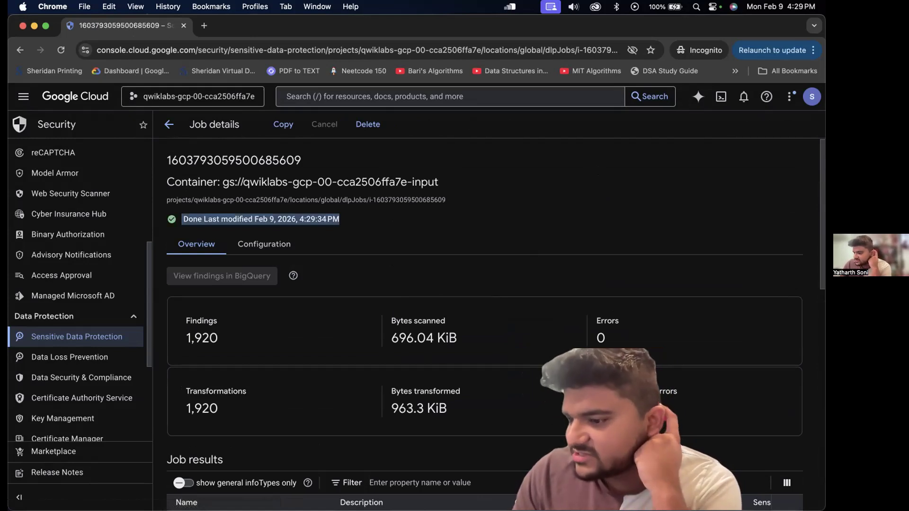
pyautogui.scroll(-5, 701, 437)
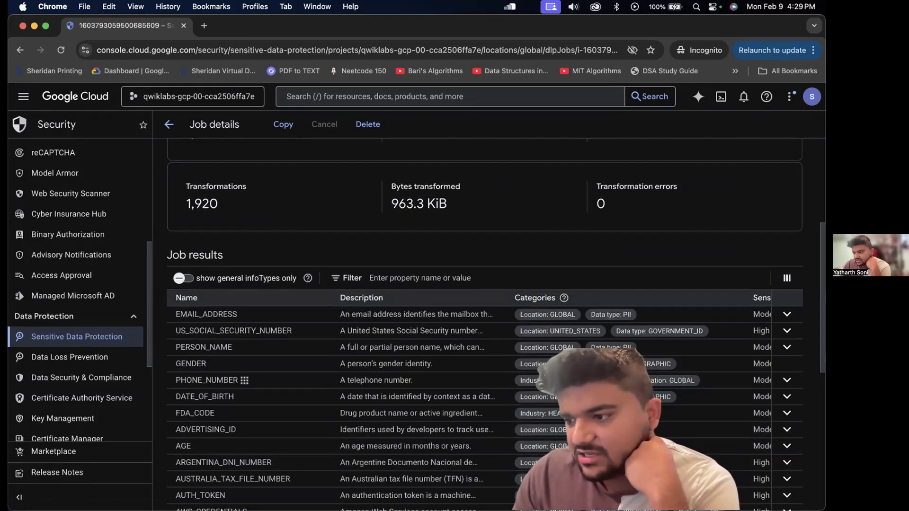
pyautogui.scroll(-8, 733, 273)
pyautogui.scroll(5, 733, 274)
pyautogui.scroll(7, 733, 274)
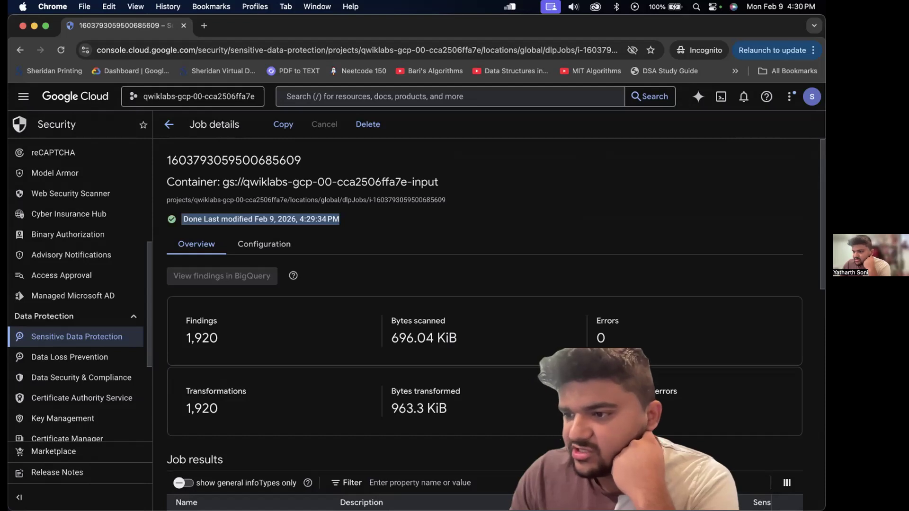
pyautogui.scroll(-3, 251, 256)
pyautogui.scroll(3, 251, 255)
# Review the job's configuration details and open the output bucket for its de-identified Cloud Storage data
pyautogui.click(256, 251)
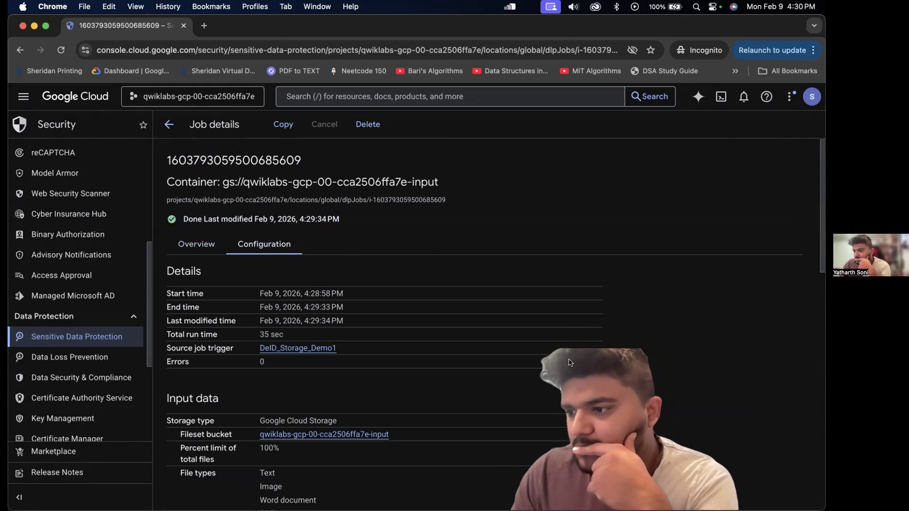
pyautogui.scroll(-1, 407, 361)
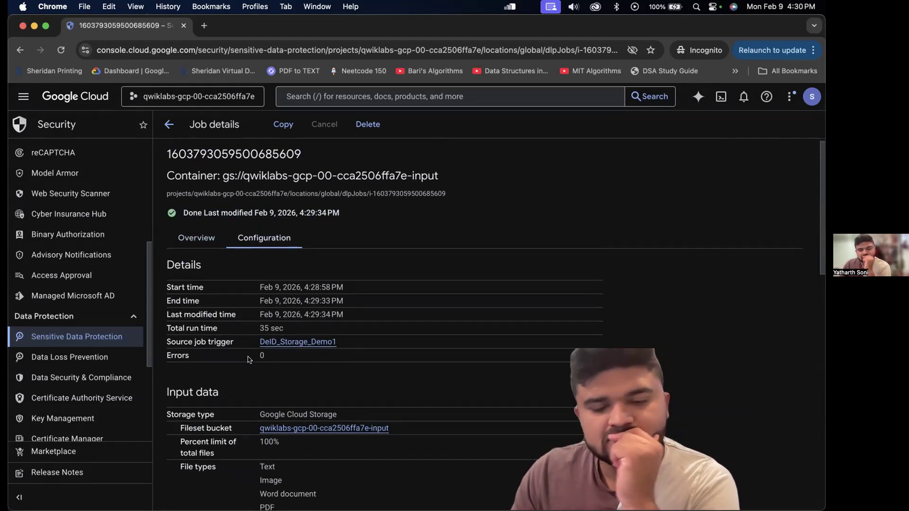
pyautogui.scroll(-4, 273, 356)
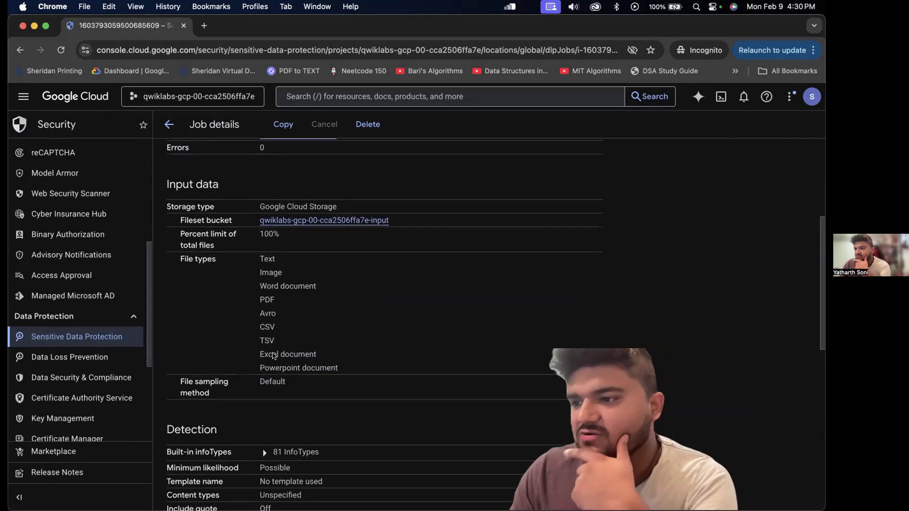
pyautogui.scroll(-9, 270, 353)
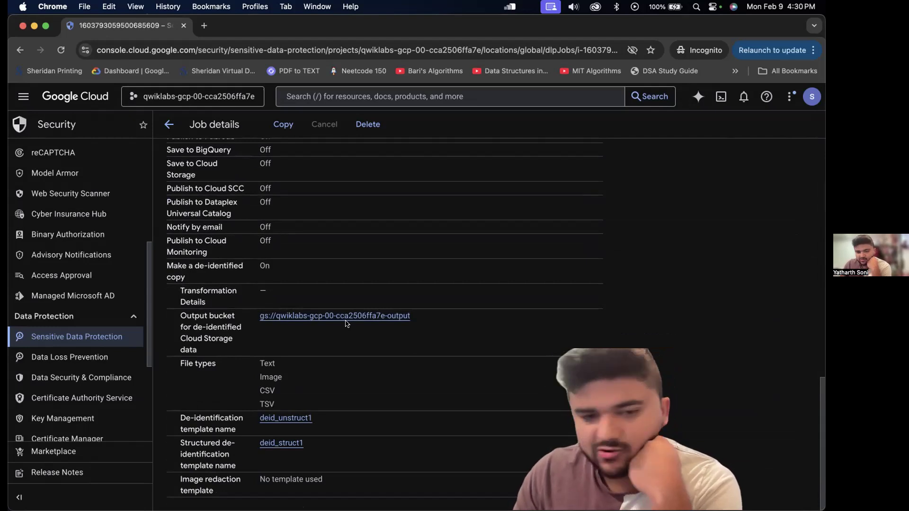
pyautogui.click(350, 316)
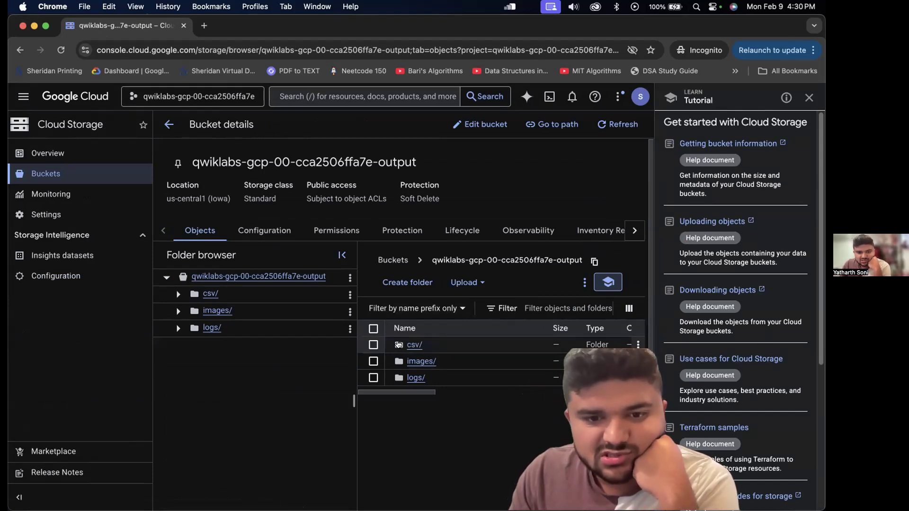
# Open loan_doc (1).jpg from the output bucket's images folder and try to view it through its public URL
pyautogui.click(421, 361)
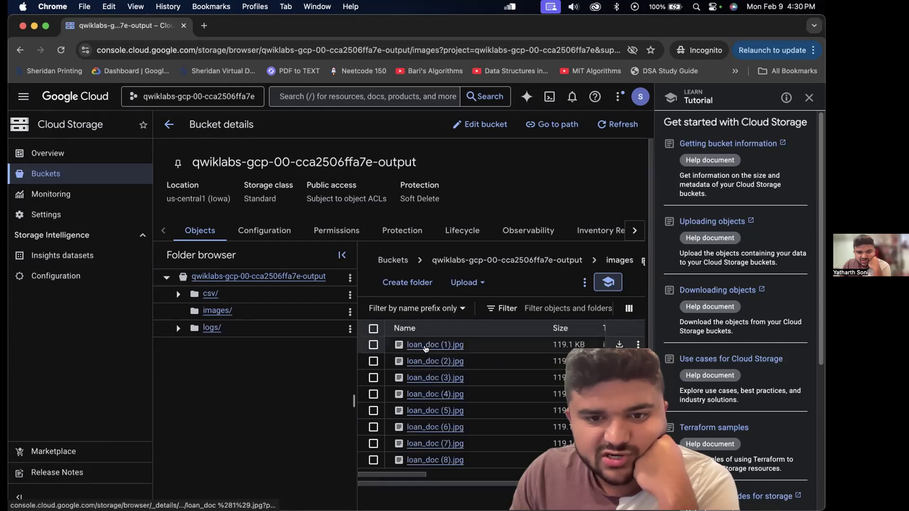
pyautogui.click(426, 344)
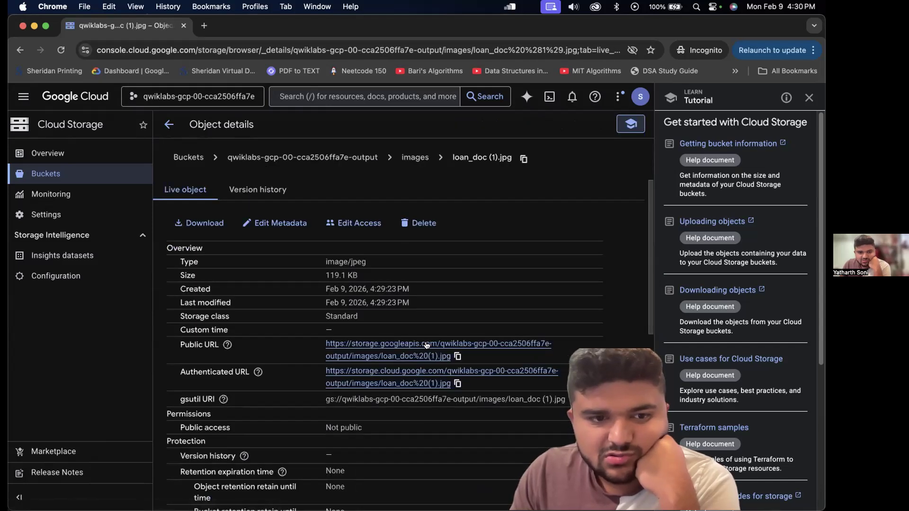
pyautogui.click(426, 344)
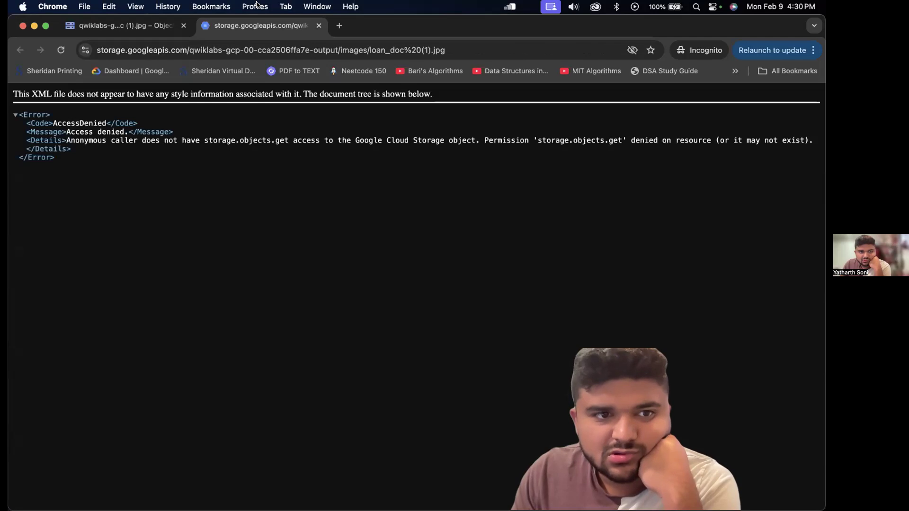
pyautogui.press('super+w')
# View loan_doc (1).jpg through its authenticated URL, then close the image and return to the images folder
pyautogui.click(381, 371)
pyautogui.click(236, 29)
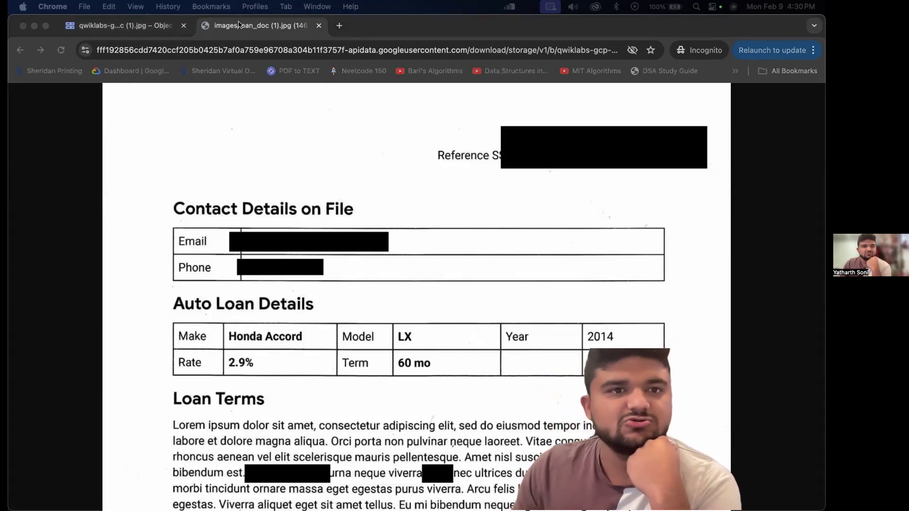
pyautogui.press('super+w')
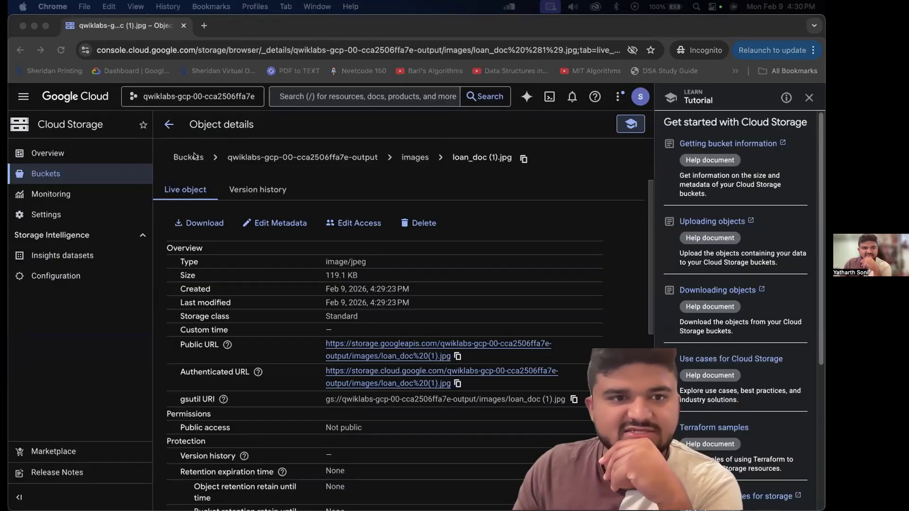
pyautogui.click(169, 124)
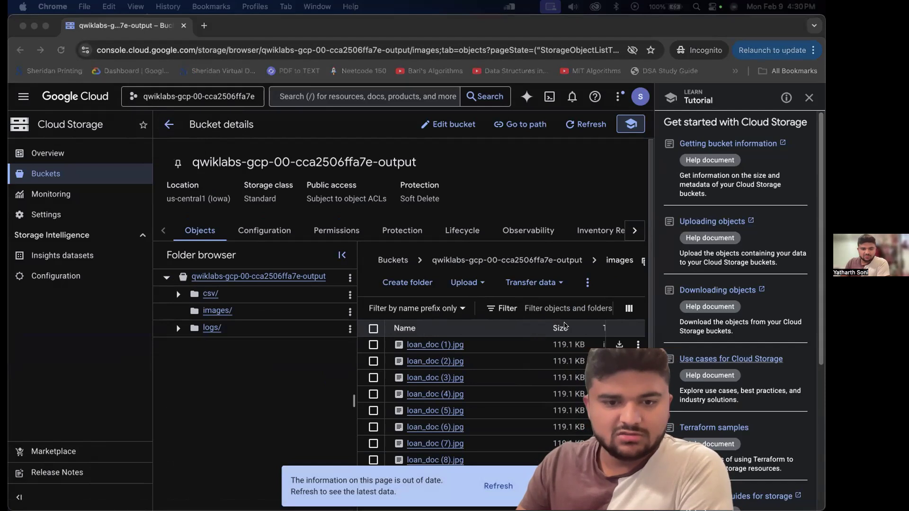
# Switch to the Google Skills lab page, enlarge its window and check the scores of the lab's checkpoints
pyautogui.press('super+Tab')
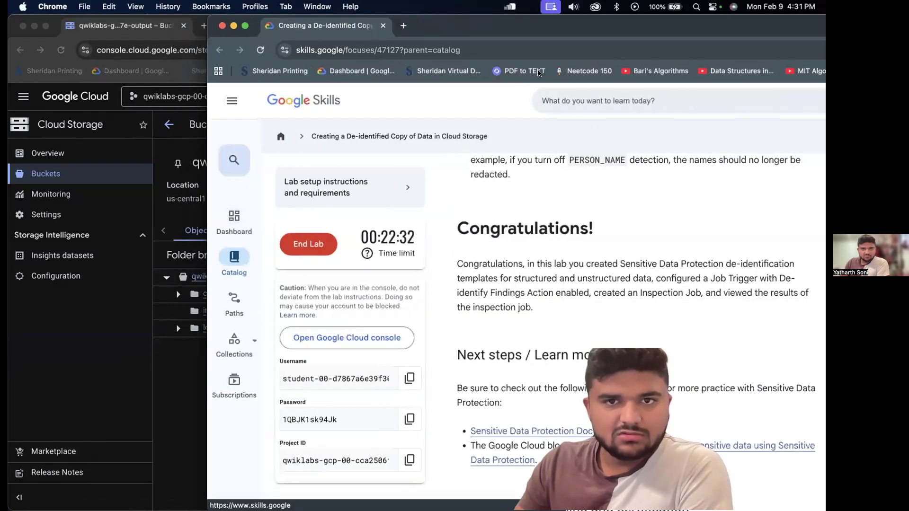
pyautogui.doubleClick(598, 23)
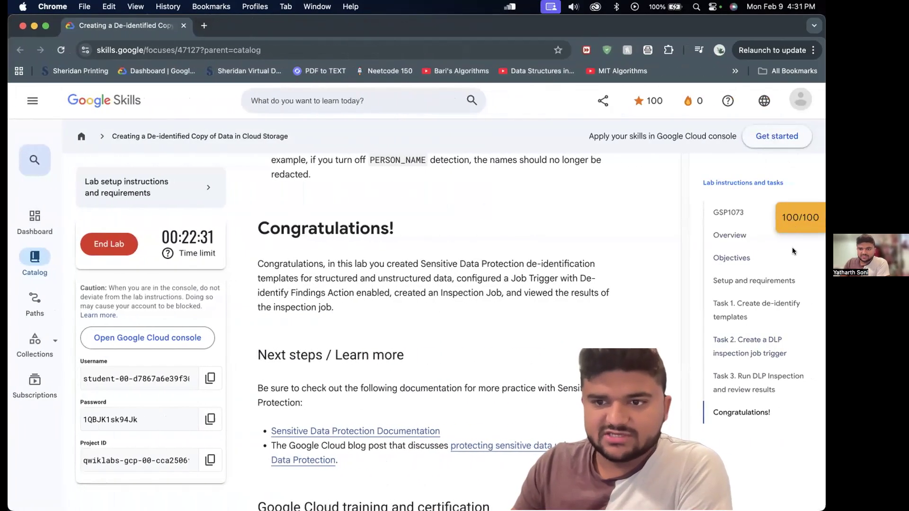
pyautogui.click(797, 218)
pyautogui.scroll(-2, 753, 218)
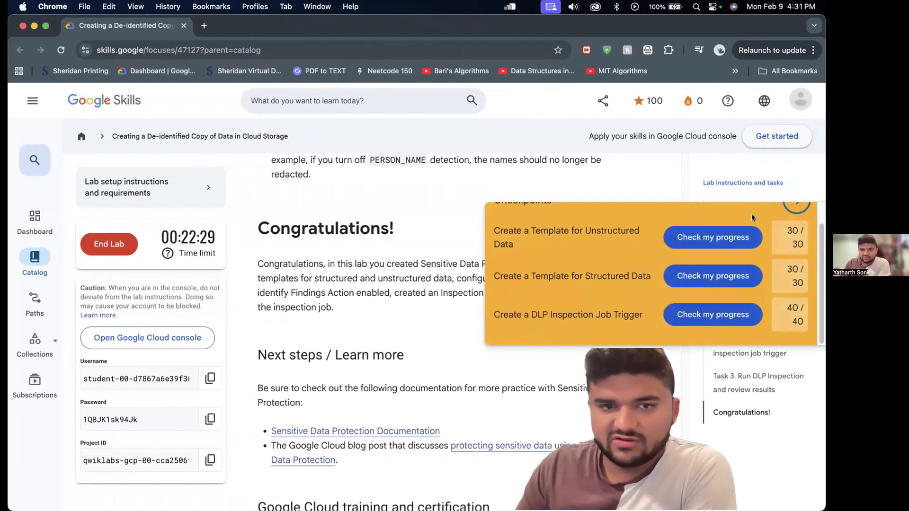
pyautogui.scroll(1, 473, 213)
# End the lab with confirmation and submit a five-star satisfaction rating for it
pyautogui.click(109, 244)
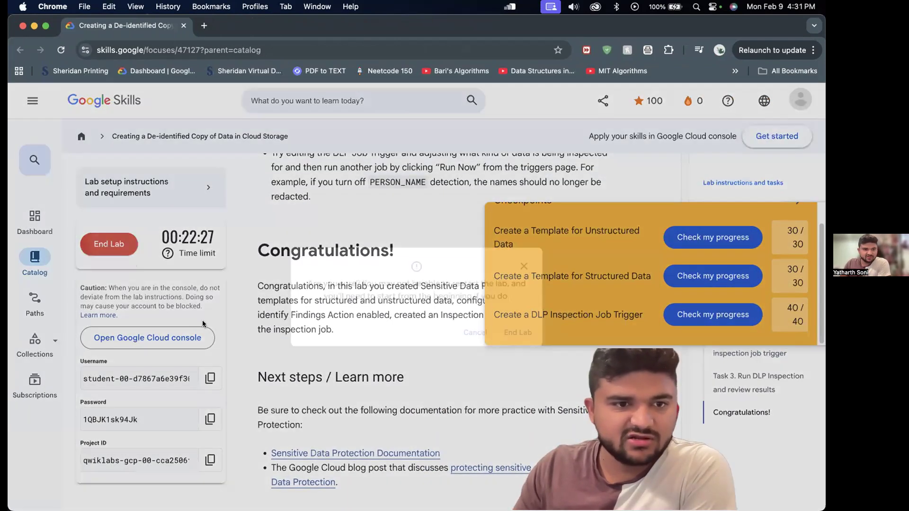
pyautogui.click(516, 331)
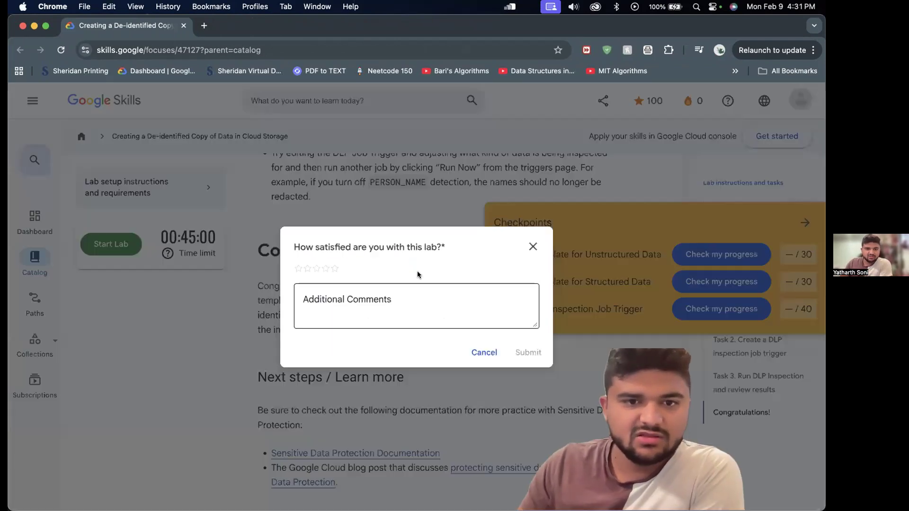
pyautogui.click(336, 268)
pyautogui.click(528, 352)
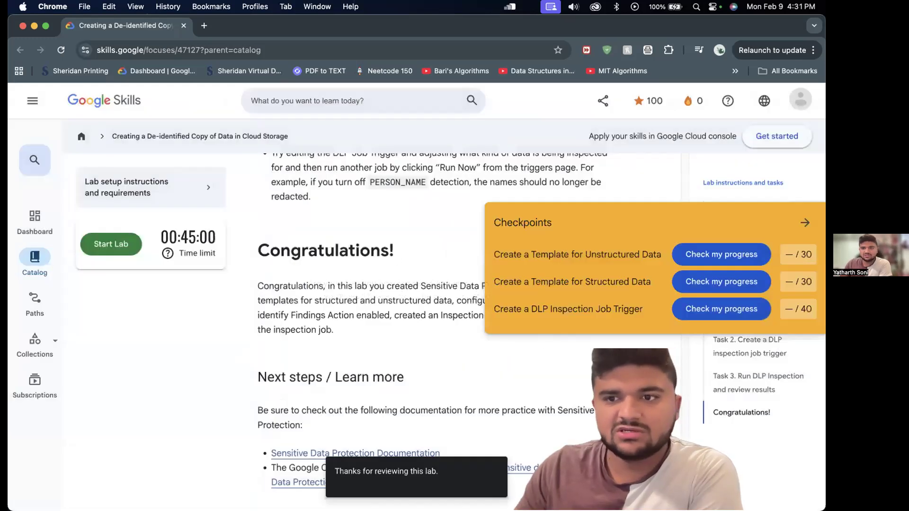
pyautogui.click(803, 223)
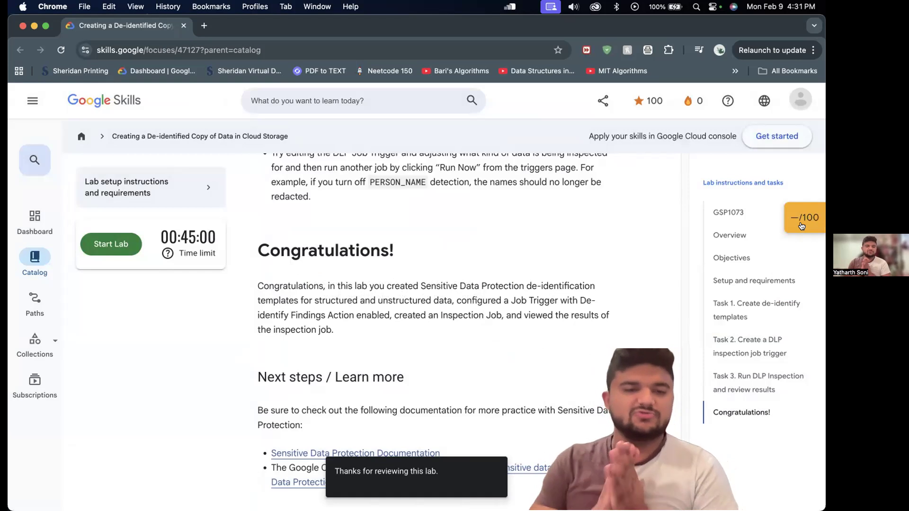